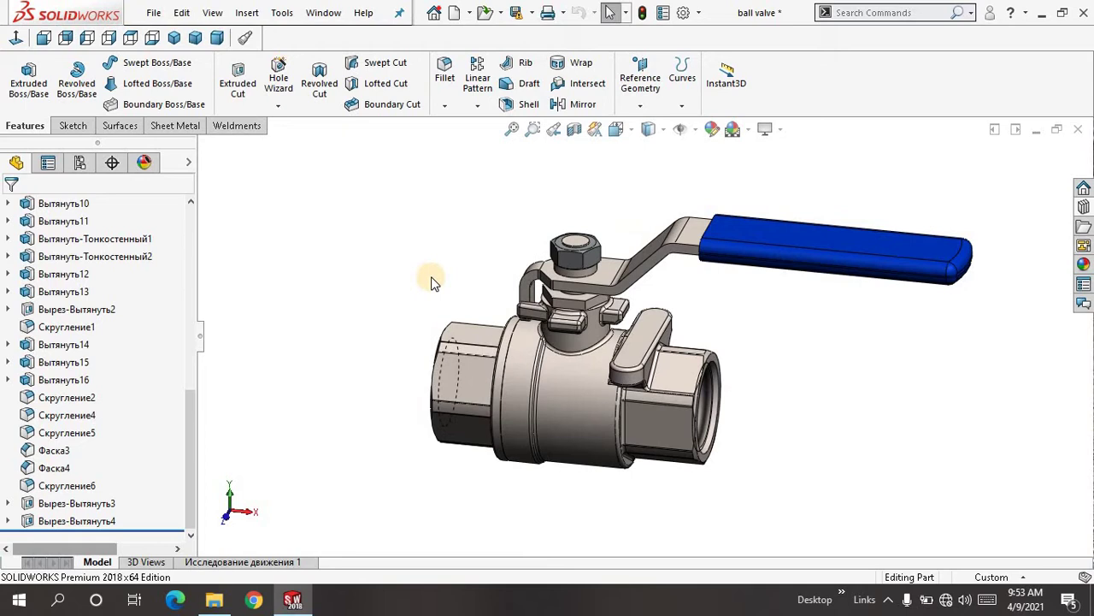
Examine the finished ball valve model from several sides and look over the end of its feature history
{"action": "mouse_move", "coordinate": [431, 282]}
{"action": "middle_mouse_down"}
{"action": "mouse_move", "coordinate": [420, 283]}
{"action": "mouse_move", "coordinate": [432, 282]}
{"action": "middle_mouse_up"}
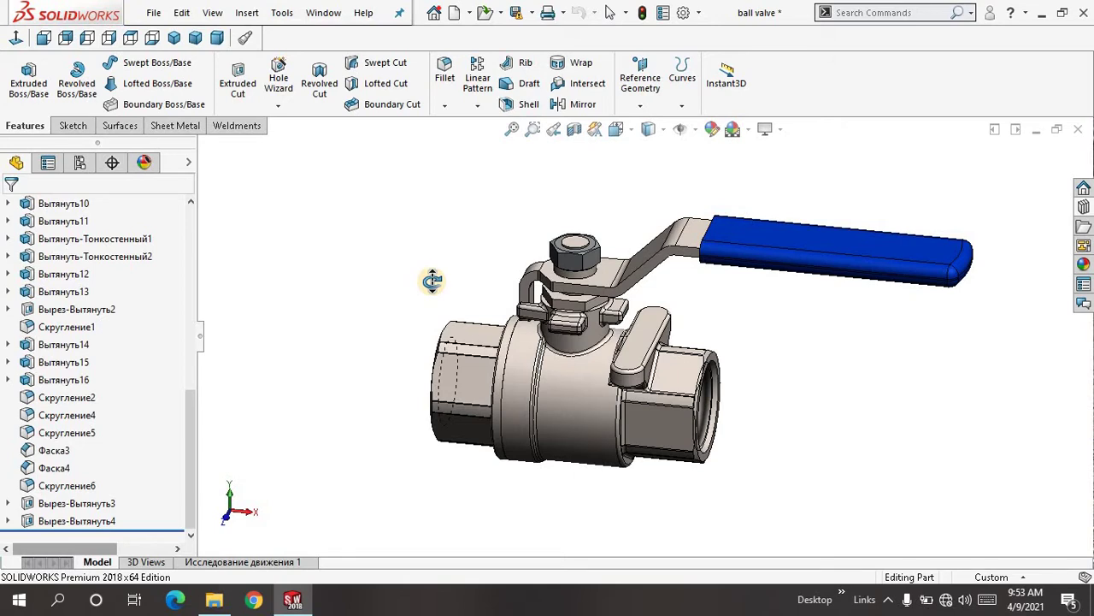
{"action": "mouse_move", "coordinate": [432, 281]}
{"action": "middle_mouse_down"}
{"action": "mouse_move", "coordinate": [433, 264]}
{"action": "mouse_move", "coordinate": [470, 237]}
{"action": "mouse_move", "coordinate": [476, 274]}
{"action": "mouse_move", "coordinate": [495, 251]}
{"action": "mouse_move", "coordinate": [436, 273]}
{"action": "mouse_move", "coordinate": [398, 315]}
{"action": "middle_mouse_up"}
{"action": "left_click", "coordinate": [514, 129]}
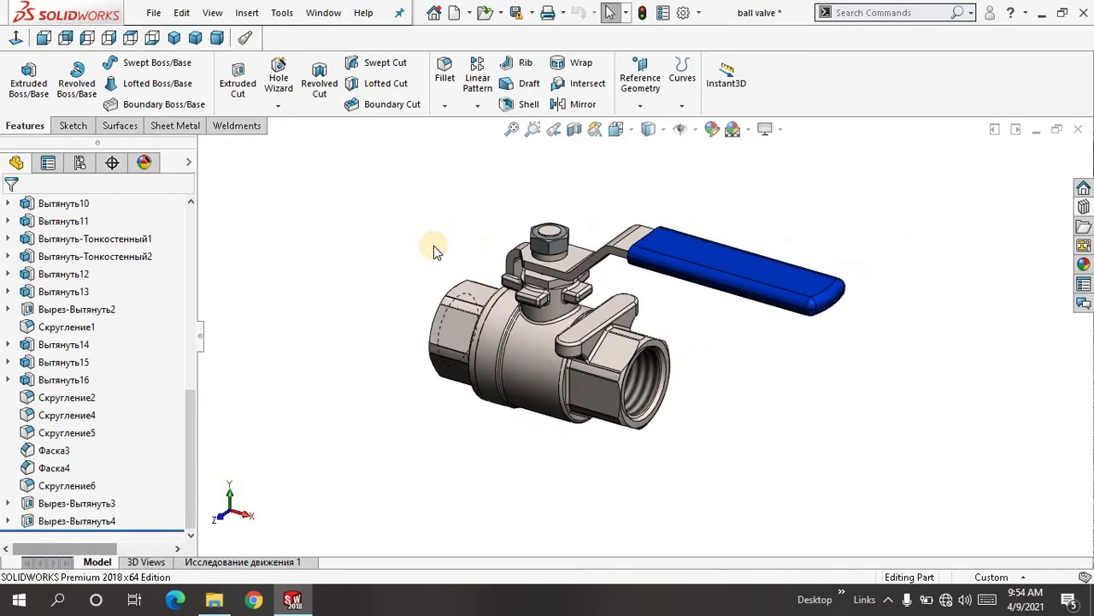
{"action": "mouse_move", "coordinate": [433, 245]}
{"action": "middle_mouse_down"}
{"action": "mouse_move", "coordinate": [449, 244]}
{"action": "mouse_move", "coordinate": [429, 249]}
{"action": "middle_mouse_up"}
{"action": "left_click", "coordinate": [513, 130]}
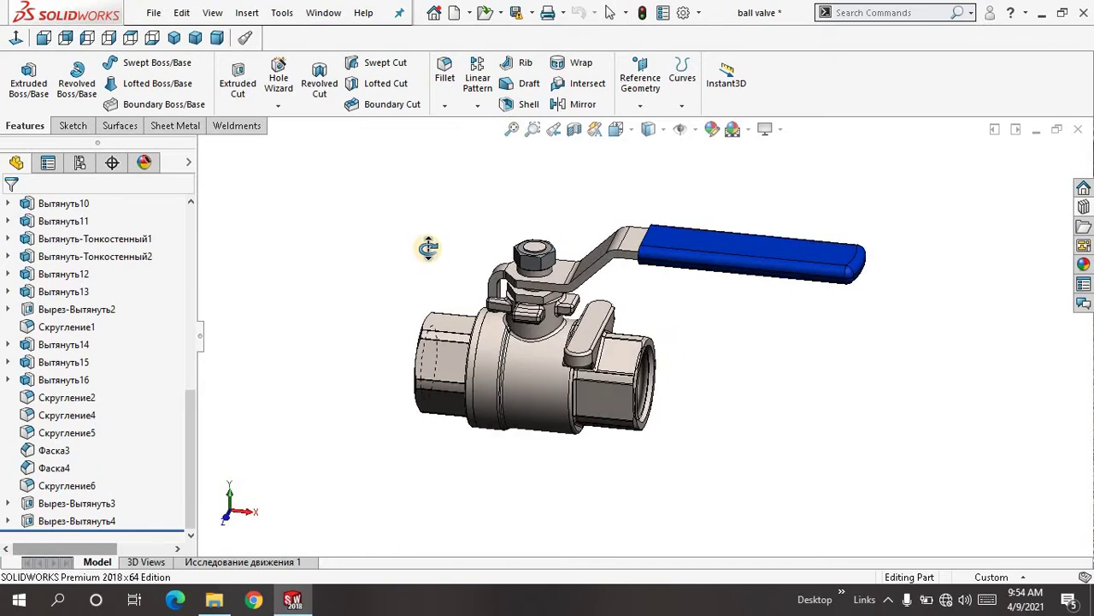
{"action": "middle_click_drag", "start_coordinate": [429, 248], "coordinate": [423, 249]}
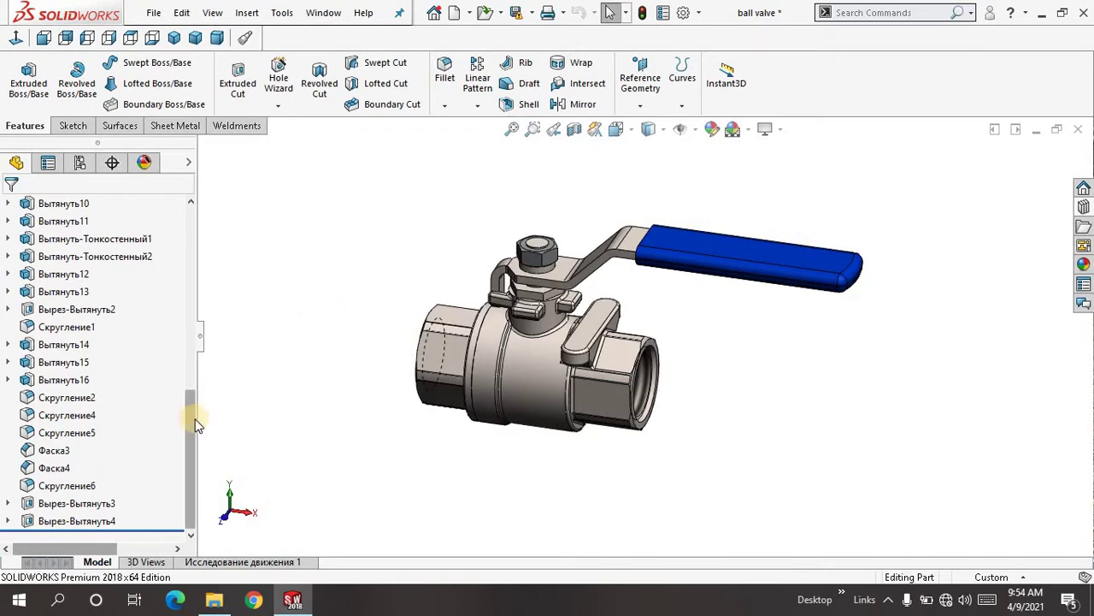
{"action": "left_click_drag", "start_coordinate": [199, 393], "coordinate": [205, 431]}
{"action": "left_click_drag", "start_coordinate": [189, 461], "coordinate": [192, 475]}
{"action": "middle_click_drag", "start_coordinate": [379, 294], "coordinate": [505, 203]}
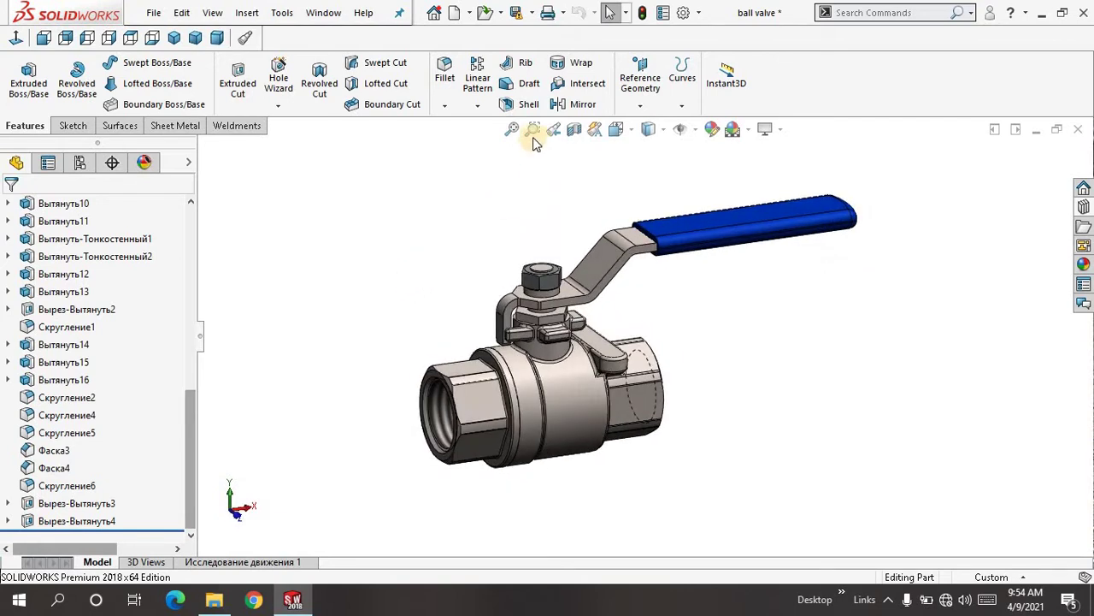
{"action": "middle_click_drag", "start_coordinate": [428, 285], "coordinate": [410, 296]}
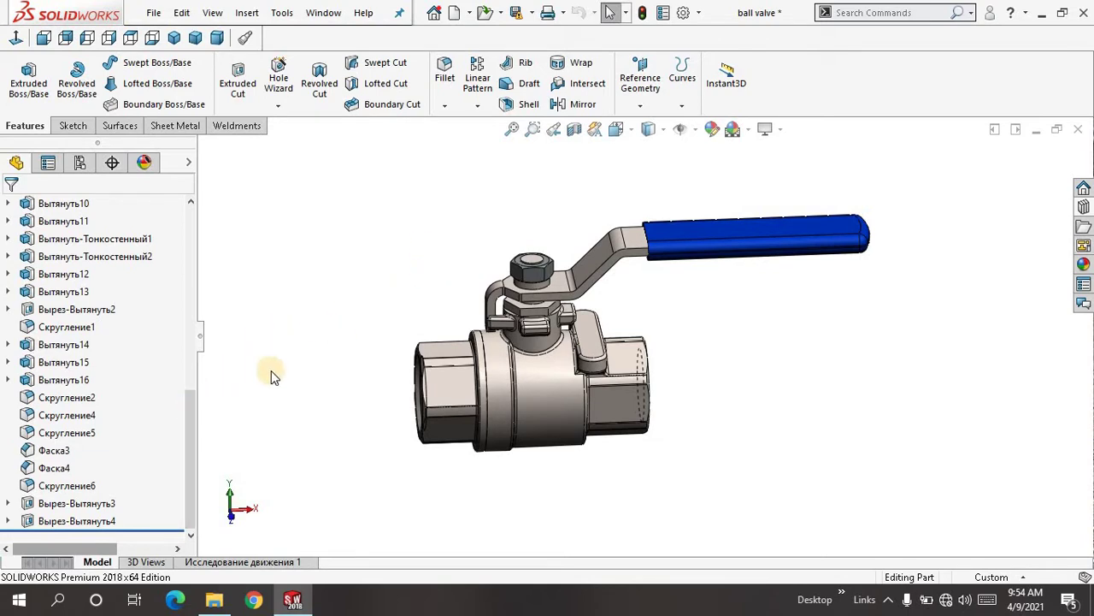
{"action": "left_click_drag", "start_coordinate": [189, 418], "coordinate": [190, 455]}
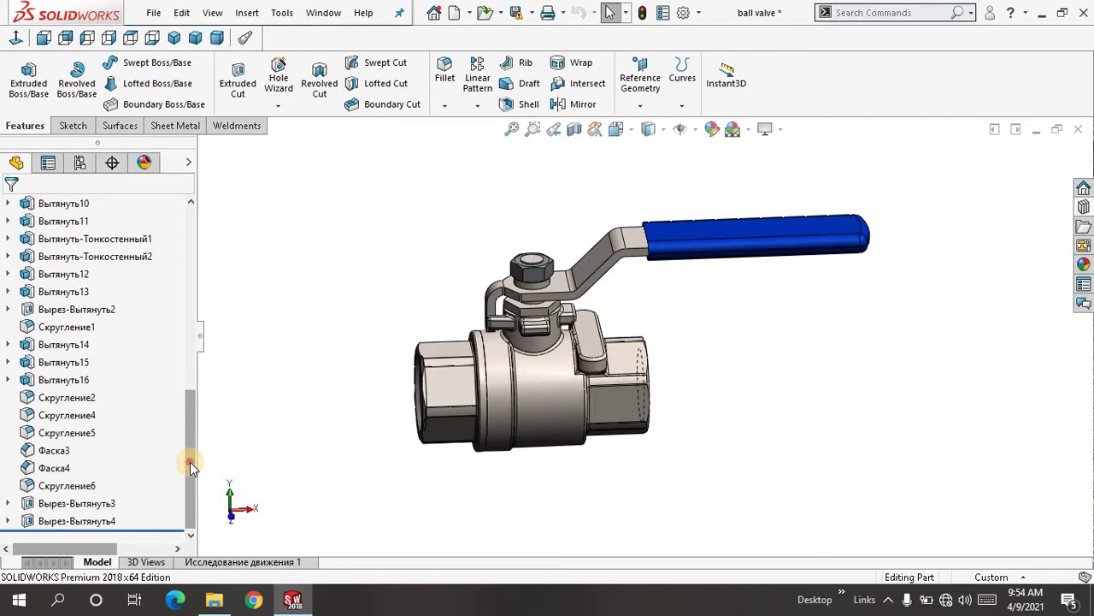
{"action": "left_click_drag", "start_coordinate": [191, 477], "coordinate": [191, 477]}
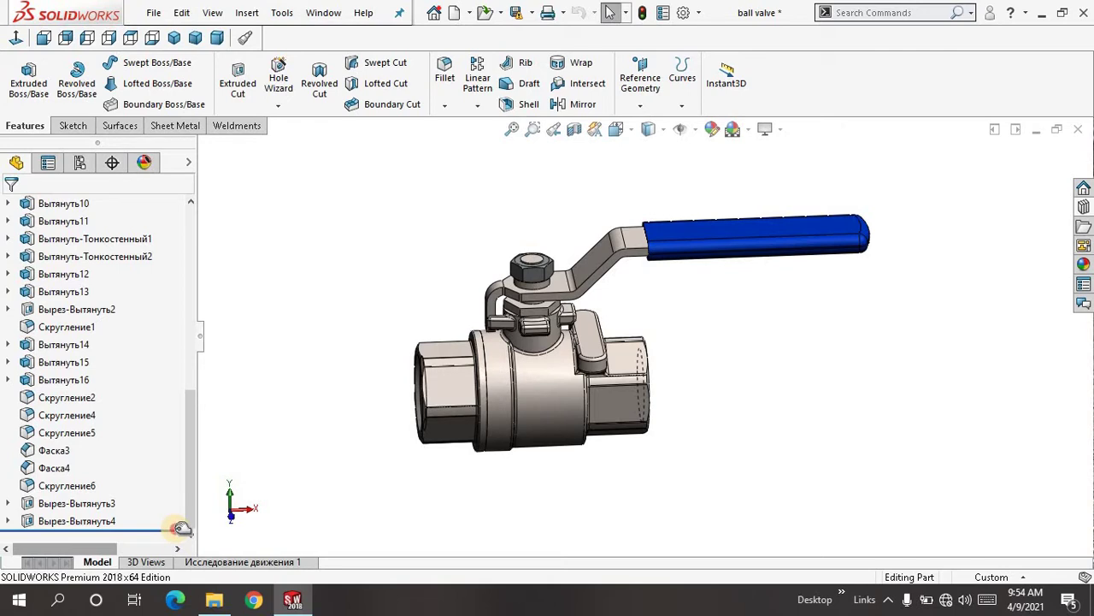
Roll the model back to just after Вытянуть1 and review the hexagonal extrusion's definition, accepting it as is
{"action": "left_click_drag", "start_coordinate": [180, 527], "coordinate": [153, 396]}
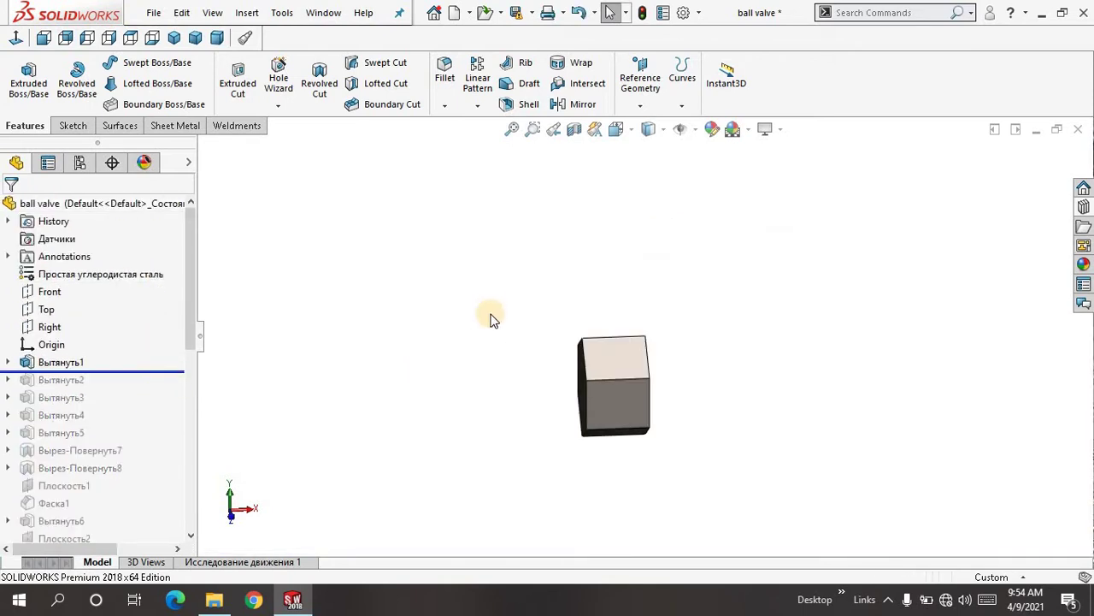
{"action": "left_click", "coordinate": [511, 128]}
{"action": "middle_click_drag", "start_coordinate": [454, 261], "coordinate": [468, 282]}
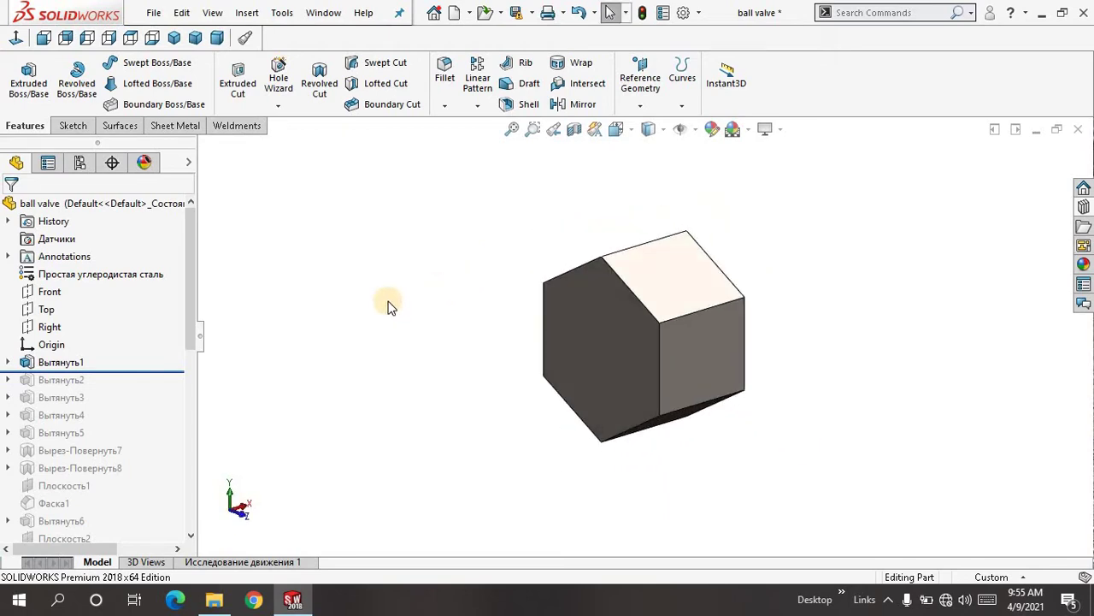
{"action": "left_click", "coordinate": [76, 365]}
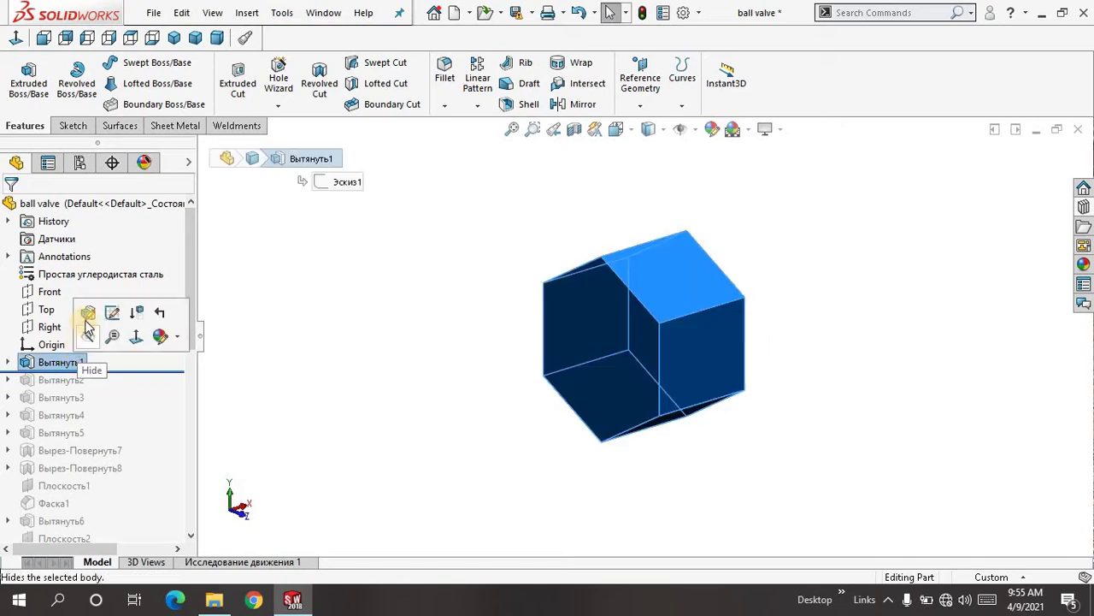
{"action": "left_click", "coordinate": [86, 318]}
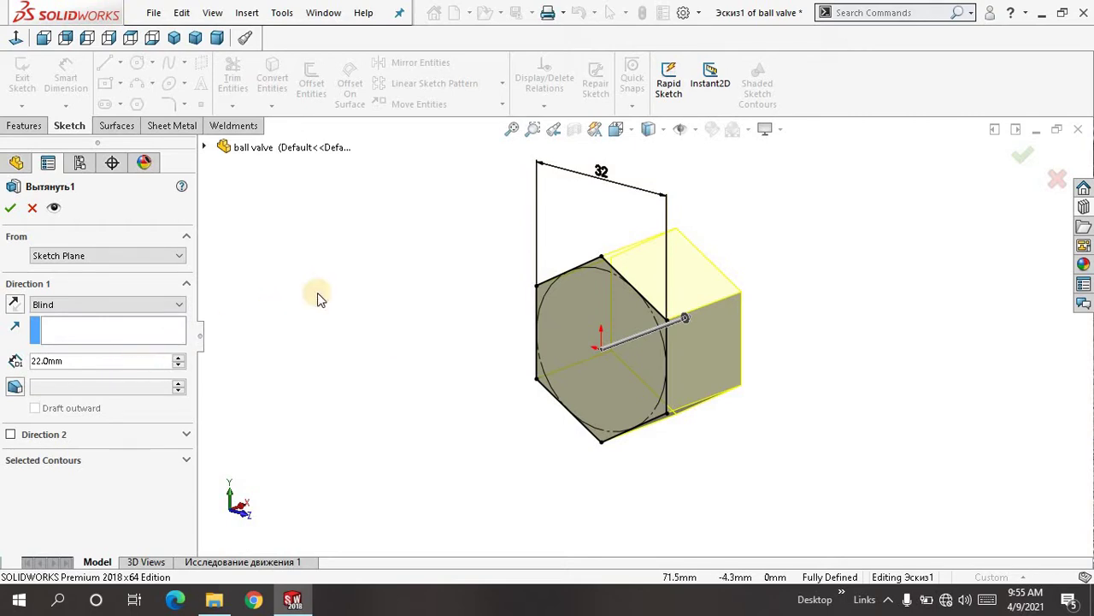
{"action": "right_click", "coordinate": [316, 231]}
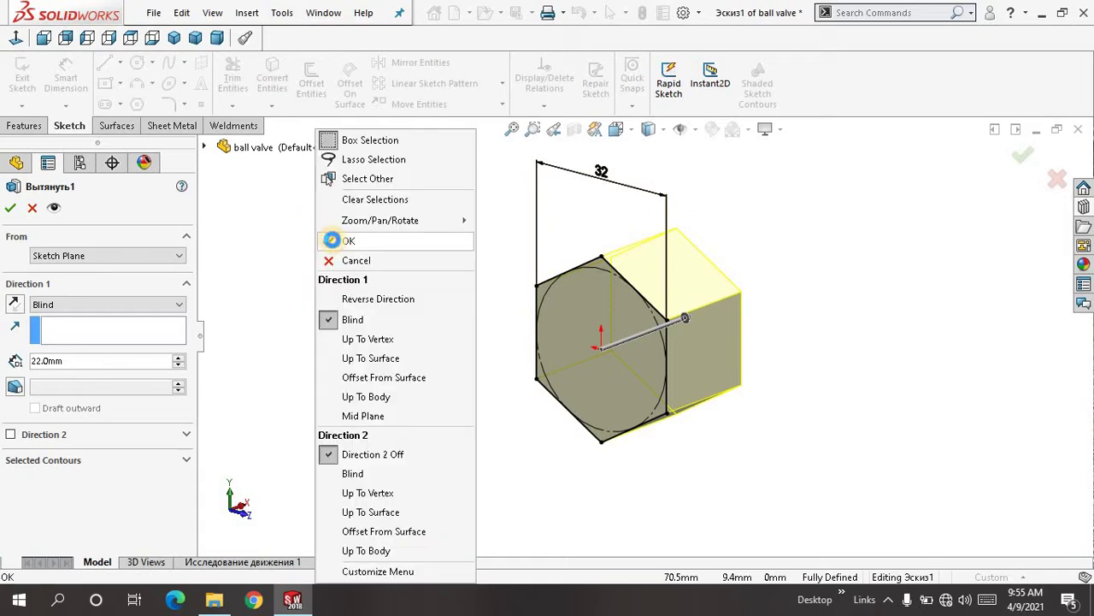
{"action": "left_click", "coordinate": [335, 239]}
Roll the model forward to include Вытянуть2 and review the cylindrical extrusion's definition, accepting it as is
{"action": "left_click", "coordinate": [509, 133]}
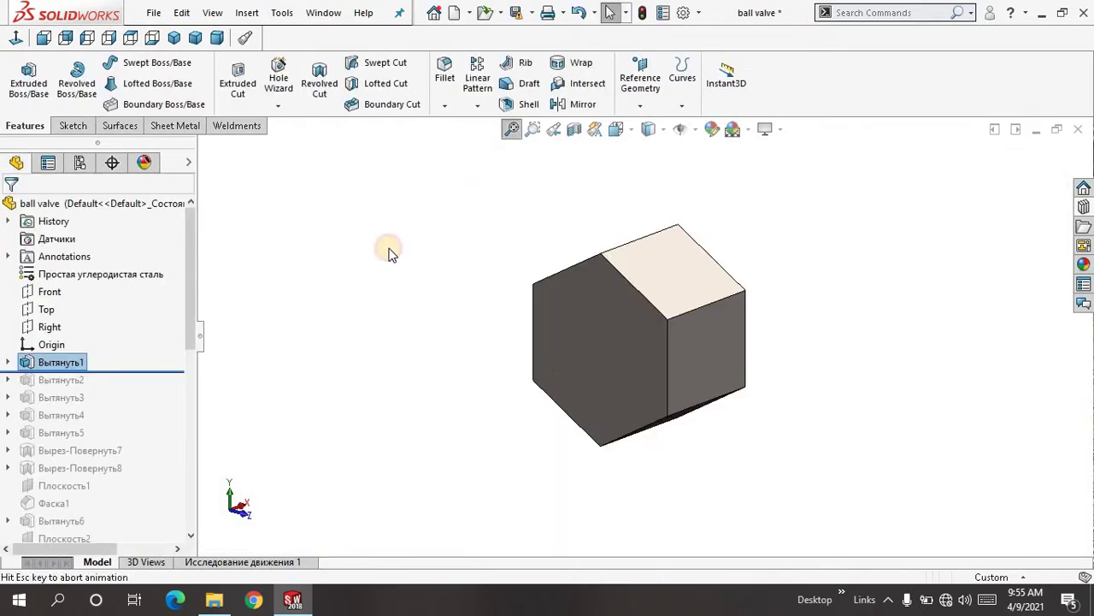
{"action": "scroll", "coordinate": [386, 277], "scroll_direction": "up", "scroll_amount": 2}
{"action": "mouse_move", "coordinate": [388, 285]}
{"action": "middle_mouse_down"}
{"action": "mouse_move", "coordinate": [366, 296]}
{"action": "mouse_move", "coordinate": [368, 278]}
{"action": "middle_mouse_up"}
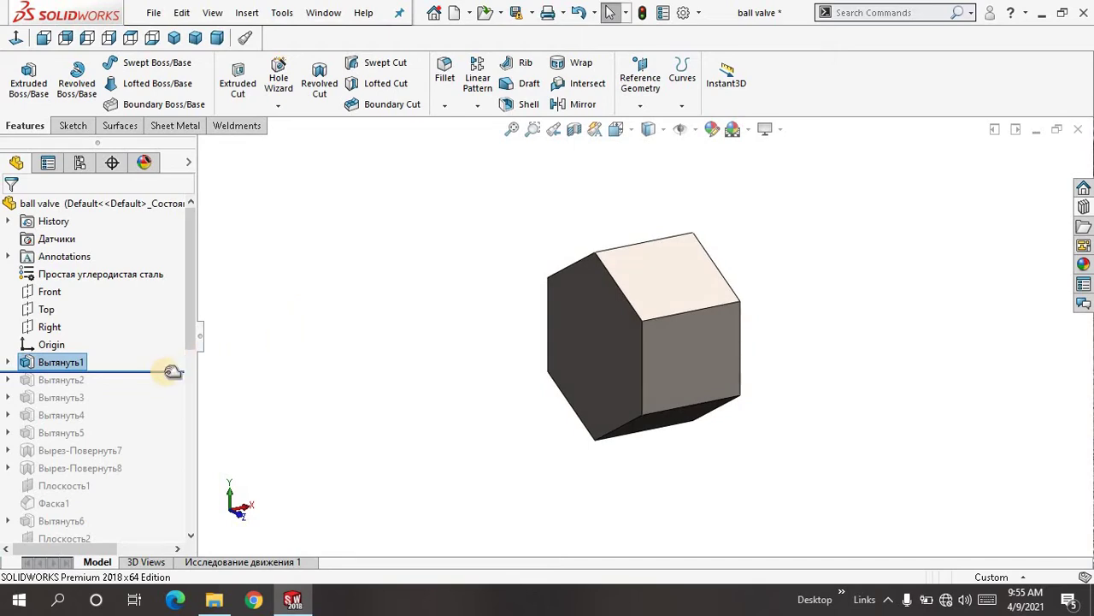
{"action": "left_click_drag", "start_coordinate": [172, 371], "coordinate": [166, 385]}
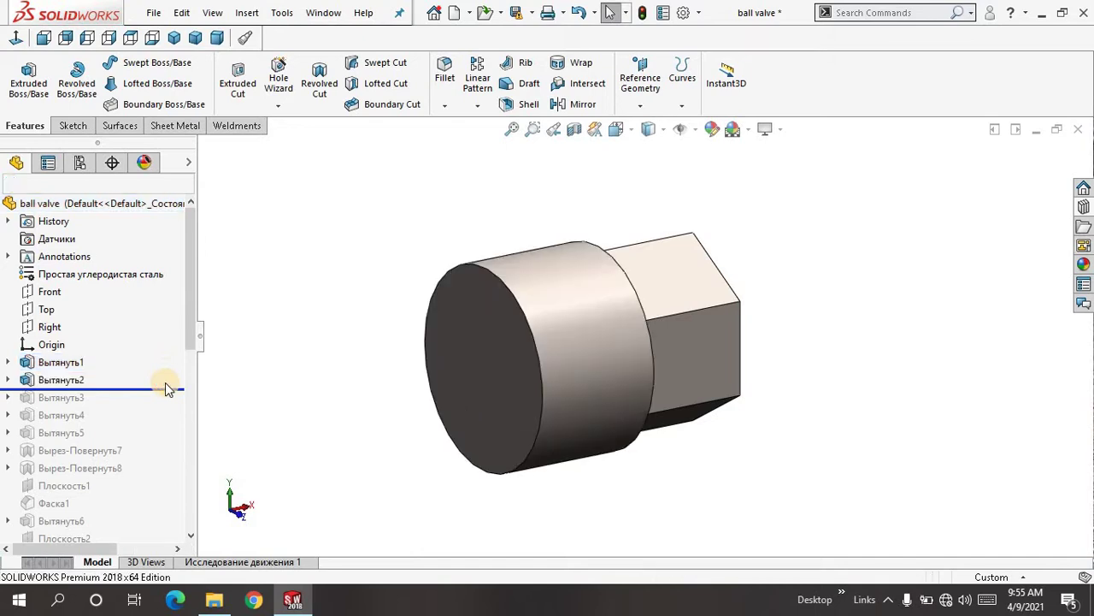
{"action": "scroll", "coordinate": [326, 313], "scroll_direction": "up", "scroll_amount": 3}
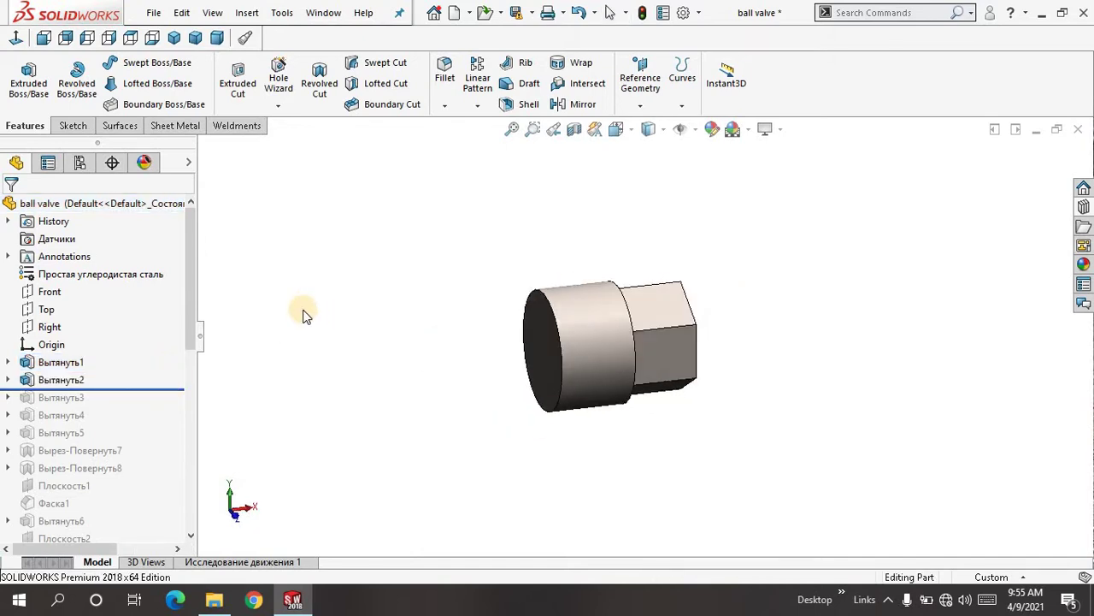
{"action": "left_click", "coordinate": [75, 382]}
{"action": "left_click", "coordinate": [89, 335]}
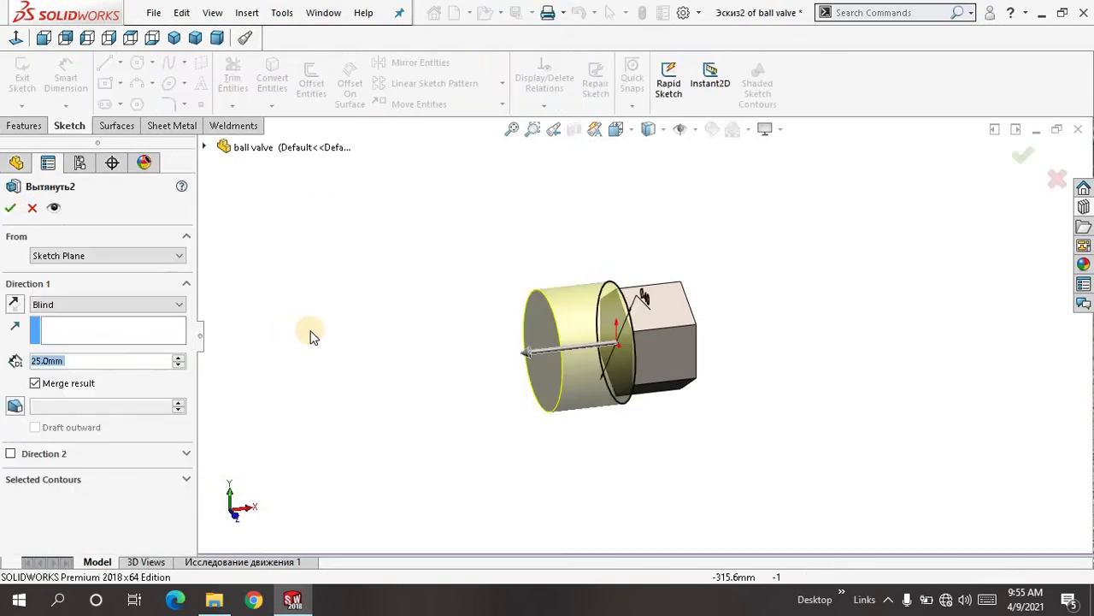
{"action": "middle_click_drag", "start_coordinate": [331, 331], "coordinate": [339, 320]}
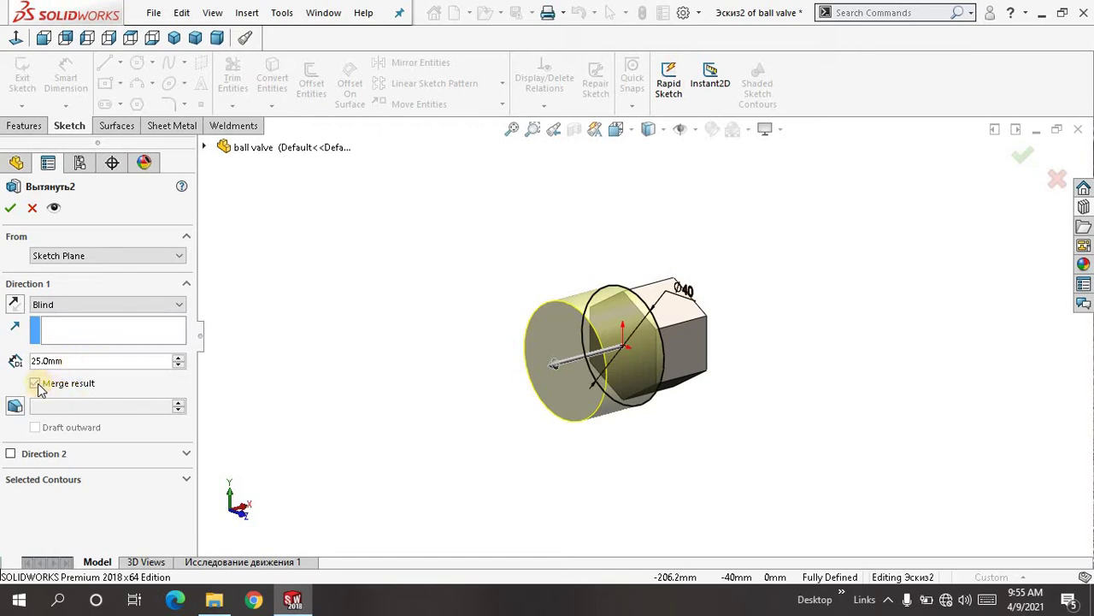
{"action": "right_click", "coordinate": [342, 259]}
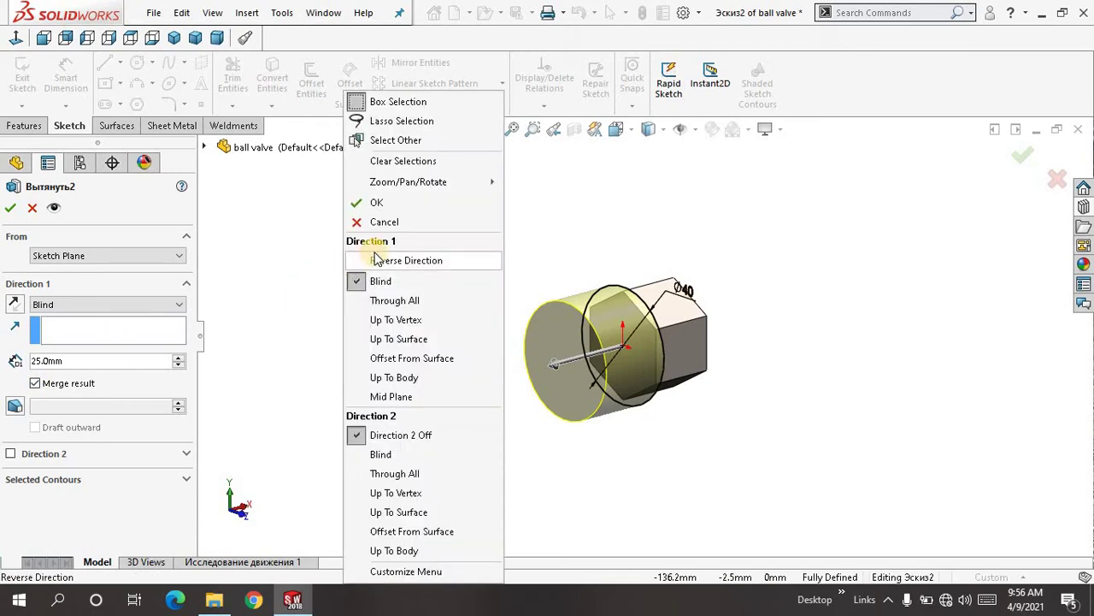
{"action": "left_click", "coordinate": [377, 203]}
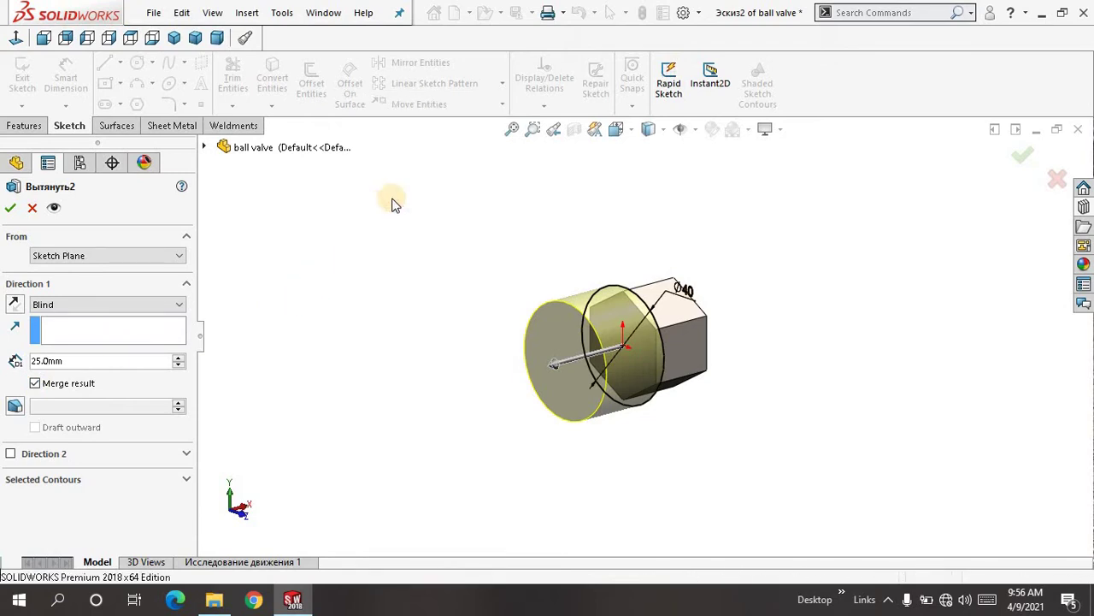
Roll the model forward to include Вытянуть3 and review the wider collar extrusion's definition, accepting it as is
{"action": "left_click", "coordinate": [513, 136]}
{"action": "middle_click_drag", "start_coordinate": [399, 274], "coordinate": [314, 268]}
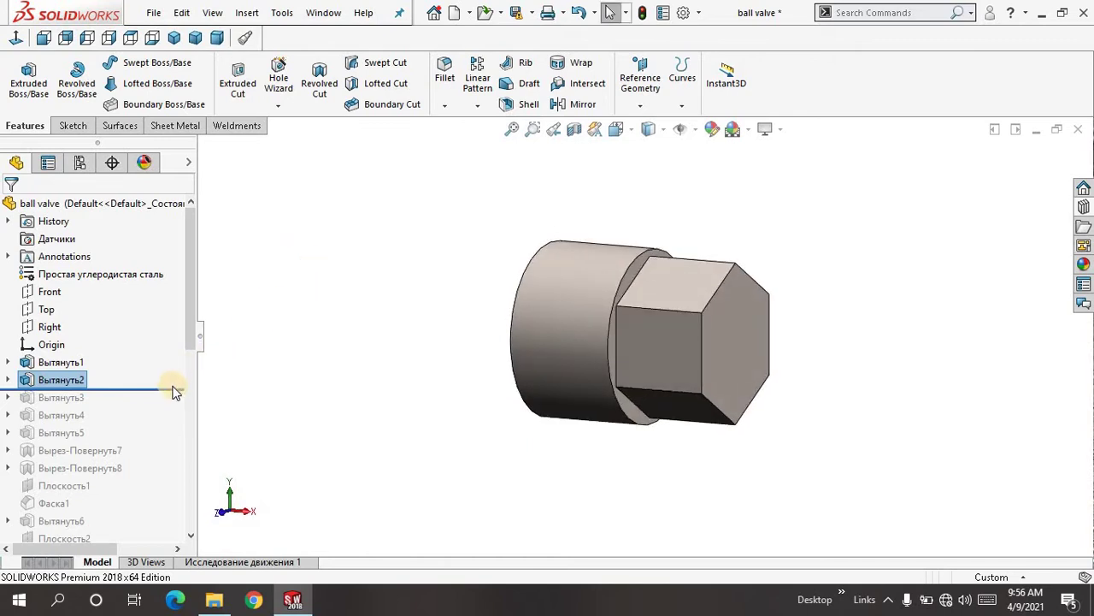
{"action": "left_click_drag", "start_coordinate": [180, 389], "coordinate": [177, 399]}
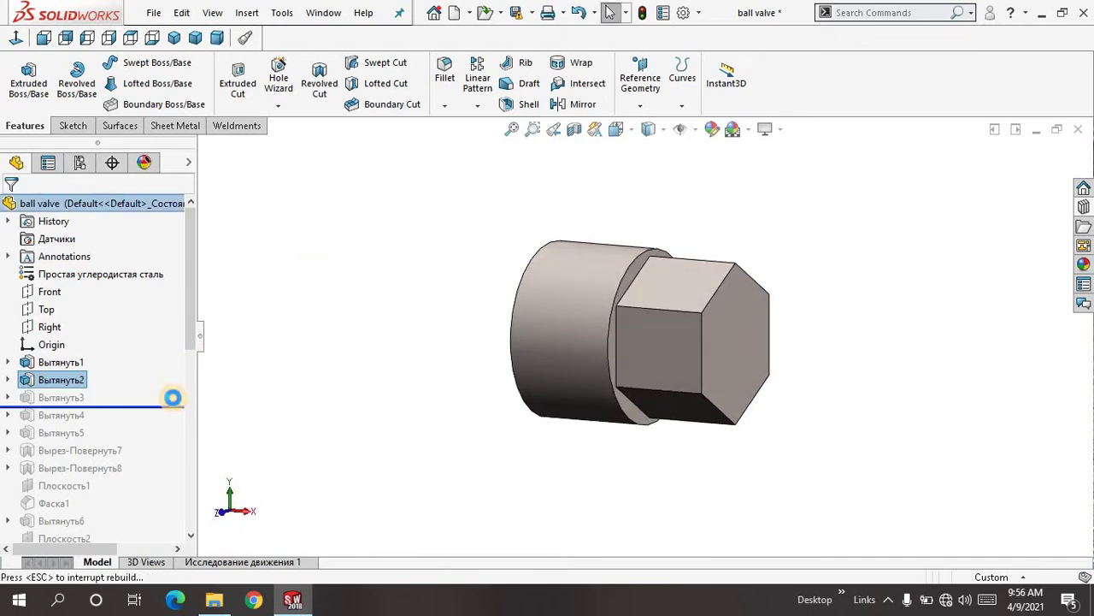
{"action": "middle_click_drag", "start_coordinate": [342, 323], "coordinate": [354, 312]}
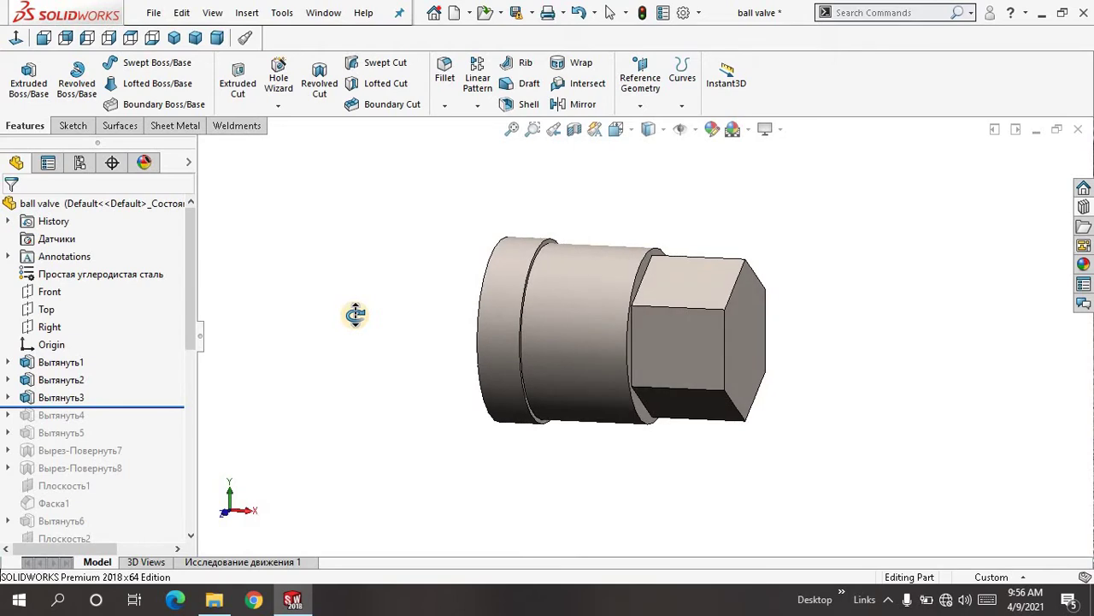
{"action": "left_click", "coordinate": [71, 400]}
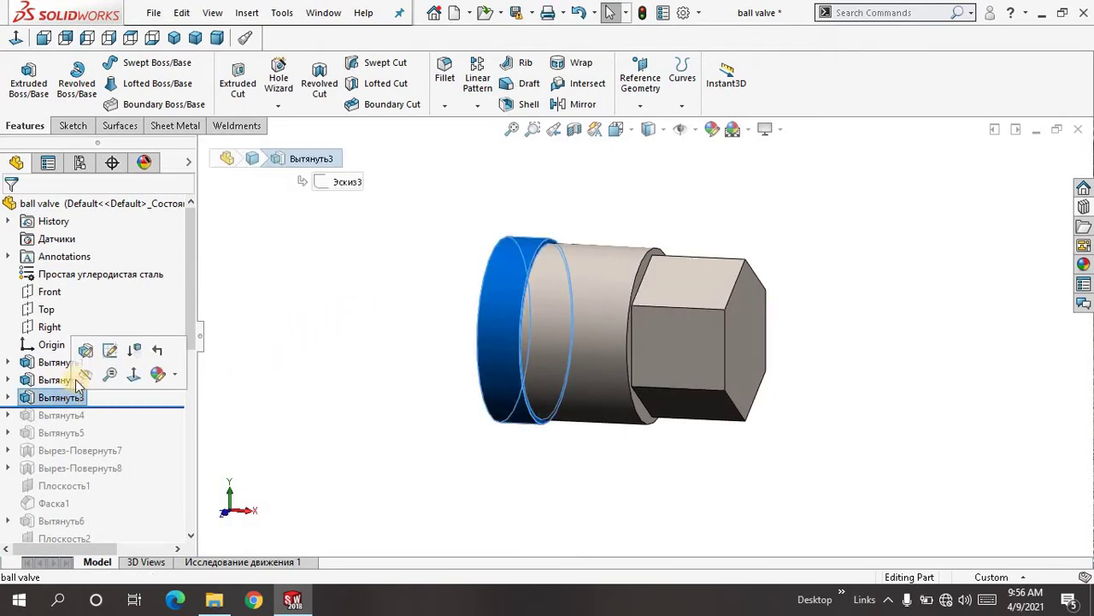
{"action": "left_click", "coordinate": [86, 351]}
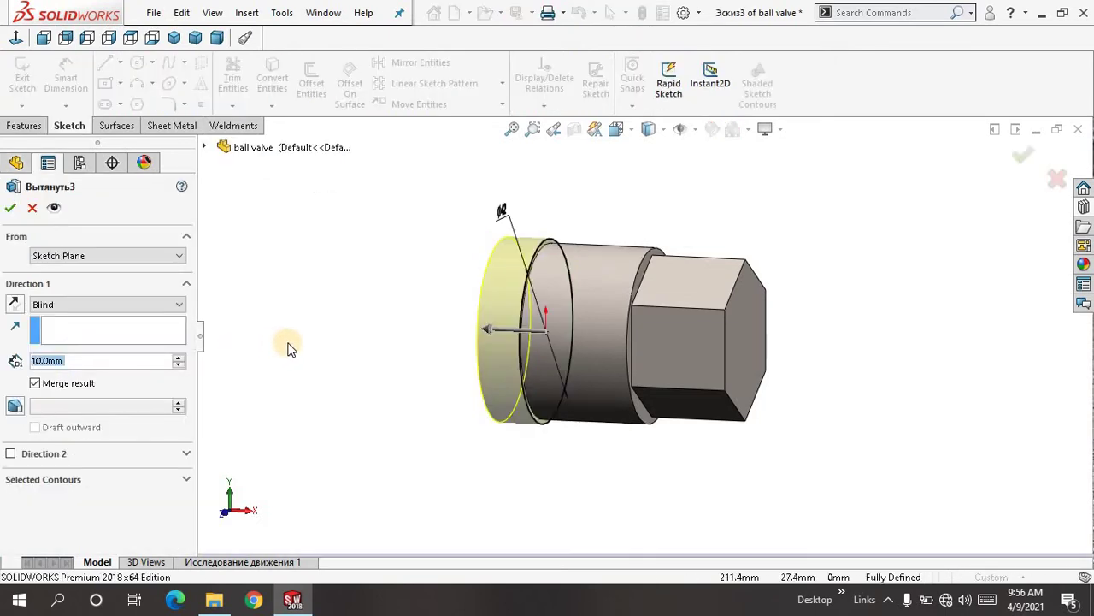
{"action": "middle_click_drag", "start_coordinate": [289, 347], "coordinate": [366, 331]}
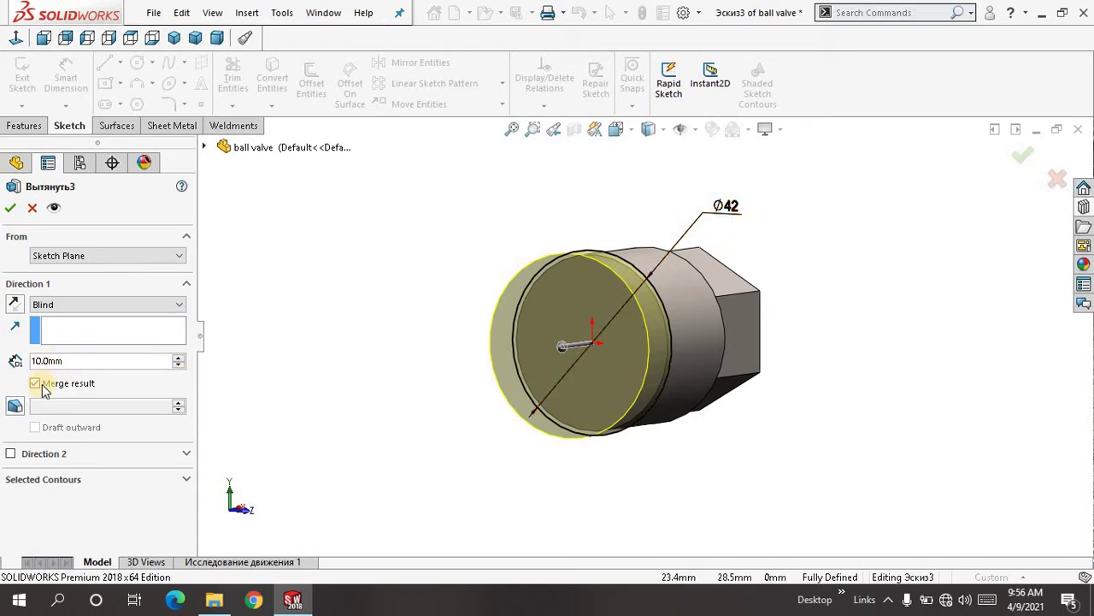
{"action": "right_click", "coordinate": [301, 256]}
{"action": "left_click", "coordinate": [318, 222]}
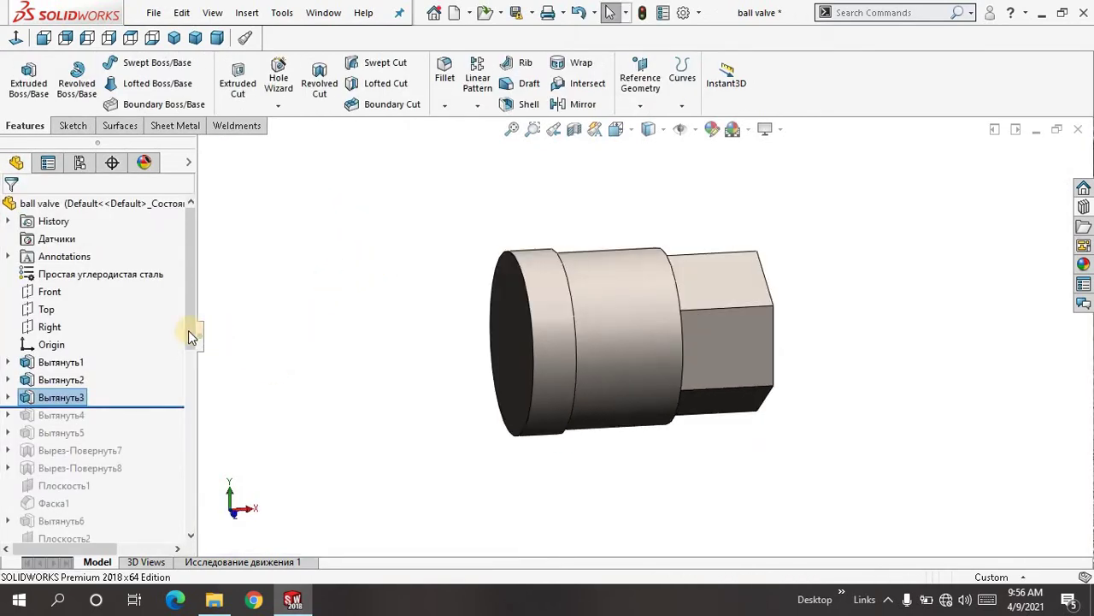
Roll the model forward to include Вытянуть4 and review the thin end disc extrusion's definition, accepting it as is
{"action": "left_click_drag", "start_coordinate": [188, 330], "coordinate": [185, 363]}
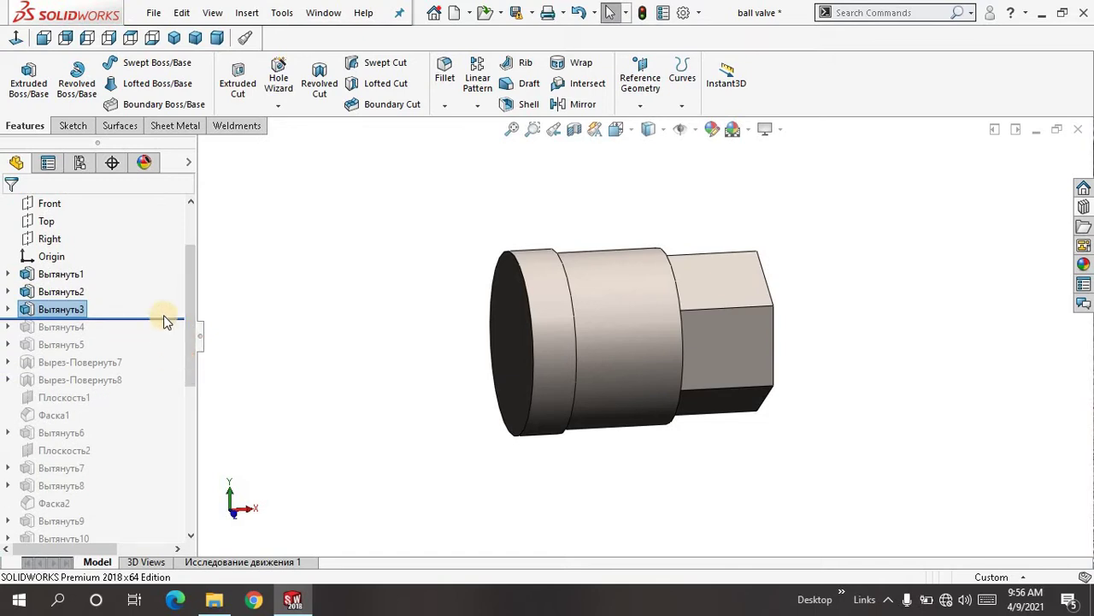
{"action": "left_click_drag", "start_coordinate": [170, 318], "coordinate": [162, 335]}
{"action": "mouse_move", "coordinate": [337, 319]}
{"action": "middle_mouse_down"}
{"action": "mouse_move", "coordinate": [325, 325]}
{"action": "mouse_move", "coordinate": [337, 325]}
{"action": "middle_mouse_up"}
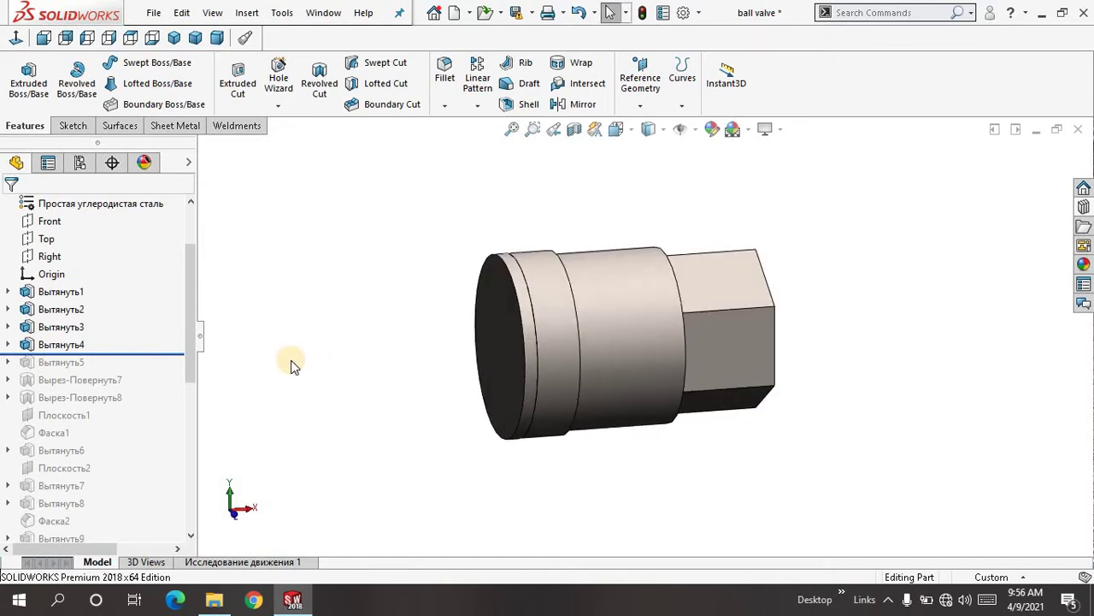
{"action": "left_click", "coordinate": [71, 352]}
{"action": "left_click", "coordinate": [81, 301]}
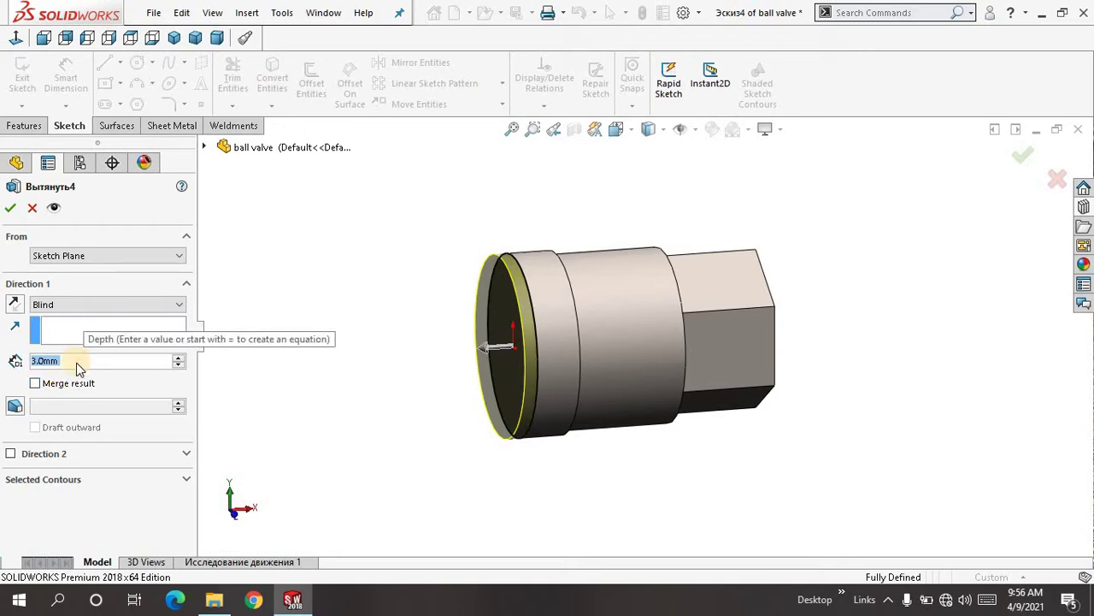
{"action": "right_click", "coordinate": [313, 237]}
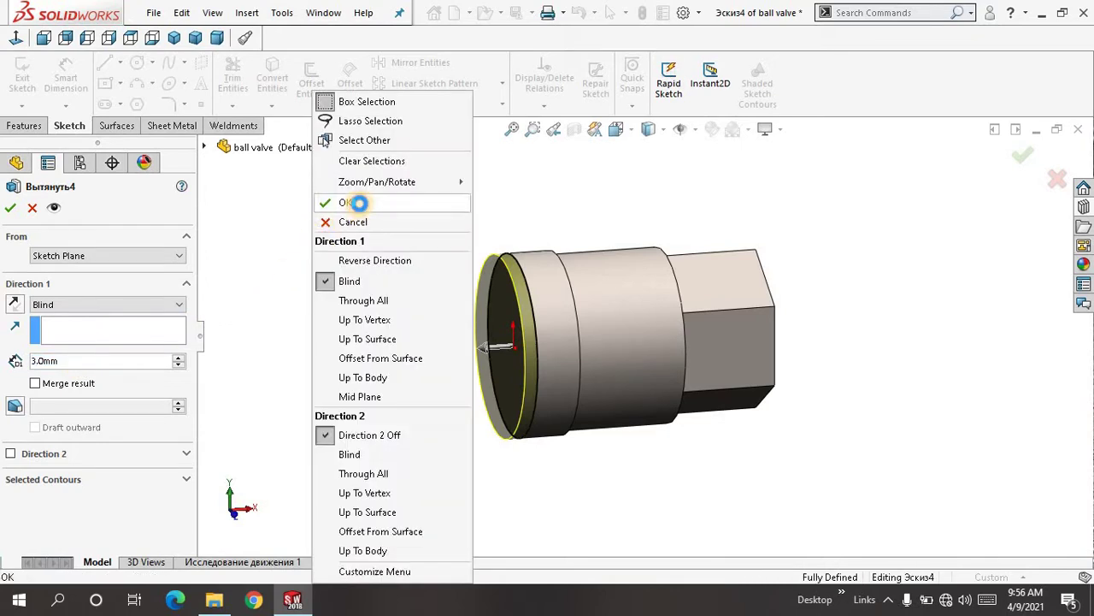
{"action": "left_click", "coordinate": [347, 202]}
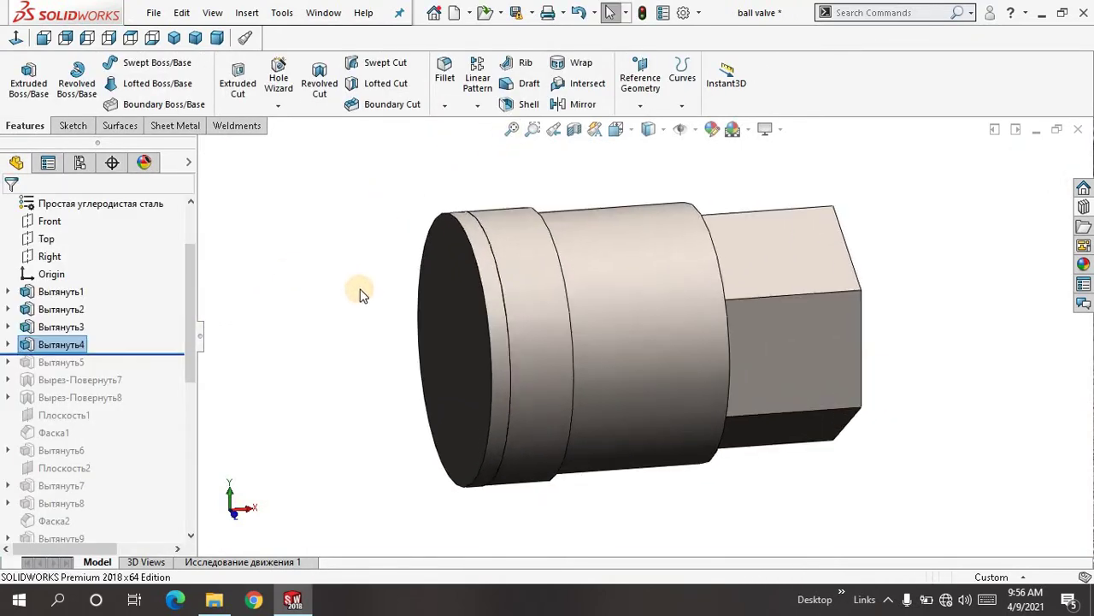
Roll the model forward to include Вытянуть5, the second hexagonal end, and orient the view toward it
{"action": "left_click", "coordinate": [154, 356]}
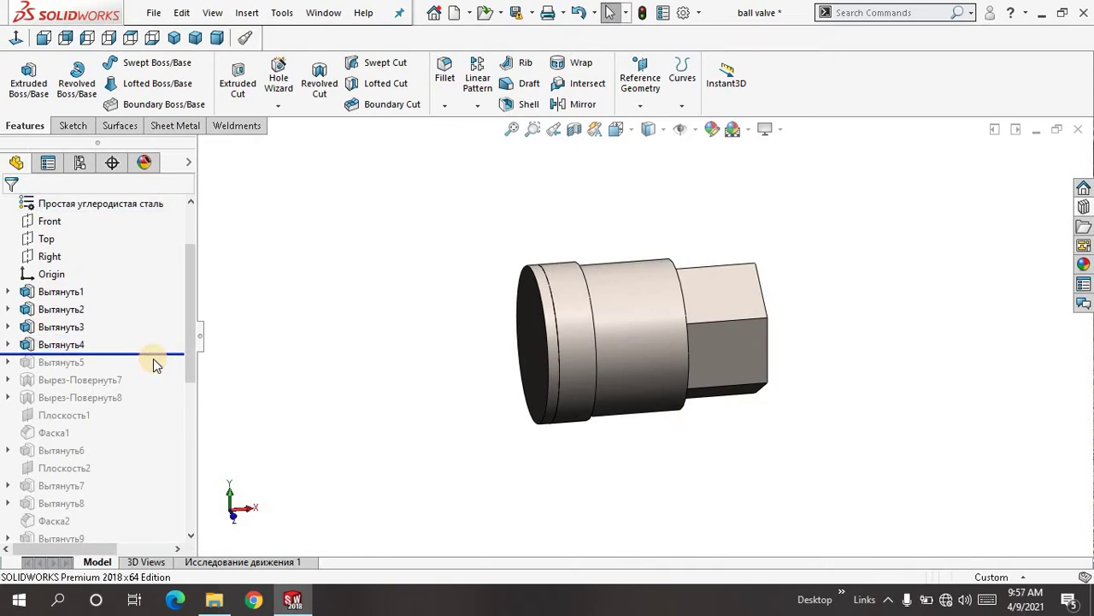
{"action": "left_click_drag", "start_coordinate": [162, 355], "coordinate": [161, 366]}
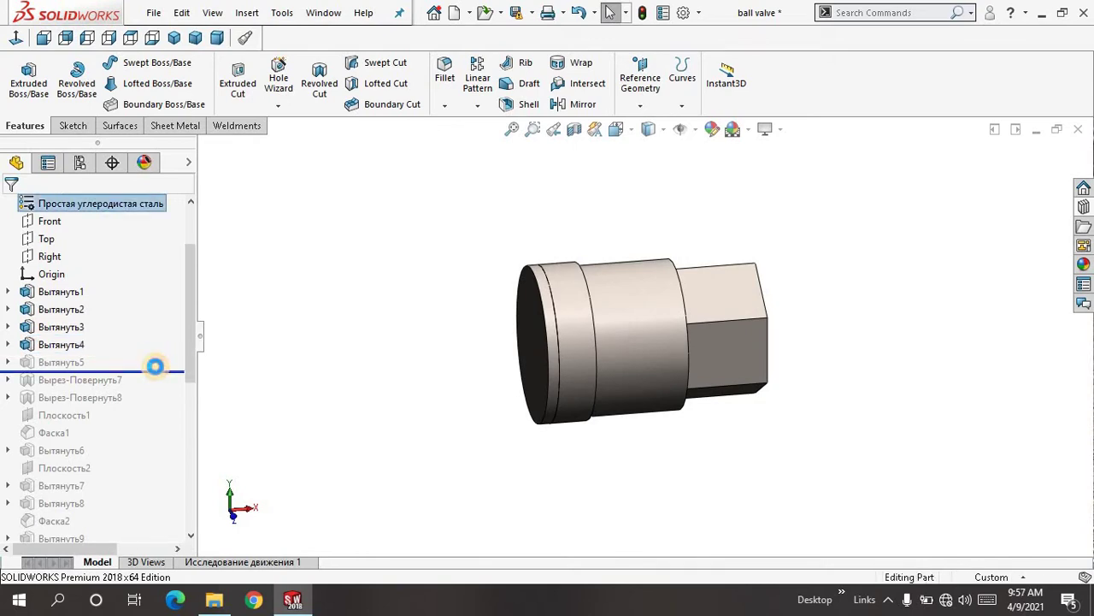
{"action": "middle_click_drag", "start_coordinate": [276, 340], "coordinate": [306, 320]}
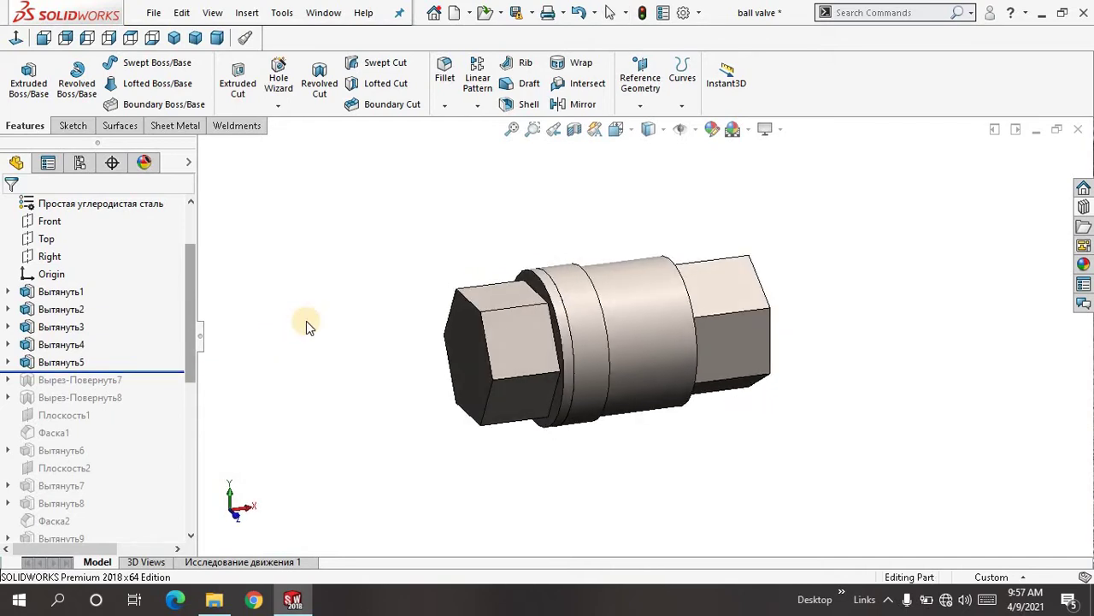
Open the definition of Вытянуть5 and review its end condition, depth and feature scope
{"action": "left_click", "coordinate": [72, 366]}
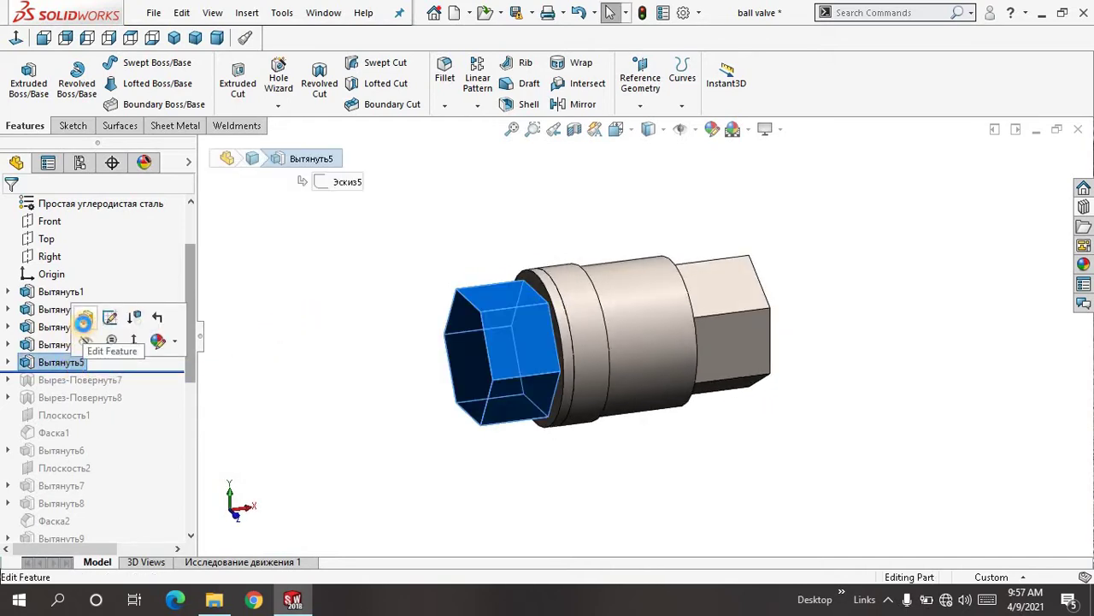
{"action": "left_click", "coordinate": [83, 322]}
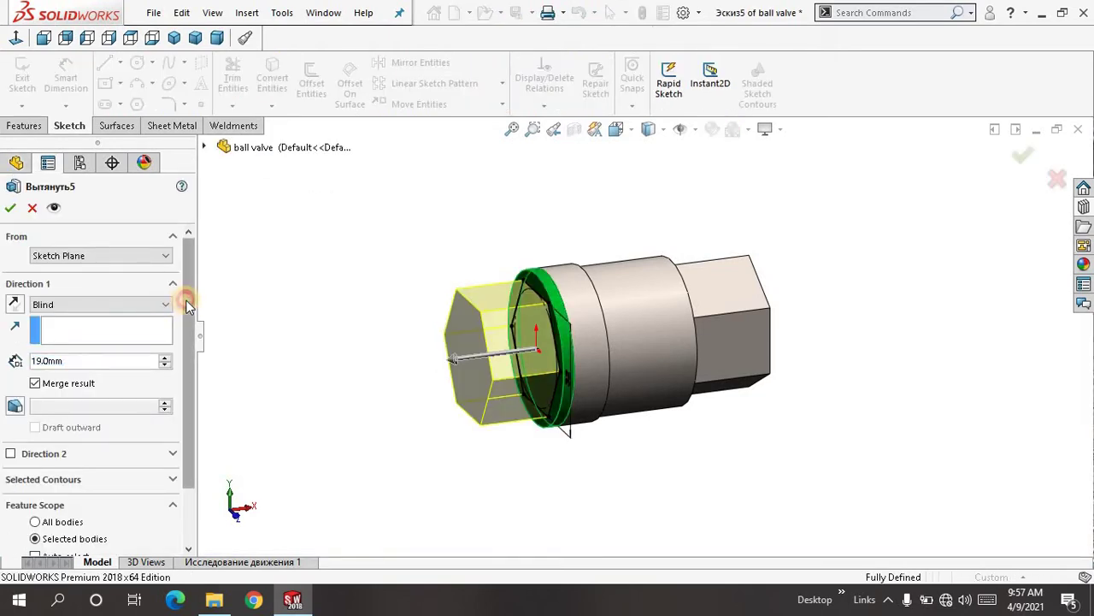
{"action": "left_click", "coordinate": [163, 301]}
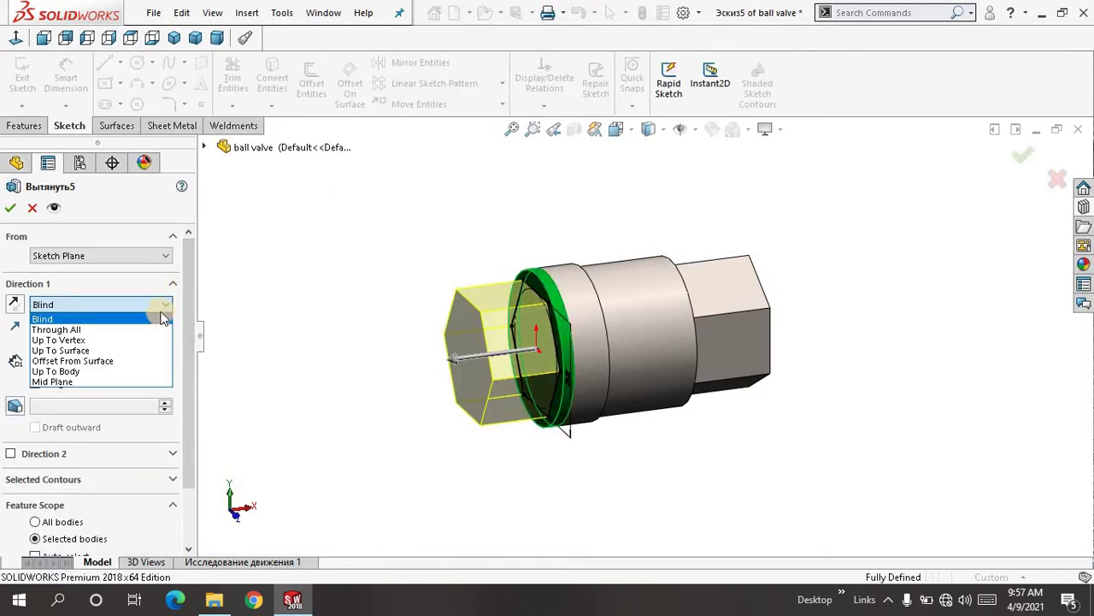
{"action": "left_click", "coordinate": [162, 319]}
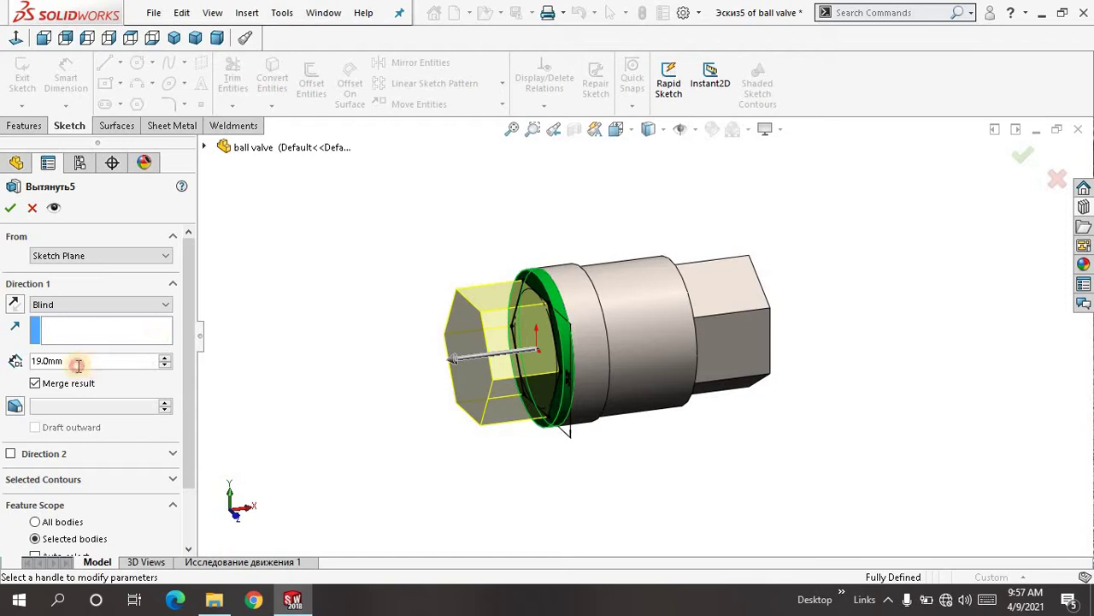
{"action": "left_click_drag", "start_coordinate": [77, 365], "coordinate": [14, 368]}
{"action": "scroll", "coordinate": [191, 350], "scroll_direction": "down", "scroll_amount": 2}
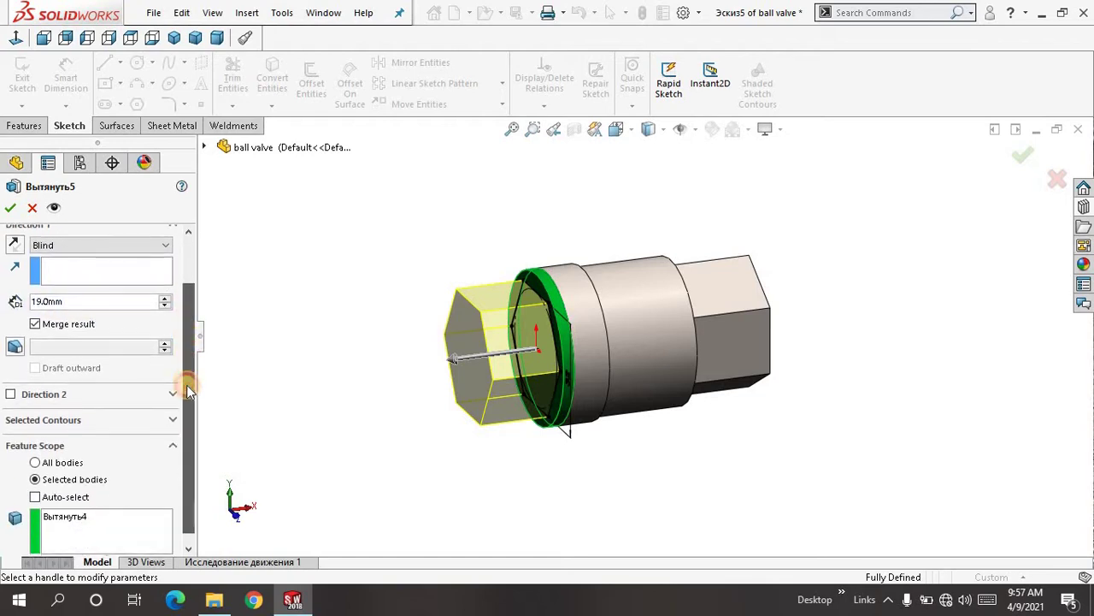
Switch Merge result off and back on for the Вытянуть5 extrusion and accept the definition
{"action": "left_click", "coordinate": [35, 318]}
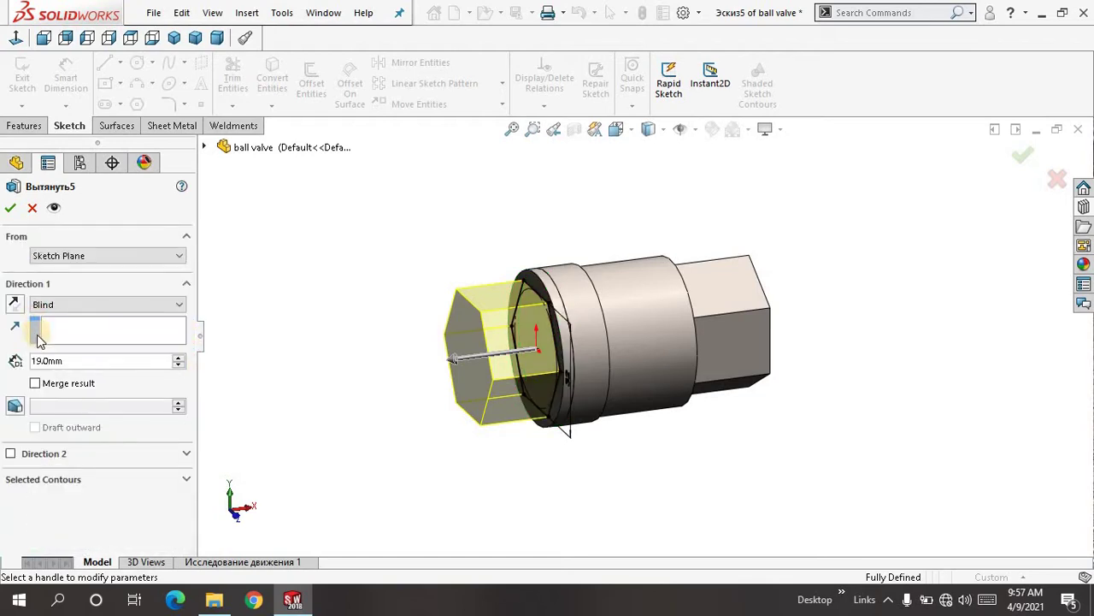
{"action": "left_click", "coordinate": [35, 384]}
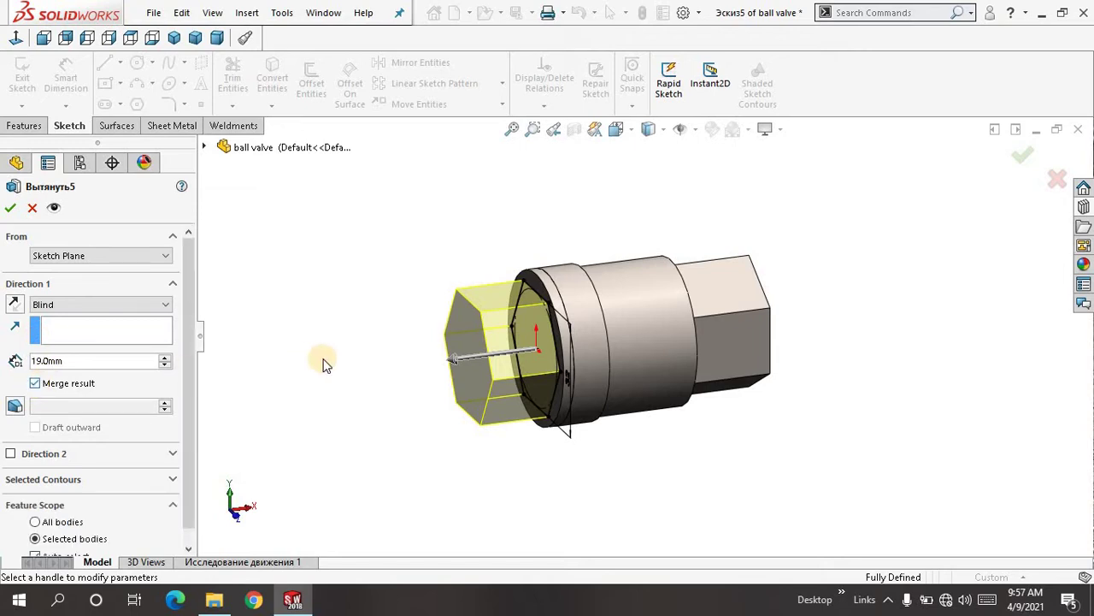
{"action": "middle_click_drag", "start_coordinate": [366, 331], "coordinate": [385, 335]}
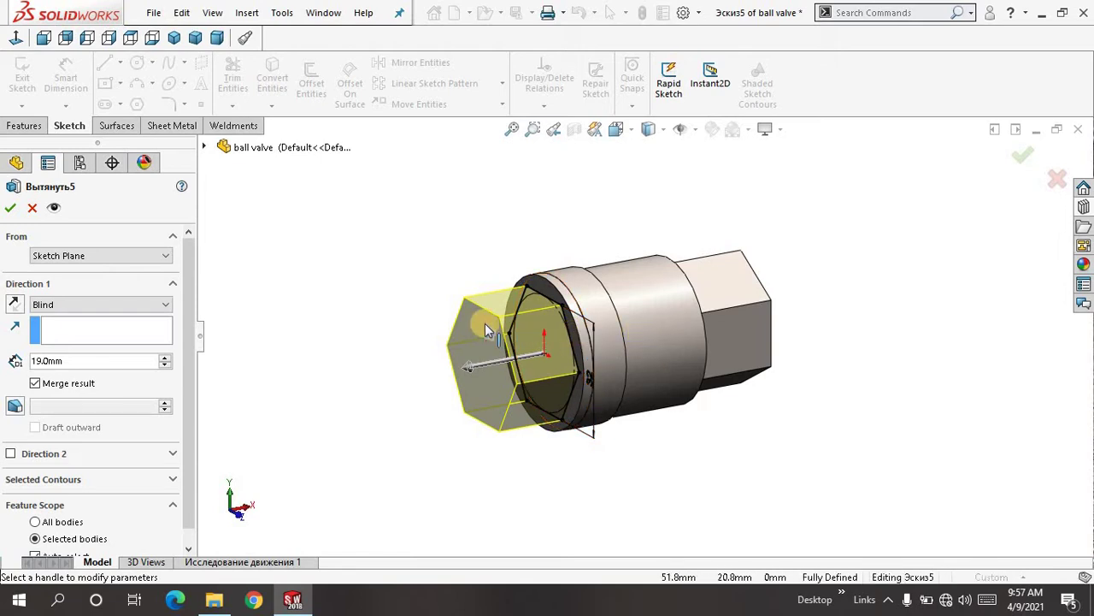
{"action": "right_click", "coordinate": [347, 244]}
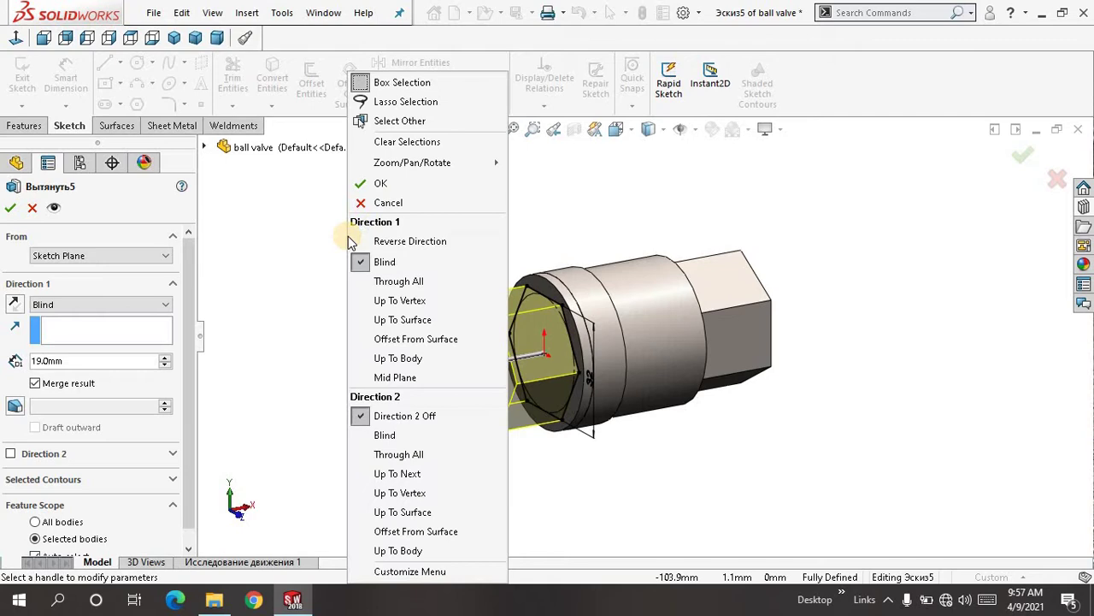
{"action": "left_click", "coordinate": [373, 184]}
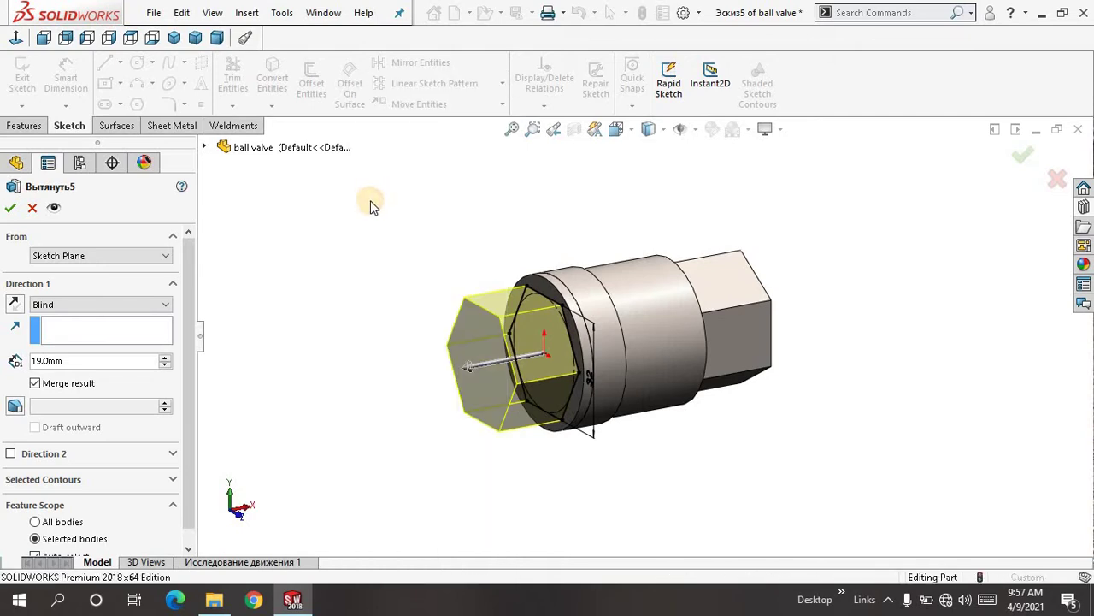
{"action": "left_click", "coordinate": [511, 128]}
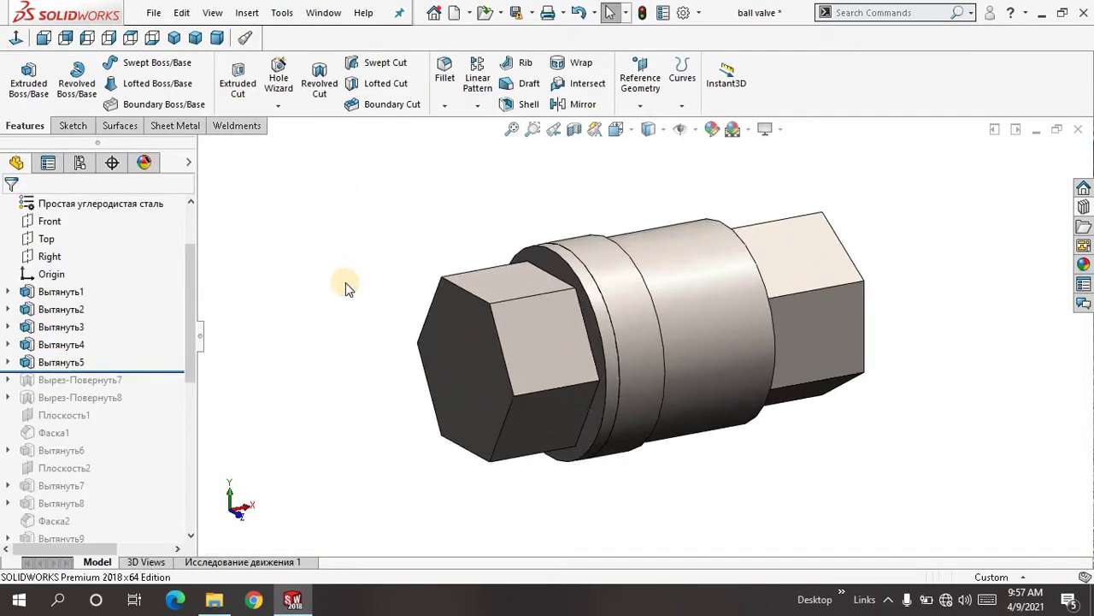
{"action": "scroll", "coordinate": [345, 279], "scroll_direction": "up", "scroll_amount": 2}
{"action": "mouse_move", "coordinate": [345, 279]}
{"action": "middle_mouse_down"}
{"action": "mouse_move", "coordinate": [334, 278]}
{"action": "mouse_move", "coordinate": [346, 280]}
{"action": "middle_mouse_up"}
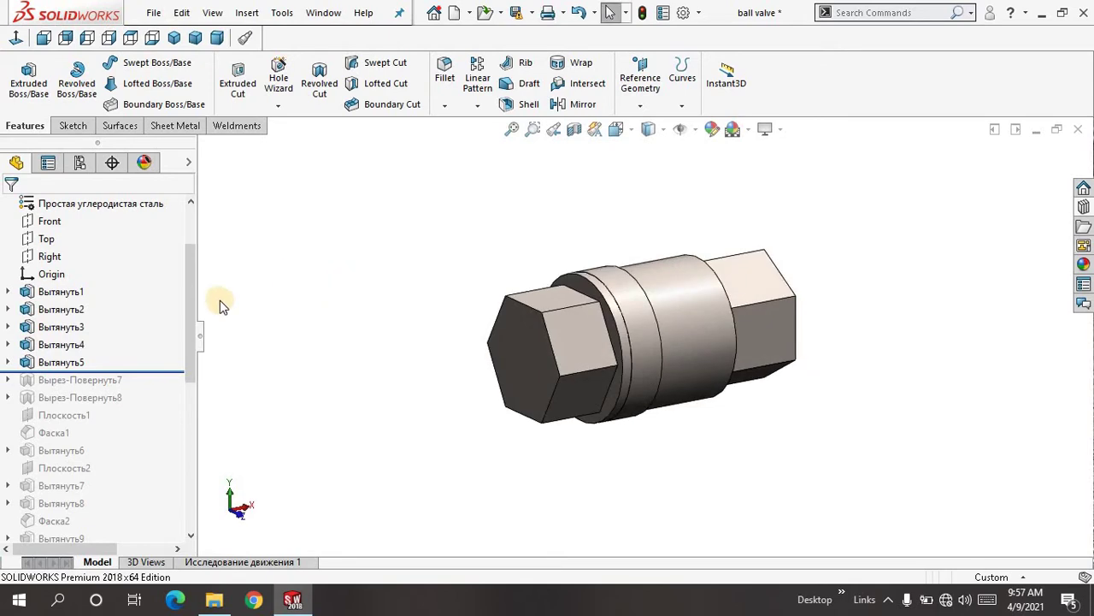
Roll the model forward to include the revolved cut Вырез-Повернуть7 and fit the part in view
{"action": "left_click", "coordinate": [152, 373]}
{"action": "left_click_drag", "start_coordinate": [158, 382], "coordinate": [147, 381]}
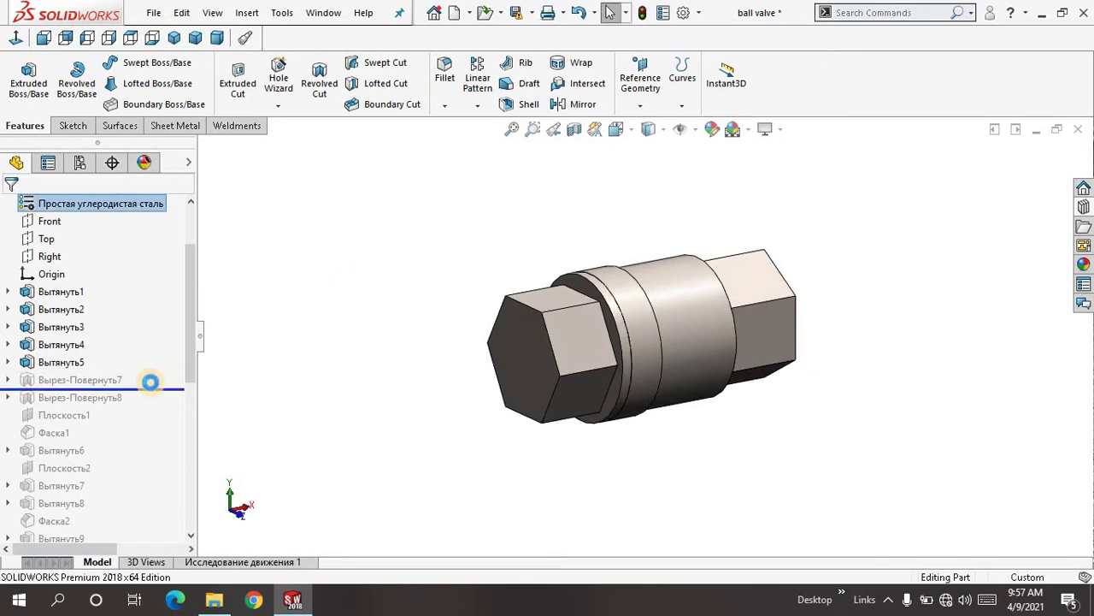
{"action": "middle_click_drag", "start_coordinate": [332, 334], "coordinate": [373, 301]}
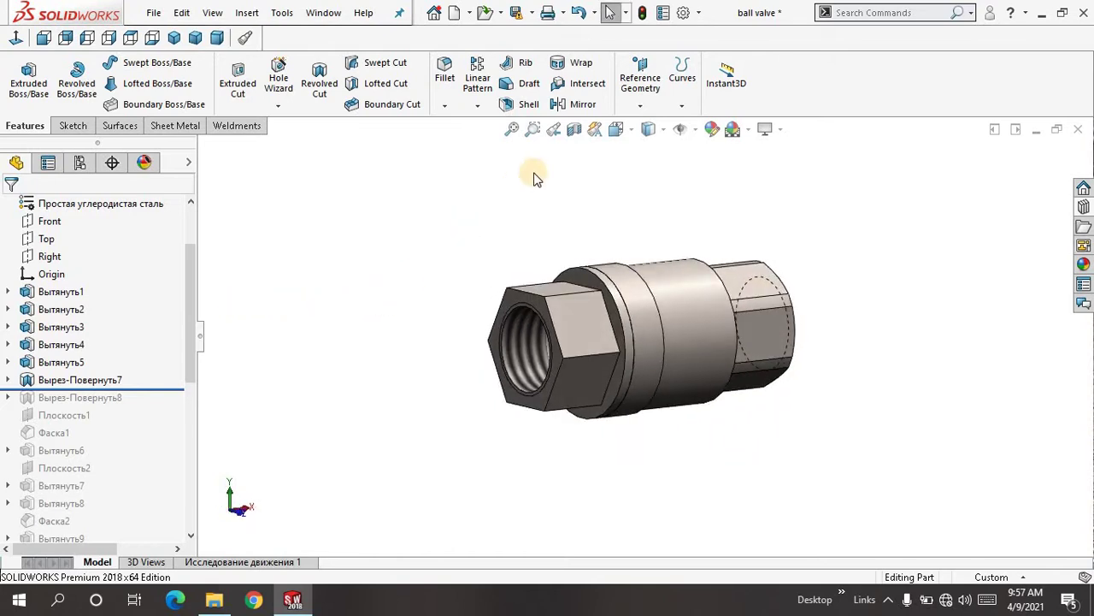
{"action": "left_click", "coordinate": [513, 135]}
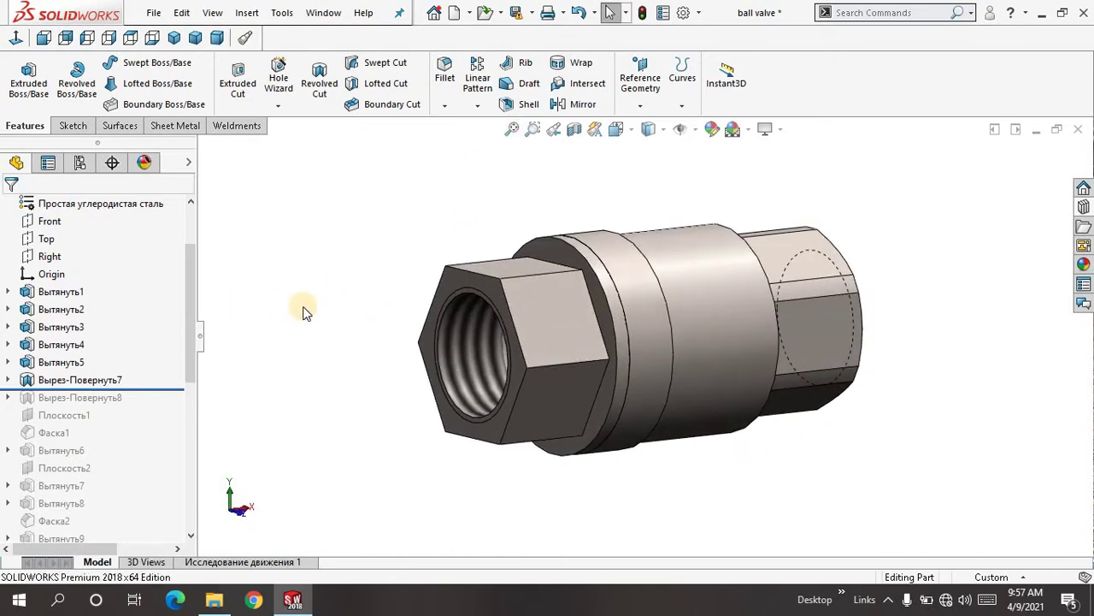
Review the Вырез-Повернуть7 definition and its profile sketch face-on, leaving the definition without changes
{"action": "left_click", "coordinate": [90, 382]}
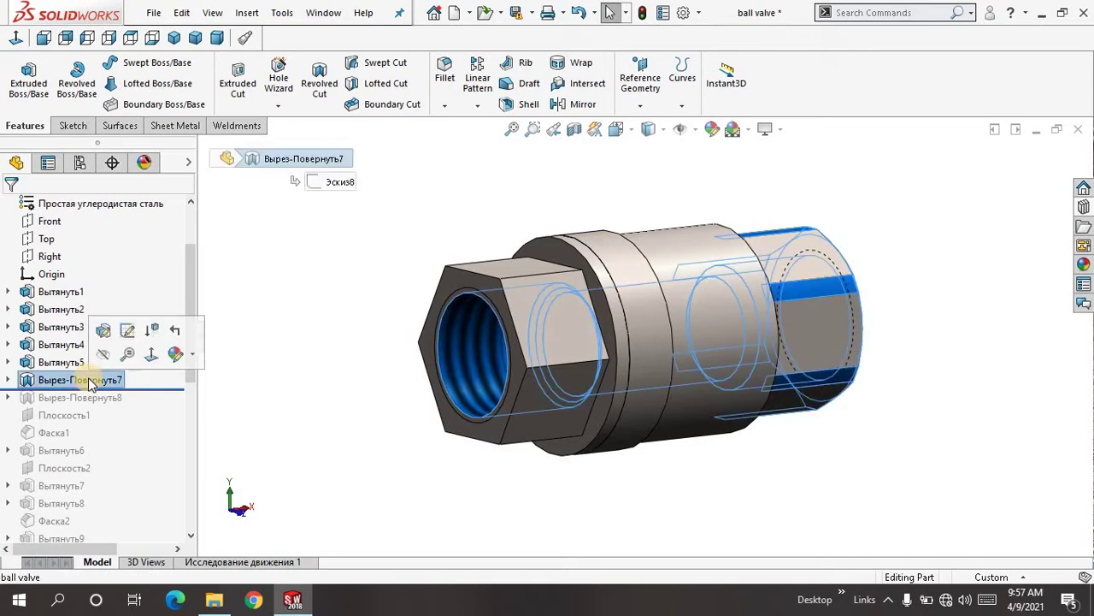
{"action": "left_click", "coordinate": [108, 325]}
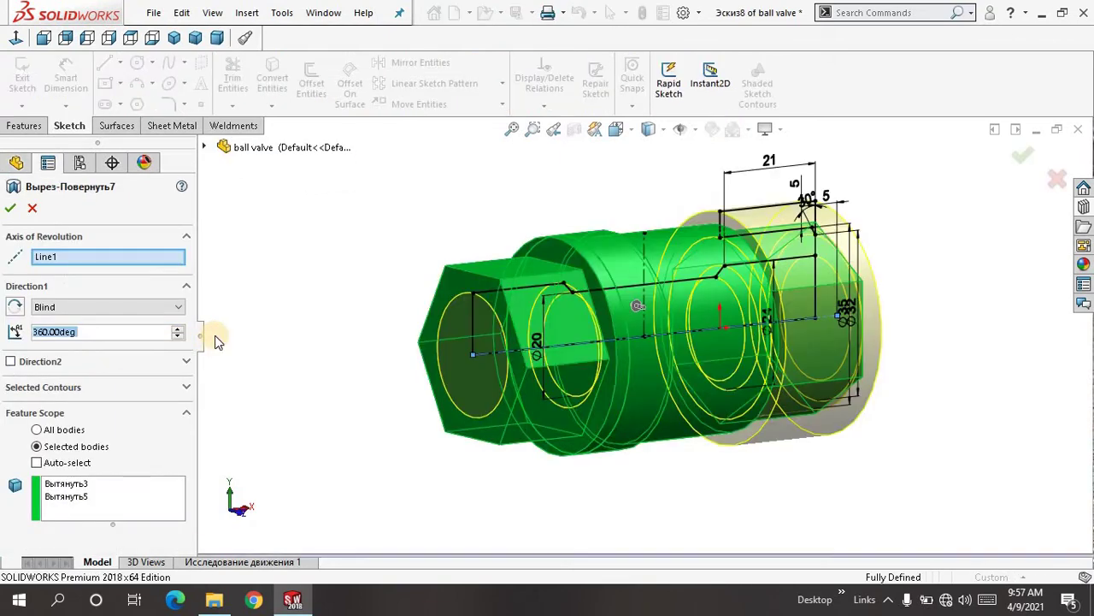
{"action": "mouse_move", "coordinate": [304, 316]}
{"action": "middle_mouse_down"}
{"action": "mouse_move", "coordinate": [325, 317]}
{"action": "mouse_move", "coordinate": [271, 303]}
{"action": "mouse_move", "coordinate": [290, 295]}
{"action": "mouse_move", "coordinate": [288, 319]}
{"action": "middle_mouse_up"}
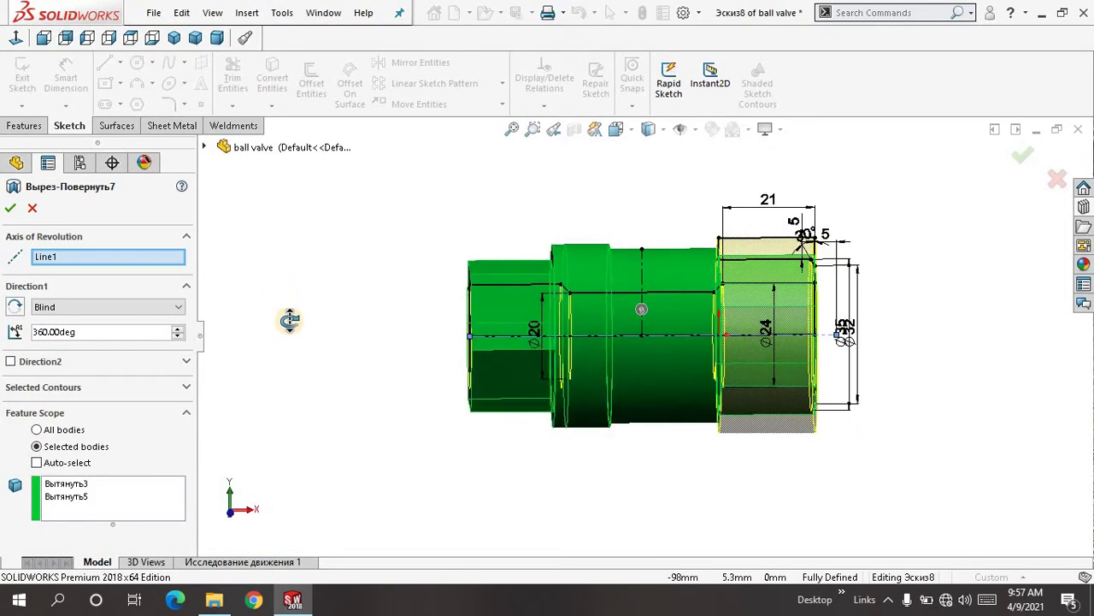
{"action": "left_click", "coordinate": [15, 41]}
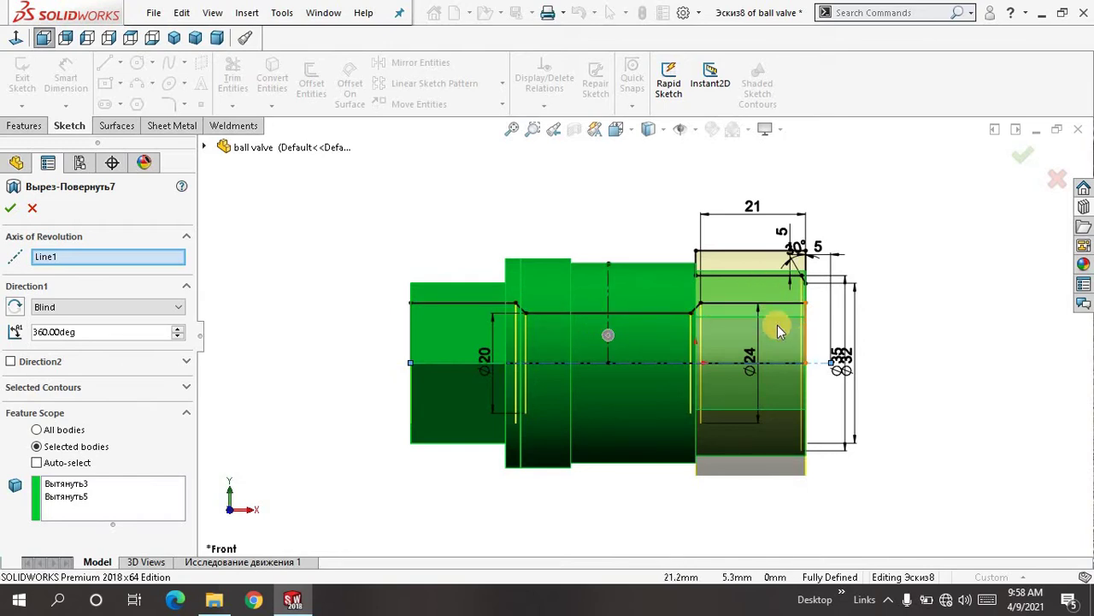
{"action": "scroll", "coordinate": [766, 308], "scroll_direction": "down", "scroll_amount": 1}
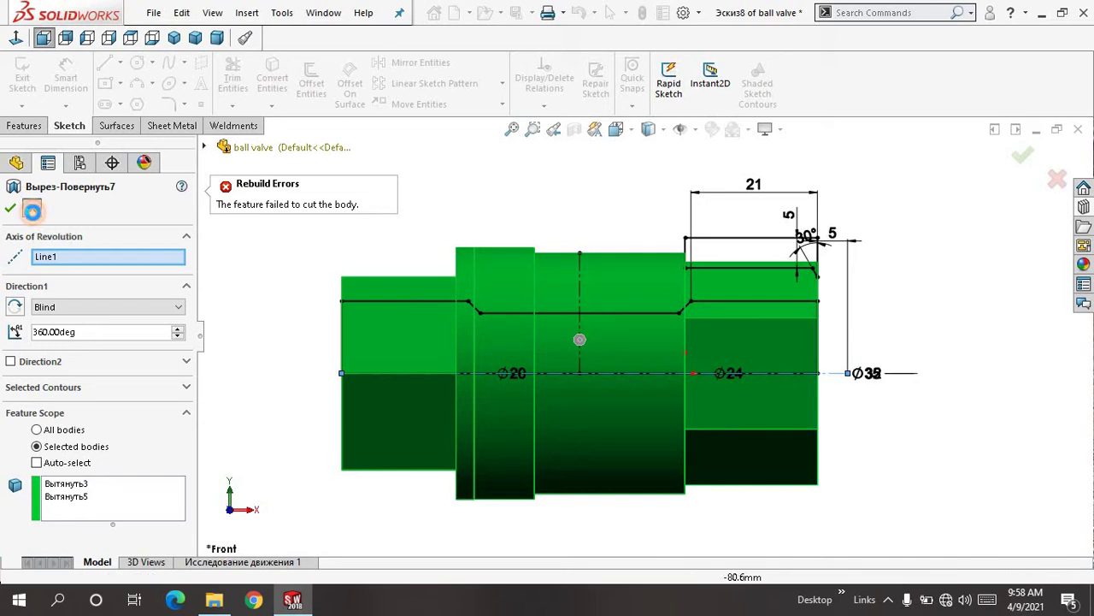
{"action": "left_click", "coordinate": [32, 210]}
{"action": "left_click", "coordinate": [505, 139]}
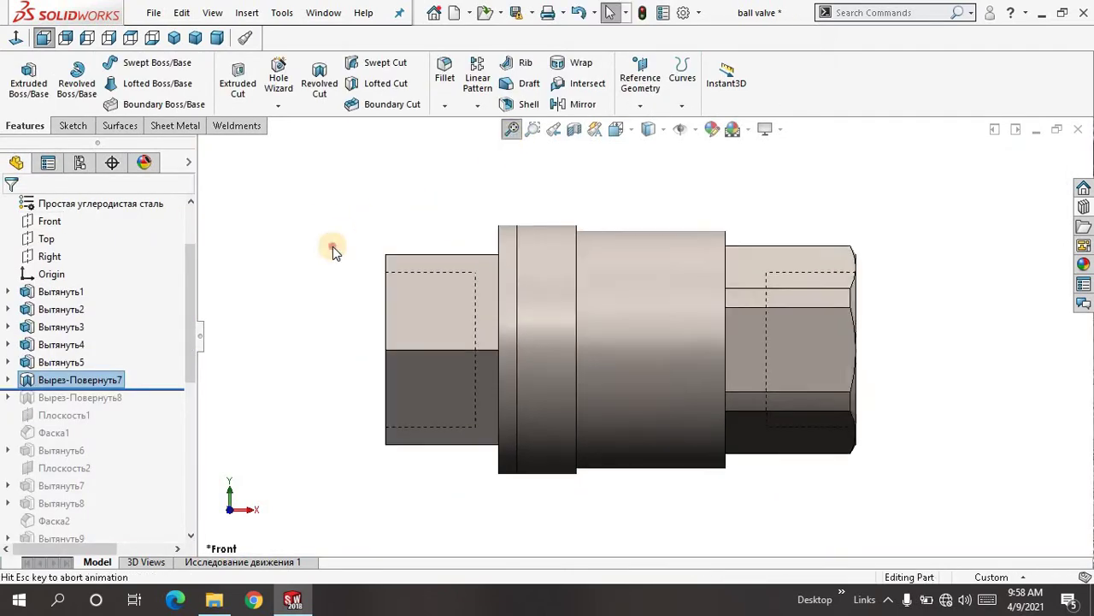
{"action": "middle_click_drag", "start_coordinate": [399, 264], "coordinate": [261, 346]}
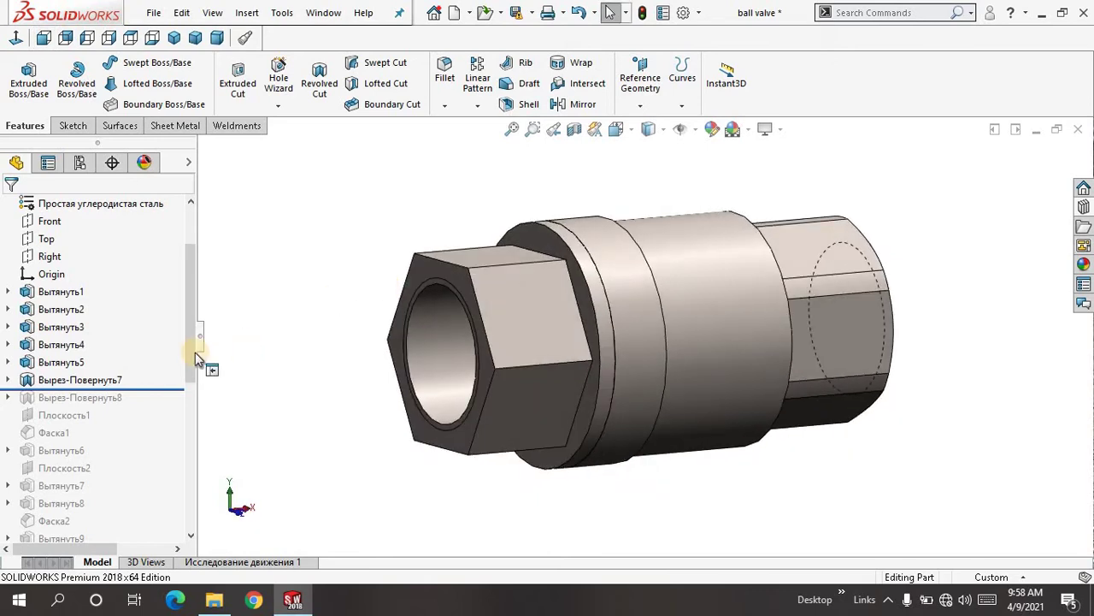
Roll the model forward to include Вырез-Повернуть8 and review the revolved cut's definition, accepting it as is
{"action": "scroll", "coordinate": [193, 374], "scroll_direction": "down", "scroll_amount": 3}
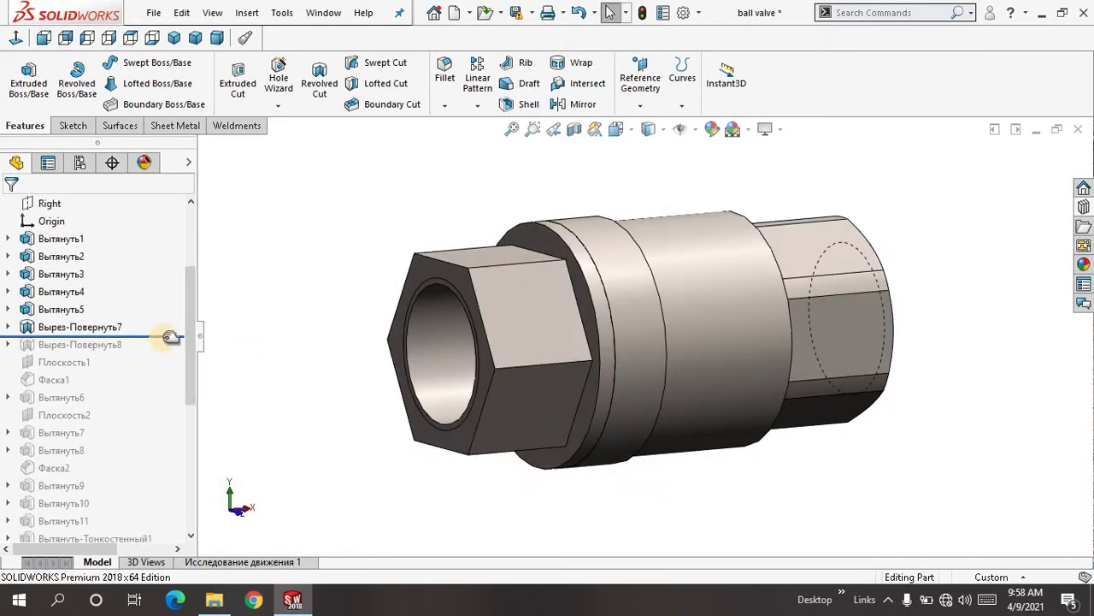
{"action": "middle_click_drag", "start_coordinate": [332, 301], "coordinate": [339, 305]}
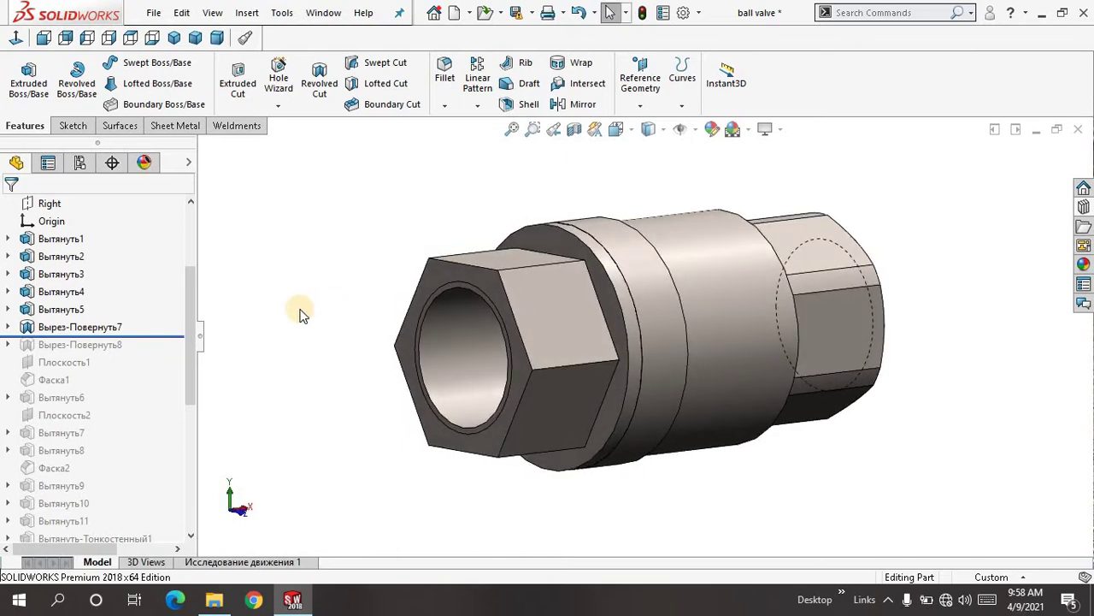
{"action": "left_click_drag", "start_coordinate": [180, 335], "coordinate": [179, 353]}
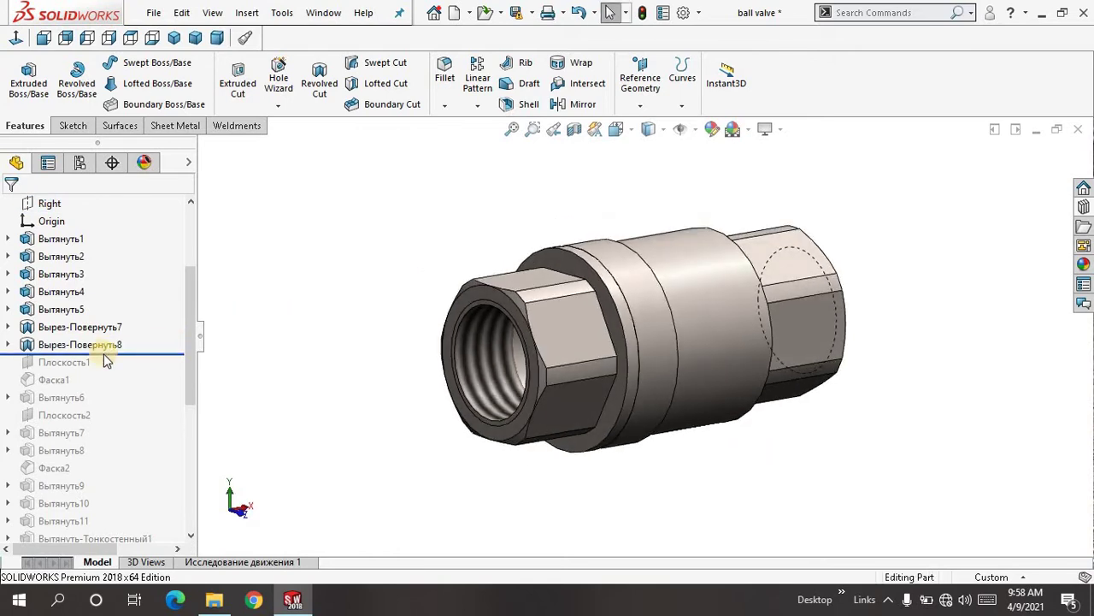
{"action": "left_click", "coordinate": [89, 349]}
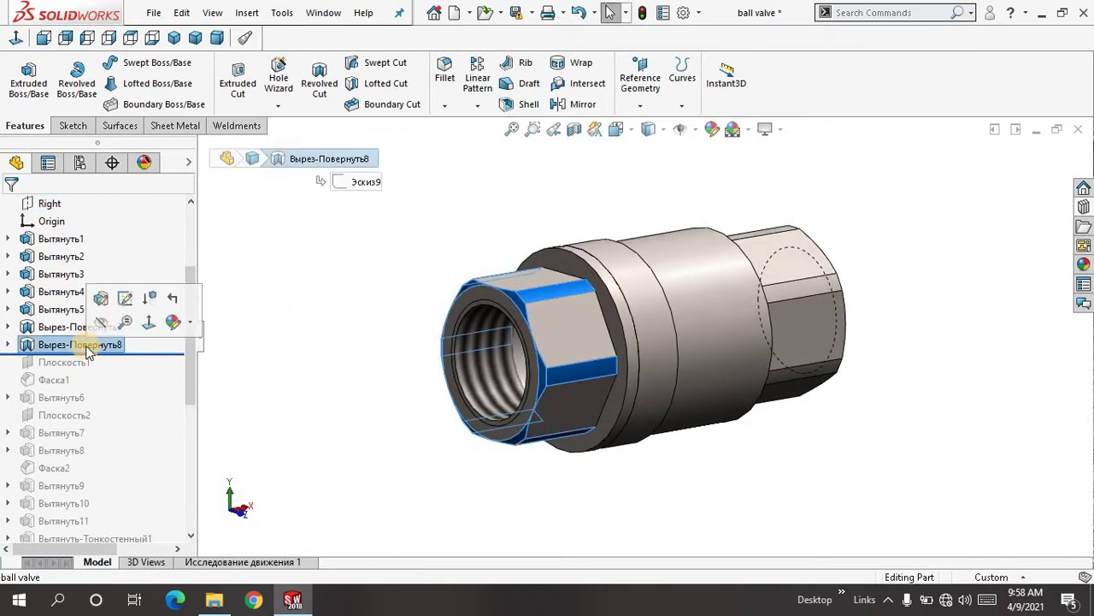
{"action": "left_click", "coordinate": [106, 302]}
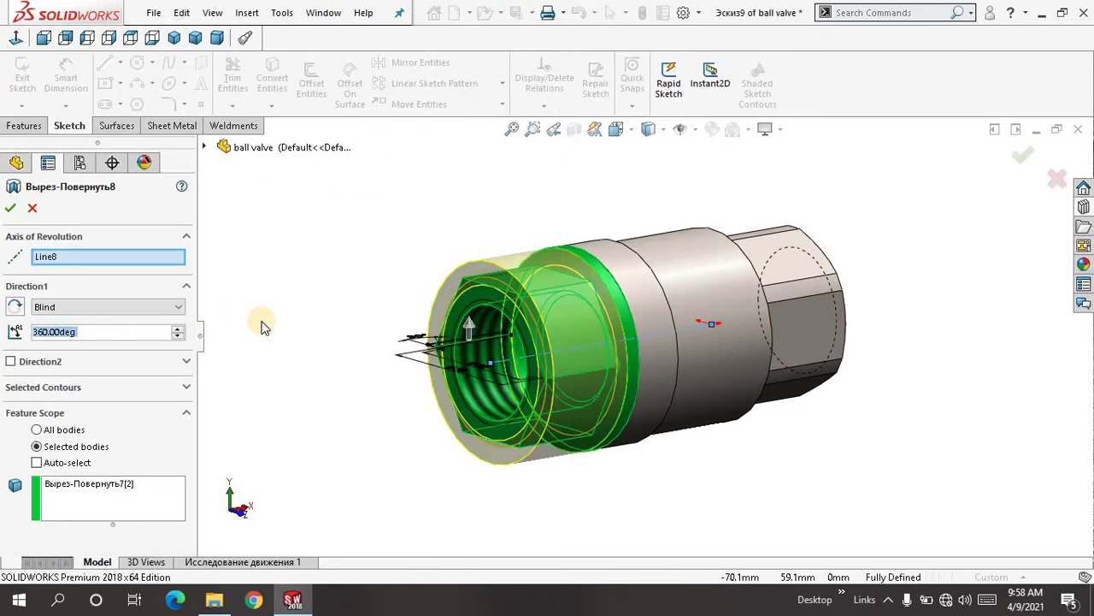
{"action": "middle_click_drag", "start_coordinate": [261, 322], "coordinate": [261, 369]}
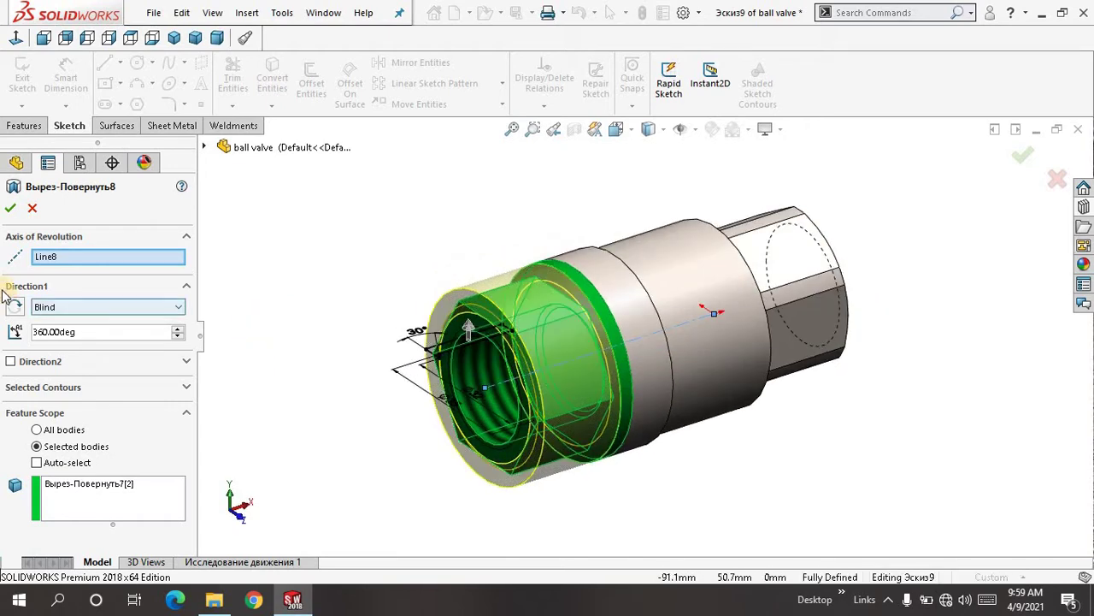
{"action": "left_click", "coordinate": [11, 212]}
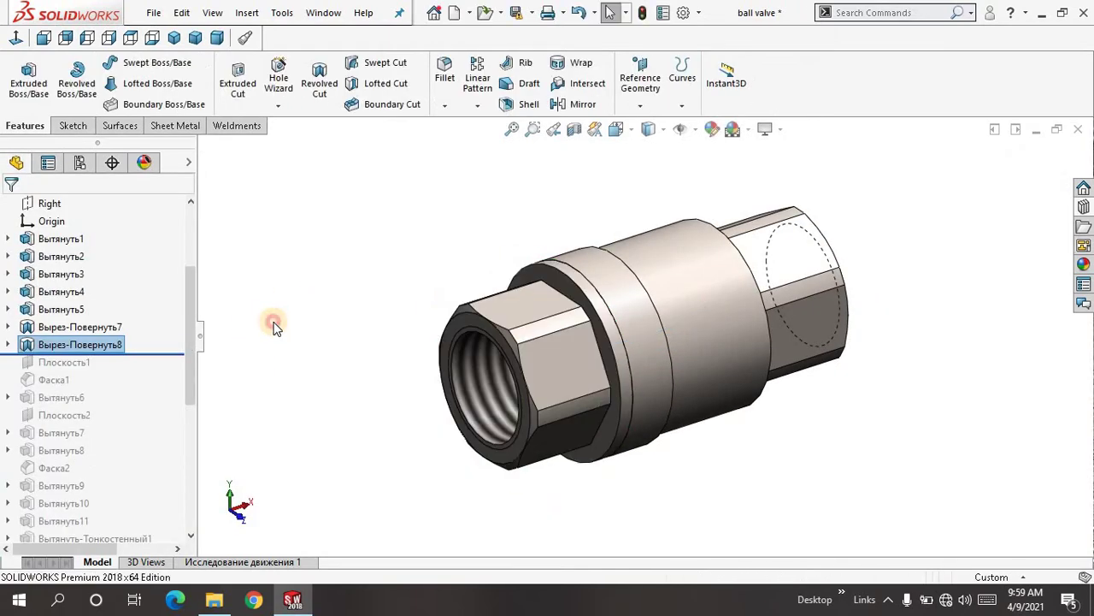
Review the Вырез-Повернуть8 profile sketch Эскиз9 face-on with its diameter and angle dimensions, and close the sketch
{"action": "left_click", "coordinate": [7, 344]}
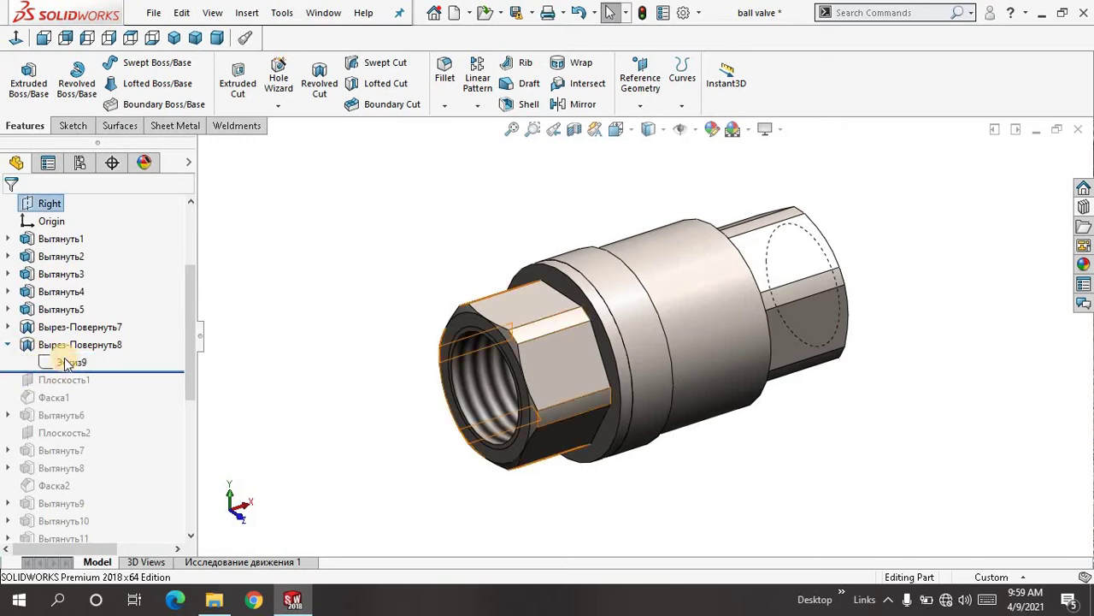
{"action": "left_click", "coordinate": [67, 362]}
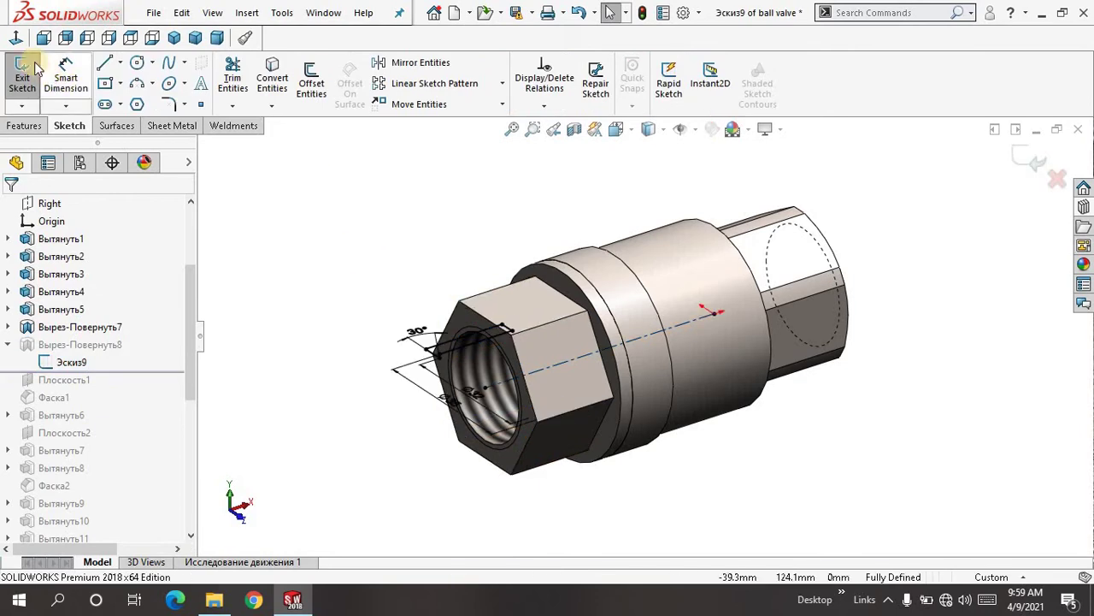
{"action": "left_click", "coordinate": [20, 45]}
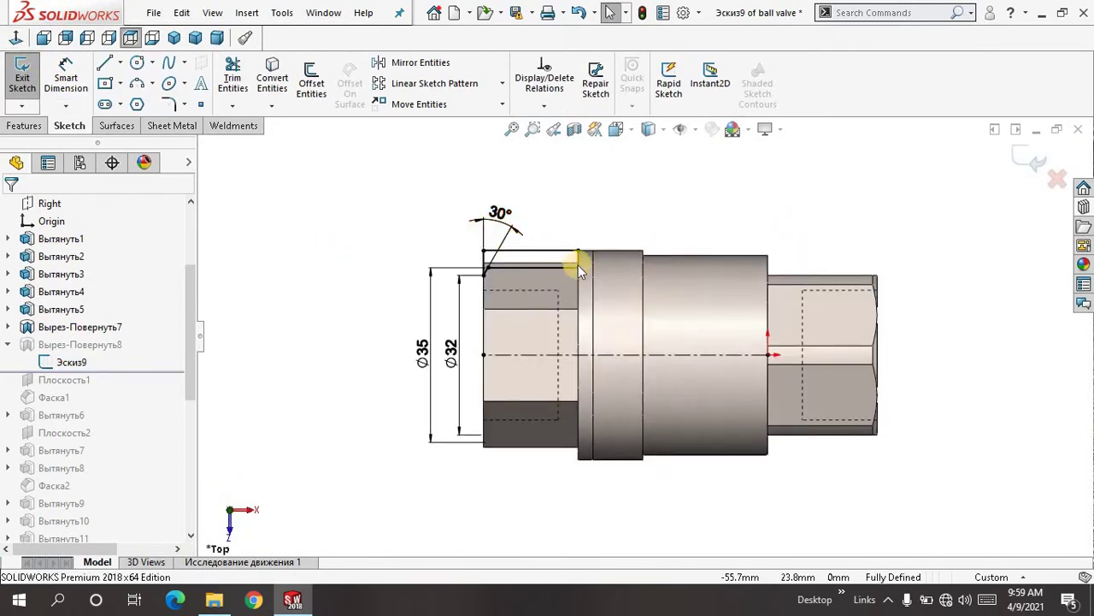
{"action": "scroll", "coordinate": [578, 267], "scroll_direction": "down", "scroll_amount": 5}
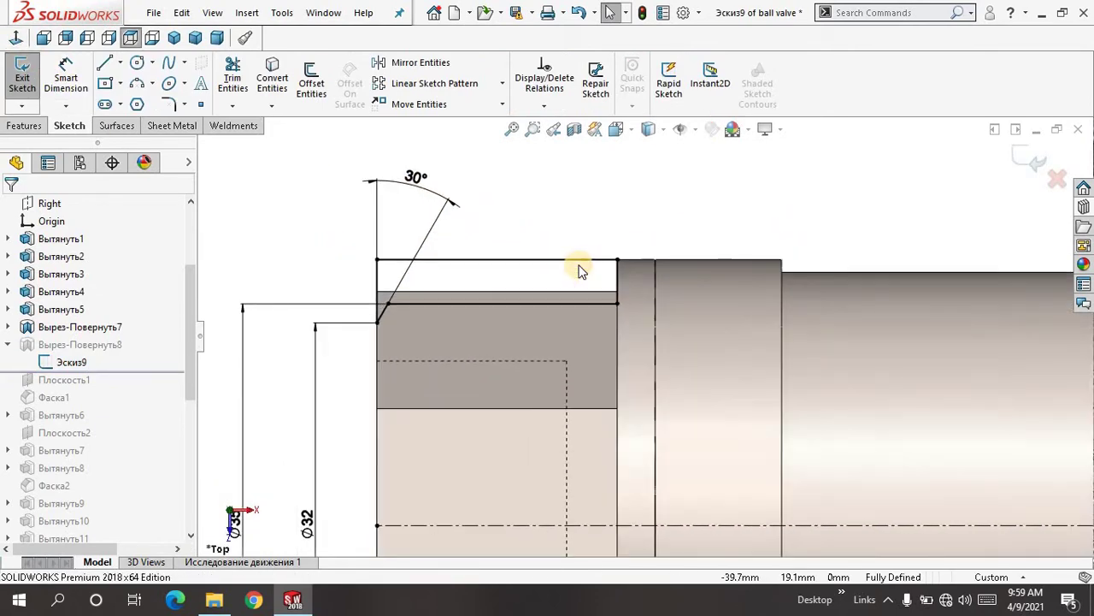
{"action": "right_click", "coordinate": [292, 200]}
{"action": "left_click", "coordinate": [271, 204]}
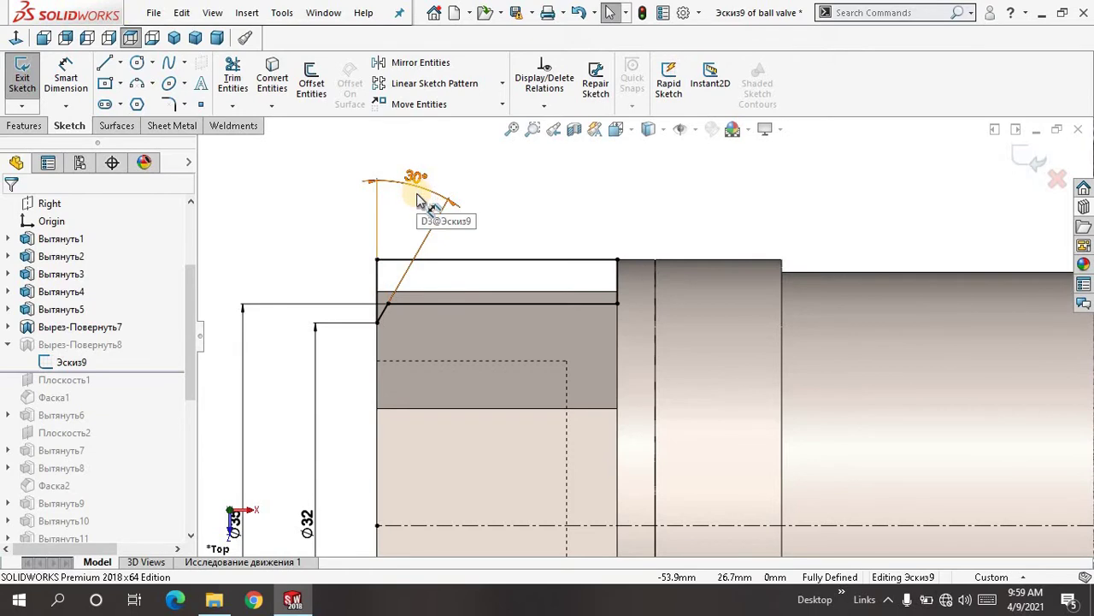
{"action": "scroll", "coordinate": [415, 220], "scroll_direction": "up", "scroll_amount": 2}
{"action": "scroll", "coordinate": [533, 329], "scroll_direction": "up", "scroll_amount": 2}
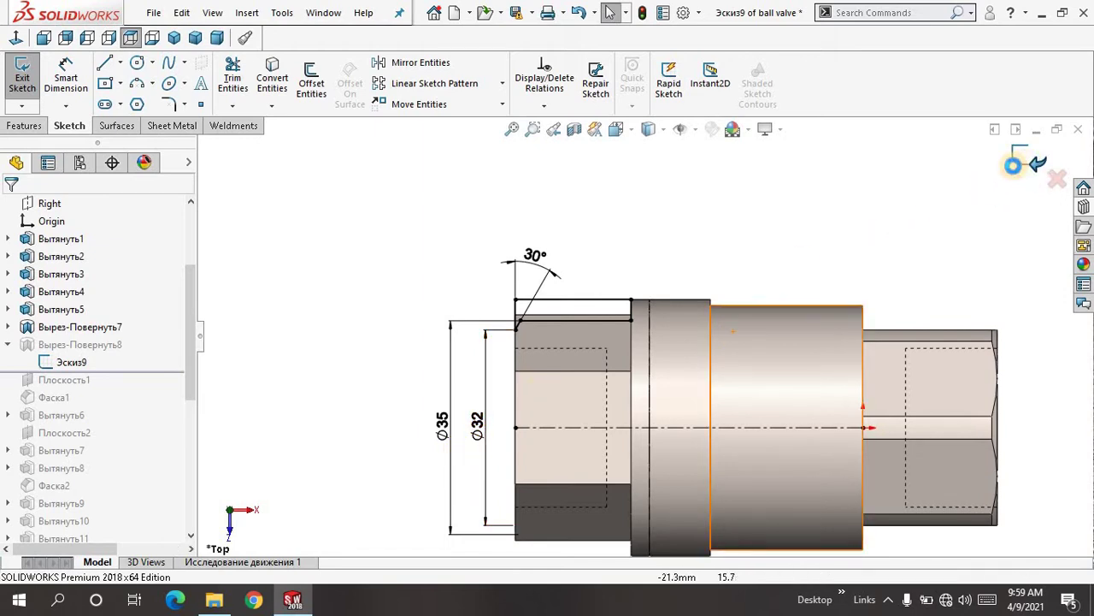
{"action": "left_click", "coordinate": [1025, 168]}
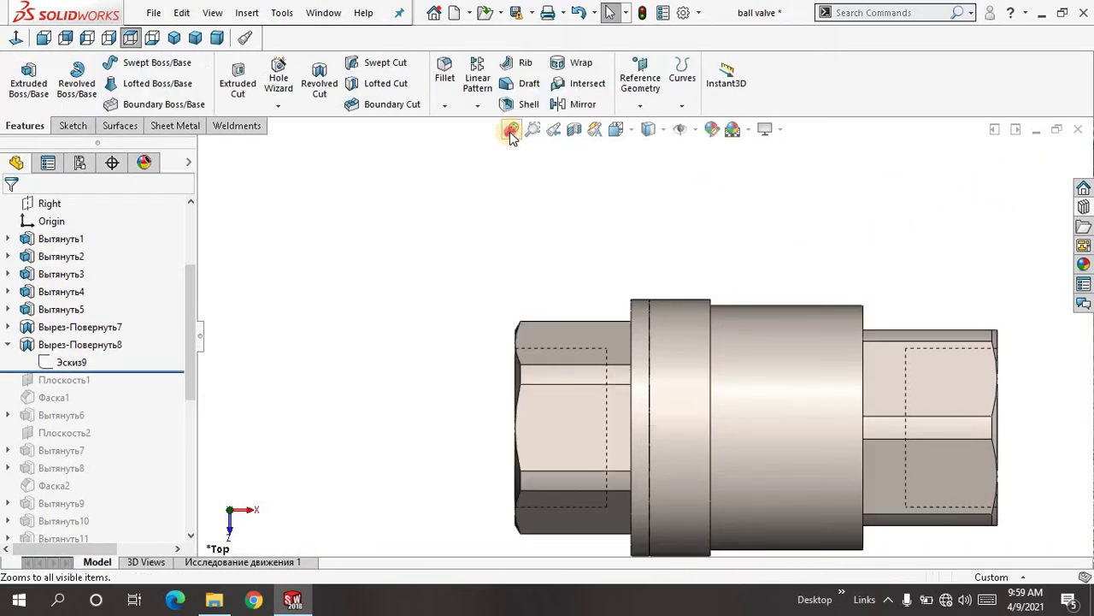
{"action": "left_click", "coordinate": [511, 129]}
{"action": "middle_click_drag", "start_coordinate": [366, 289], "coordinate": [368, 259]}
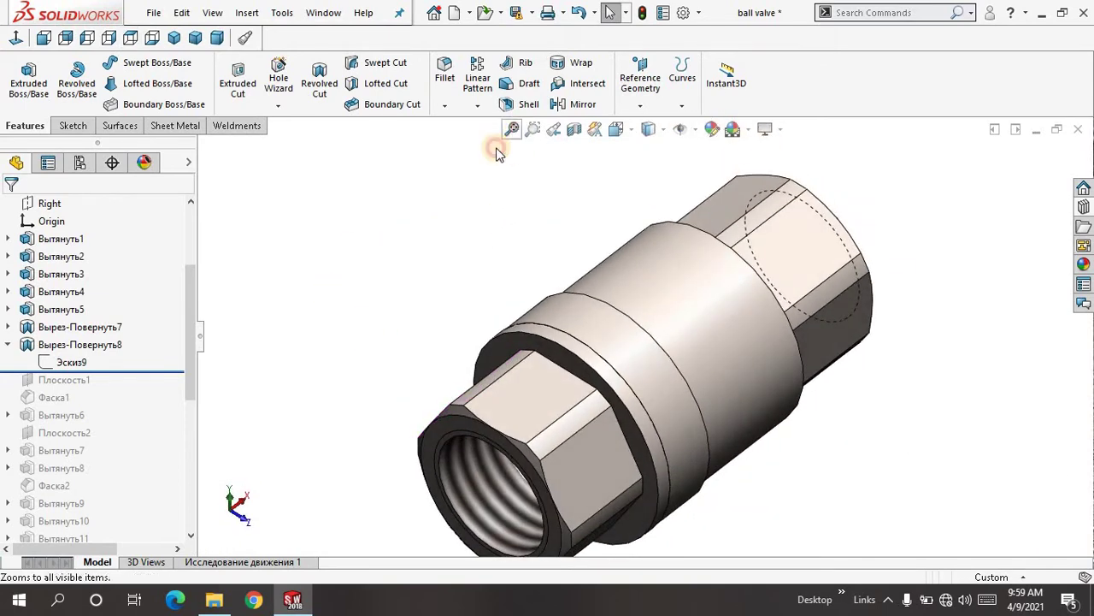
{"action": "left_click", "coordinate": [511, 129]}
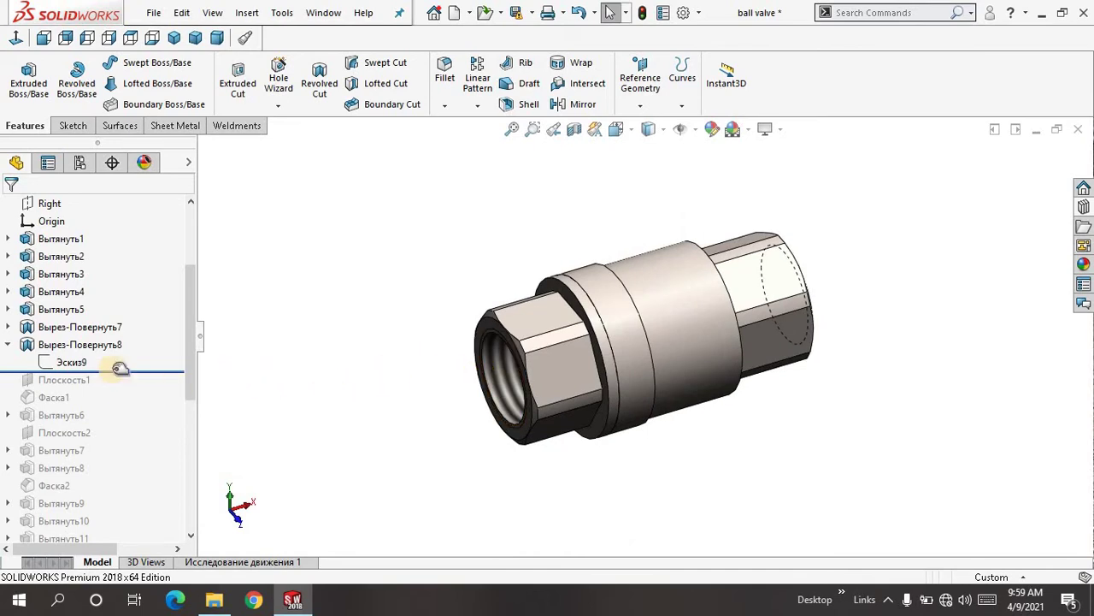
{"action": "left_click", "coordinate": [8, 345]}
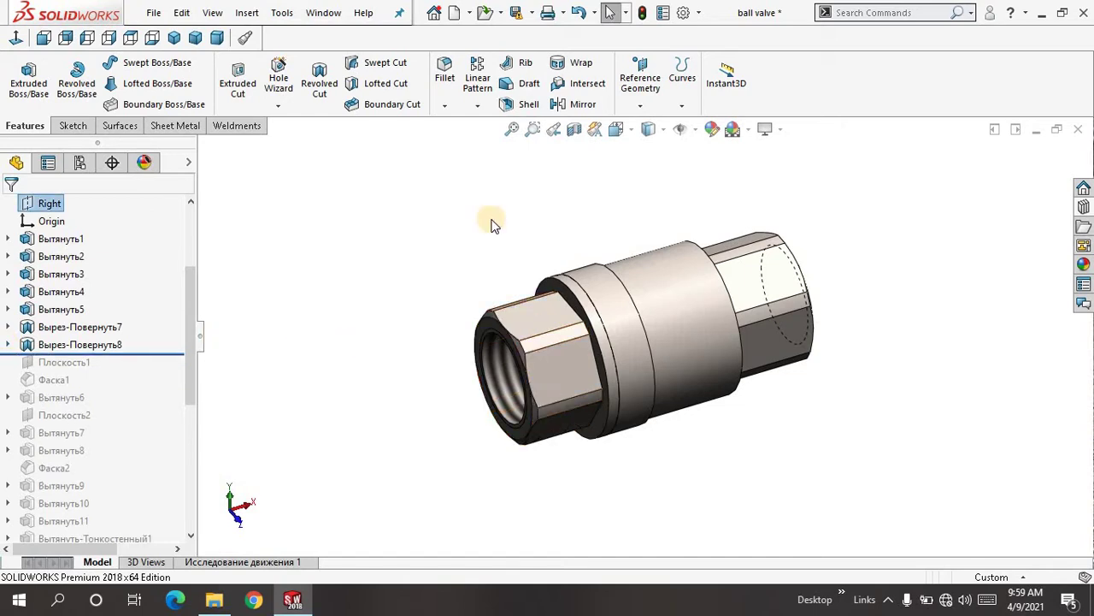
Turn on the display of axes and temporary axes to examine the valve body's central axis
{"action": "left_click", "coordinate": [477, 108]}
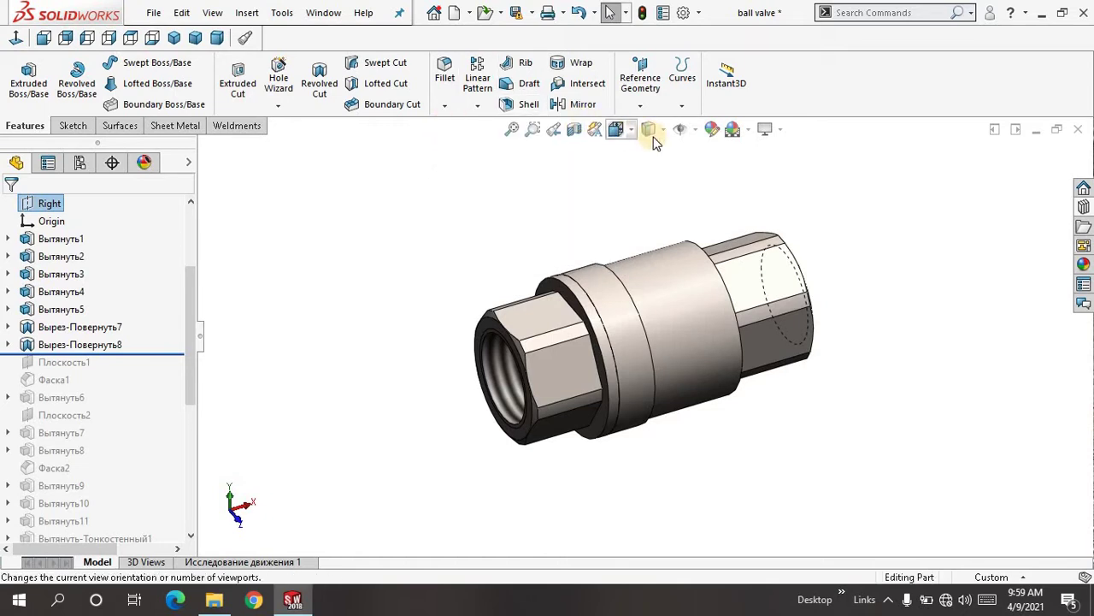
{"action": "left_click", "coordinate": [693, 129]}
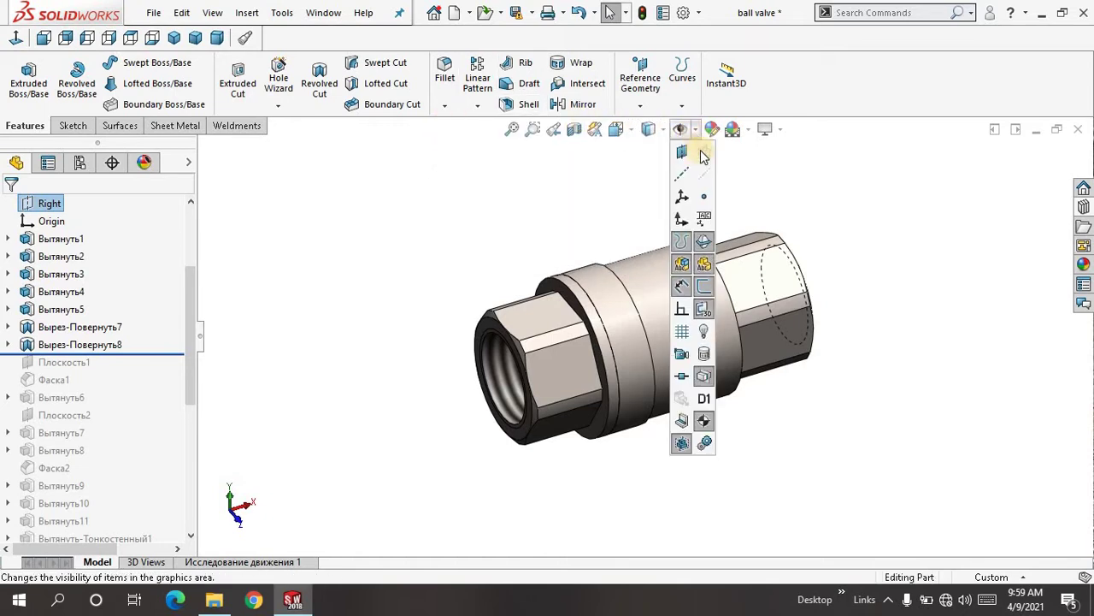
{"action": "left_click", "coordinate": [684, 174]}
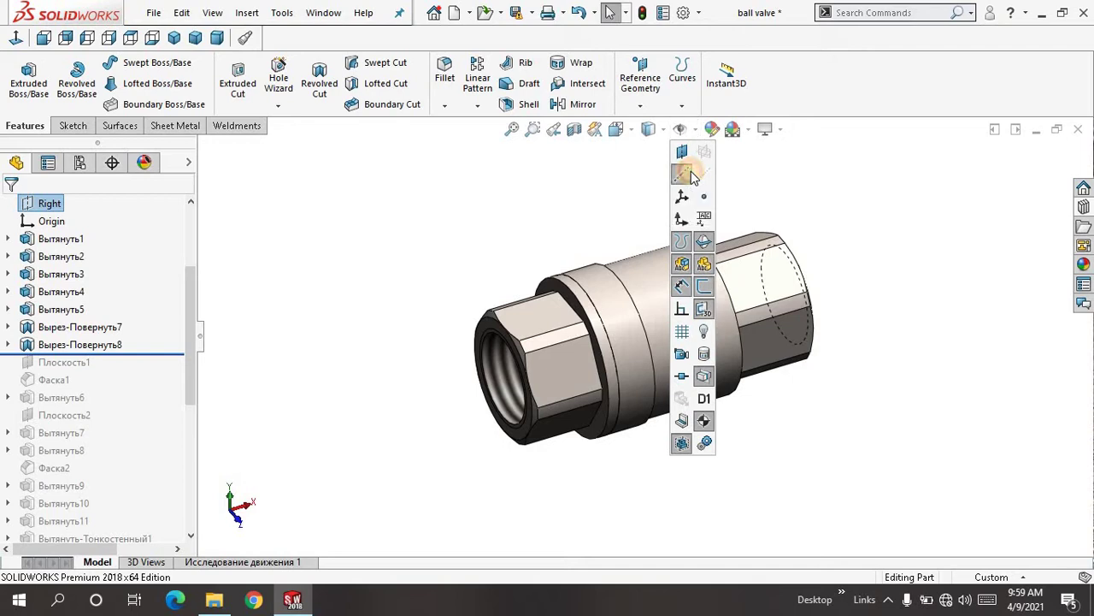
{"action": "left_click", "coordinate": [712, 177]}
{"action": "middle_click_drag", "start_coordinate": [511, 203], "coordinate": [512, 135]}
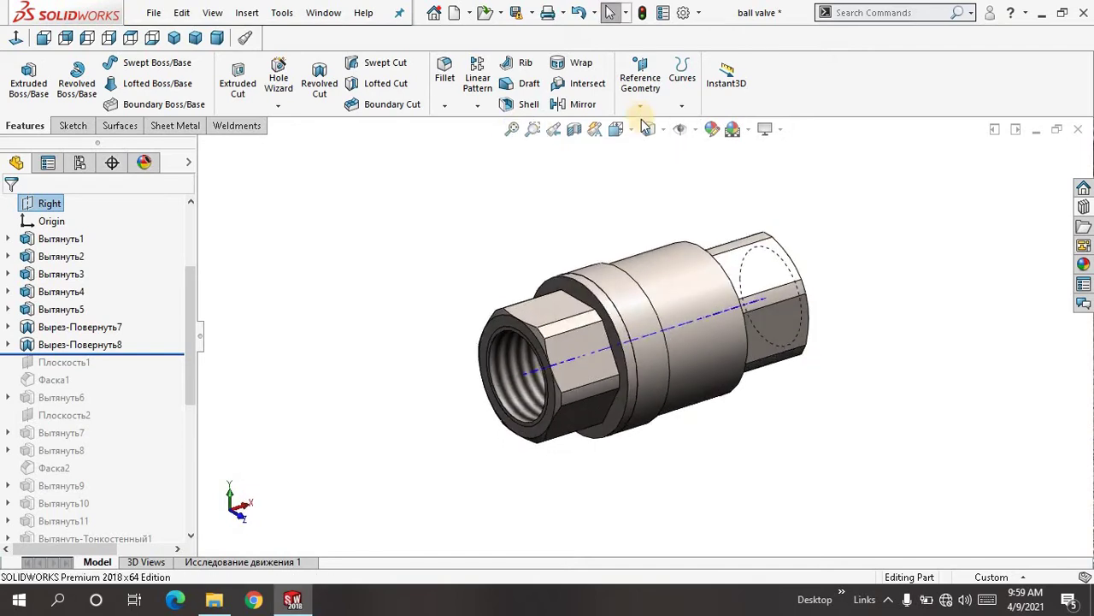
Turn off the display of temporary axes and fit the valve body in view
{"action": "left_click", "coordinate": [694, 129]}
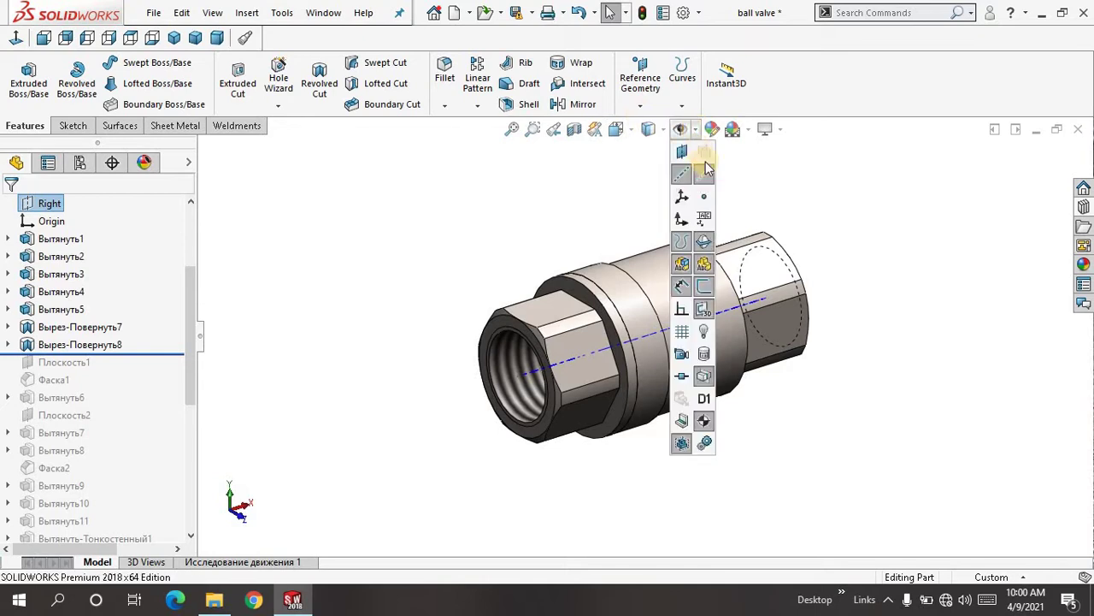
{"action": "left_click", "coordinate": [706, 175]}
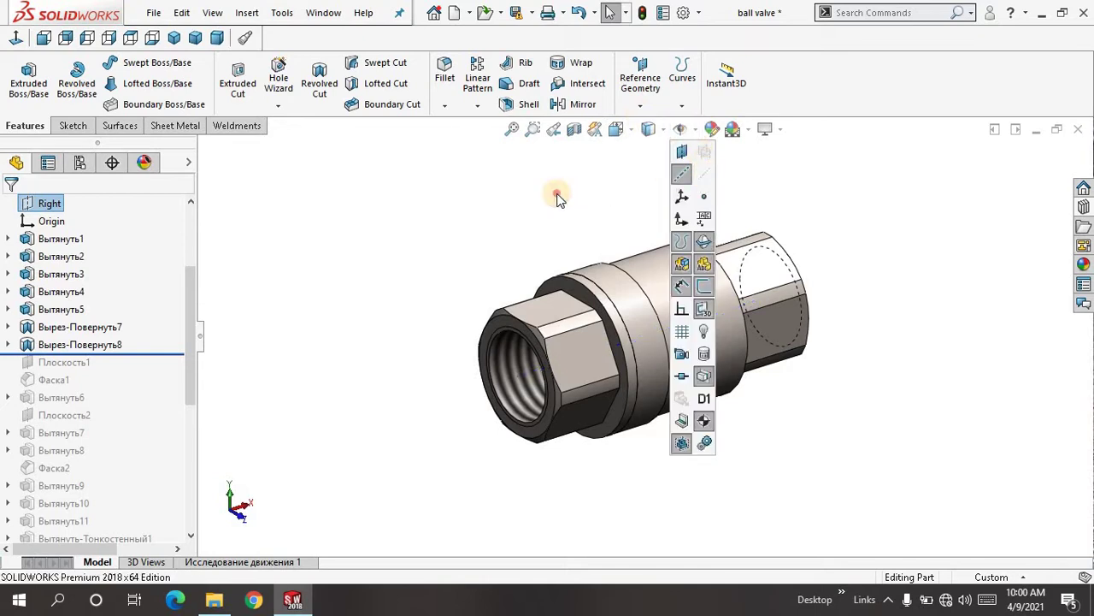
{"action": "left_click", "coordinate": [511, 129]}
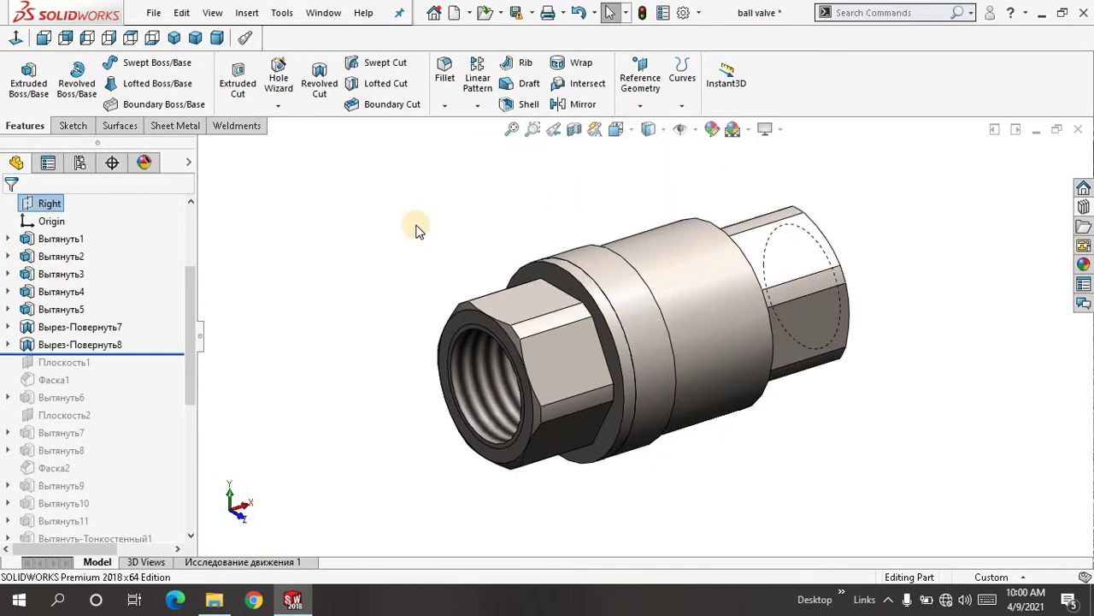
{"action": "middle_click_drag", "start_coordinate": [416, 229], "coordinate": [402, 232]}
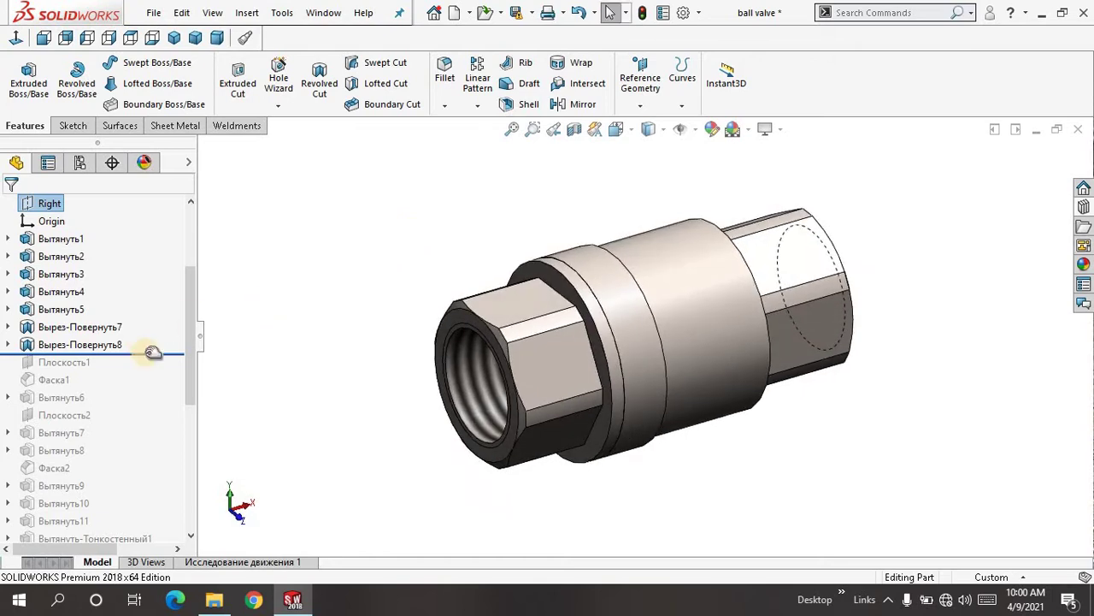
Roll the model forward to include Плоскость1 and show that plane together with the whole part
{"action": "left_click_drag", "start_coordinate": [152, 352], "coordinate": [147, 368]}
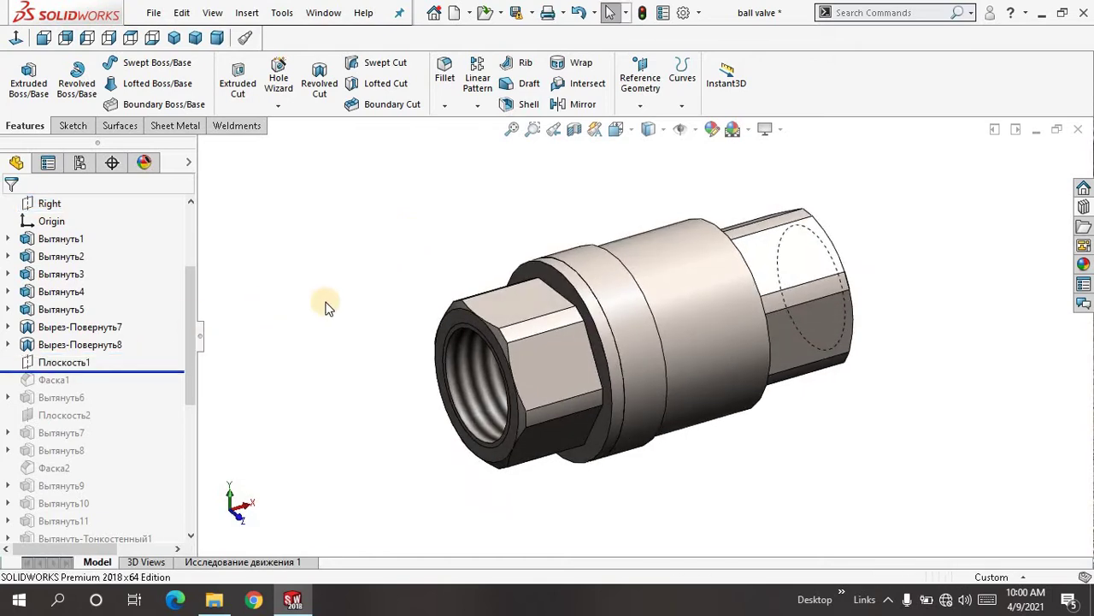
{"action": "left_click", "coordinate": [510, 129]}
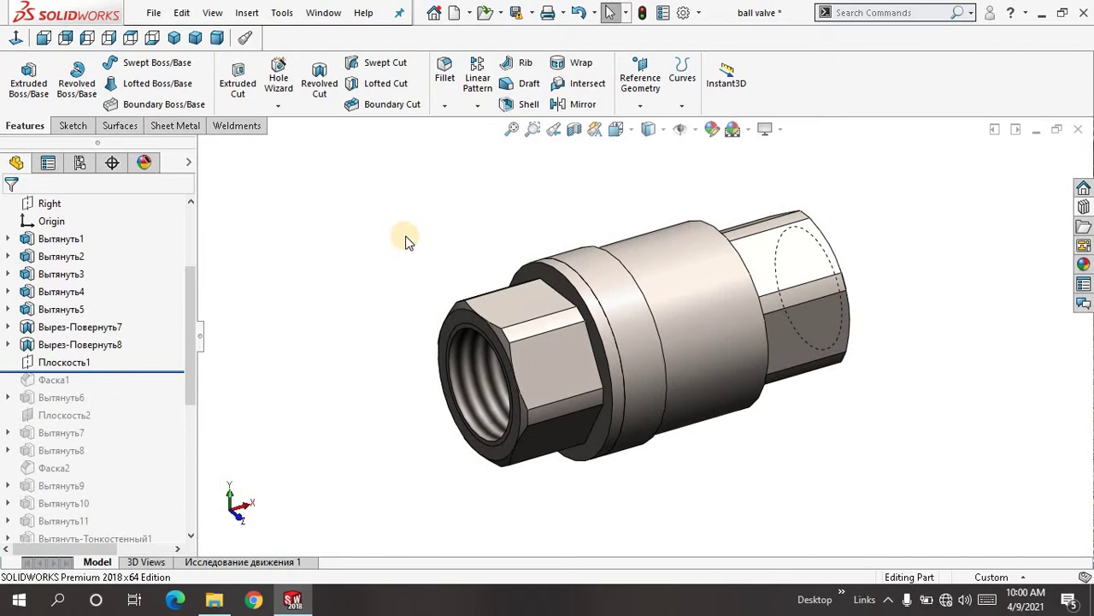
{"action": "left_click", "coordinate": [696, 132]}
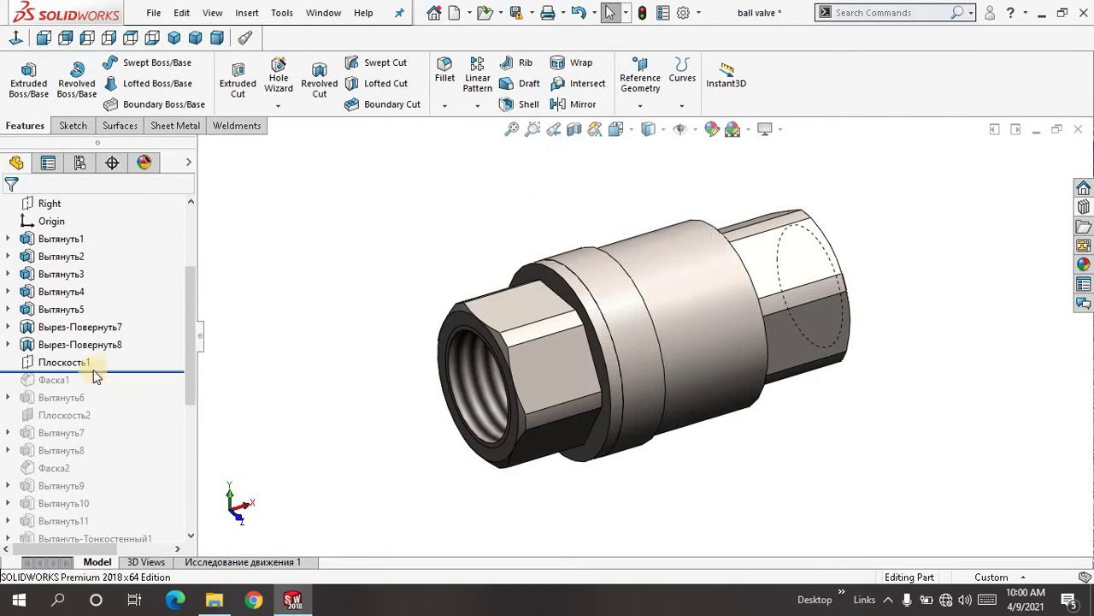
{"action": "left_click", "coordinate": [64, 363]}
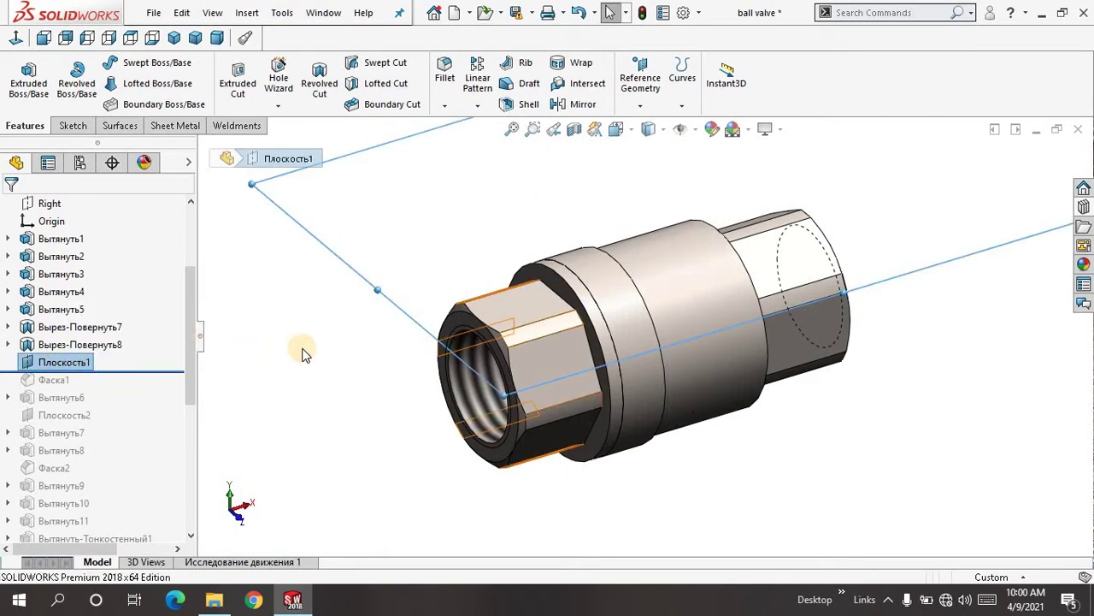
{"action": "key", "text": "f"}
{"action": "middle_click_drag", "start_coordinate": [359, 342], "coordinate": [262, 371]}
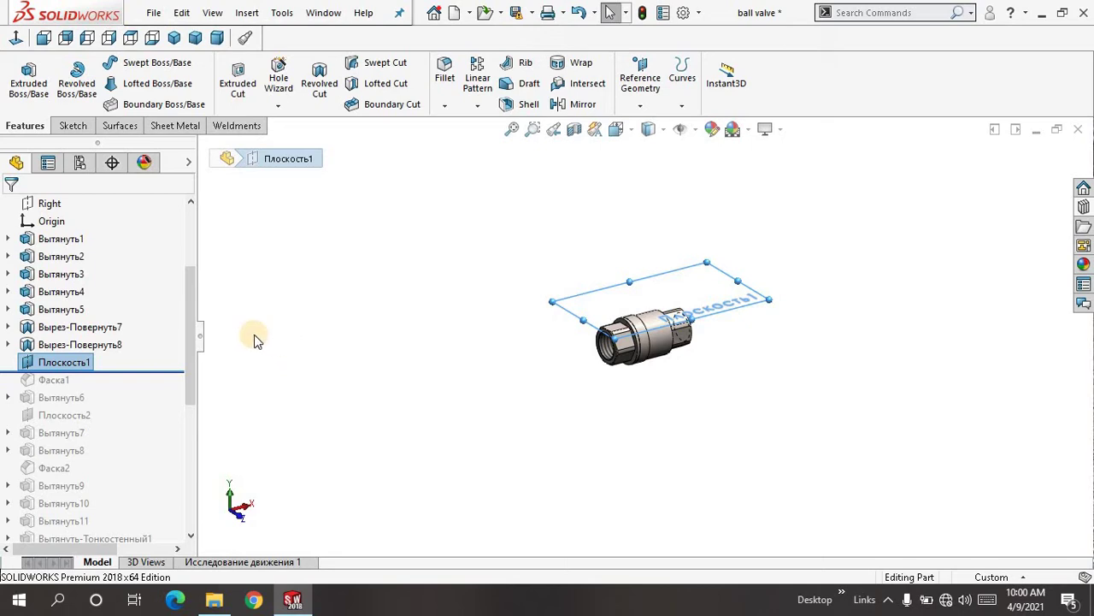
Review the Плоскость1 definition with its first reference and offset settings, and close it
{"action": "left_click", "coordinate": [36, 366]}
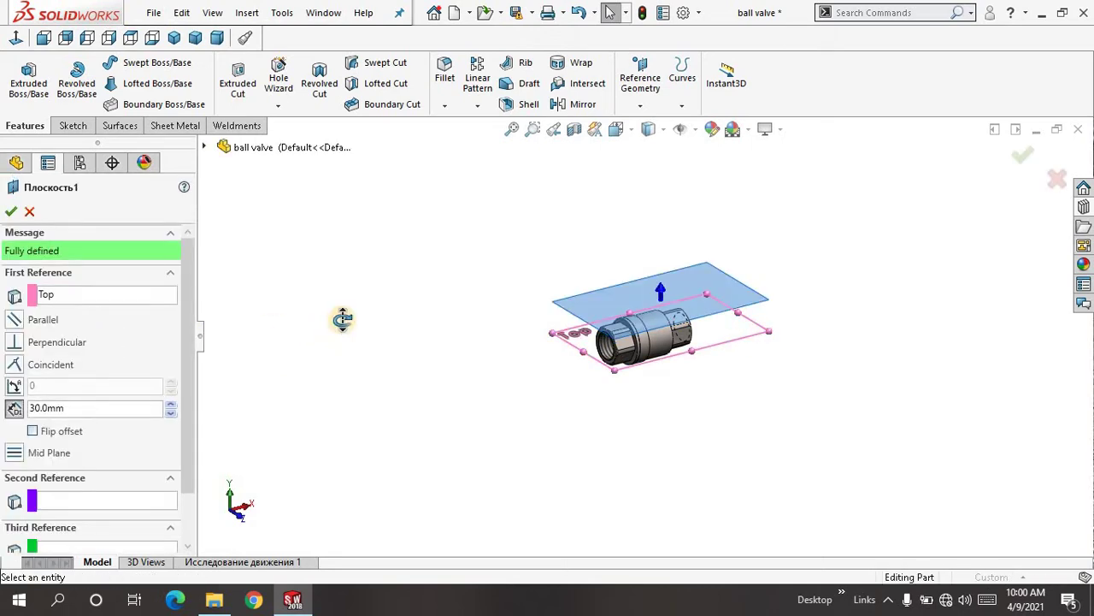
{"action": "middle_click_drag", "start_coordinate": [342, 319], "coordinate": [303, 310]}
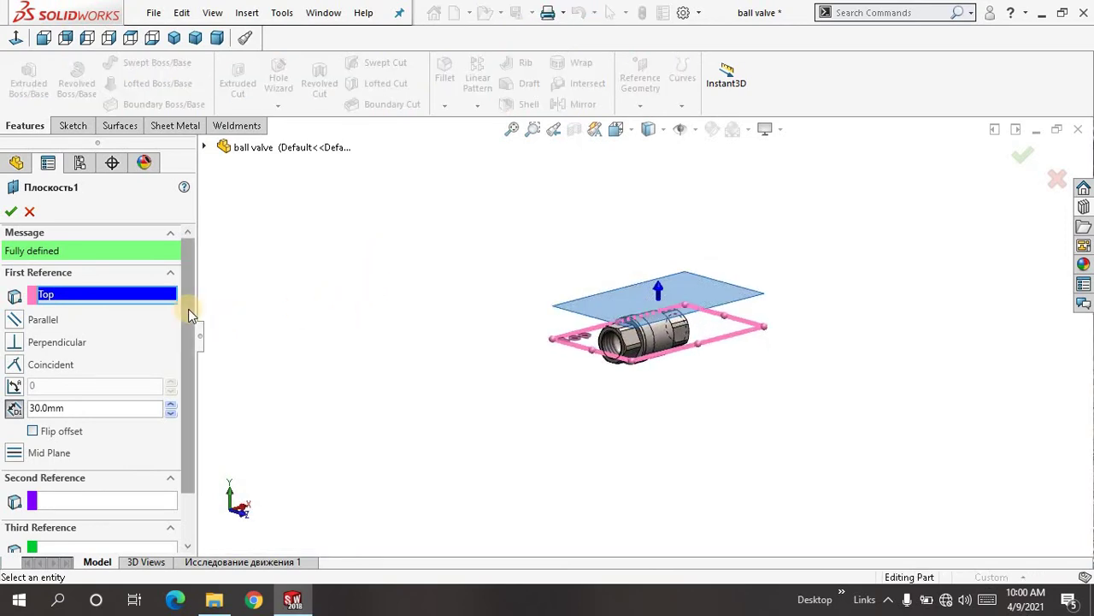
{"action": "scroll", "coordinate": [188, 309], "scroll_direction": "down", "scroll_amount": 1}
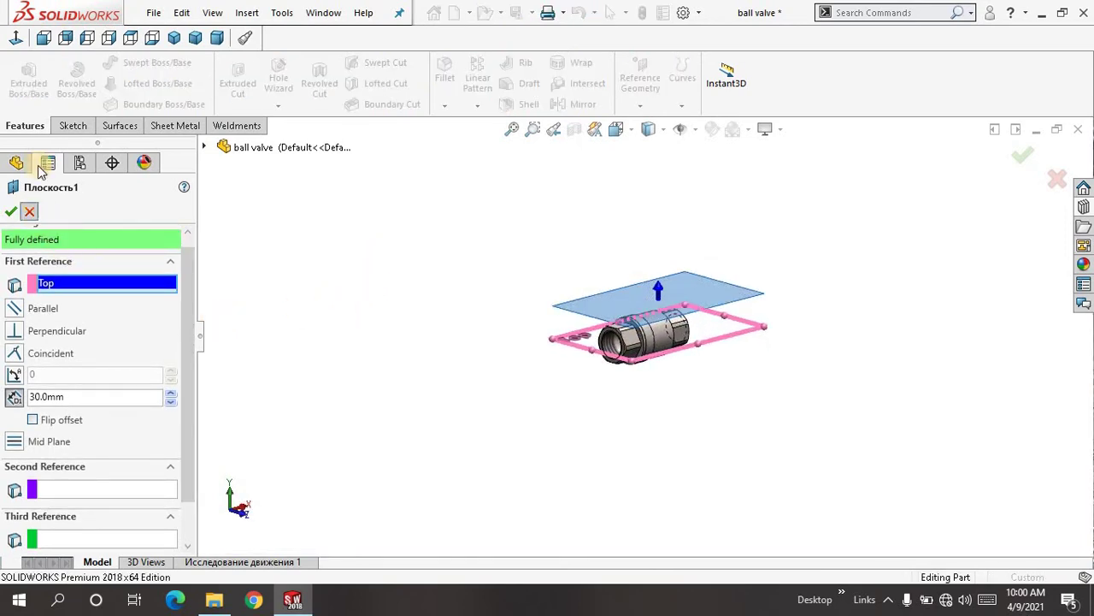
{"action": "key", "text": "Return"}
Check where the reference Plane command is offered and review the offset distance in the Плоскость1 definition, accepting it as is
{"action": "left_click", "coordinate": [640, 106]}
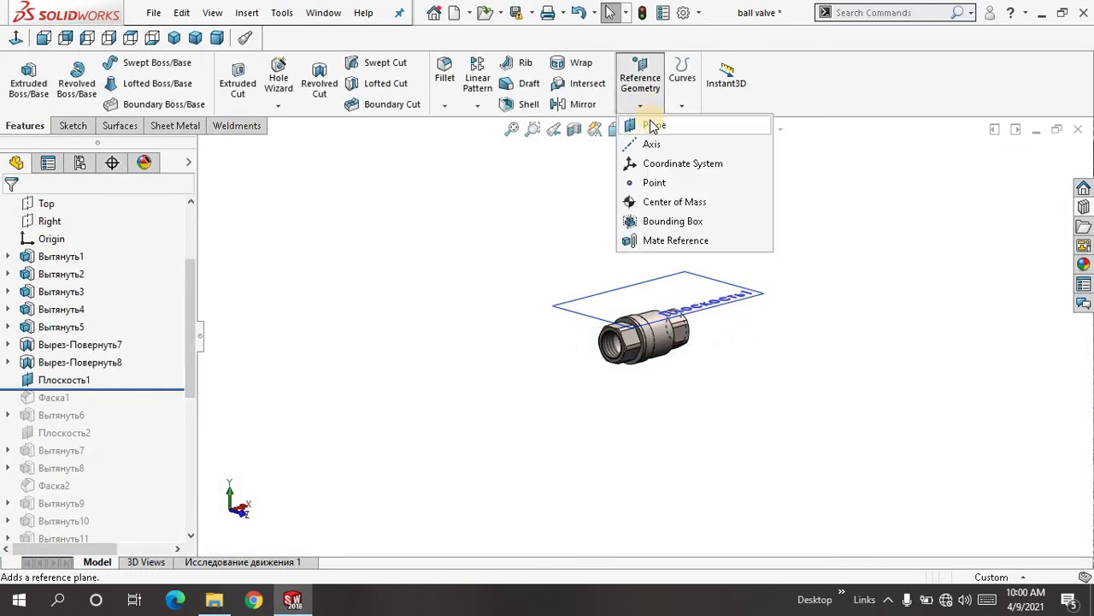
{"action": "left_click", "coordinate": [521, 184]}
{"action": "left_click", "coordinate": [75, 382]}
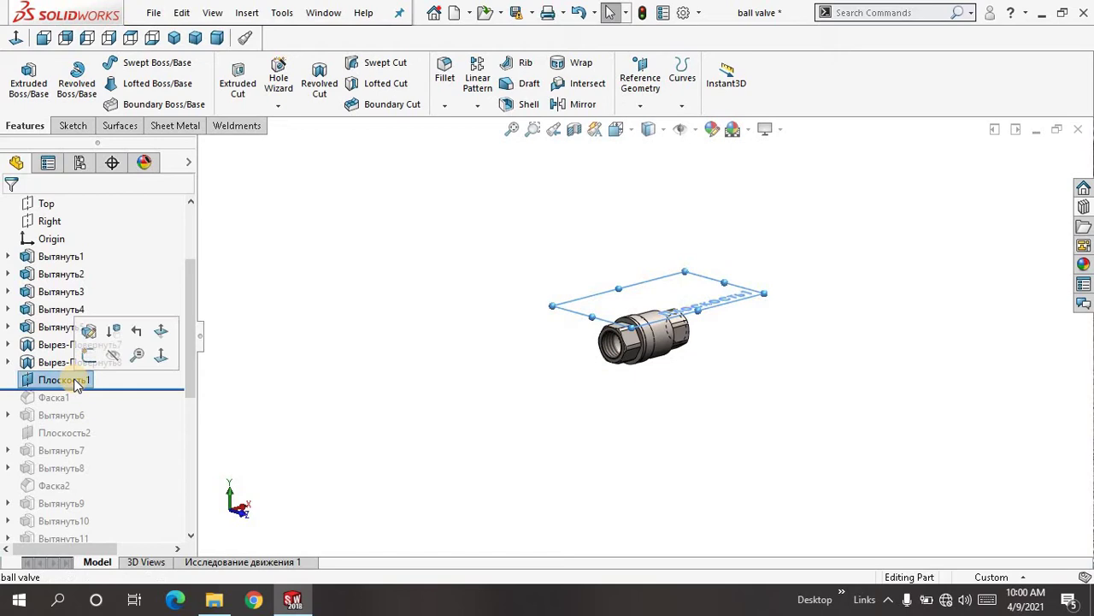
{"action": "left_click", "coordinate": [78, 331]}
{"action": "left_click_drag", "start_coordinate": [191, 311], "coordinate": [191, 349]}
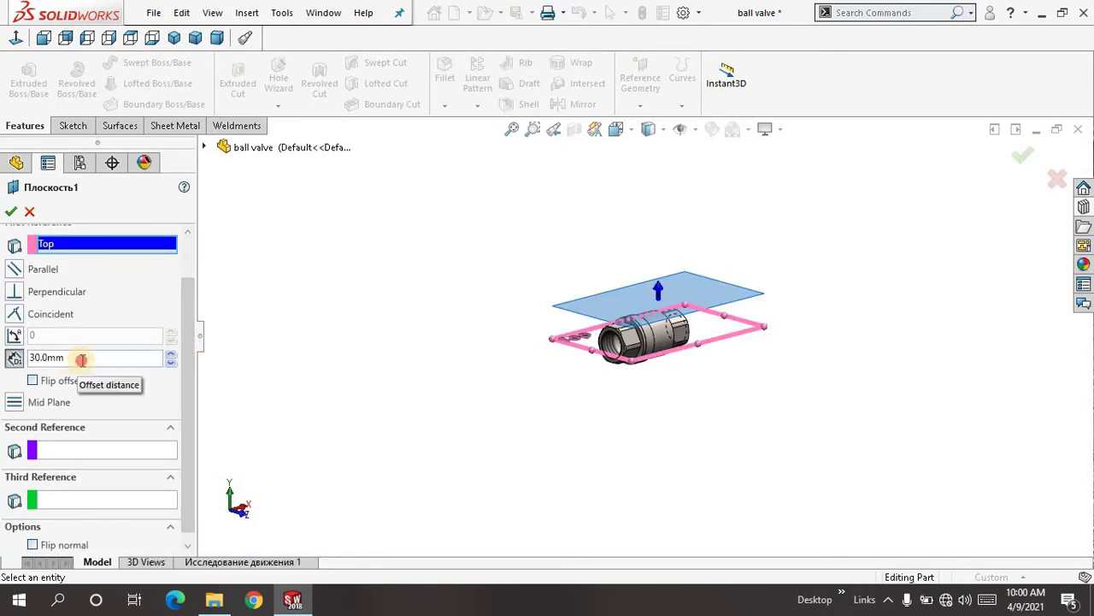
{"action": "left_click_drag", "start_coordinate": [70, 359], "coordinate": [22, 363]}
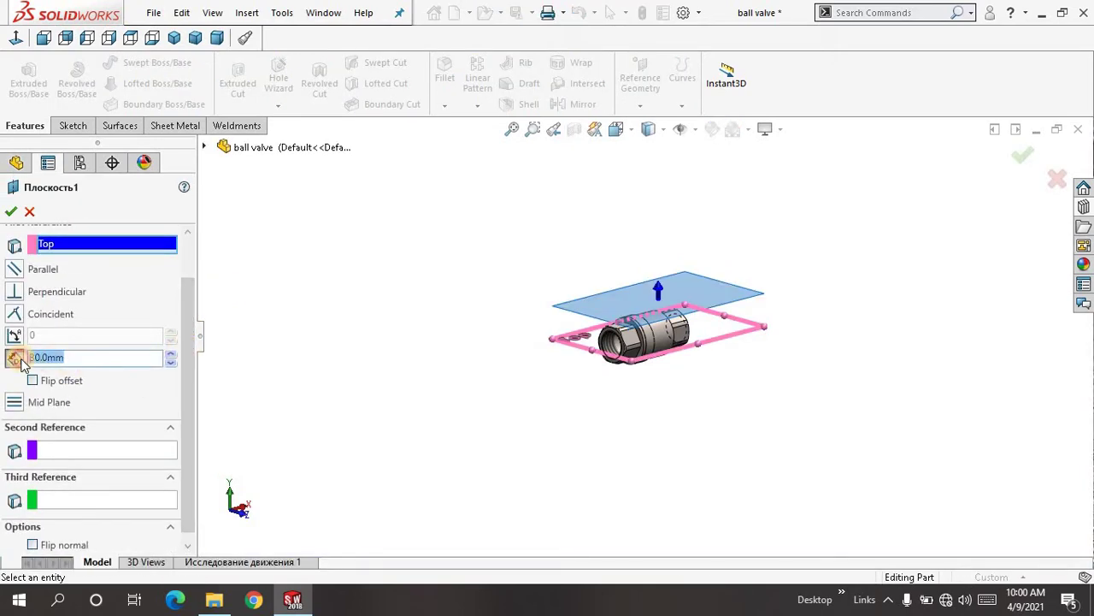
{"action": "right_click", "coordinate": [372, 244]}
{"action": "left_click", "coordinate": [389, 313]}
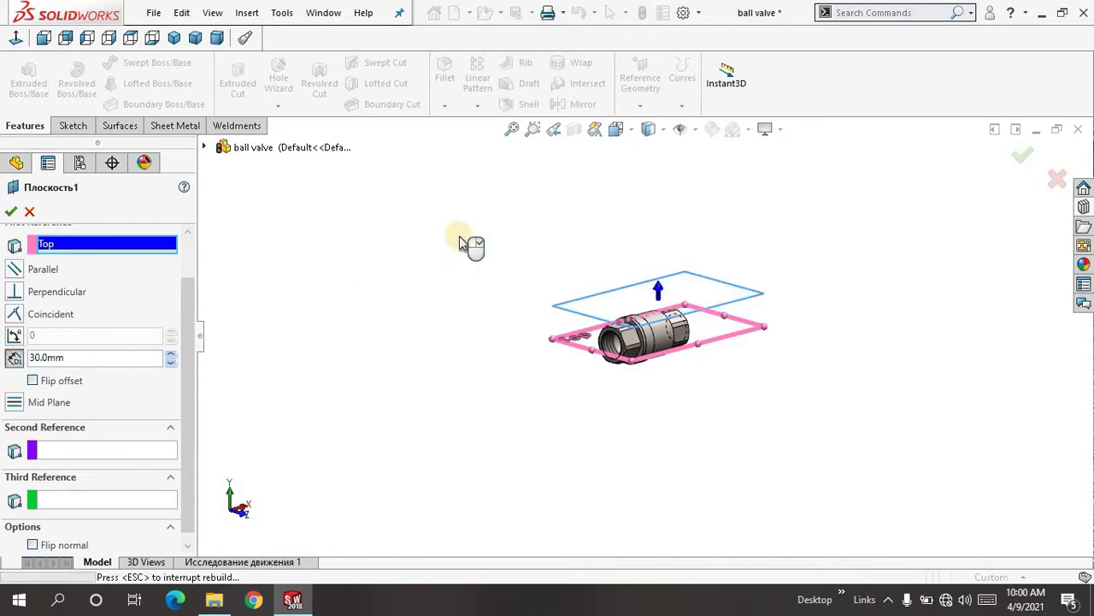
Hide the Плоскость1 reference plane above the valve body
{"action": "left_click", "coordinate": [511, 129]}
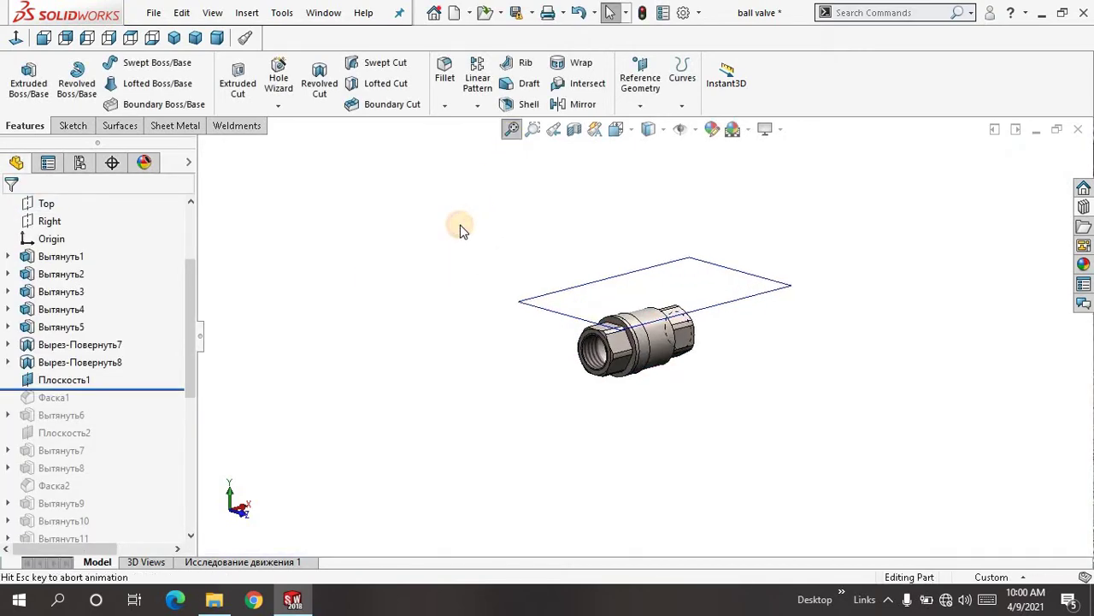
{"action": "left_click", "coordinate": [74, 381]}
{"action": "left_click", "coordinate": [117, 356]}
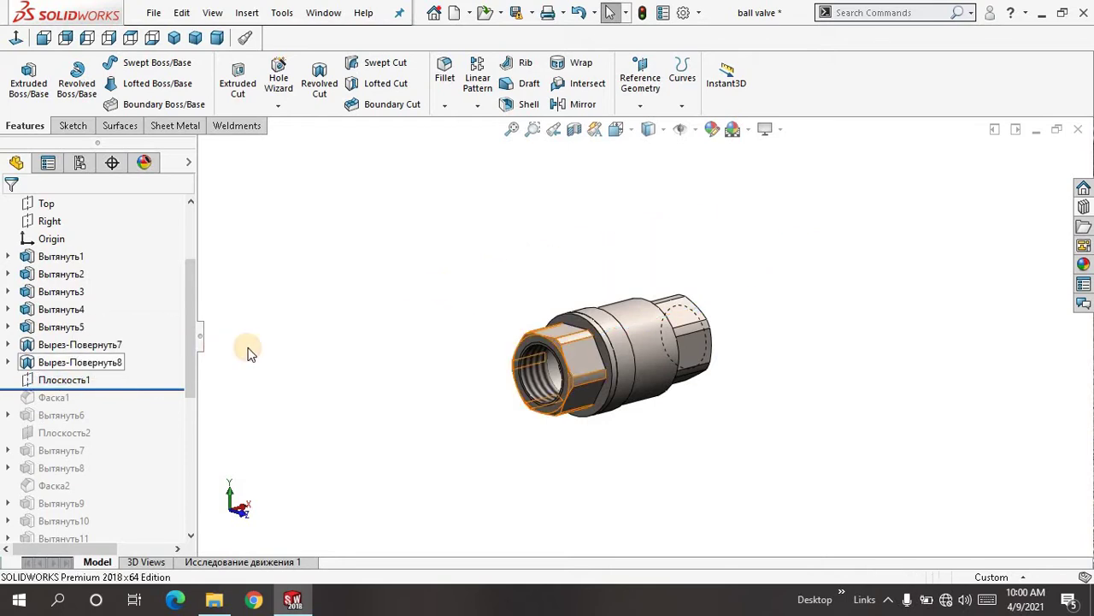
Roll the model forward to include the chamfer Фаска1 and inspect the body from the opposite end
{"action": "left_click_drag", "start_coordinate": [150, 388], "coordinate": [145, 410]}
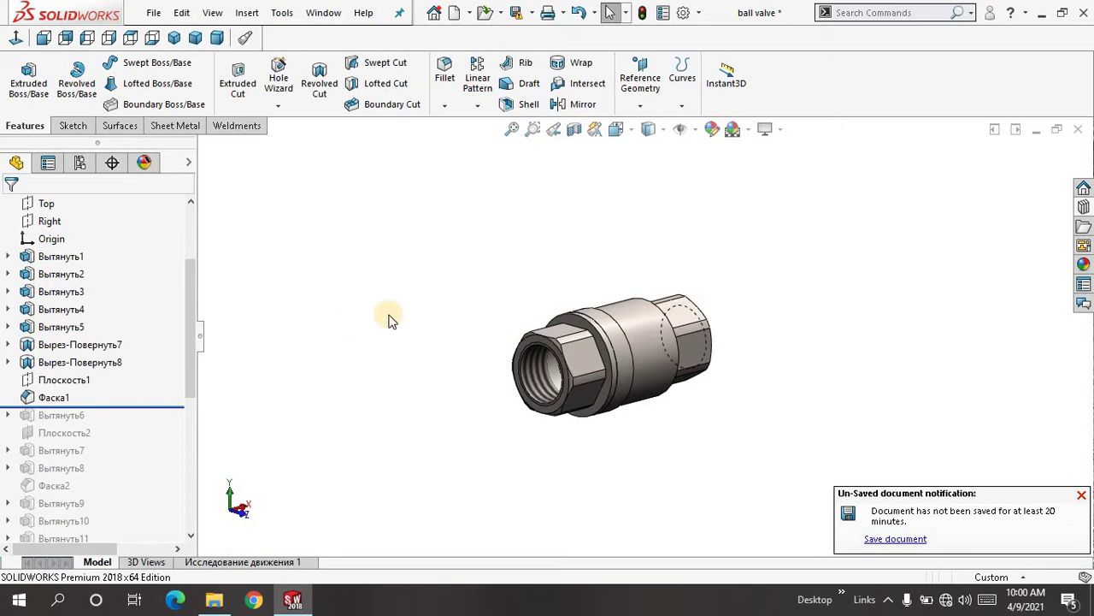
{"action": "middle_click_drag", "start_coordinate": [389, 320], "coordinate": [335, 325]}
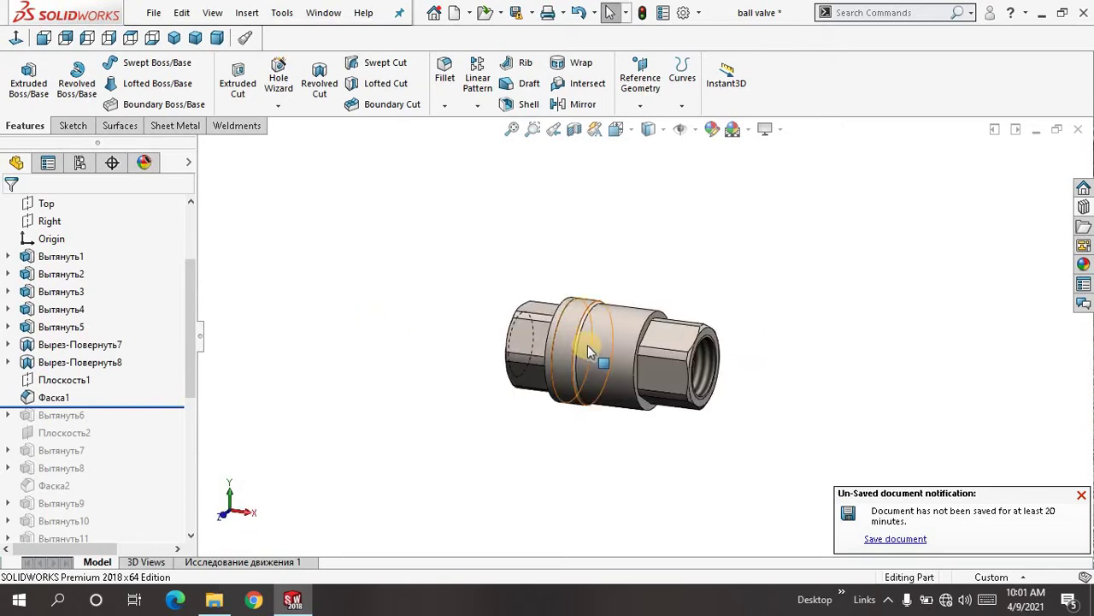
Review the edge, distance and angle settings of the chamfer Фаска1 on the valve body and accept them as they are
{"action": "scroll", "coordinate": [590, 350], "scroll_direction": "down", "scroll_amount": 6}
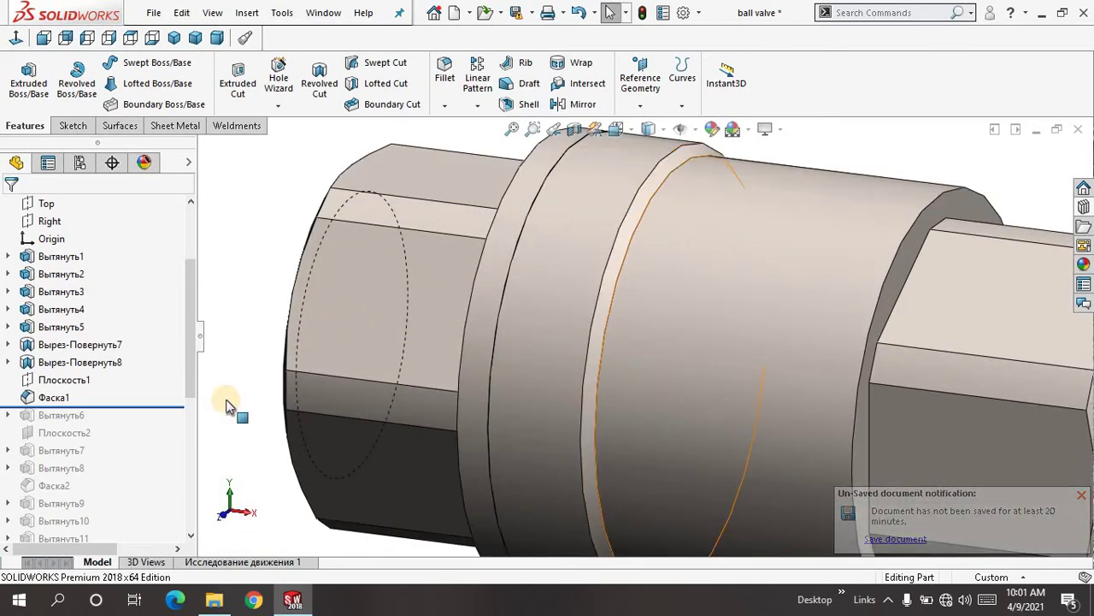
{"action": "left_click", "coordinate": [58, 400]}
{"action": "left_click", "coordinate": [72, 349]}
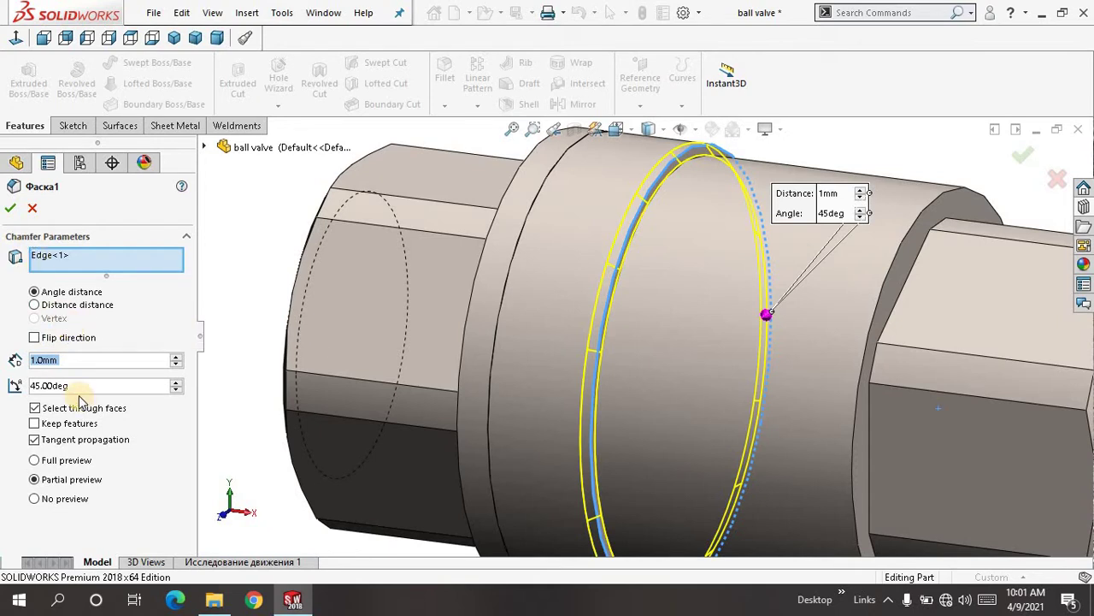
{"action": "left_click", "coordinate": [11, 209]}
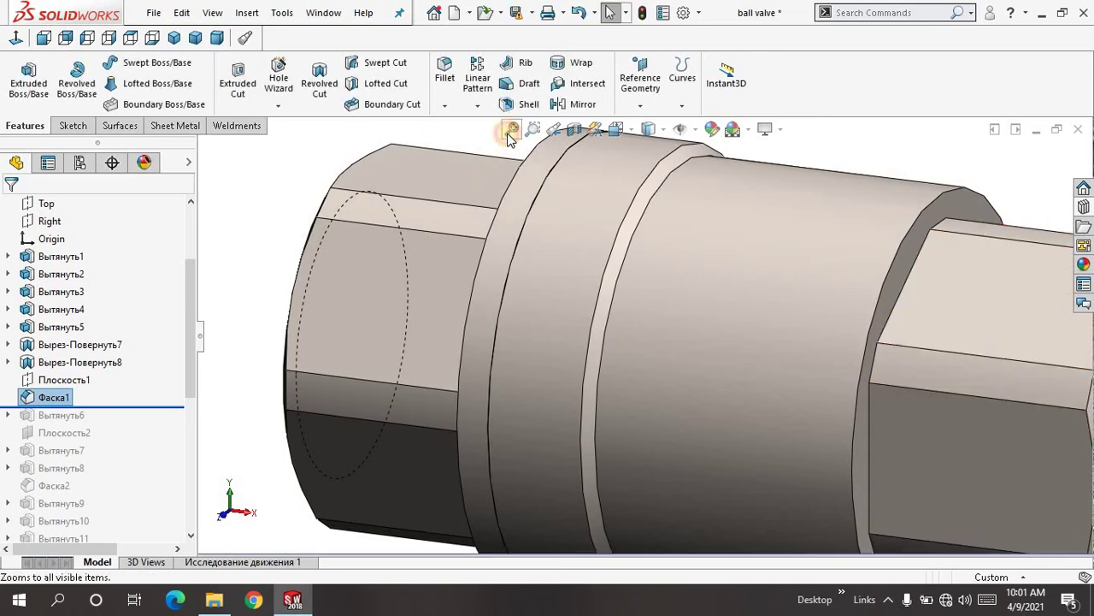
Roll the model forward to include the extrusion Вытянуть6 on the valve body
{"action": "left_click", "coordinate": [511, 130]}
{"action": "middle_click_drag", "start_coordinate": [385, 266], "coordinate": [339, 330]}
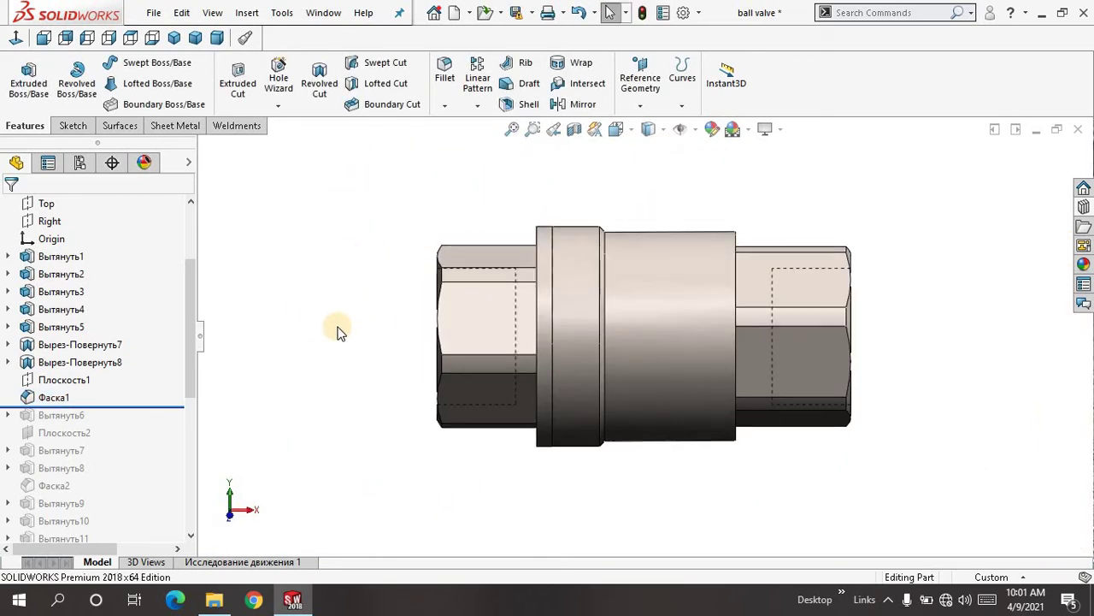
{"action": "middle_click_drag", "start_coordinate": [405, 336], "coordinate": [224, 355]}
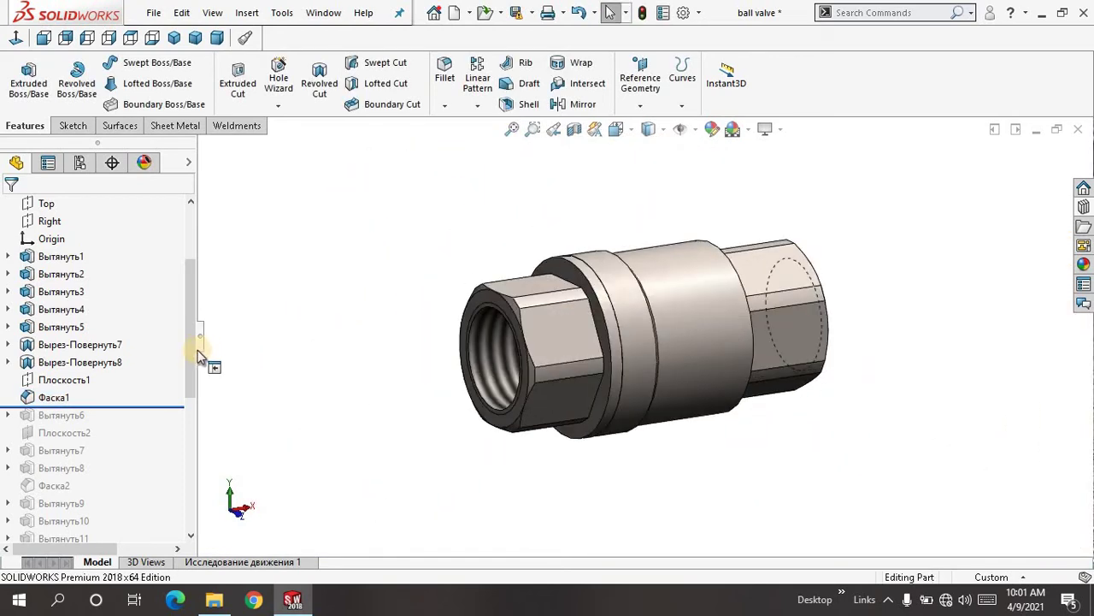
{"action": "left_click_drag", "start_coordinate": [195, 359], "coordinate": [195, 389]}
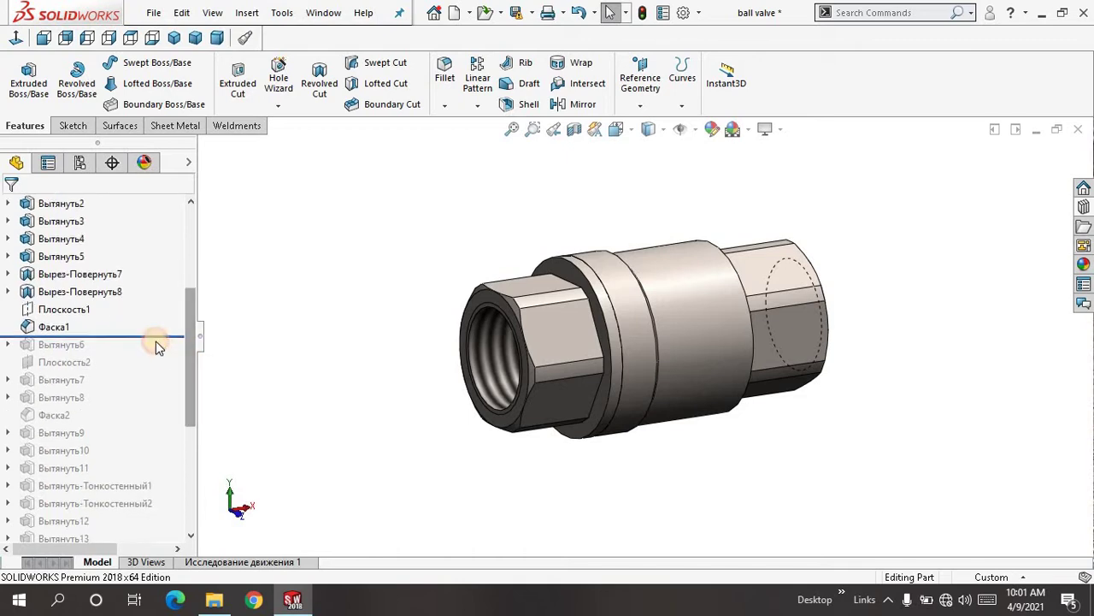
{"action": "left_click_drag", "start_coordinate": [160, 342], "coordinate": [152, 347]}
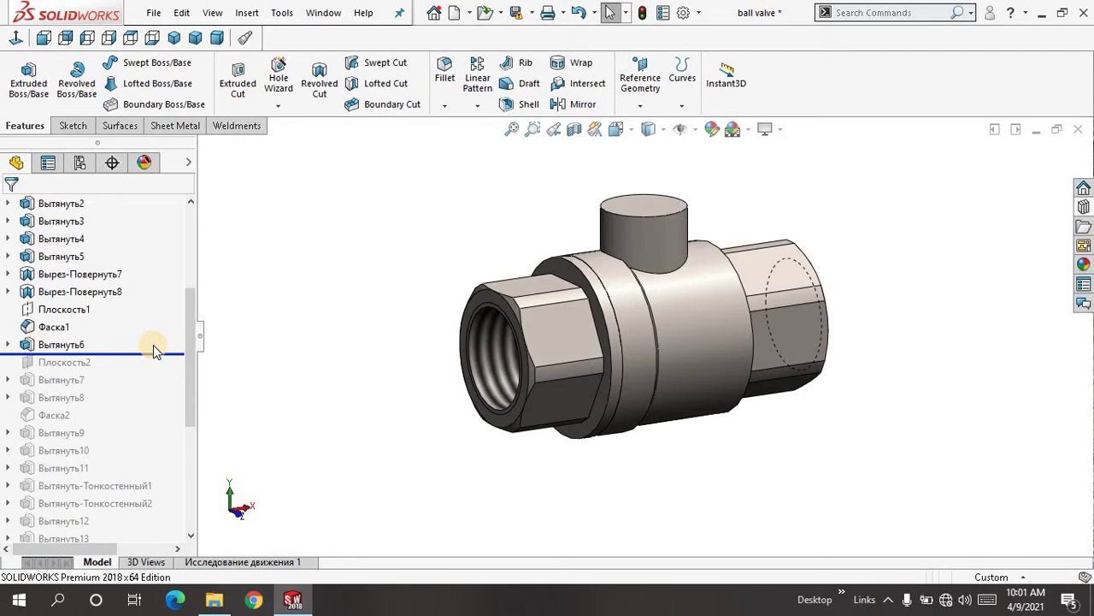
Review the Up To Surface end condition and target body face of Вытянуть6, and cancel the edit
{"action": "left_click", "coordinate": [47, 345]}
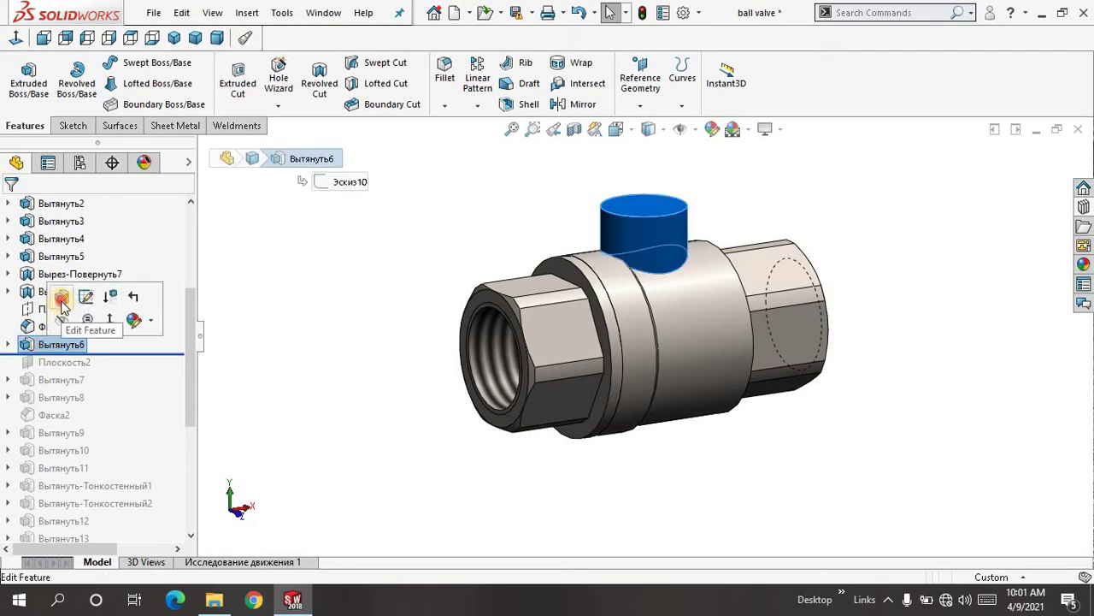
{"action": "left_click", "coordinate": [50, 306]}
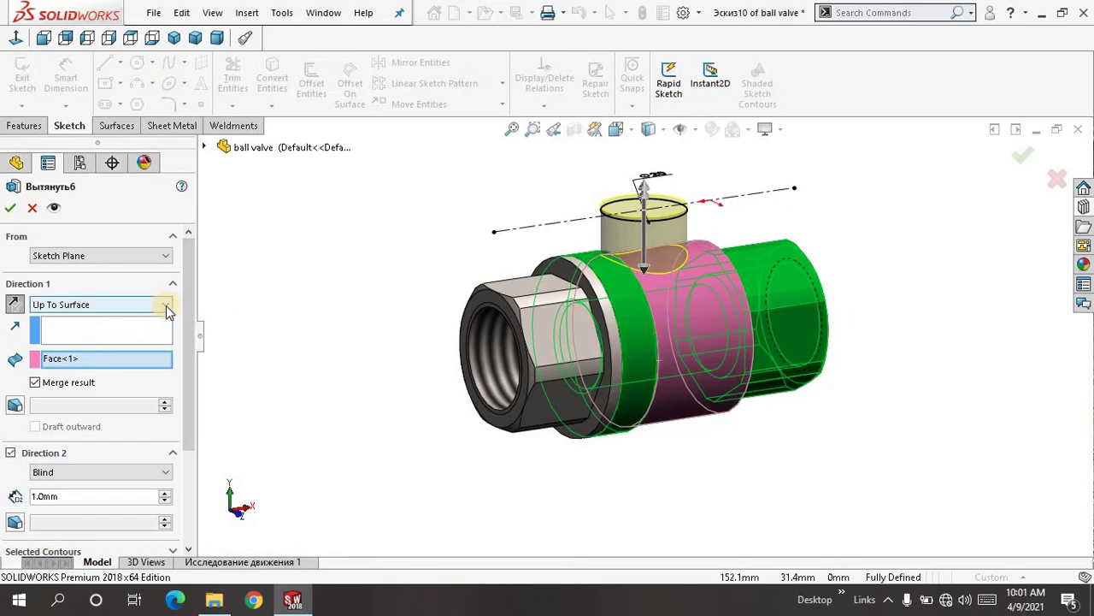
{"action": "left_click", "coordinate": [165, 306]}
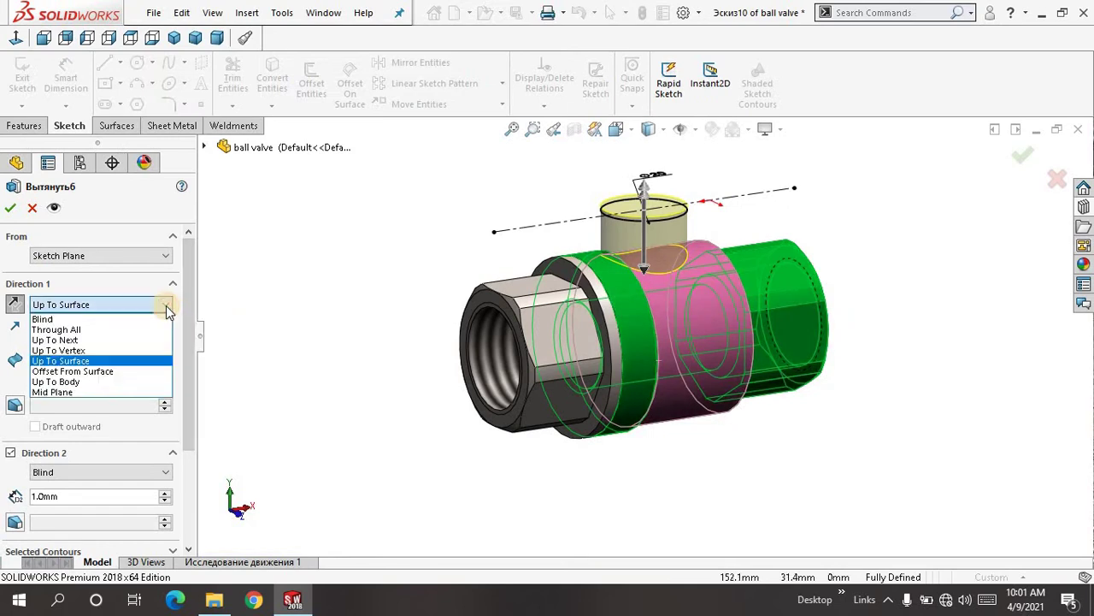
{"action": "left_click", "coordinate": [151, 362]}
{"action": "middle_click_drag", "start_coordinate": [298, 299], "coordinate": [308, 337]}
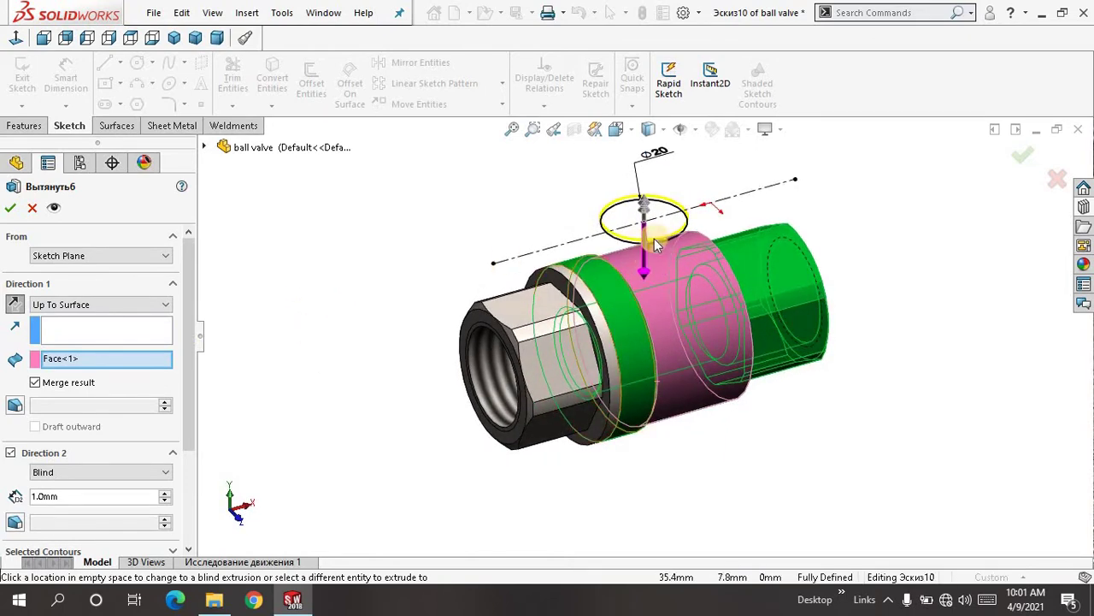
{"action": "left_click", "coordinate": [665, 301]}
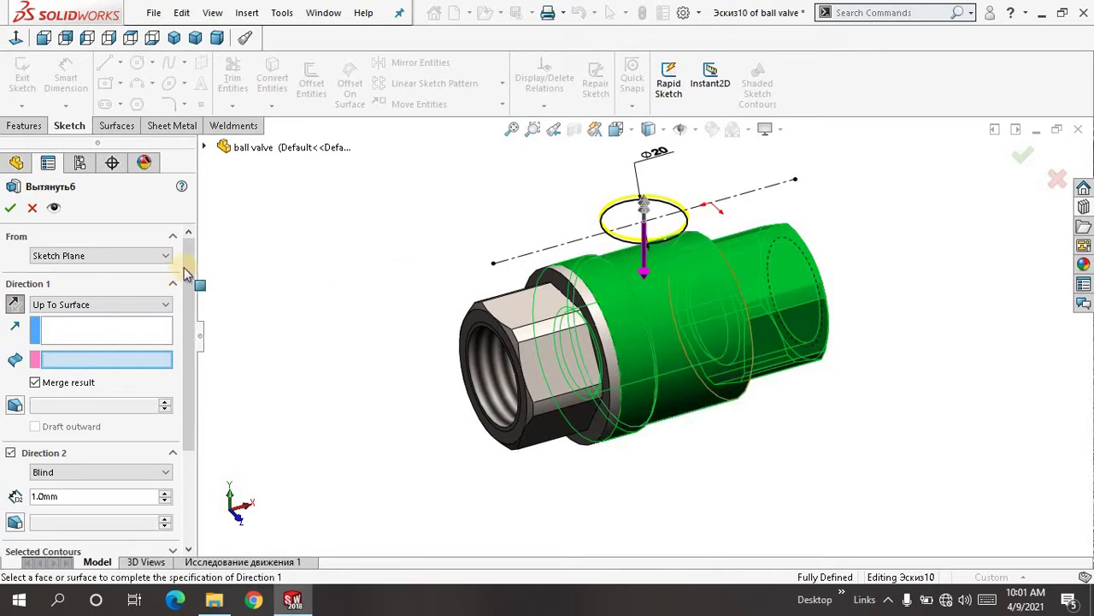
{"action": "left_click", "coordinate": [12, 209]}
{"action": "left_click", "coordinate": [32, 209]}
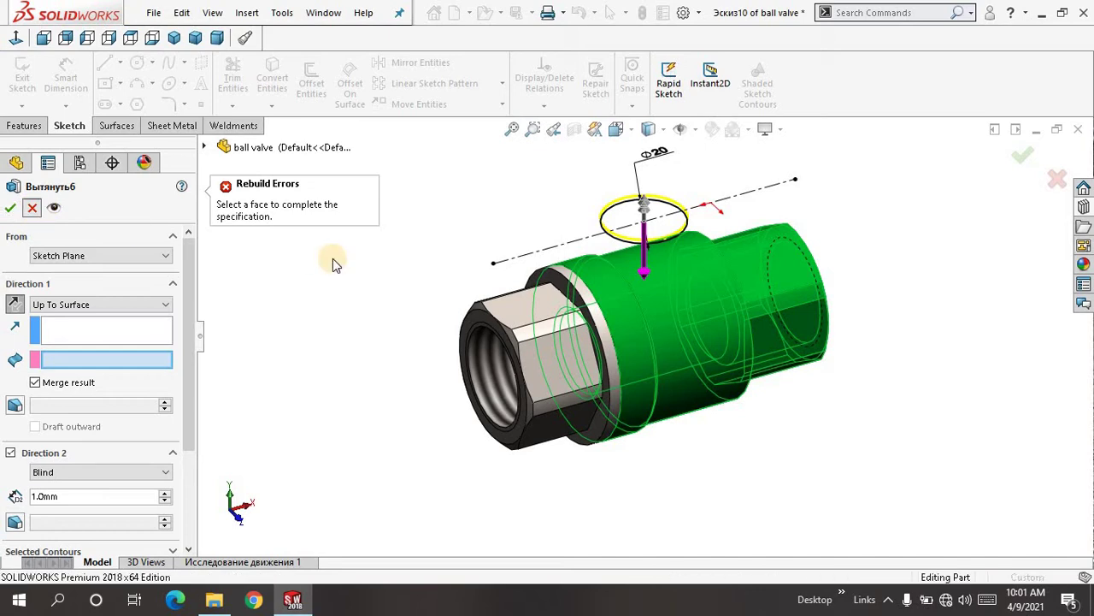
{"action": "left_click", "coordinate": [425, 208]}
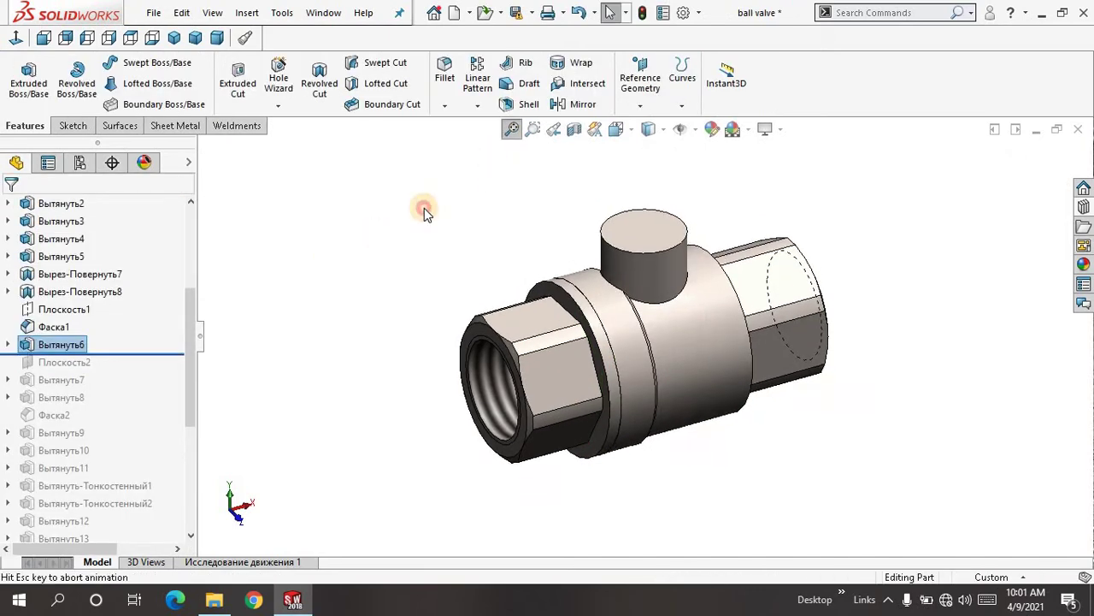
Reopen the Вытянуть6 definition and examine its Direction 1 end condition choices, keeping Up To Surface, and its Direction 2 settings
{"action": "left_click", "coordinate": [72, 349]}
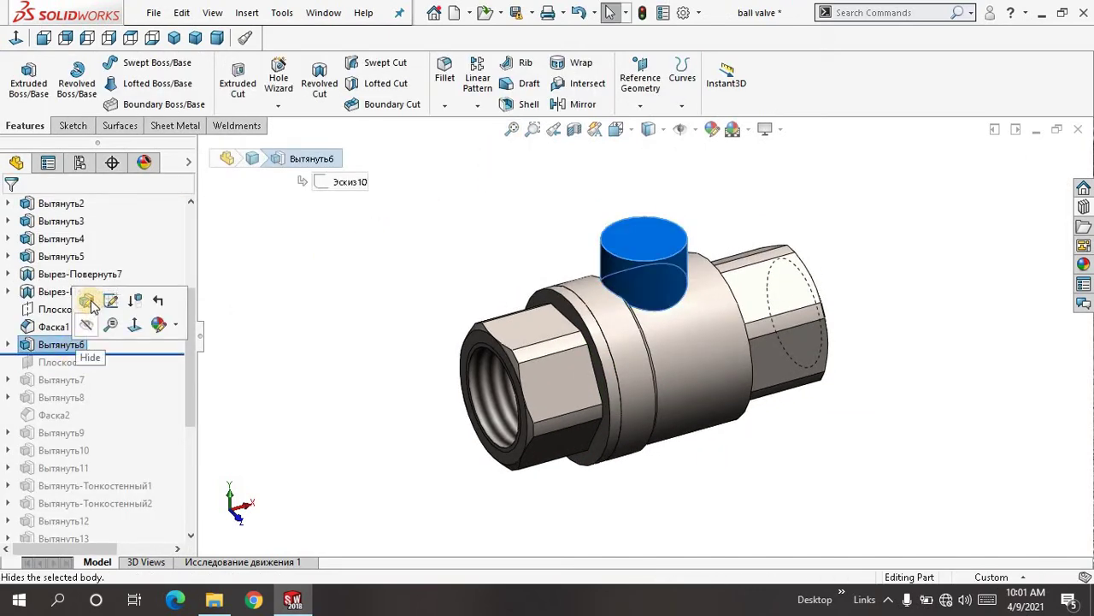
{"action": "left_click", "coordinate": [88, 299]}
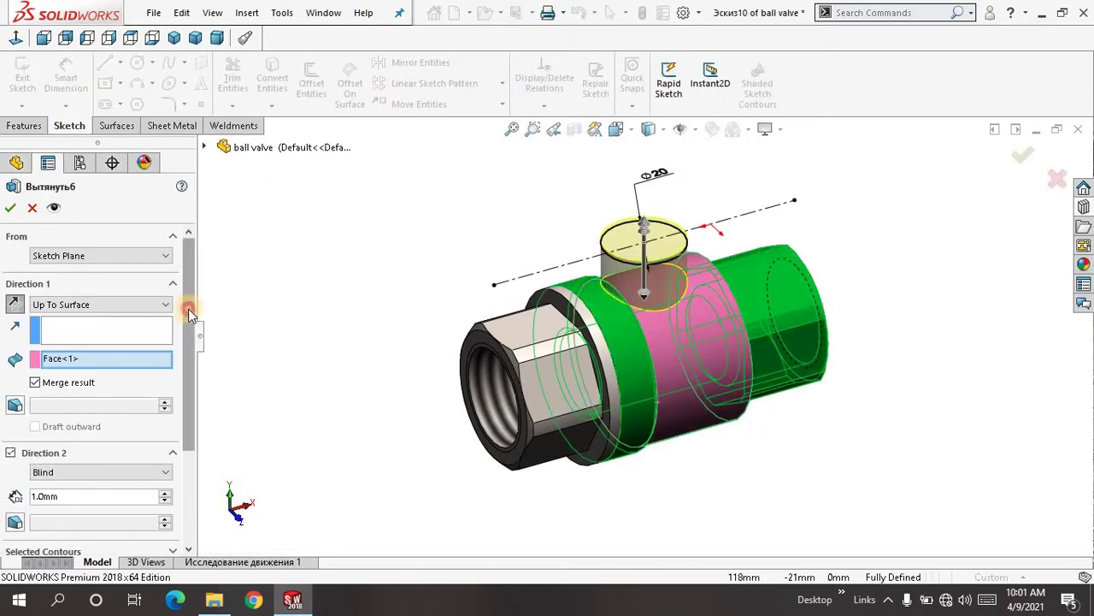
{"action": "scroll", "coordinate": [189, 308], "scroll_direction": "down", "scroll_amount": 1}
{"action": "left_click", "coordinate": [162, 278]}
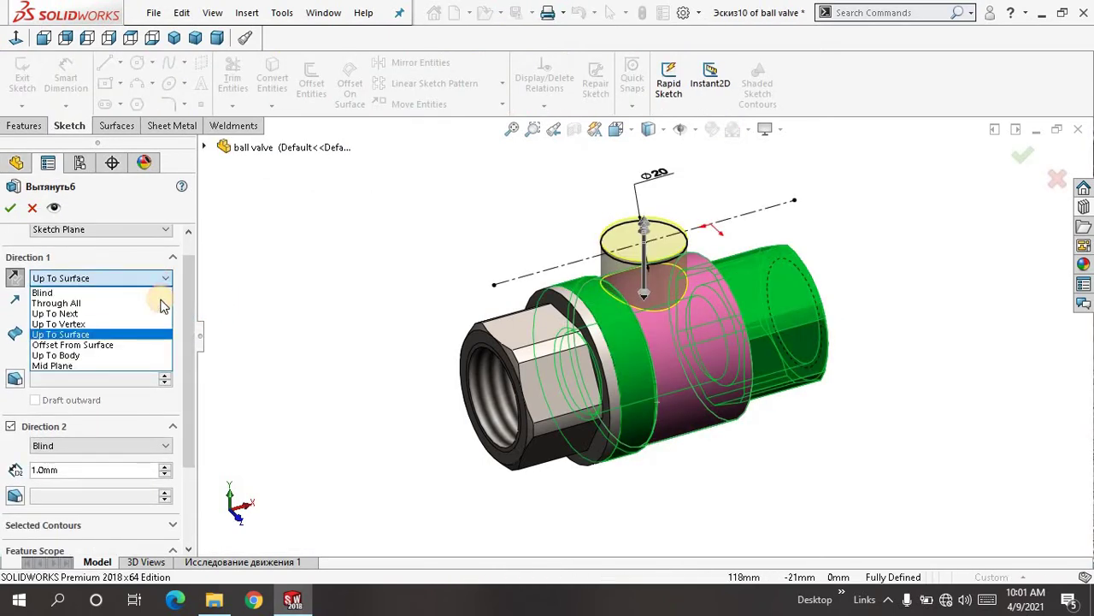
{"action": "left_click", "coordinate": [162, 335]}
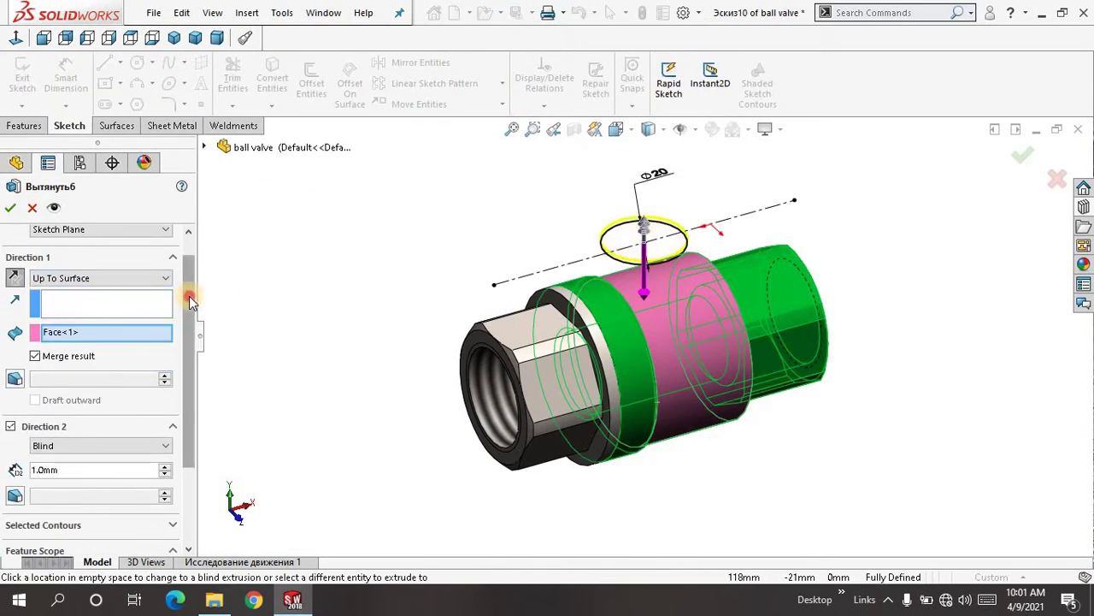
{"action": "left_click_drag", "start_coordinate": [193, 291], "coordinate": [190, 323]}
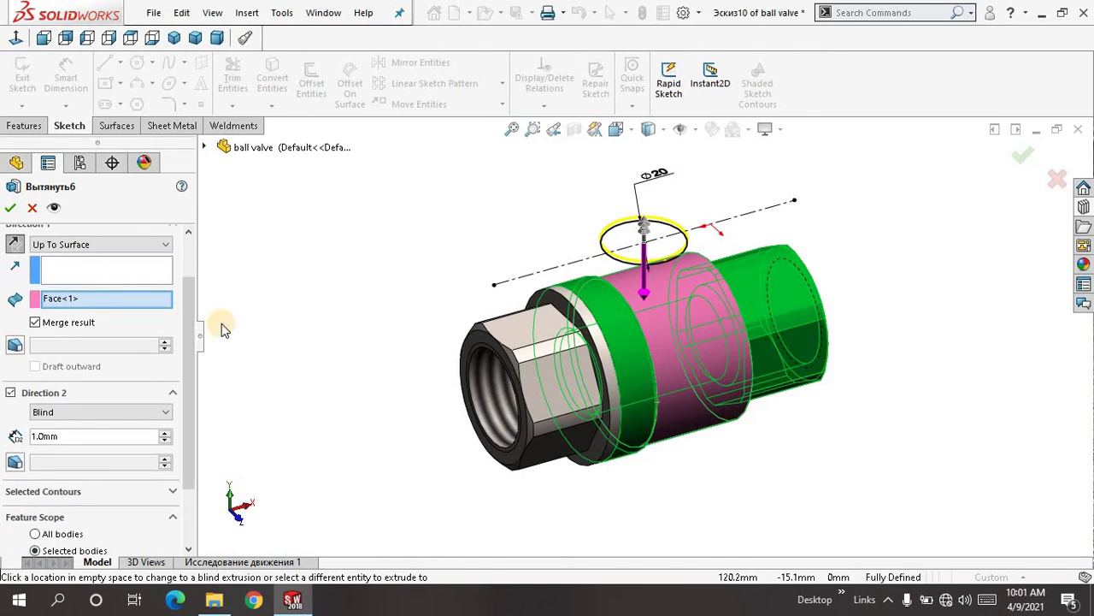
Try the Blind end condition for Direction 1 of Вытянуть6, return it to Up To Surface, and discard the edit
{"action": "left_click", "coordinate": [161, 248]}
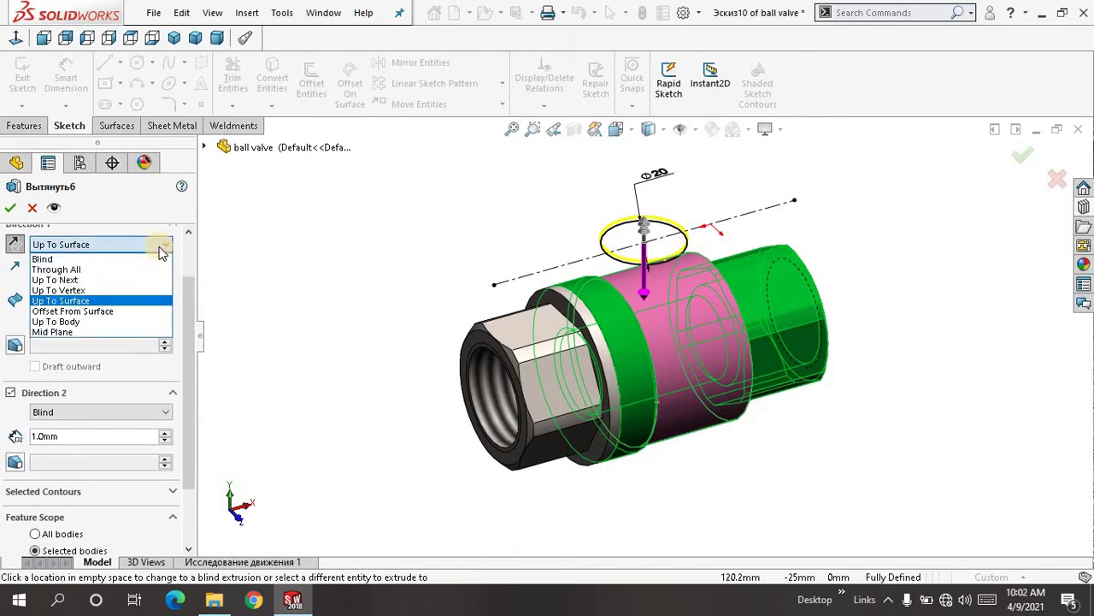
{"action": "left_click", "coordinate": [159, 258]}
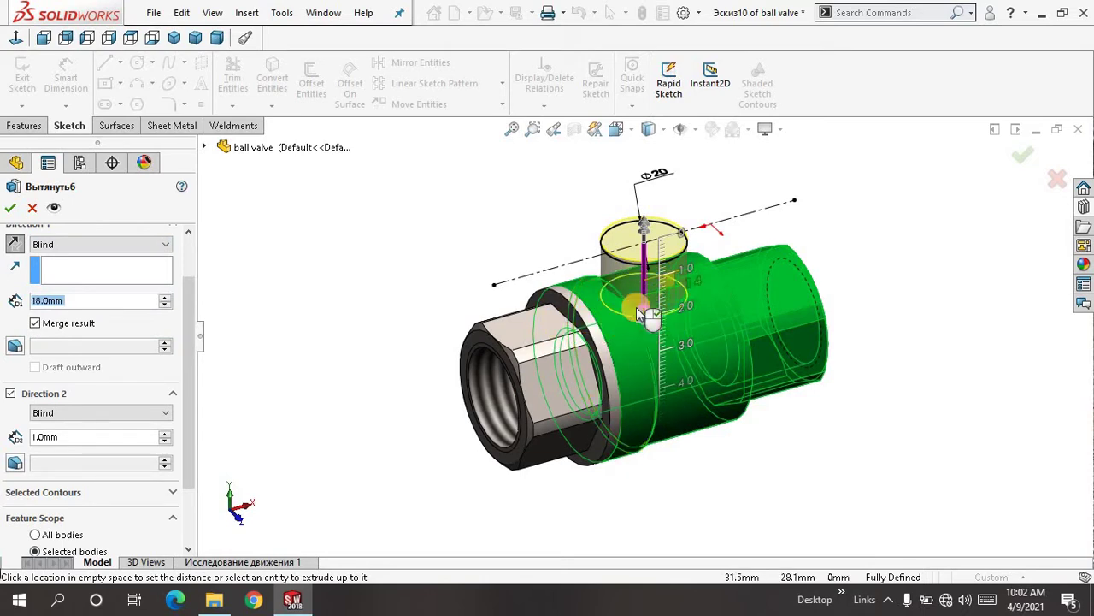
{"action": "left_click", "coordinate": [151, 245]}
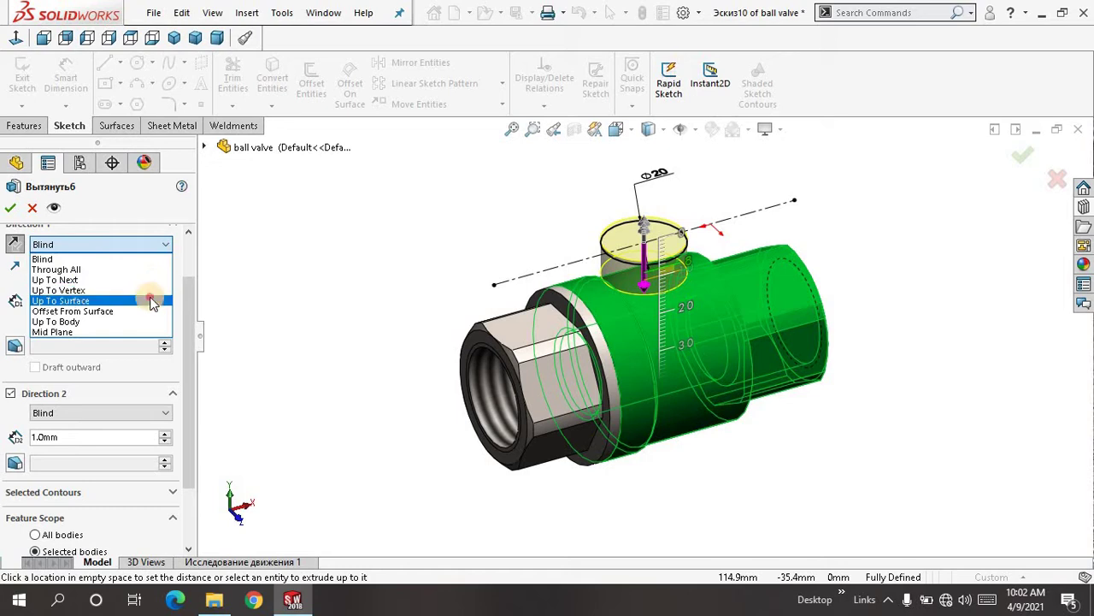
{"action": "left_click", "coordinate": [150, 301]}
{"action": "left_click", "coordinate": [11, 208]}
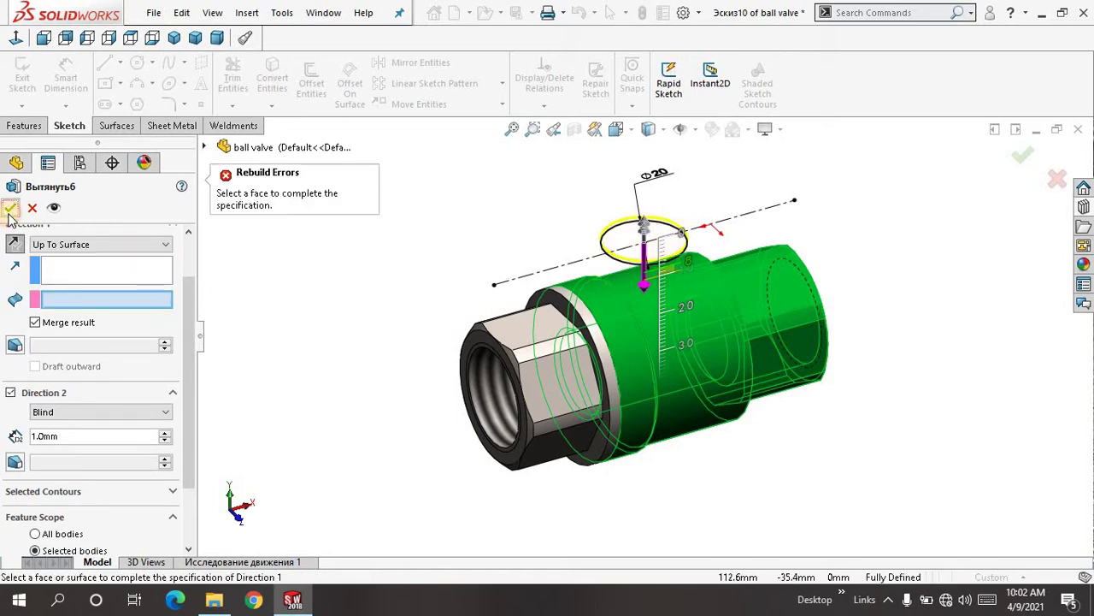
{"action": "left_click", "coordinate": [32, 209]}
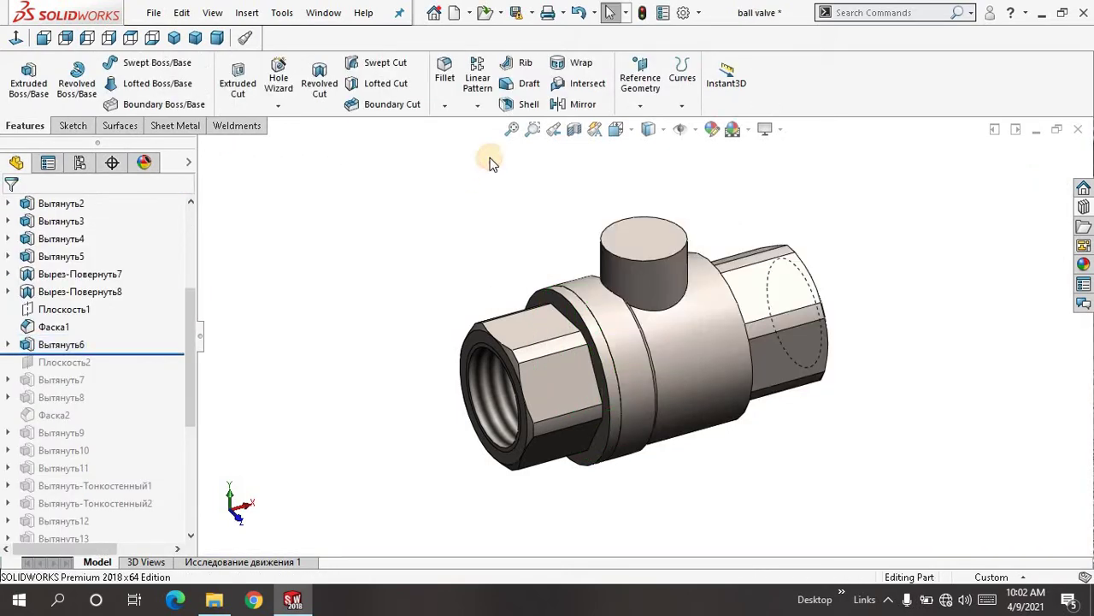
Review the direction, merge and feature scope settings of Вытянуть6 around the stem boss, and close the definition without changes
{"action": "mouse_move", "coordinate": [451, 206]}
{"action": "middle_mouse_down"}
{"action": "mouse_move", "coordinate": [467, 181]}
{"action": "mouse_move", "coordinate": [443, 194]}
{"action": "middle_mouse_up"}
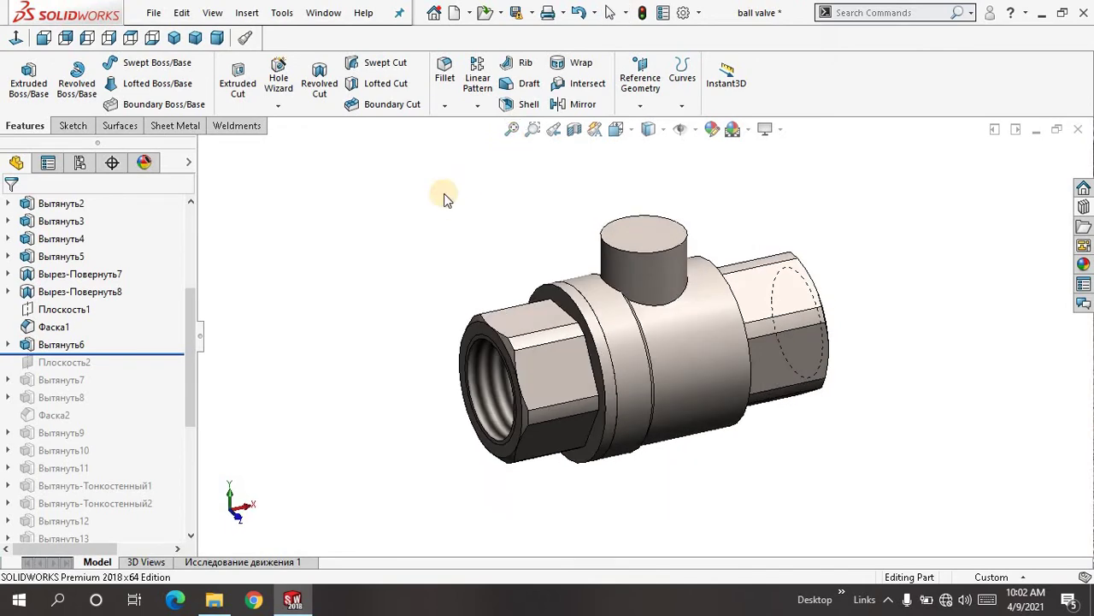
{"action": "left_click", "coordinate": [50, 346]}
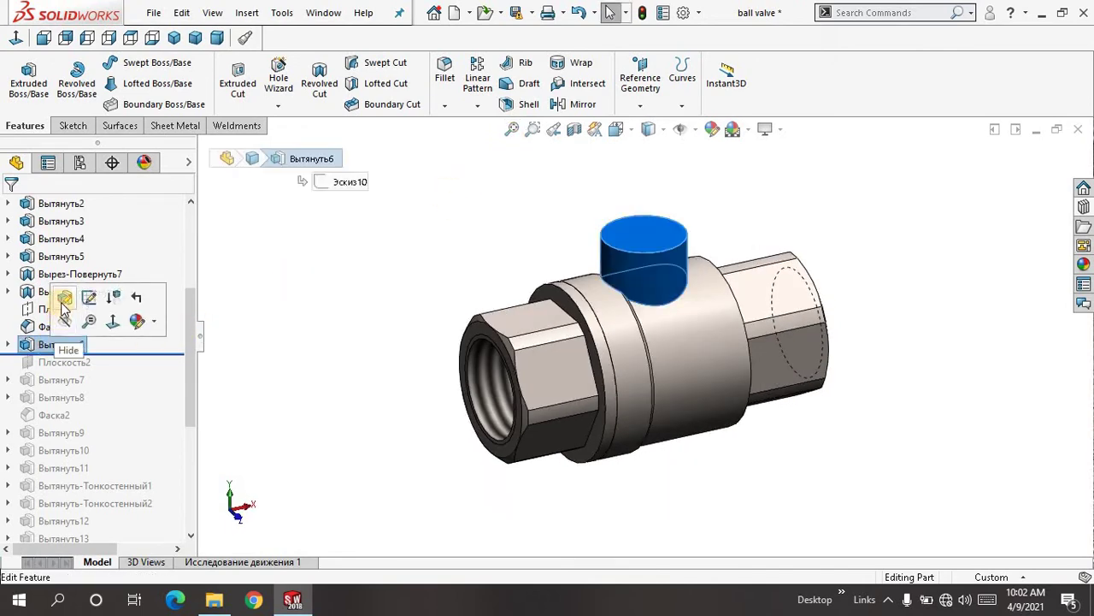
{"action": "left_click", "coordinate": [66, 313]}
{"action": "middle_click_drag", "start_coordinate": [403, 272], "coordinate": [396, 304]}
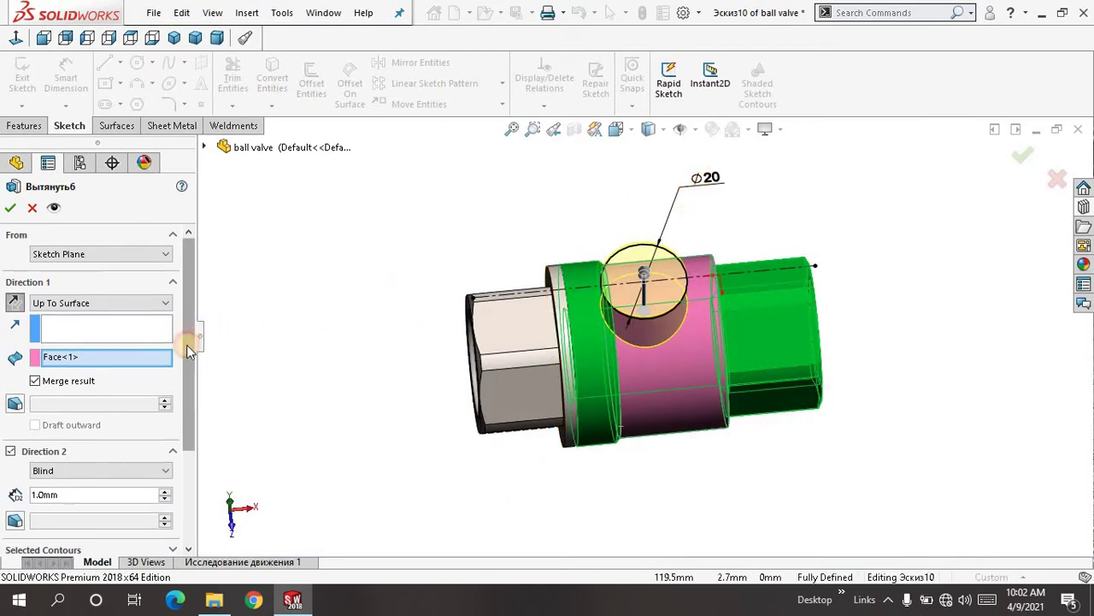
{"action": "scroll", "coordinate": [191, 335], "scroll_direction": "down", "scroll_amount": 2}
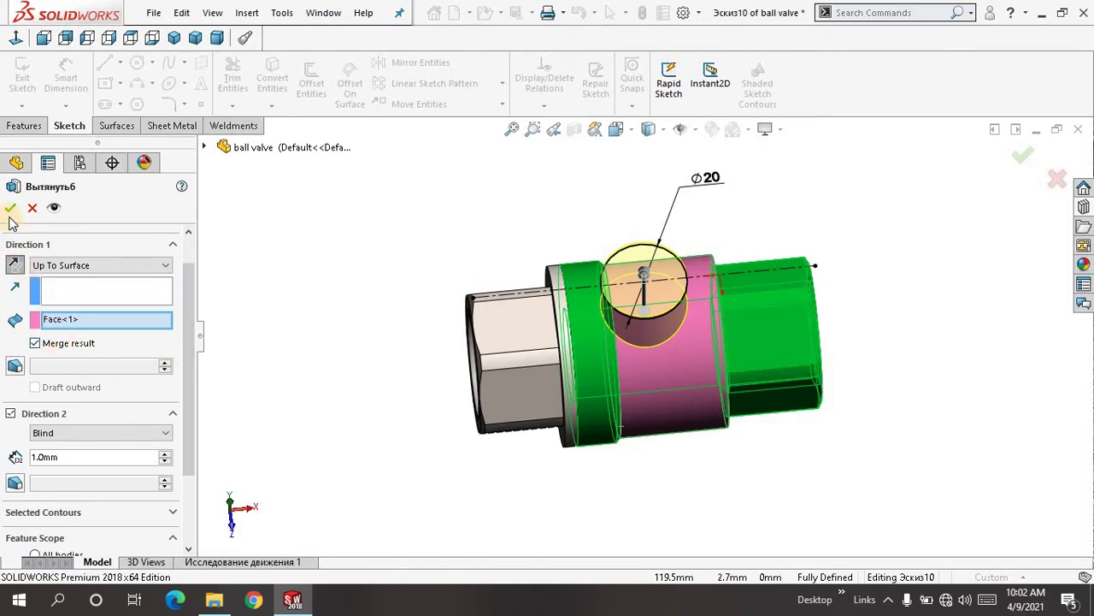
{"action": "left_click_drag", "start_coordinate": [191, 368], "coordinate": [190, 402]}
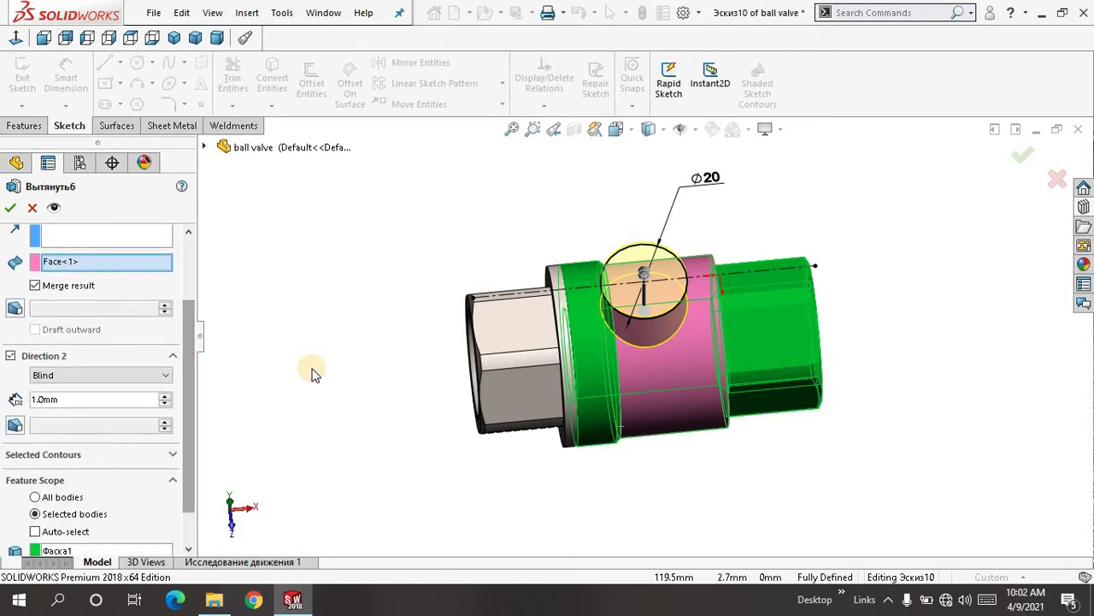
{"action": "left_click_drag", "start_coordinate": [191, 310], "coordinate": [190, 408]}
{"action": "middle_click_drag", "start_coordinate": [320, 375], "coordinate": [325, 249]}
{"action": "right_click", "coordinate": [327, 249]}
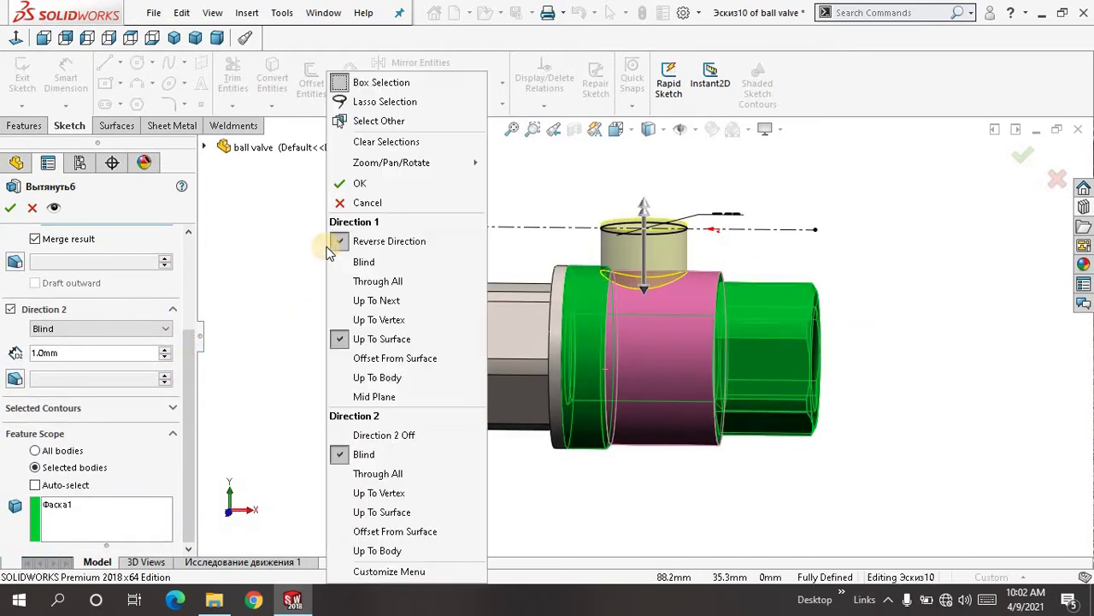
{"action": "left_click", "coordinate": [351, 204]}
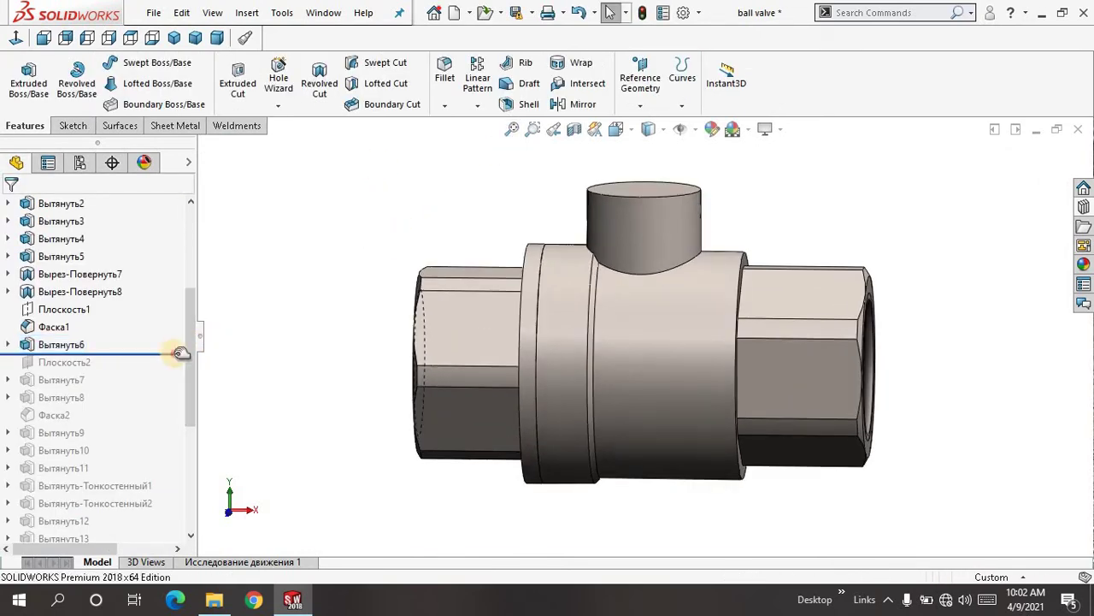
Roll the model forward to include the reference plane Плоскость2 and show it in an isometric view
{"action": "left_click_drag", "start_coordinate": [181, 352], "coordinate": [175, 371]}
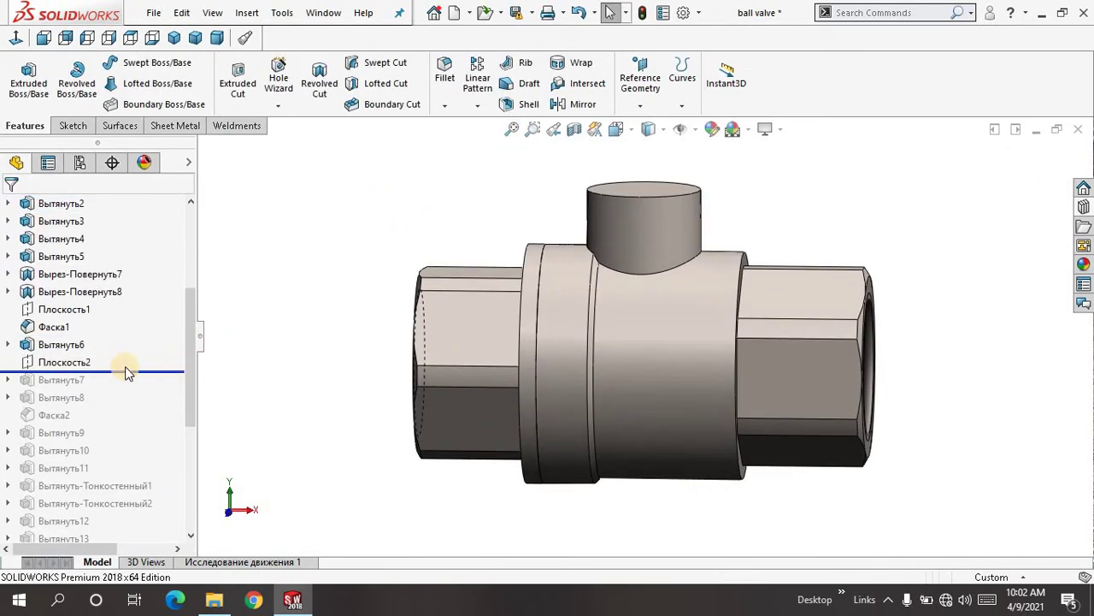
{"action": "left_click", "coordinate": [72, 366]}
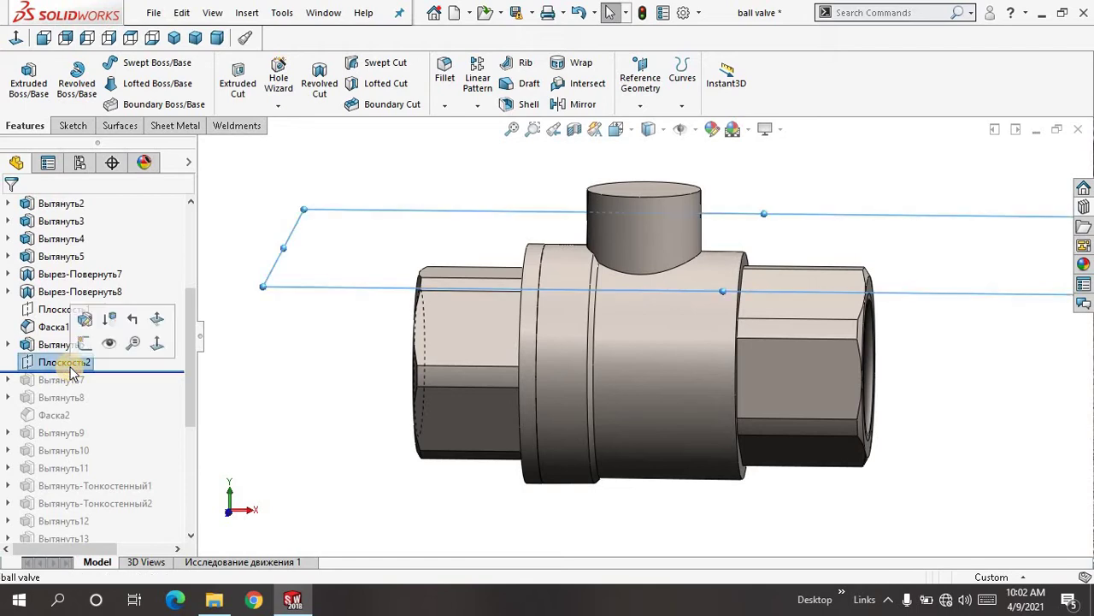
{"action": "left_click", "coordinate": [106, 344]}
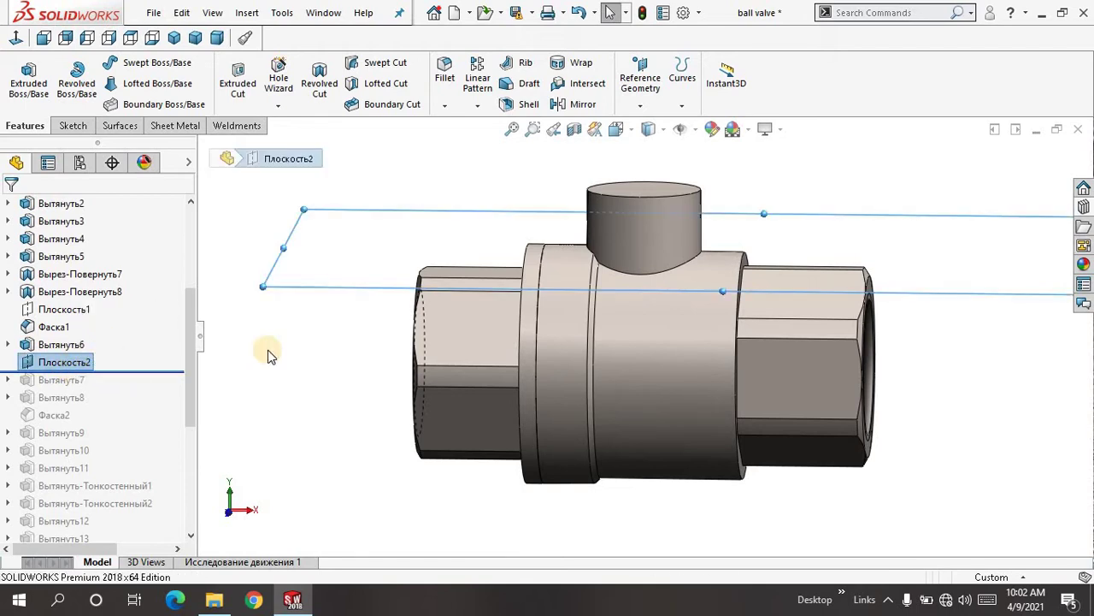
{"action": "key", "text": "ctrl+7"}
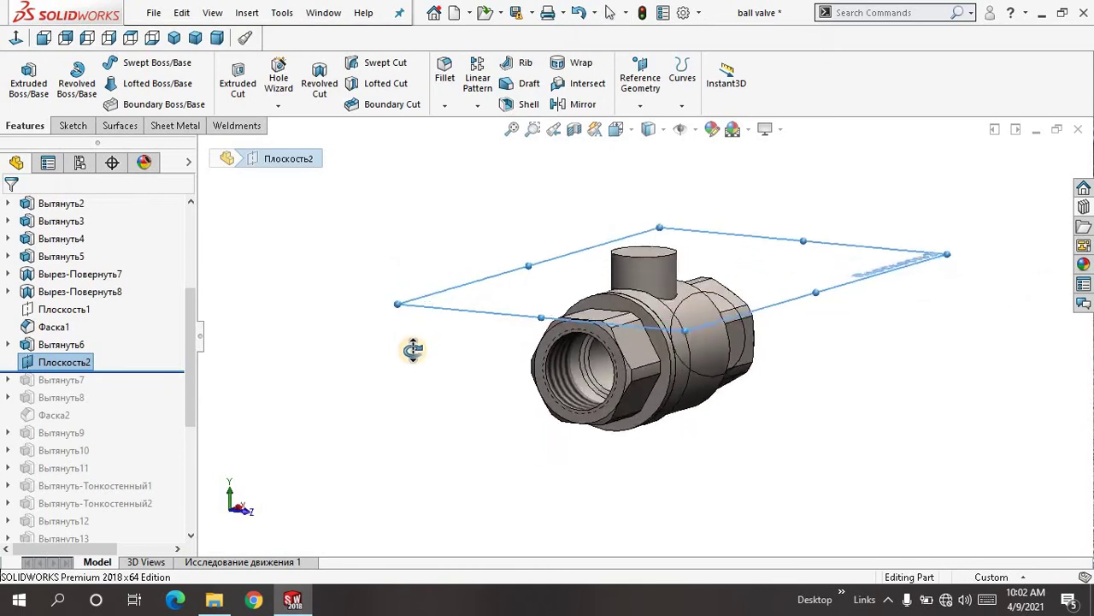
Examine the Плоскость2 definition, including its first reference, offset distance and remaining reference options, and close it without changes
{"action": "left_click", "coordinate": [64, 365]}
{"action": "left_click", "coordinate": [235, 321]}
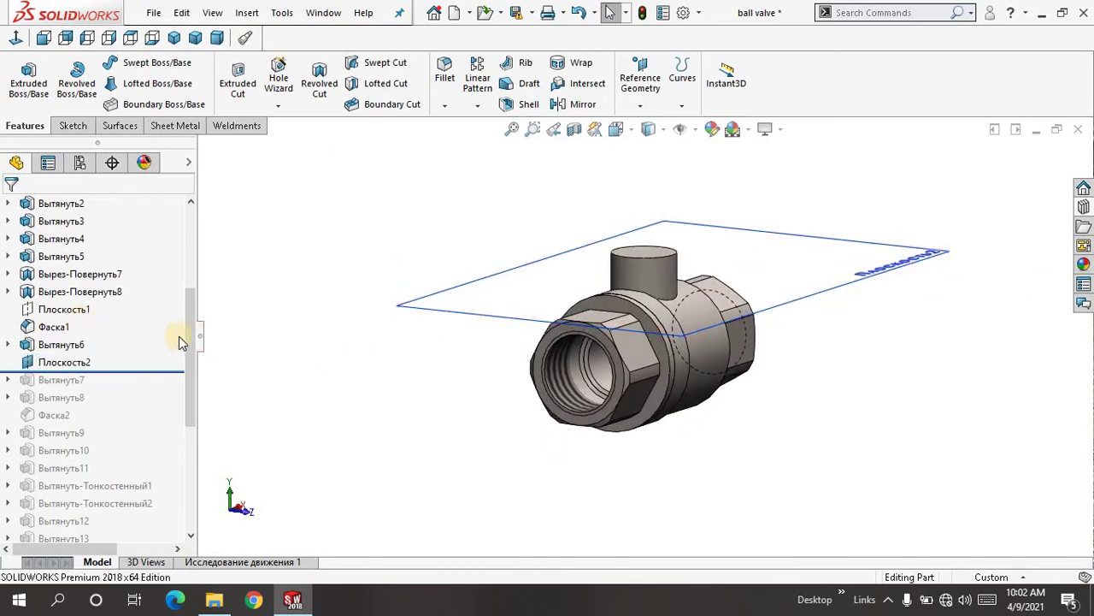
{"action": "left_click", "coordinate": [76, 363]}
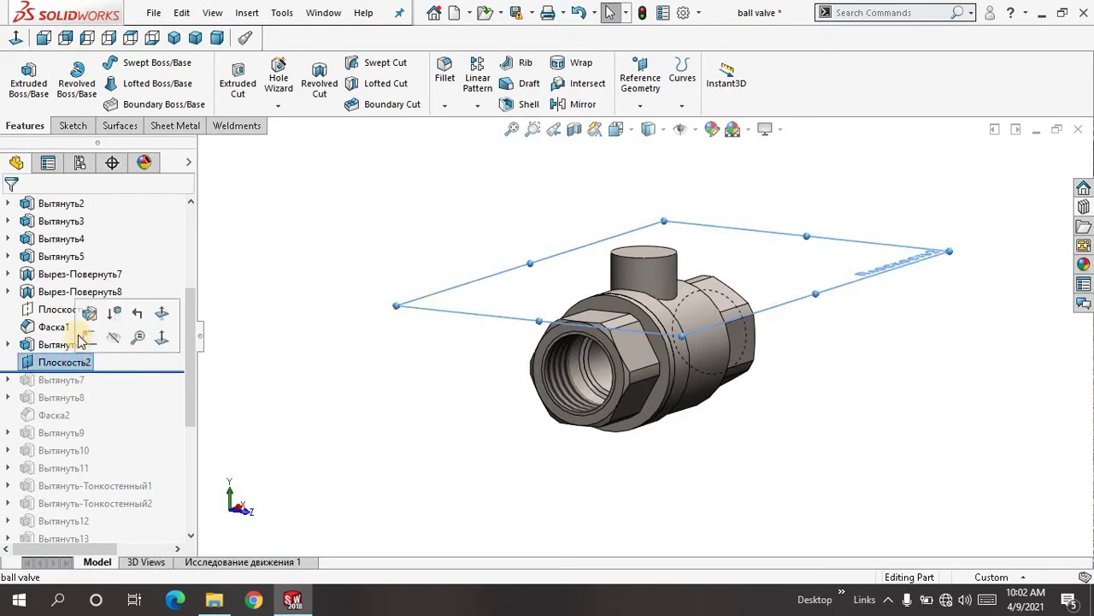
{"action": "left_click", "coordinate": [90, 312]}
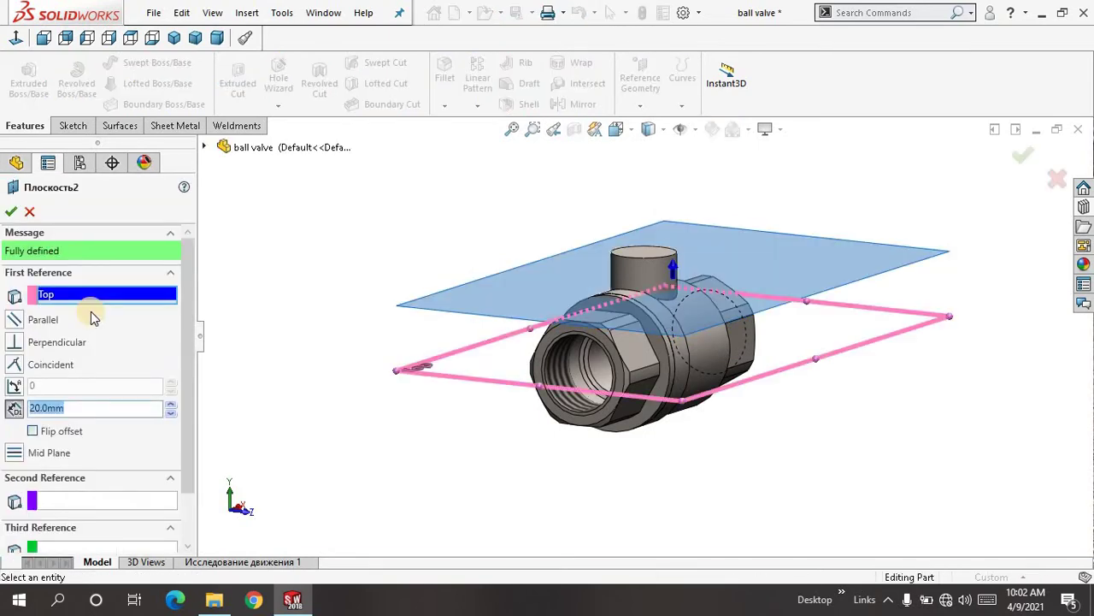
{"action": "left_click", "coordinate": [188, 312]}
{"action": "left_click_drag", "start_coordinate": [188, 312], "coordinate": [188, 342]}
{"action": "left_click", "coordinate": [30, 350]}
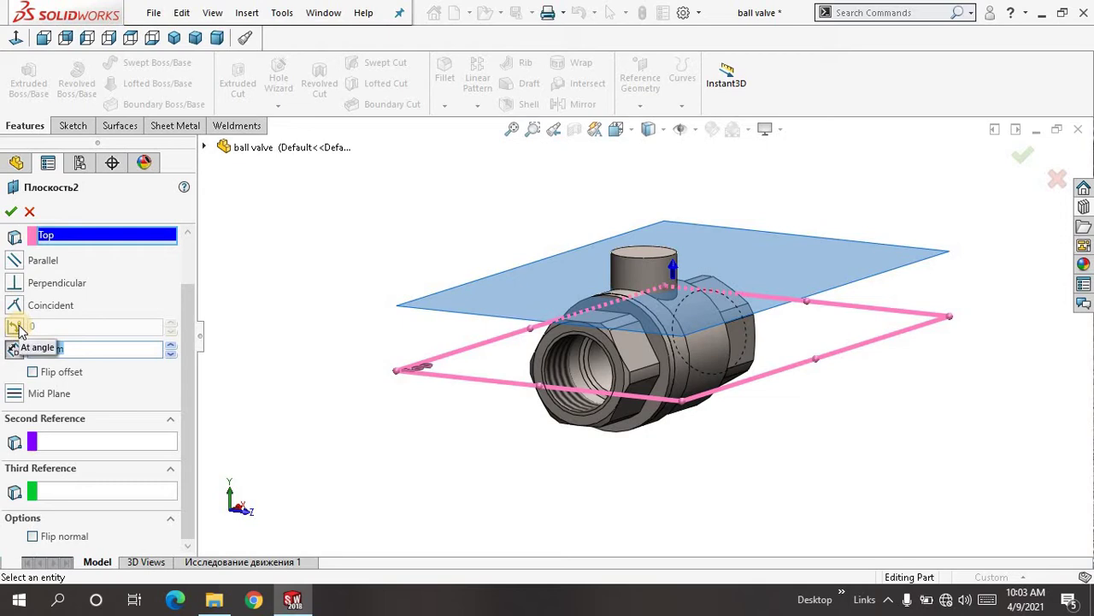
{"action": "left_click", "coordinate": [120, 240]}
{"action": "left_click", "coordinate": [33, 212]}
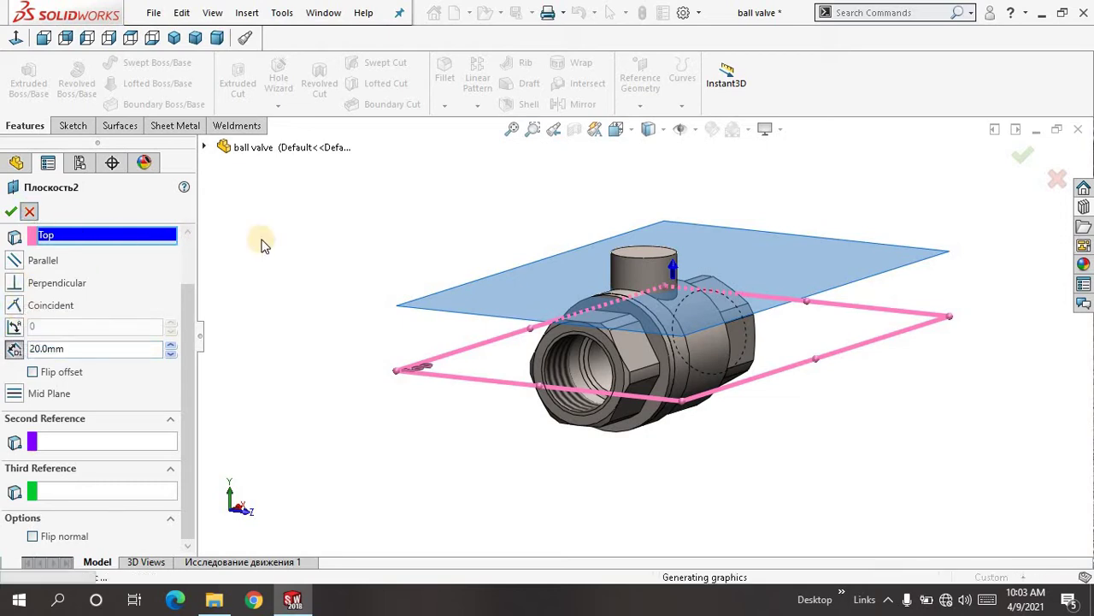
Hide the reference plane Плоскость2 above the valve body
{"action": "left_click_drag", "start_coordinate": [191, 325], "coordinate": [121, 358]}
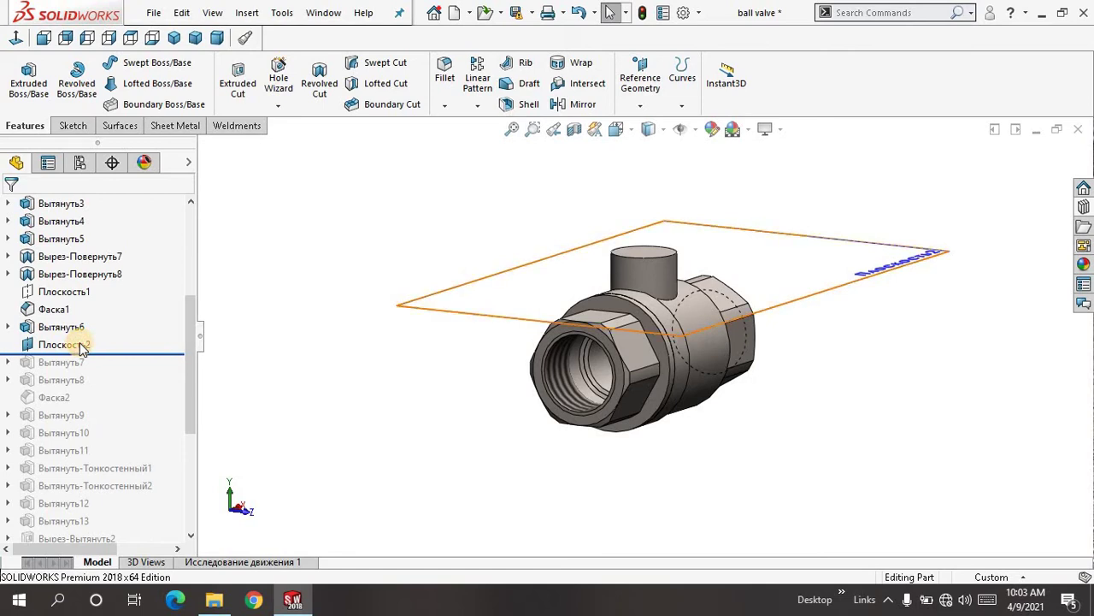
{"action": "left_click", "coordinate": [81, 347]}
{"action": "left_click", "coordinate": [118, 314]}
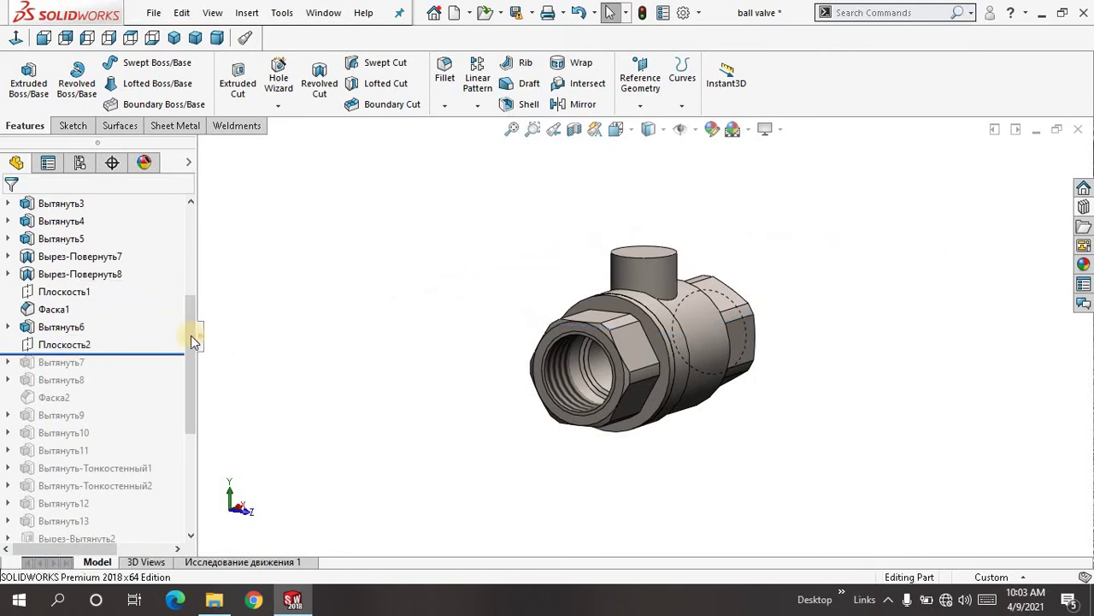
Roll the model forward to include the extrusion Вытянуть7 and view its slot-shaped bar beside the stem boss
{"action": "scroll", "coordinate": [189, 346], "scroll_direction": "down", "scroll_amount": 1}
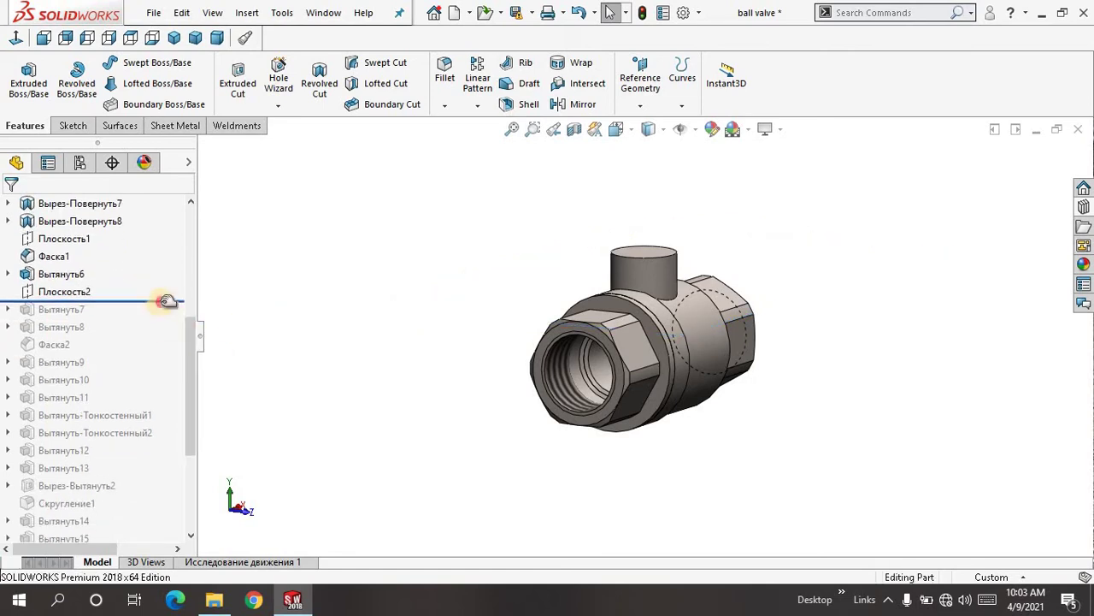
{"action": "left_click_drag", "start_coordinate": [166, 301], "coordinate": [168, 314]}
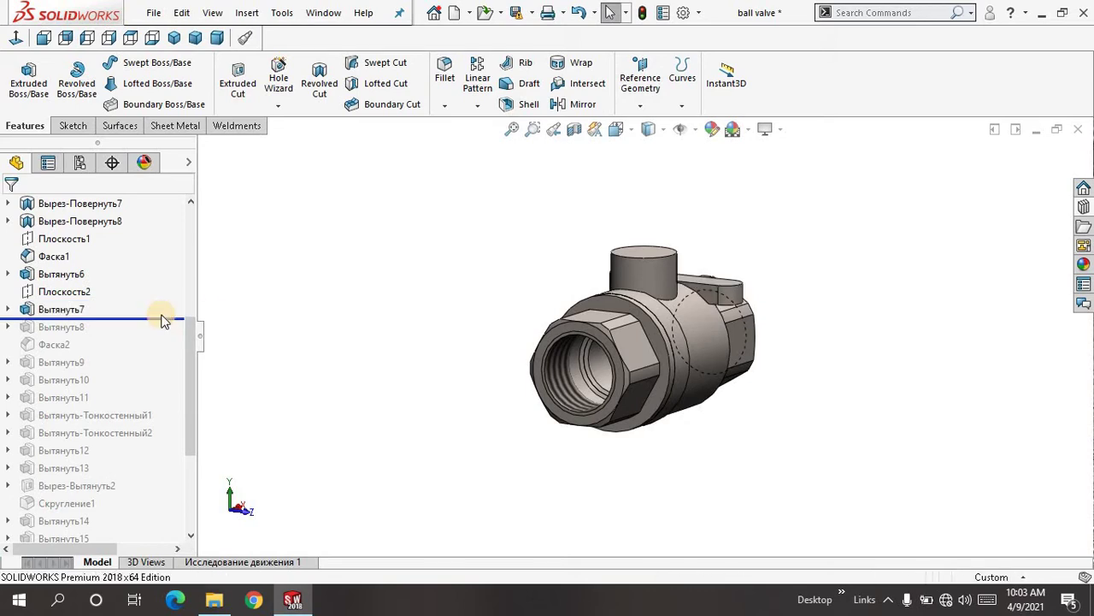
{"action": "mouse_move", "coordinate": [370, 316]}
{"action": "middle_mouse_down"}
{"action": "mouse_move", "coordinate": [305, 367]}
{"action": "mouse_move", "coordinate": [369, 321]}
{"action": "middle_mouse_up"}
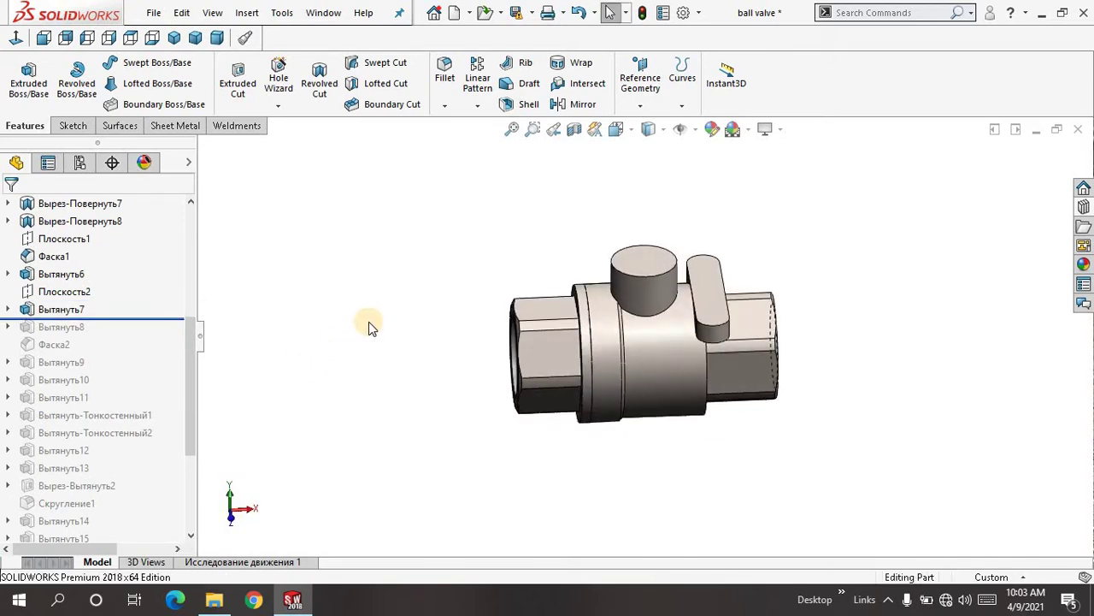
Review the Вытянуть7 definition, including its sketch dimensions, Blind end condition and depth, and close it unchanged
{"action": "left_click", "coordinate": [69, 311]}
{"action": "left_click", "coordinate": [80, 260]}
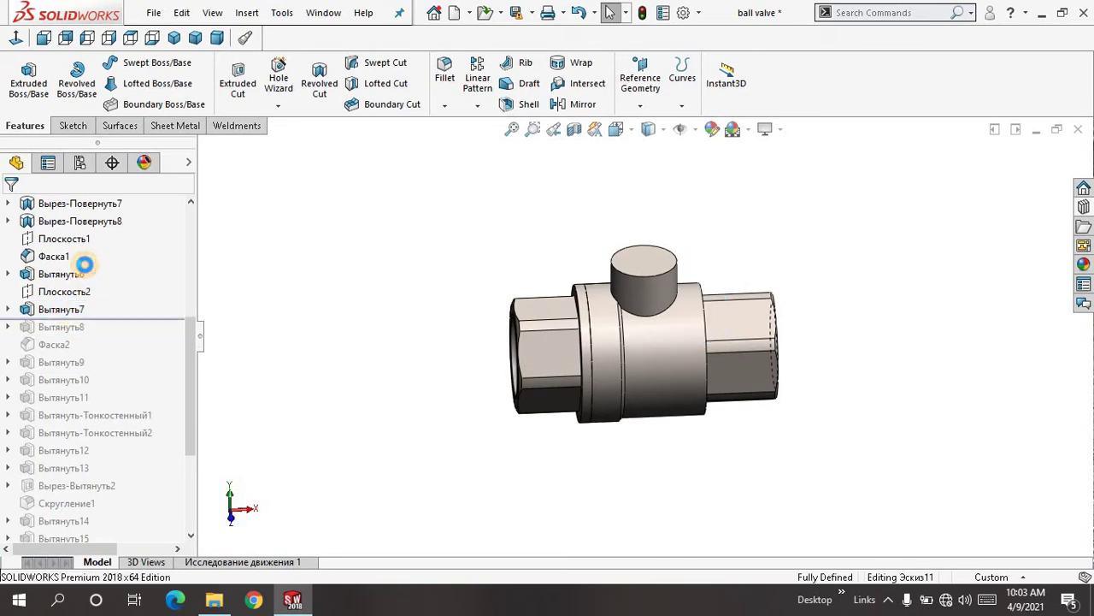
{"action": "mouse_move", "coordinate": [337, 305]}
{"action": "middle_mouse_down"}
{"action": "mouse_move", "coordinate": [347, 367]}
{"action": "mouse_move", "coordinate": [359, 308]}
{"action": "mouse_move", "coordinate": [339, 344]}
{"action": "mouse_move", "coordinate": [374, 308]}
{"action": "mouse_move", "coordinate": [393, 325]}
{"action": "mouse_move", "coordinate": [375, 333]}
{"action": "mouse_move", "coordinate": [354, 310]}
{"action": "mouse_move", "coordinate": [655, 362]}
{"action": "middle_mouse_up"}
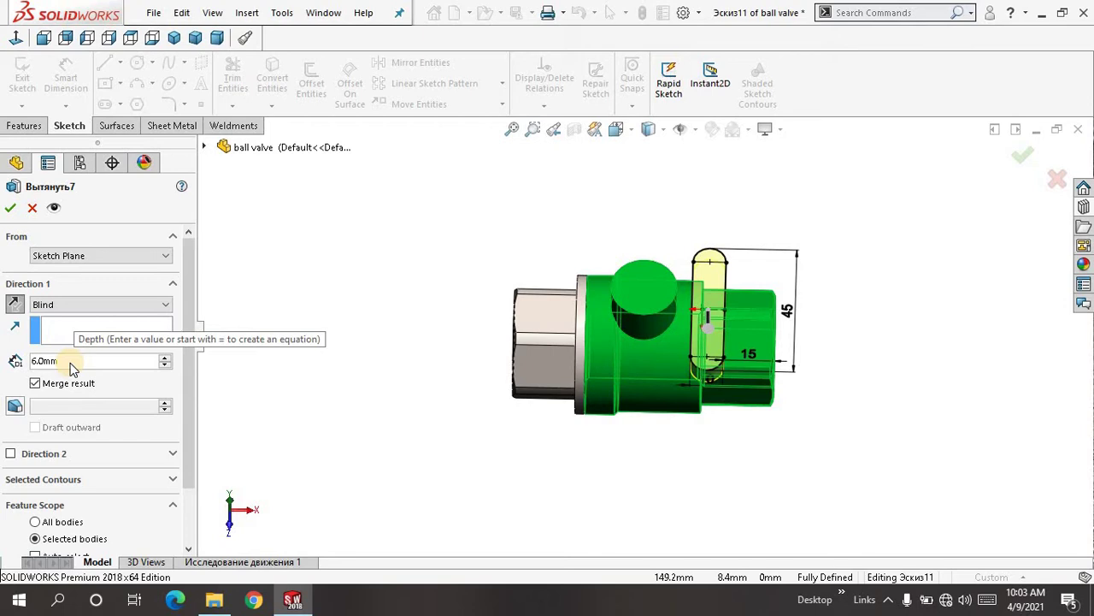
{"action": "left_click", "coordinate": [10, 208]}
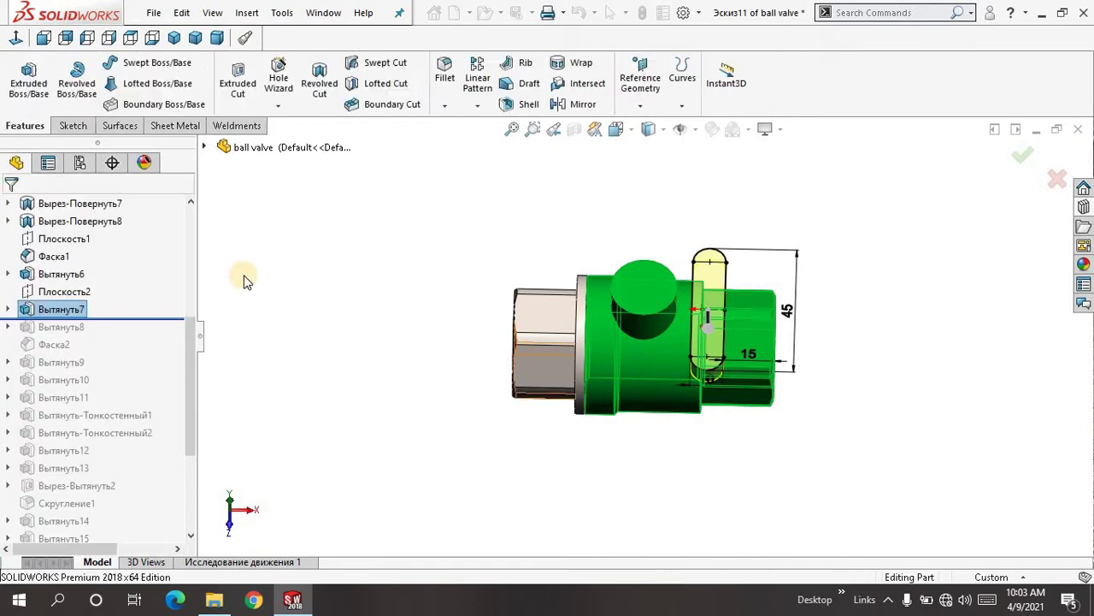
Roll the model forward to include Вытянуть8 and review the sketch dimensions and extrusion depth of the lugs around the stem boss
{"action": "left_click_drag", "start_coordinate": [184, 319], "coordinate": [176, 332]}
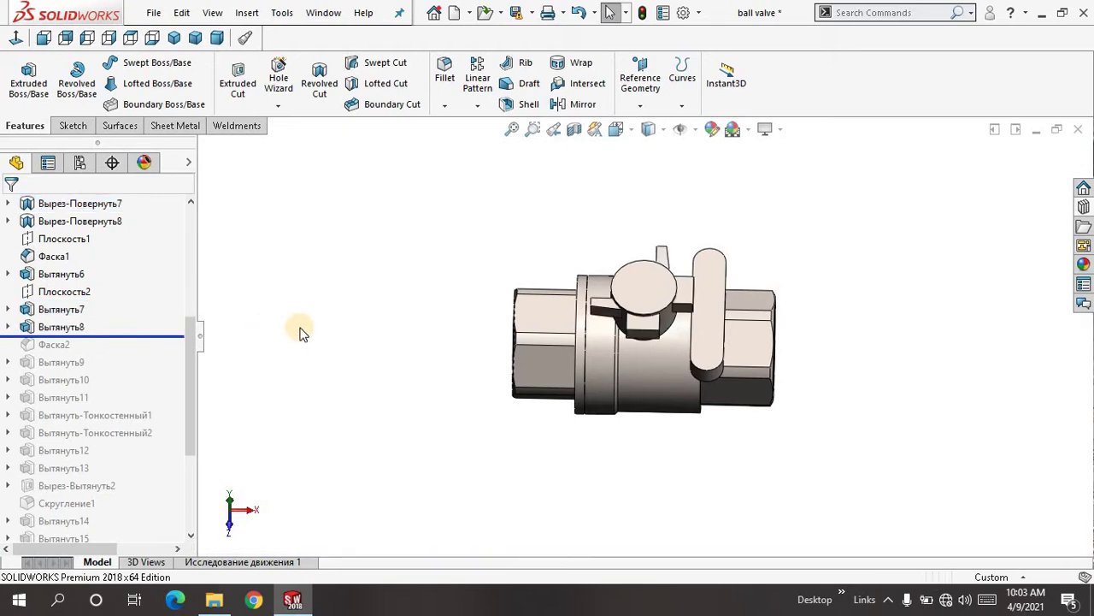
{"action": "middle_click_drag", "start_coordinate": [300, 330], "coordinate": [299, 295]}
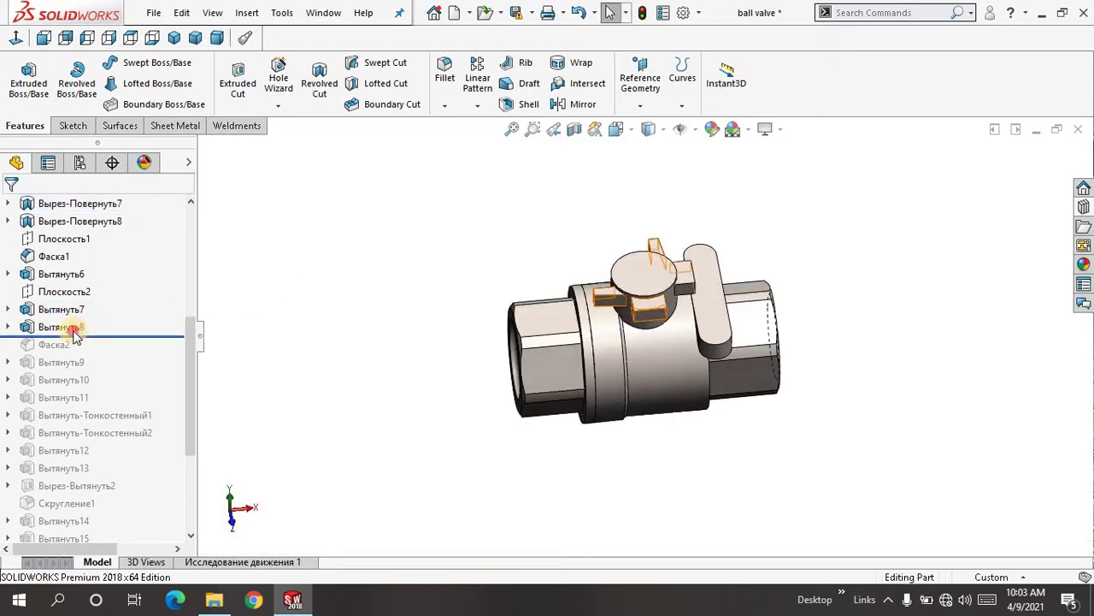
{"action": "left_click", "coordinate": [74, 334]}
{"action": "left_click", "coordinate": [91, 288]}
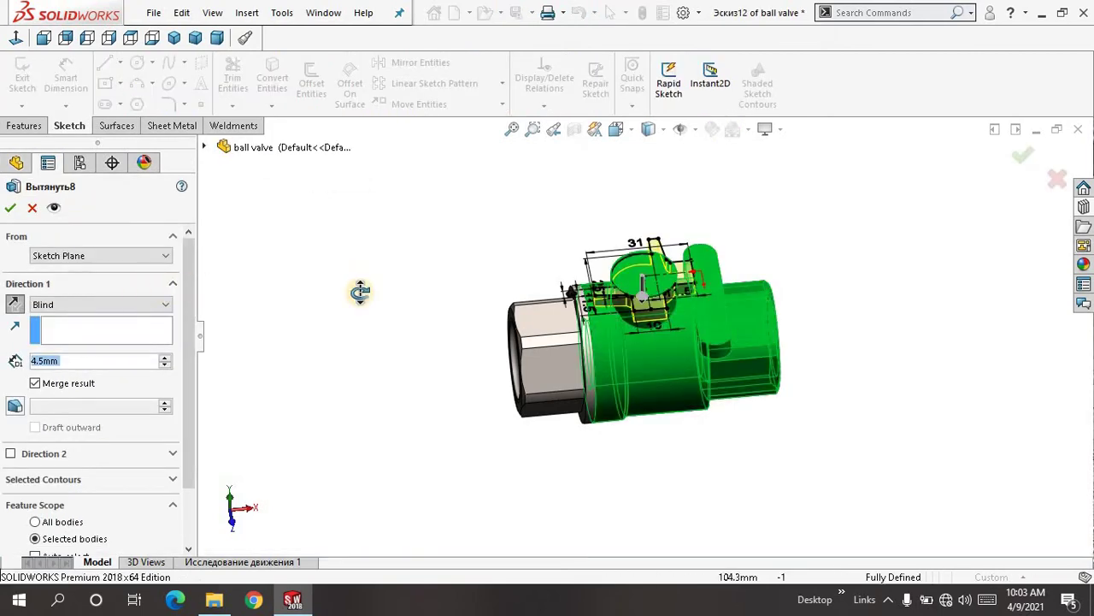
{"action": "middle_click_drag", "start_coordinate": [360, 292], "coordinate": [637, 331]}
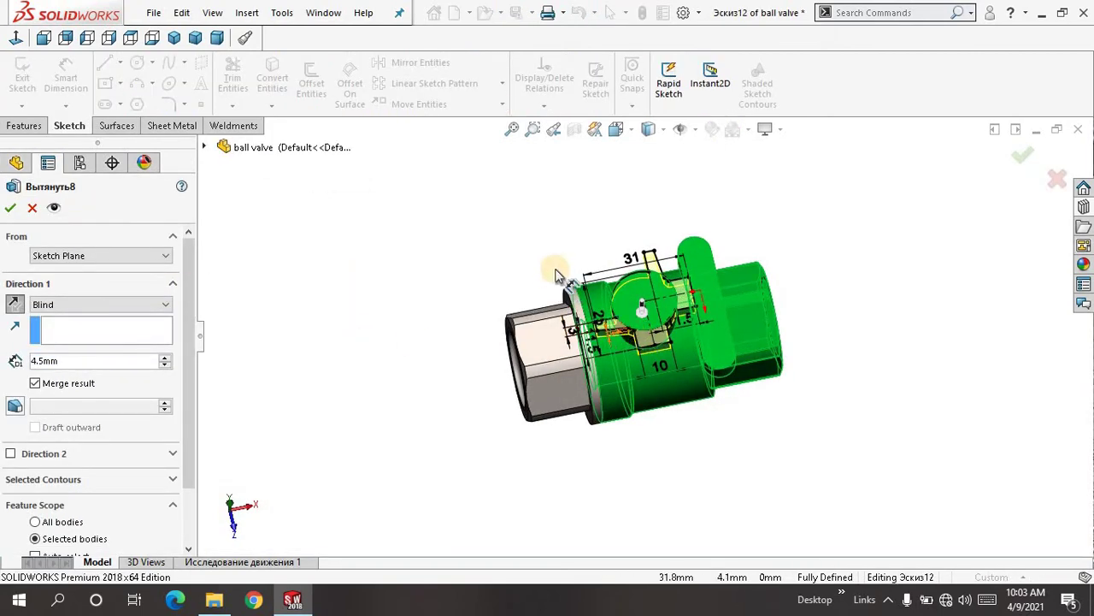
{"action": "scroll", "coordinate": [648, 323], "scroll_direction": "down", "scroll_amount": 5}
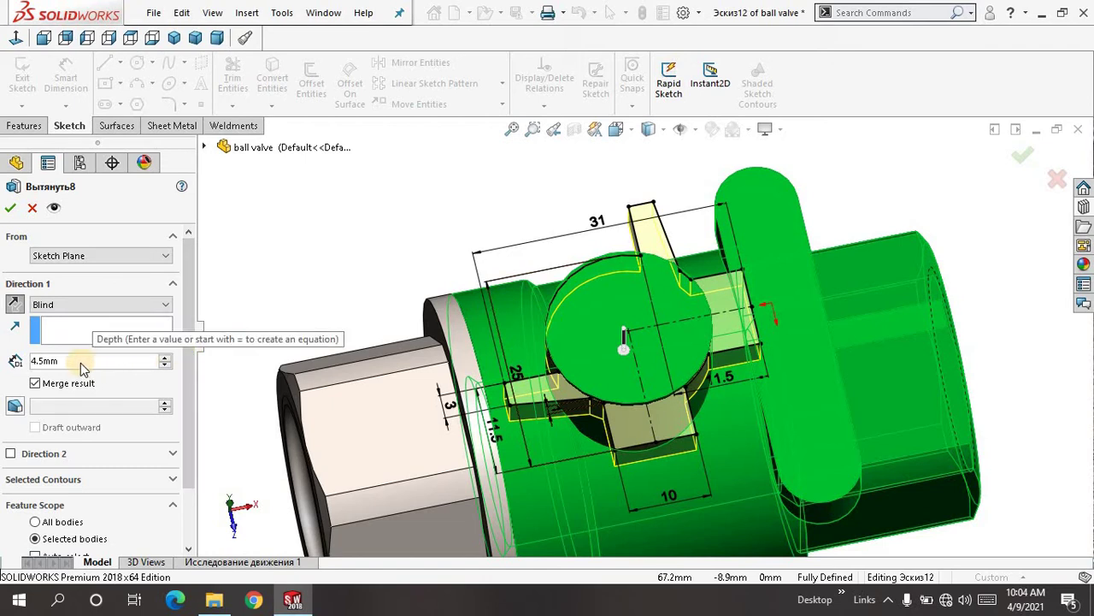
{"action": "left_click", "coordinate": [9, 207]}
{"action": "left_click", "coordinate": [512, 129]}
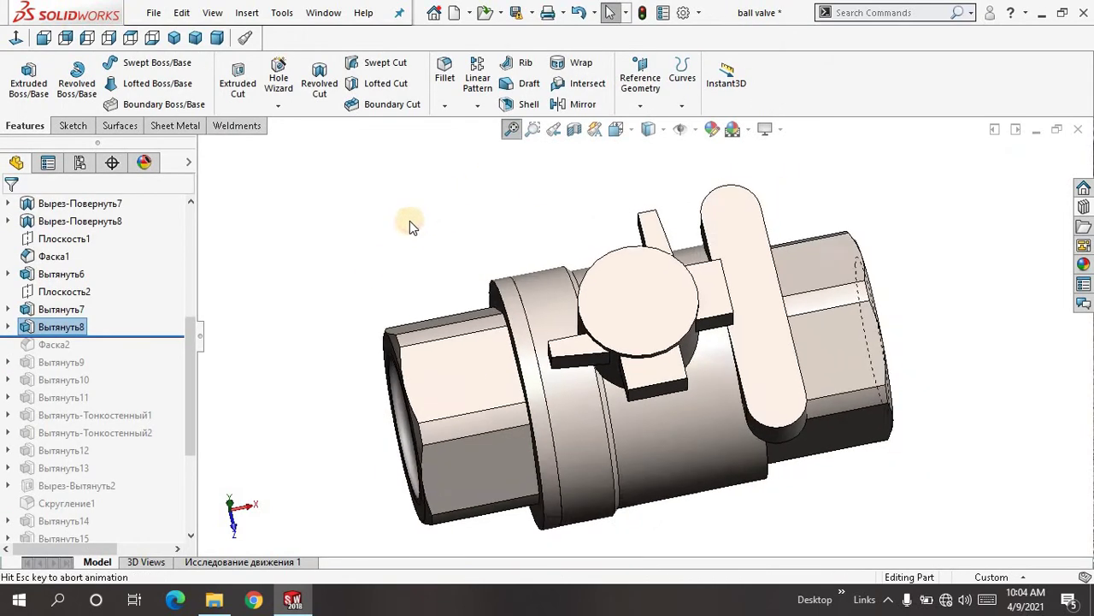
Roll the model forward to include the chamfer Фаска2 and view the lugs on the stem boss from below
{"action": "middle_click_drag", "start_coordinate": [420, 225], "coordinate": [252, 336]}
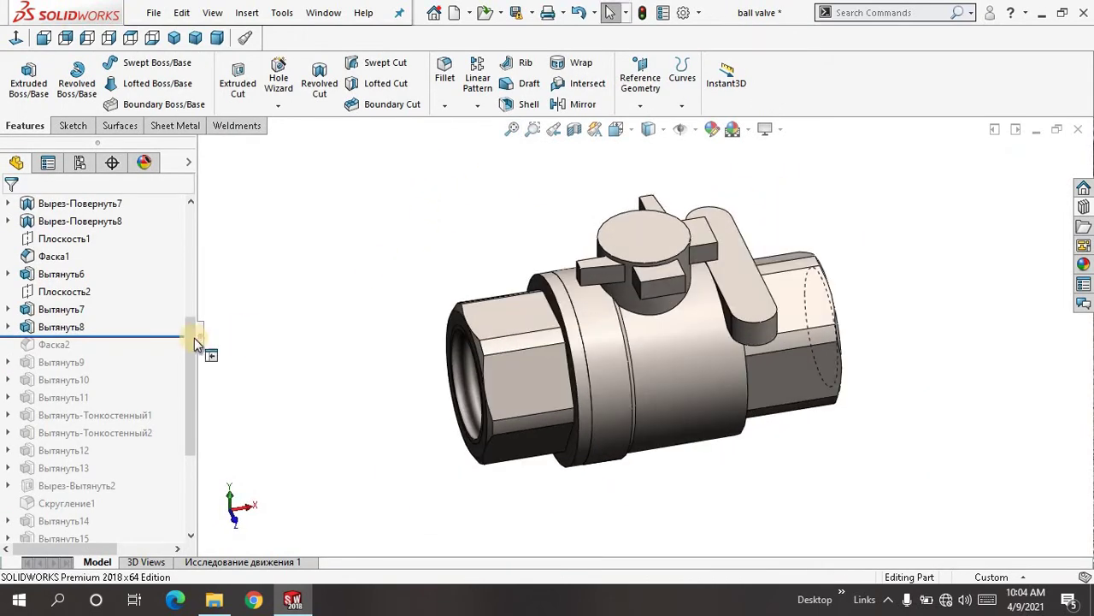
{"action": "scroll", "coordinate": [192, 339], "scroll_direction": "down", "scroll_amount": 1}
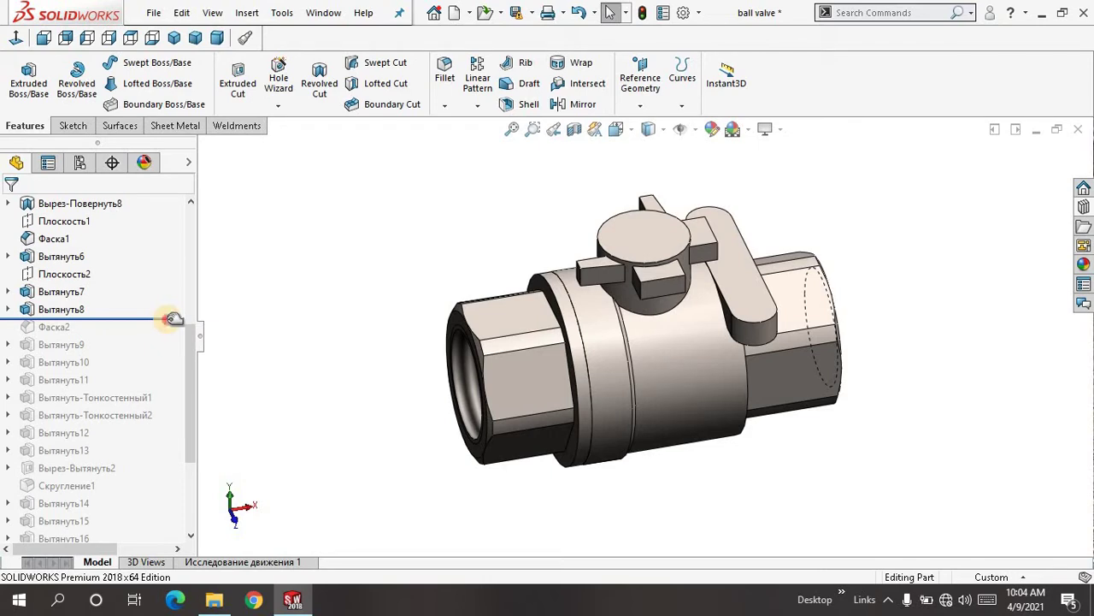
{"action": "left_click_drag", "start_coordinate": [173, 318], "coordinate": [168, 334]}
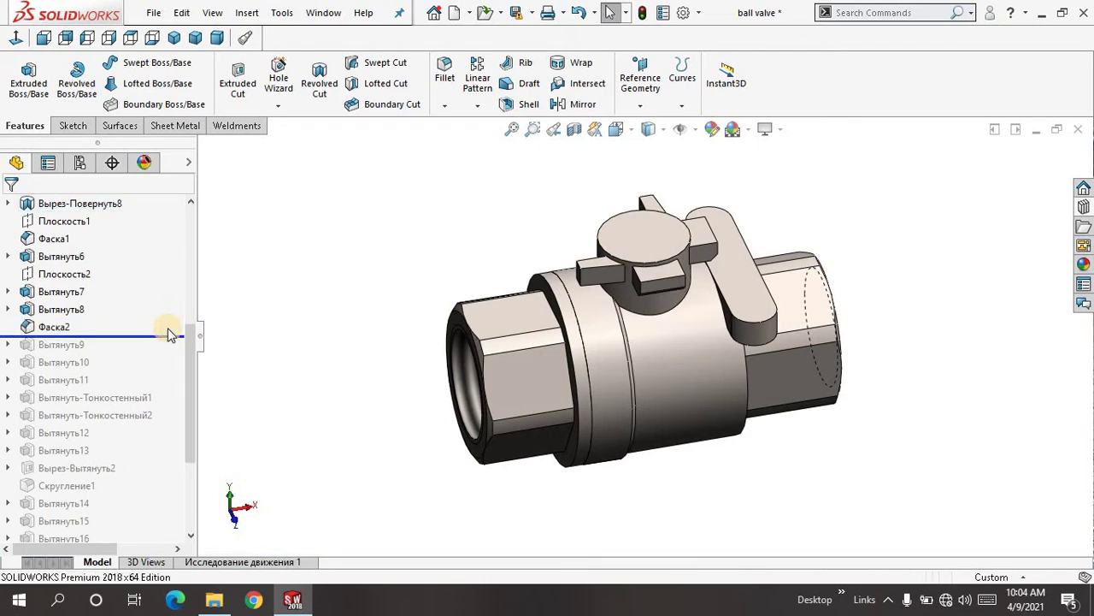
{"action": "middle_click_drag", "start_coordinate": [323, 295], "coordinate": [392, 253]}
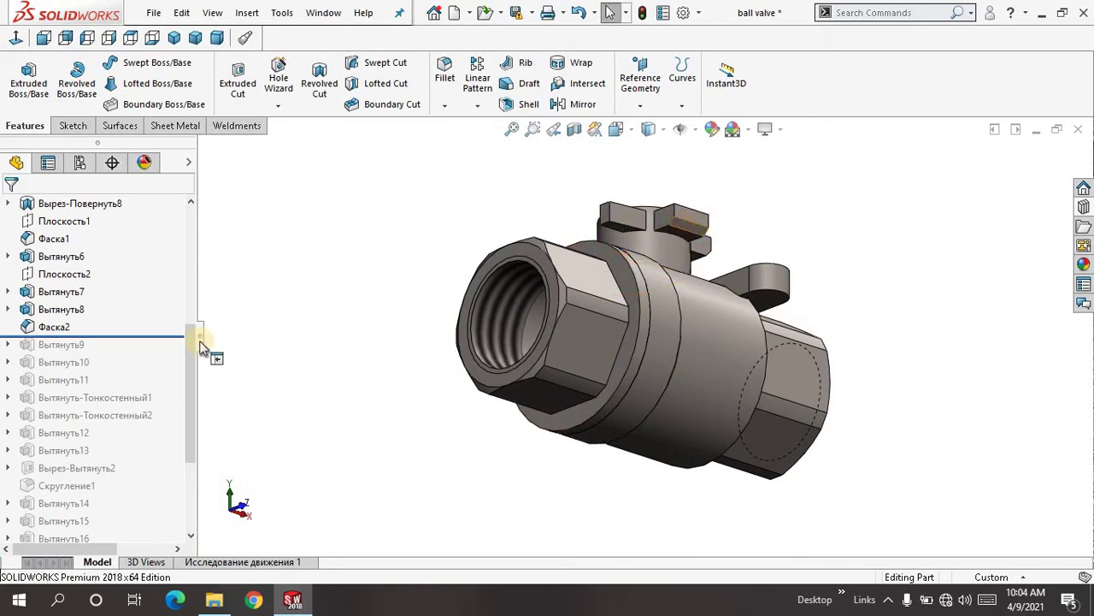
Review the Фаска2 definition, checking its selected lug edges, distance and angle, and close it unchanged
{"action": "left_click", "coordinate": [53, 327]}
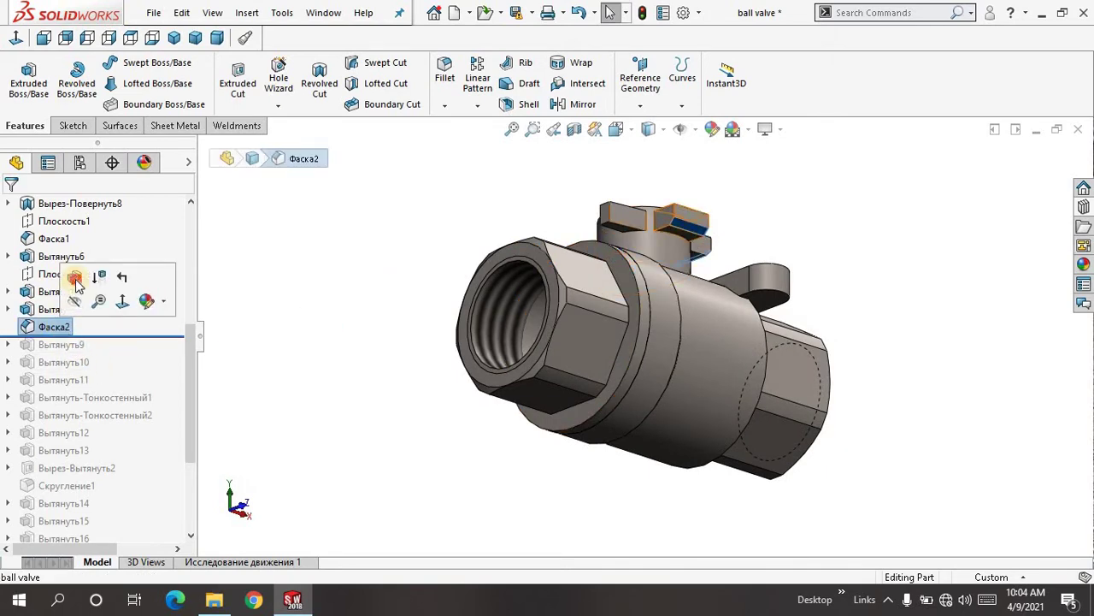
{"action": "left_click", "coordinate": [74, 278]}
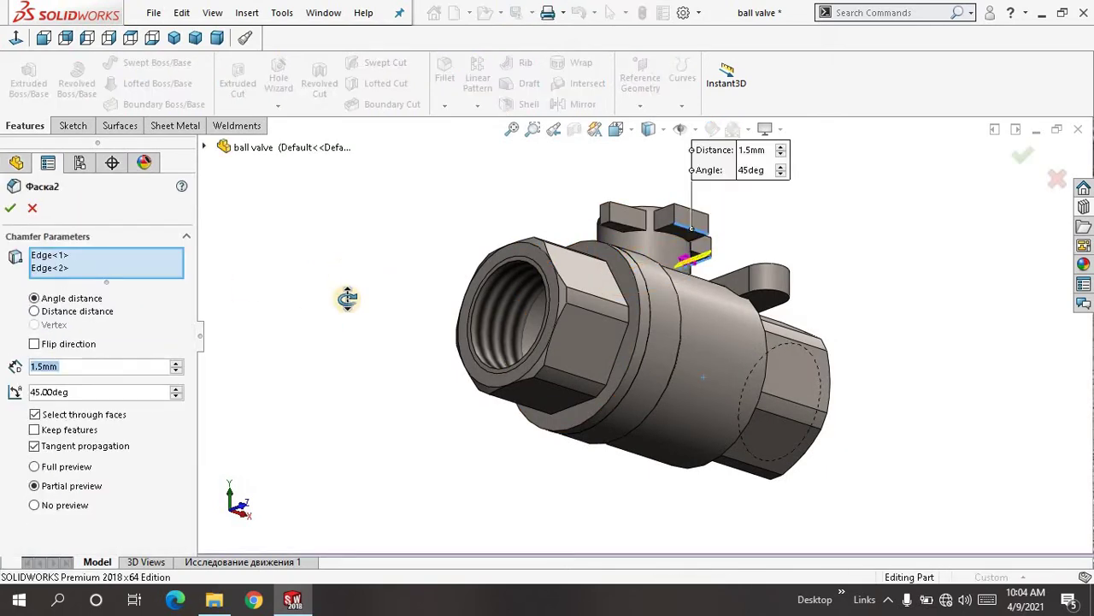
{"action": "middle_click_drag", "start_coordinate": [347, 298], "coordinate": [287, 333]}
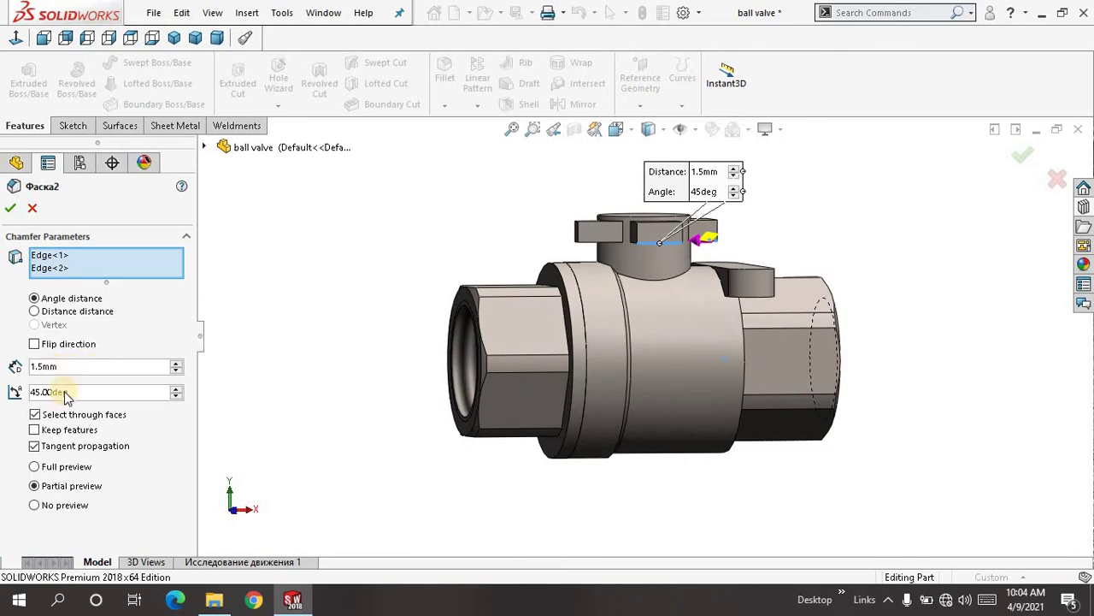
{"action": "left_click", "coordinate": [13, 210]}
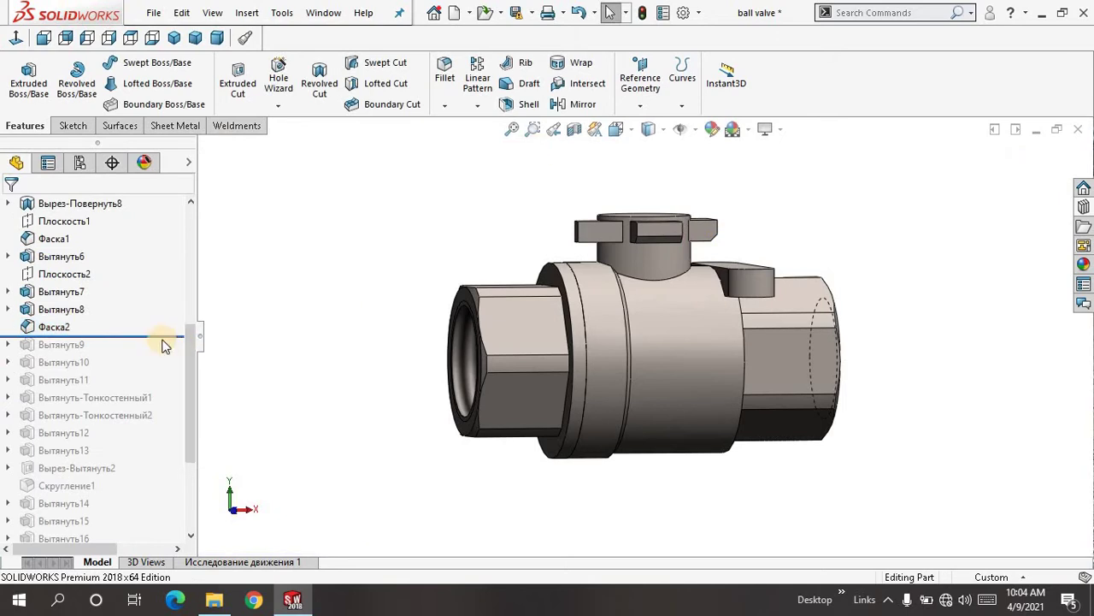
Roll the model forward to include Вытянуть9 and review the hexagon sketch dimension and extrusion depth on the stem boss
{"action": "left_click_drag", "start_coordinate": [169, 336], "coordinate": [161, 344]}
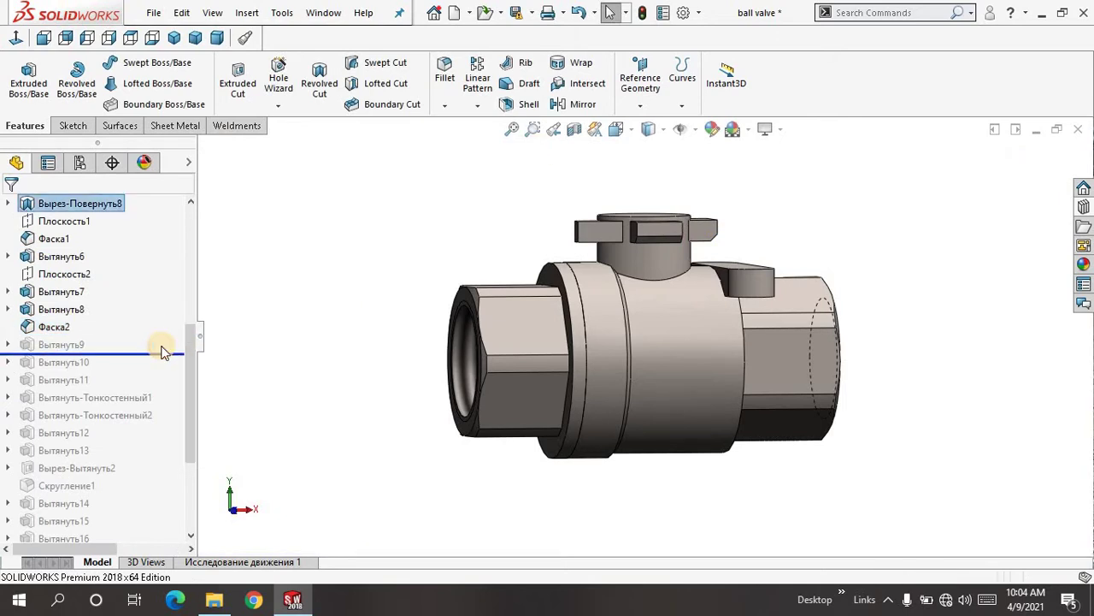
{"action": "middle_click_drag", "start_coordinate": [303, 295], "coordinate": [305, 377]}
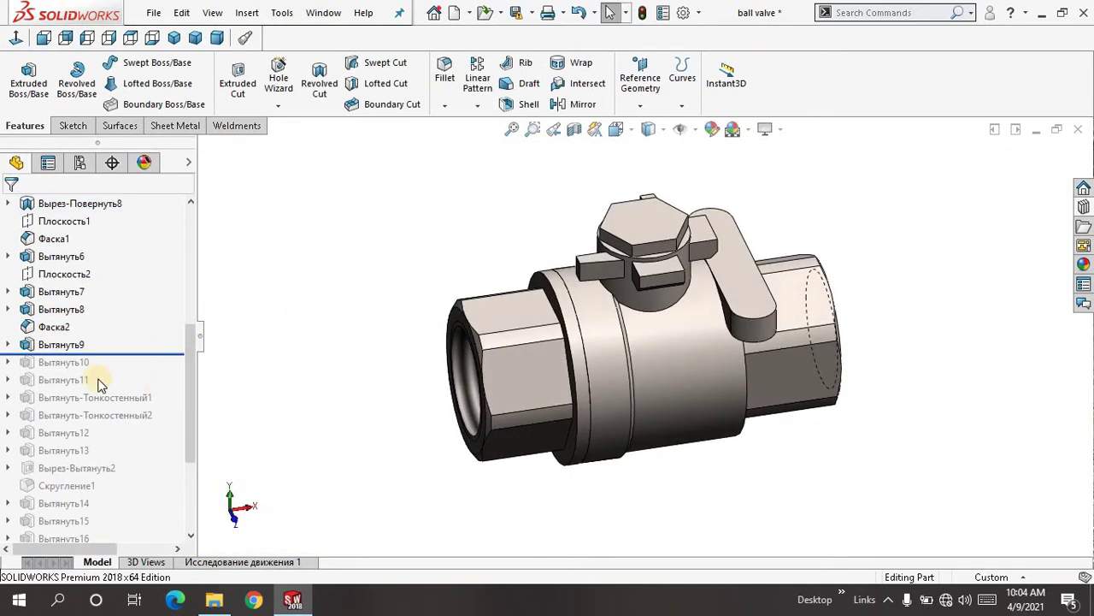
{"action": "left_click", "coordinate": [64, 351]}
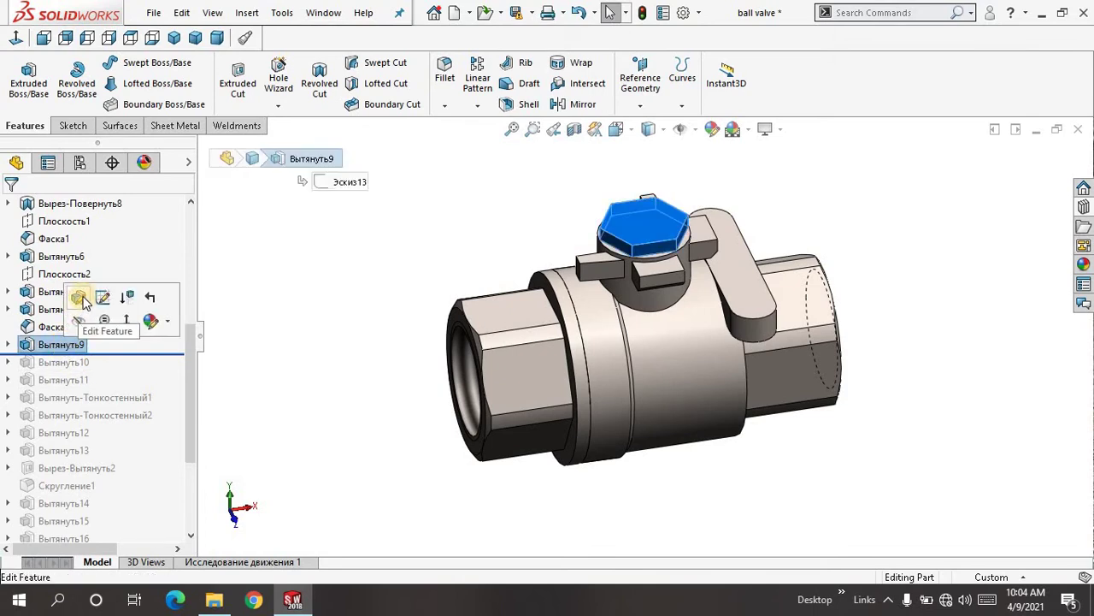
{"action": "left_click", "coordinate": [82, 300]}
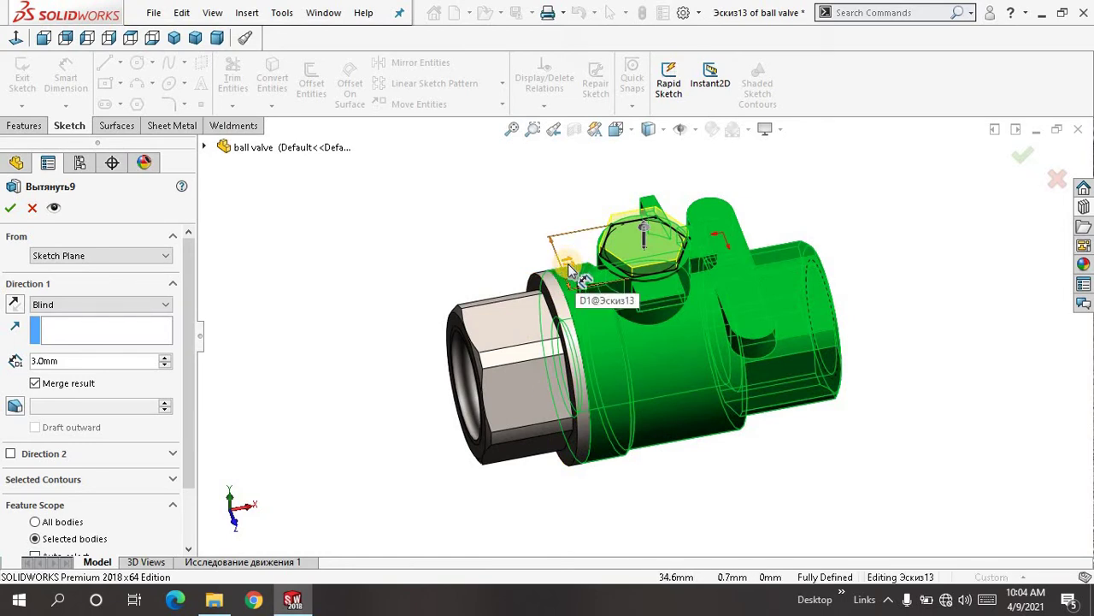
{"action": "left_click", "coordinate": [64, 361]}
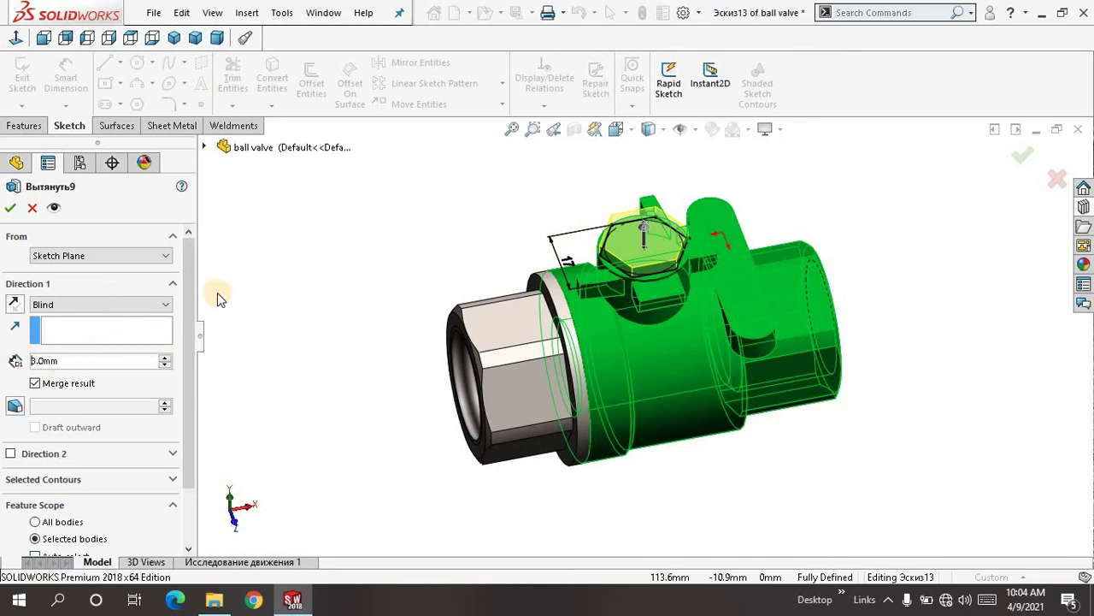
{"action": "right_click", "coordinate": [268, 256]}
{"action": "left_click", "coordinate": [318, 189]}
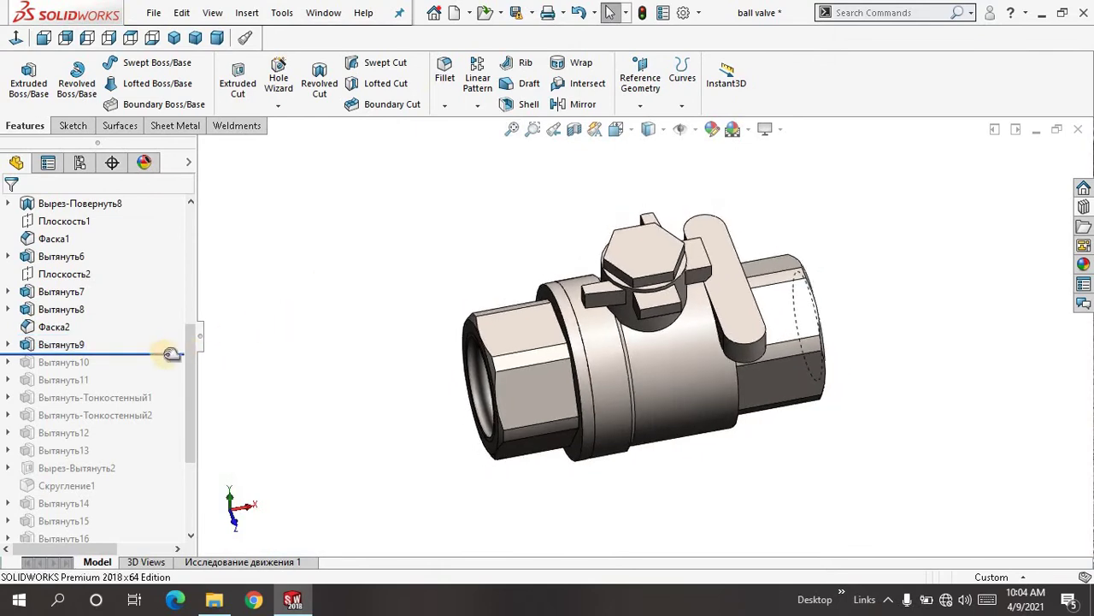
Roll the model forward to include Вытянуть10, the round boss on top of the hexagon
{"action": "left_click_drag", "start_coordinate": [170, 350], "coordinate": [171, 368]}
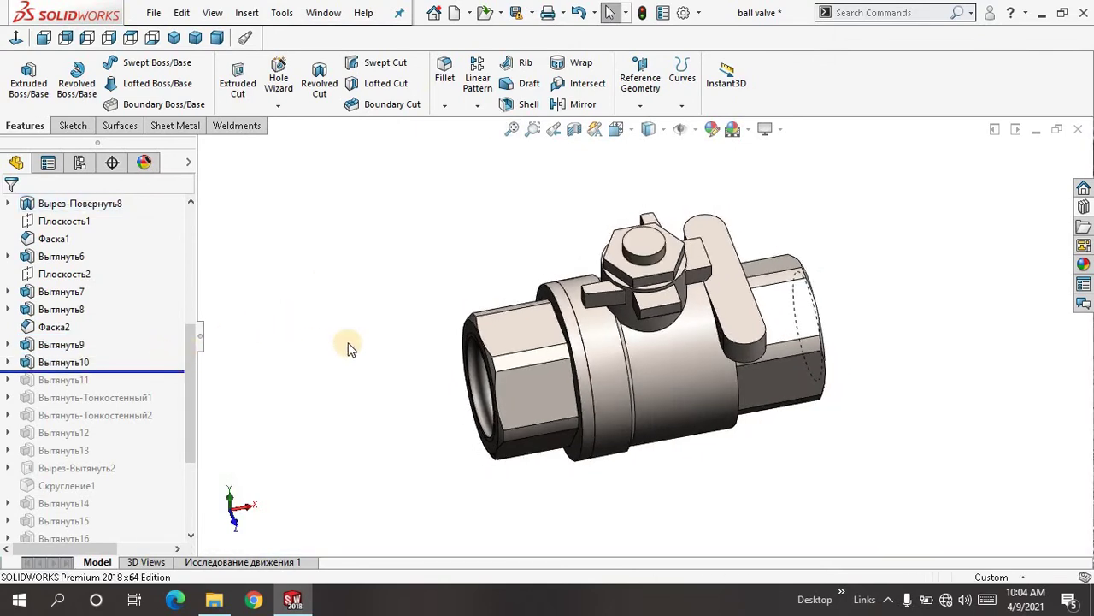
{"action": "middle_click_drag", "start_coordinate": [354, 325], "coordinate": [354, 300]}
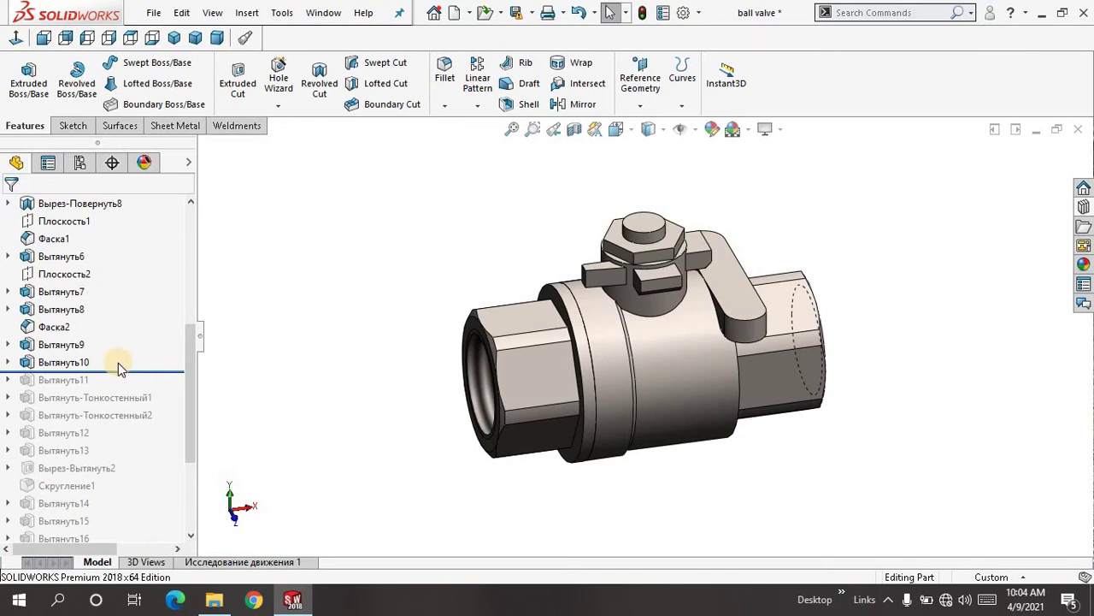
Review the Вытянуть10 definition, checking the round boss's sketch diameter and blind depth, and close it unchanged
{"action": "left_click", "coordinate": [73, 363]}
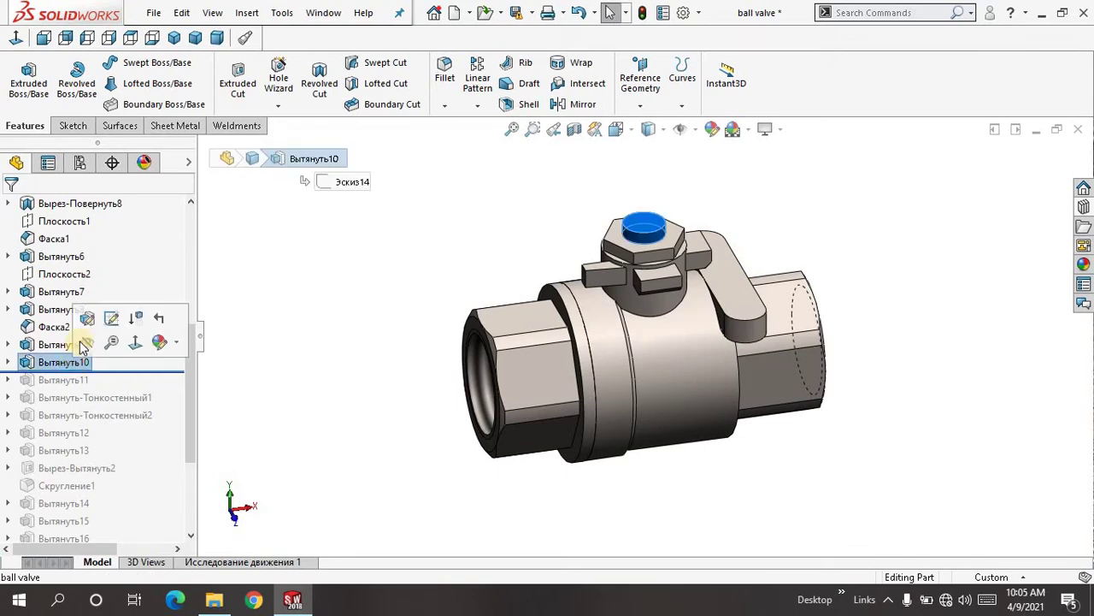
{"action": "left_click", "coordinate": [87, 321]}
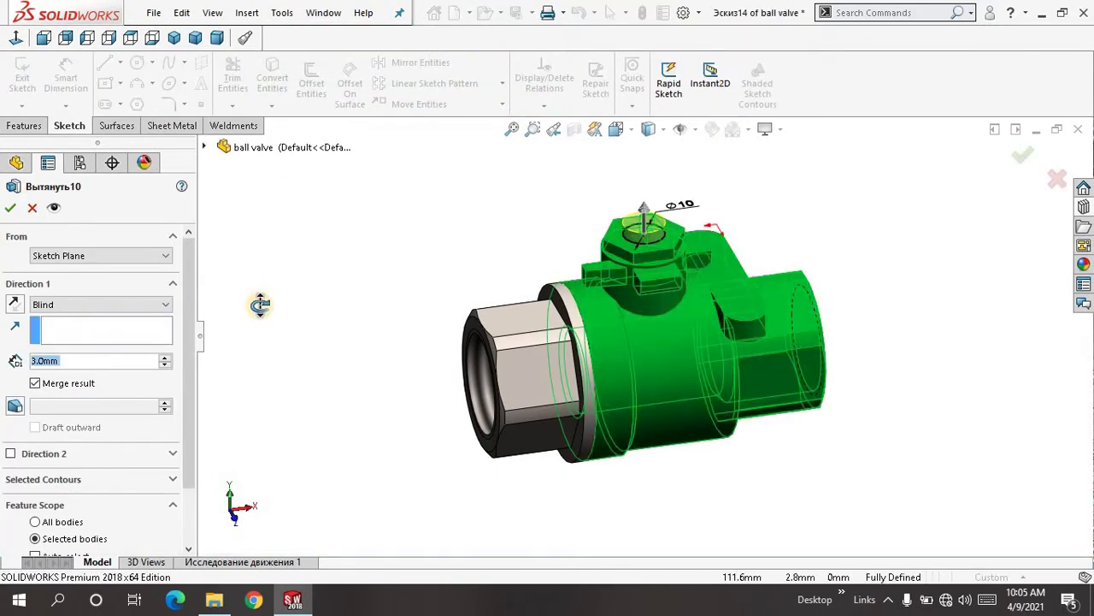
{"action": "middle_click_drag", "start_coordinate": [255, 329], "coordinate": [249, 326]}
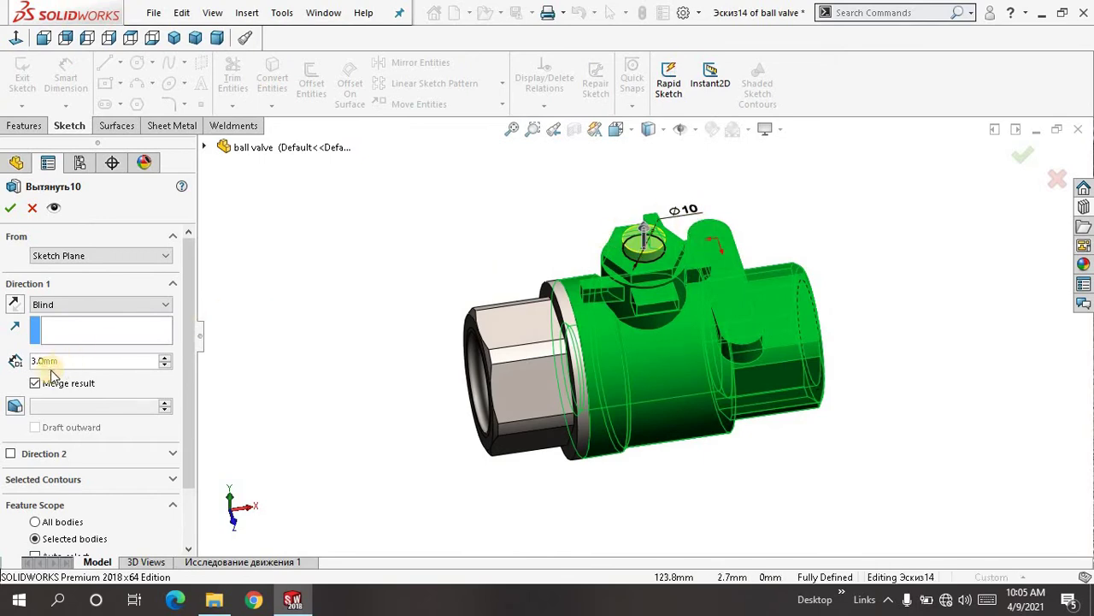
{"action": "right_click", "coordinate": [321, 231]}
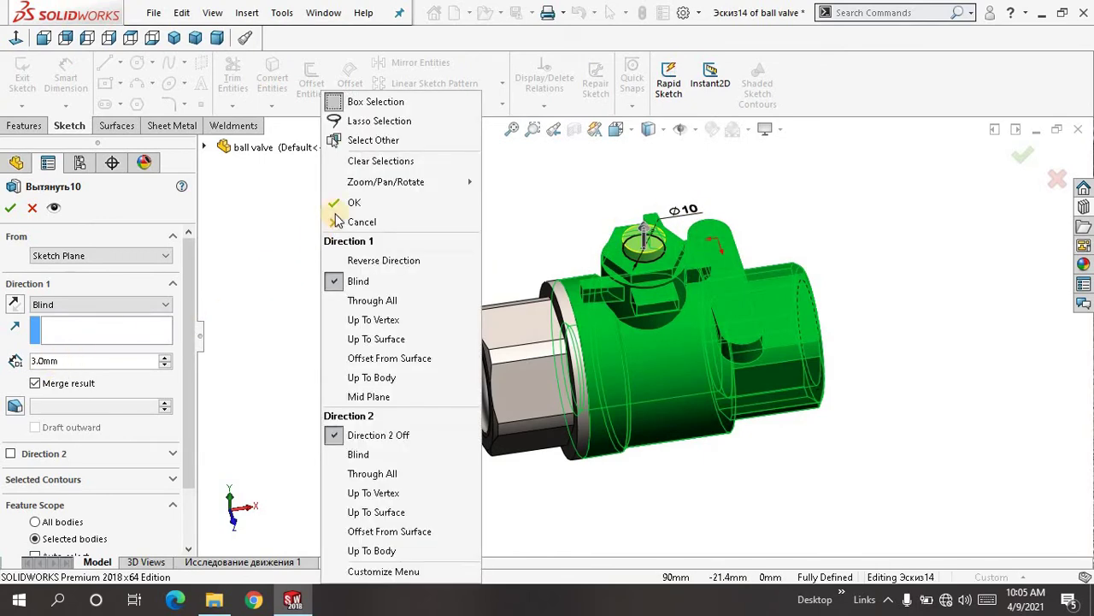
{"action": "left_click", "coordinate": [336, 202]}
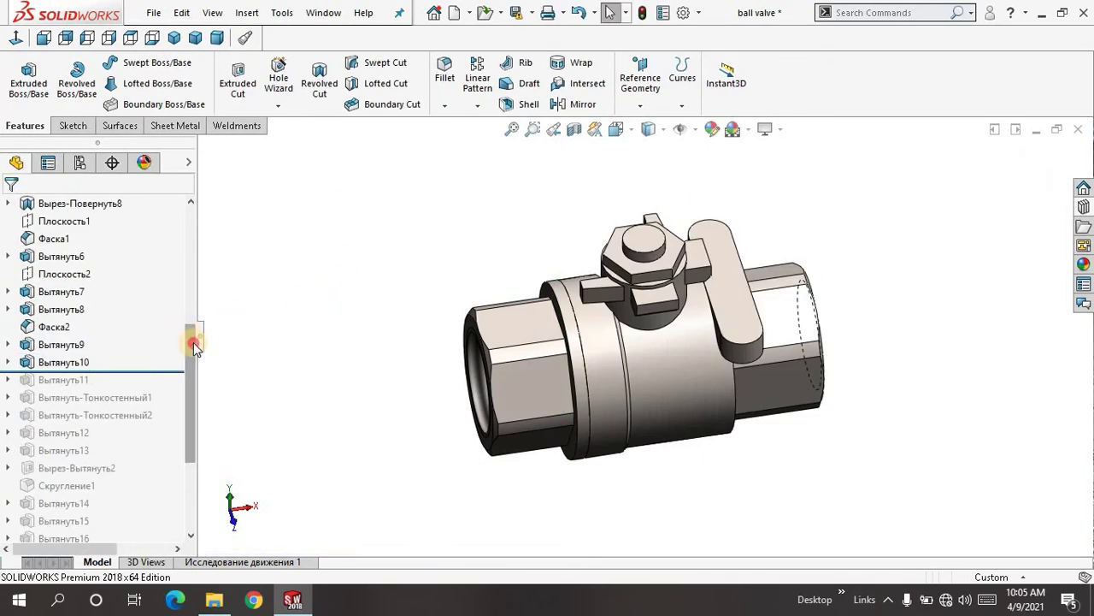
Roll the model forward to include Вытянуть11, the round stem, and review its sketch diameter and Offset From Surface settings
{"action": "left_click_drag", "start_coordinate": [195, 345], "coordinate": [193, 385]}
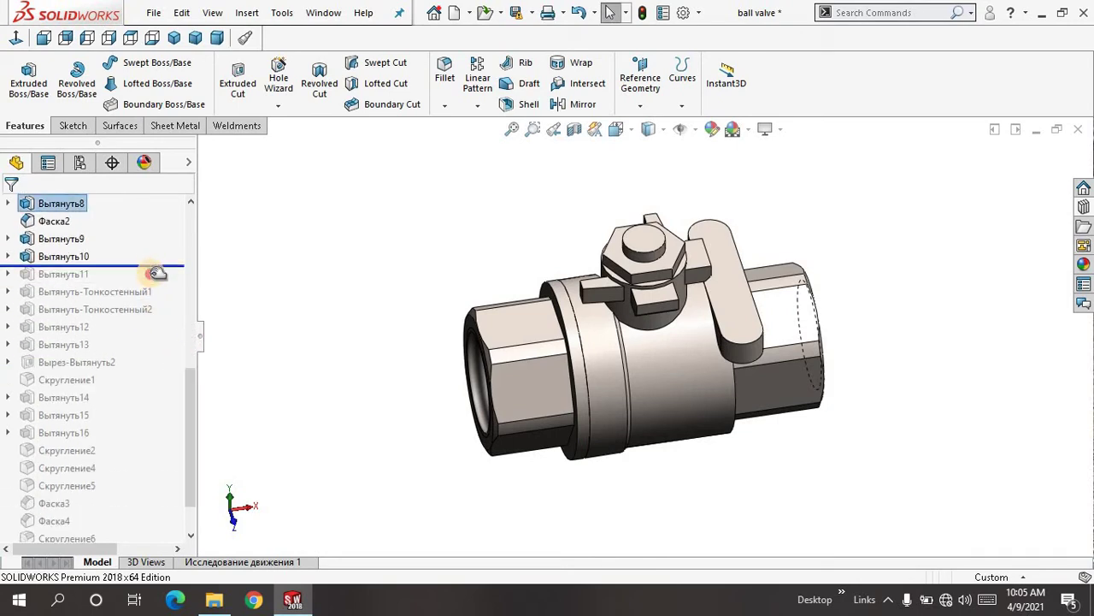
{"action": "left_click_drag", "start_coordinate": [157, 272], "coordinate": [151, 285]}
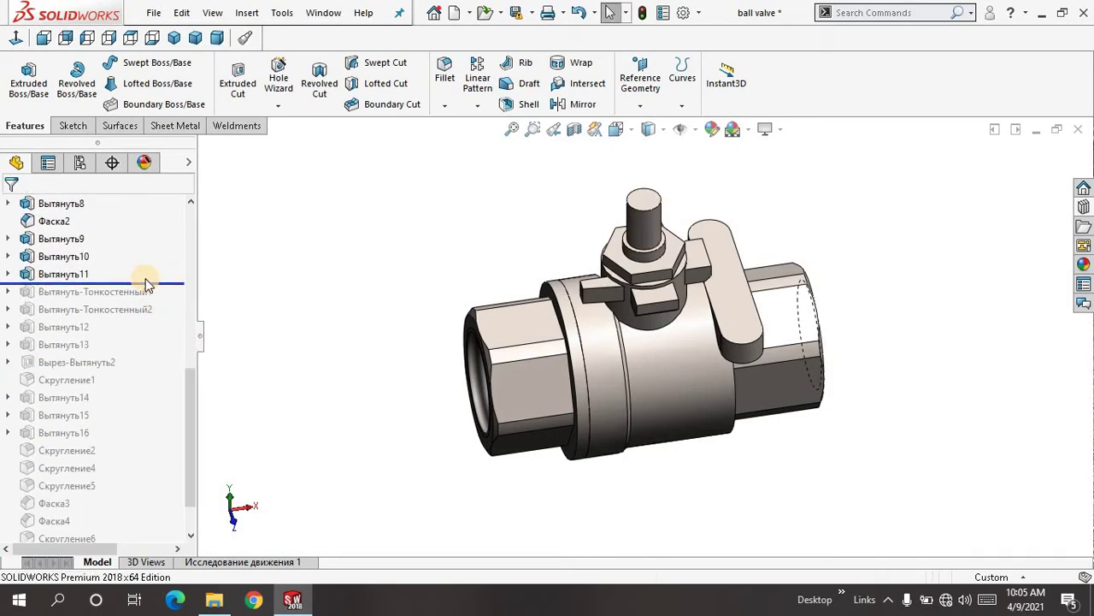
{"action": "left_click", "coordinate": [77, 275]}
{"action": "left_click", "coordinate": [89, 237]}
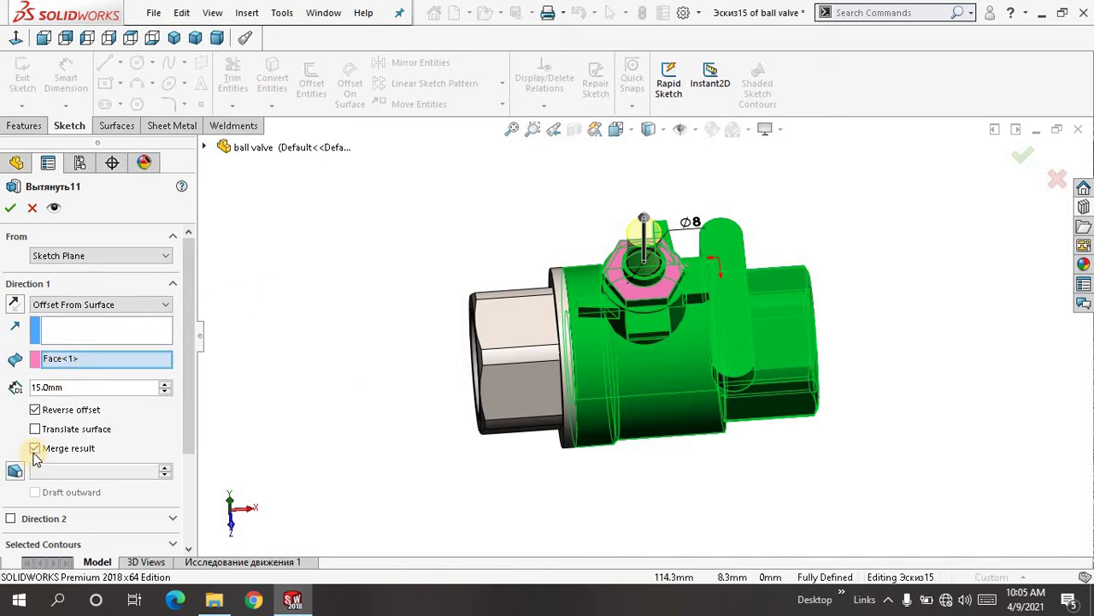
{"action": "right_click", "coordinate": [276, 294]}
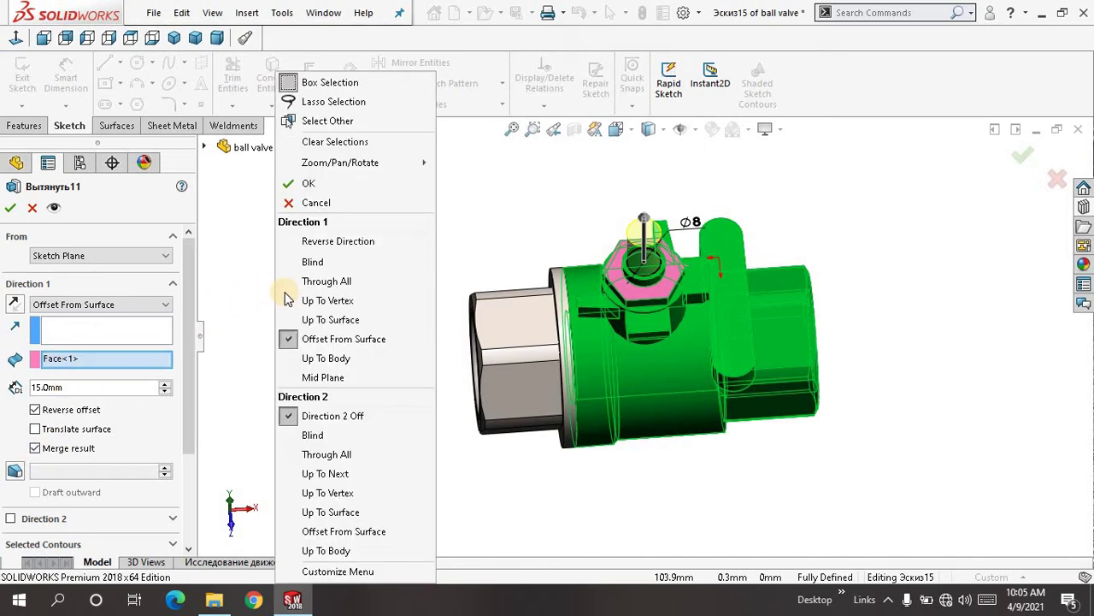
{"action": "left_click", "coordinate": [340, 186]}
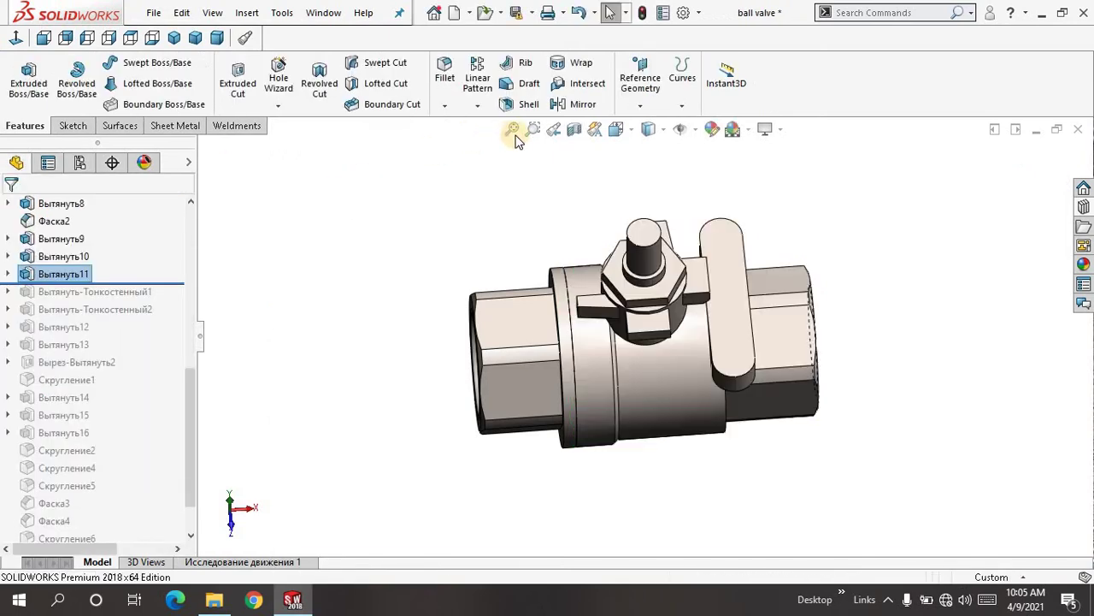
{"action": "middle_click_drag", "start_coordinate": [438, 236], "coordinate": [421, 179]}
{"action": "middle_click_drag", "start_coordinate": [346, 320], "coordinate": [345, 268]}
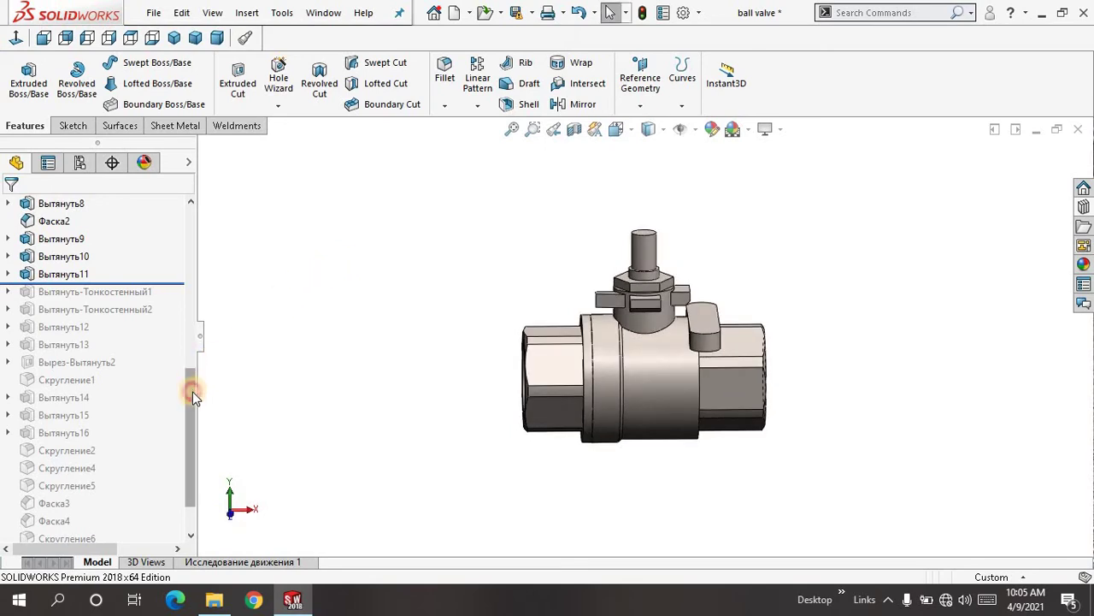
Roll the model forward to include Вытянуть-Тонкостенный1, the bent lever handle, and view it from several angles
{"action": "scroll", "coordinate": [193, 395], "scroll_direction": "down", "scroll_amount": 1}
{"action": "left_click_drag", "start_coordinate": [170, 230], "coordinate": [164, 243]}
{"action": "middle_click_drag", "start_coordinate": [386, 252], "coordinate": [389, 266]}
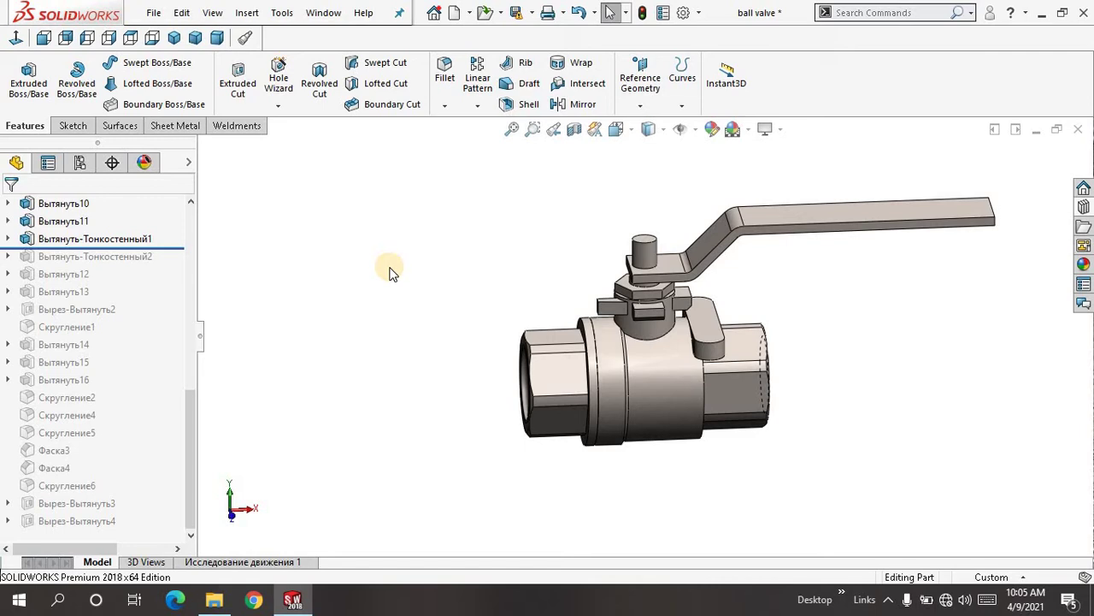
{"action": "middle_click_drag", "start_coordinate": [389, 272], "coordinate": [479, 264]}
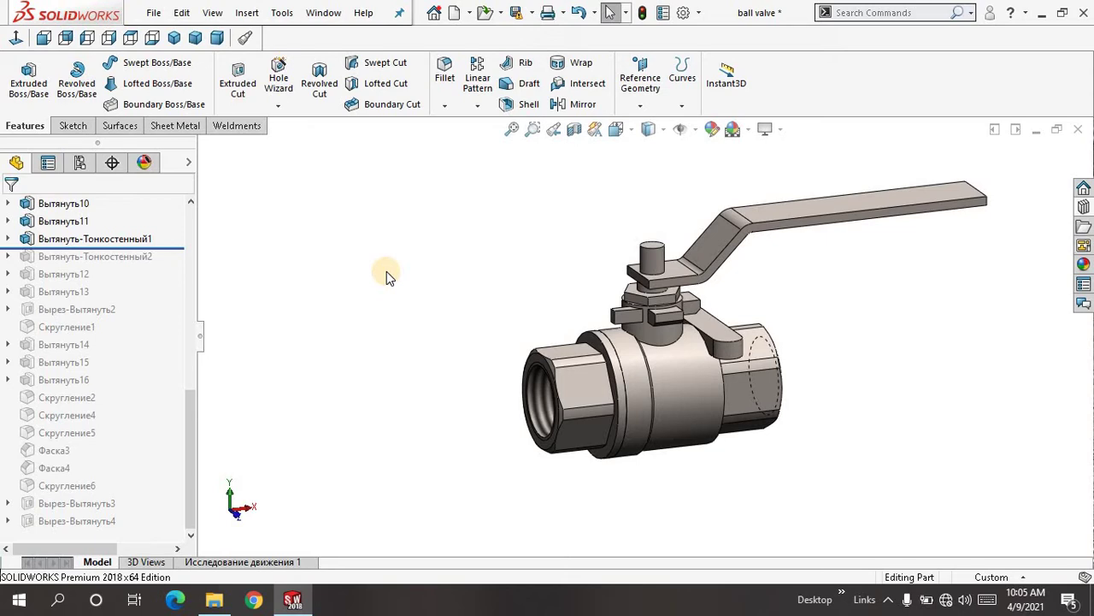
{"action": "middle_click_drag", "start_coordinate": [387, 271], "coordinate": [385, 274]}
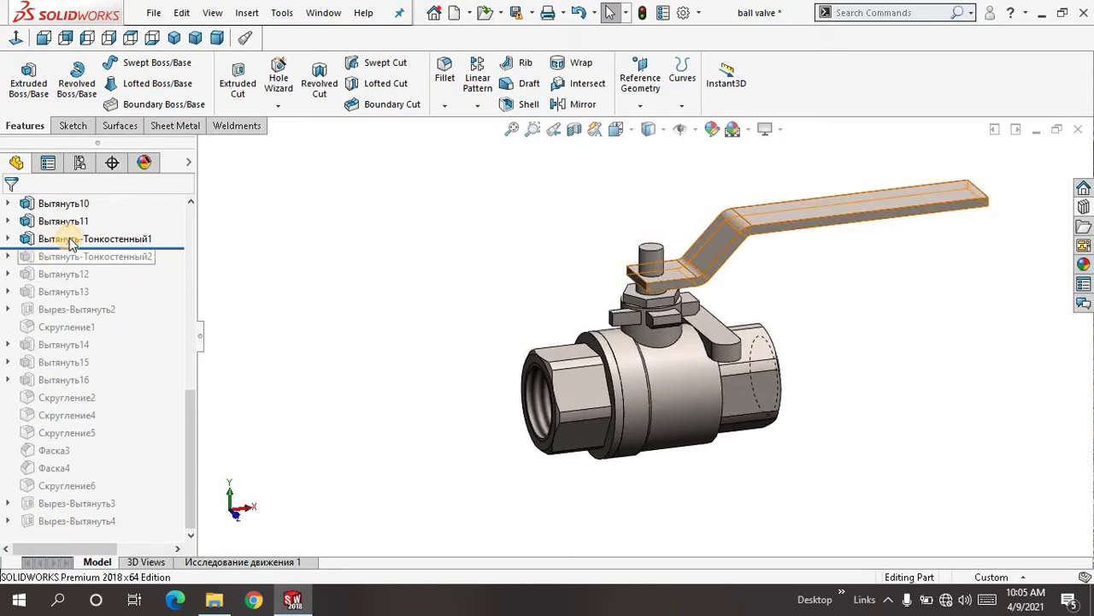
Review the Вытянуть-Тонкостенный1 sketch dimensions and start plane, try to orient the view normal to the sketch, and leave the definition
{"action": "left_click", "coordinate": [71, 239]}
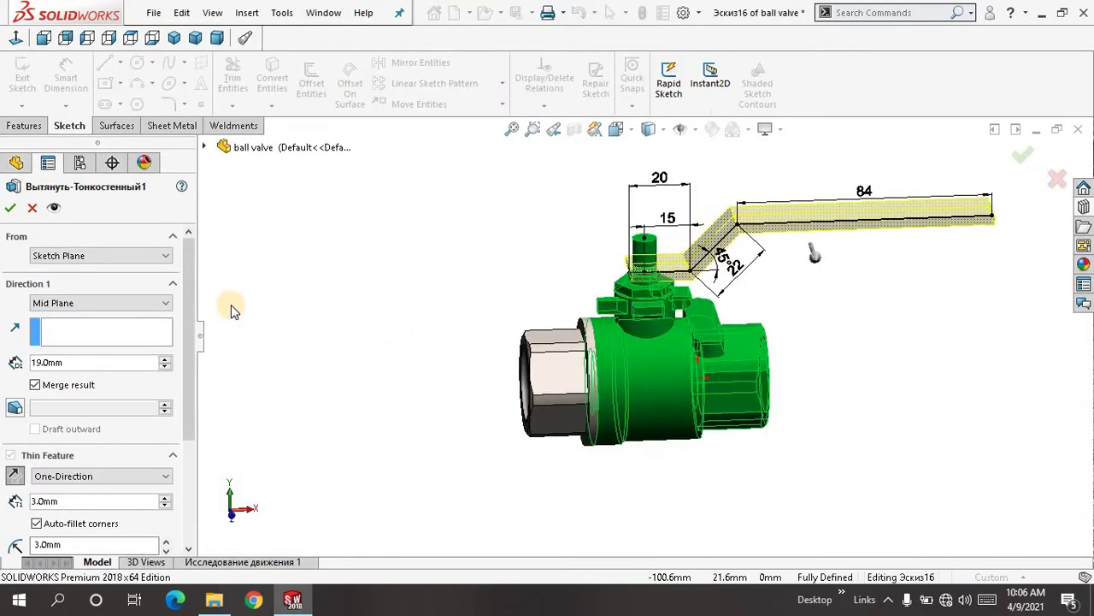
{"action": "left_click", "coordinate": [162, 255]}
{"action": "left_click", "coordinate": [156, 269]}
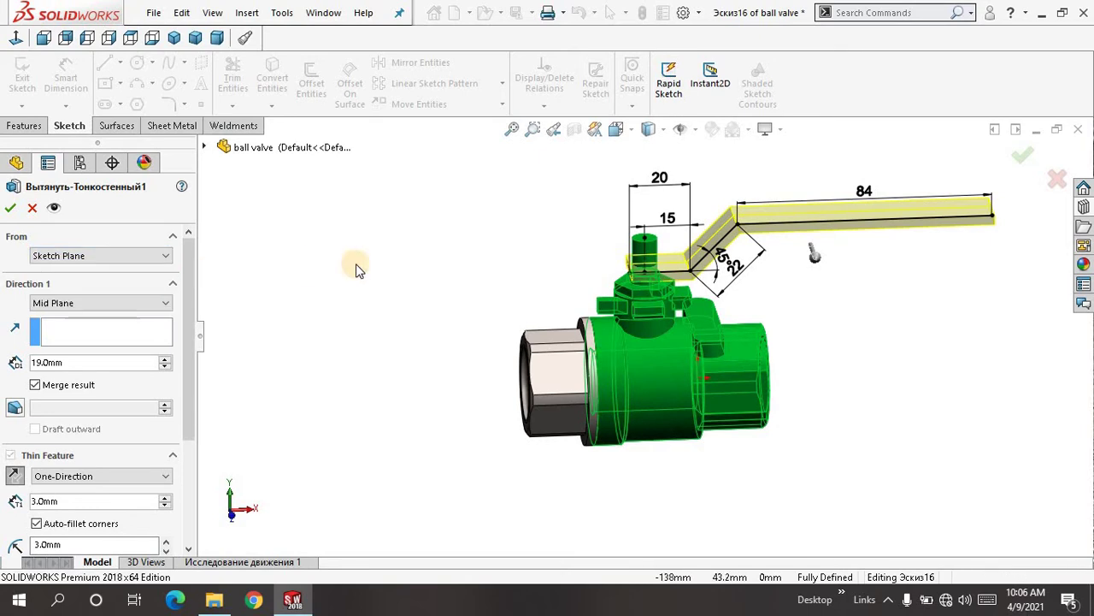
{"action": "middle_click_drag", "start_coordinate": [412, 244], "coordinate": [404, 214]}
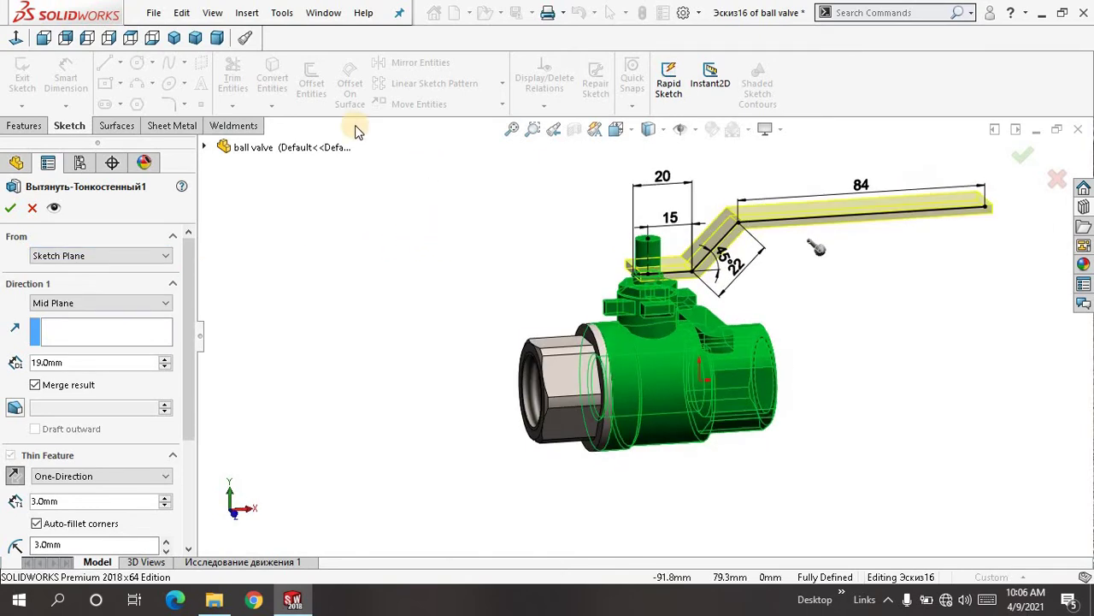
{"action": "left_click", "coordinate": [13, 43]}
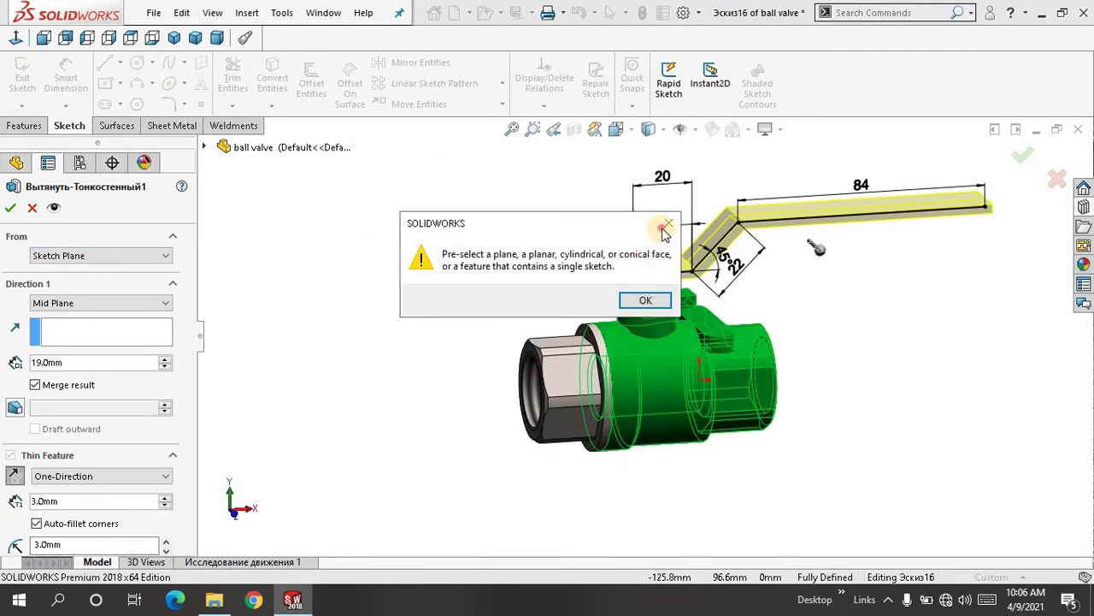
{"action": "left_click", "coordinate": [666, 226]}
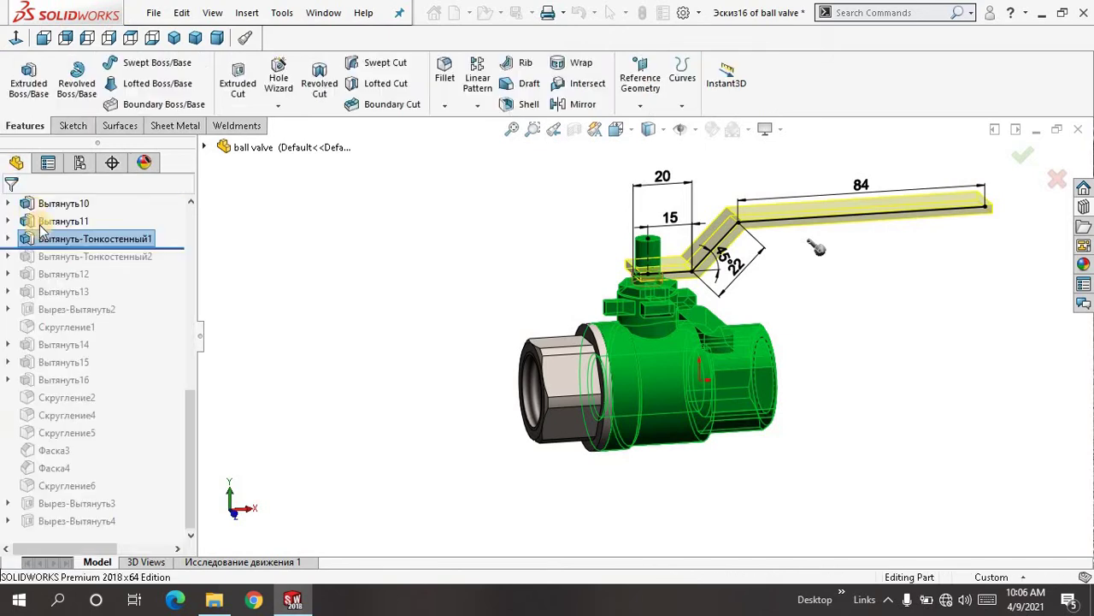
{"action": "left_click", "coordinate": [100, 240]}
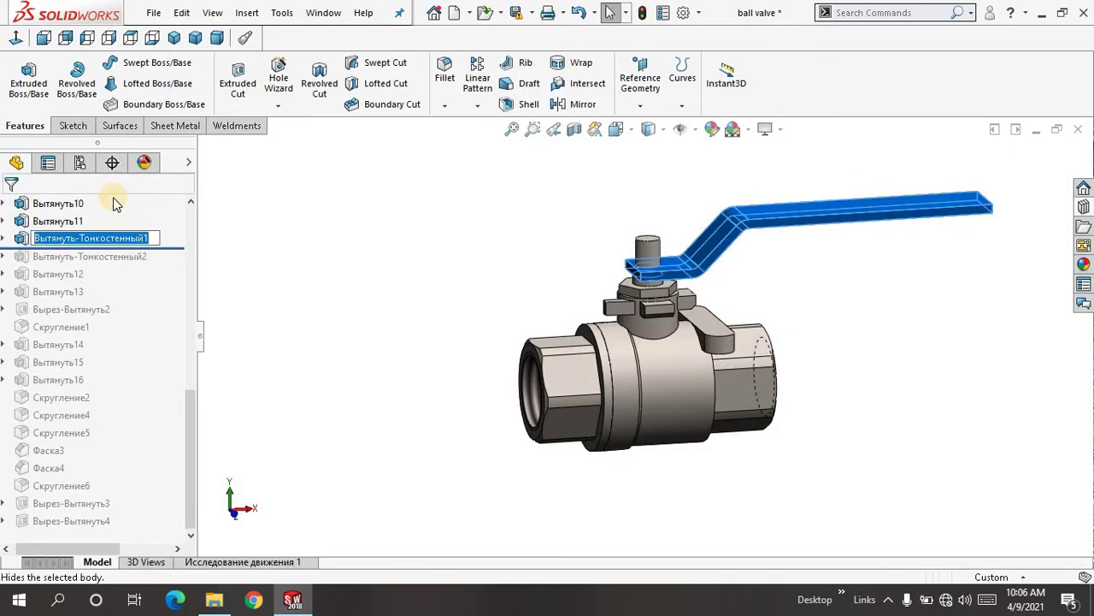
{"action": "left_click", "coordinate": [276, 242]}
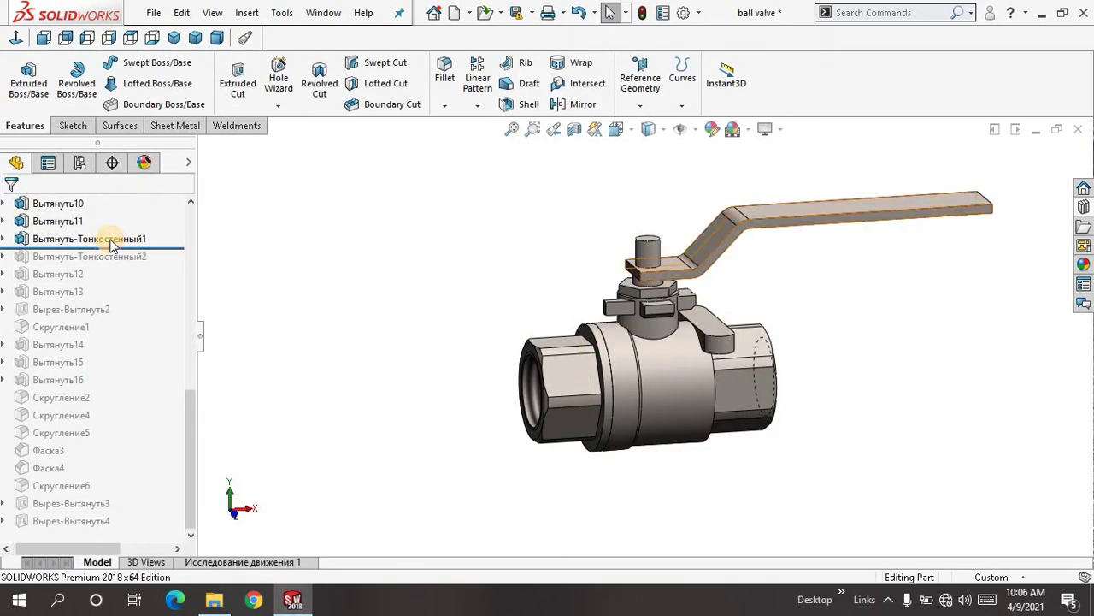
Reopen the lever handle's thin extrusion definition and examine its dimensioned profile sketch from the front and at an angle
{"action": "left_click", "coordinate": [111, 242]}
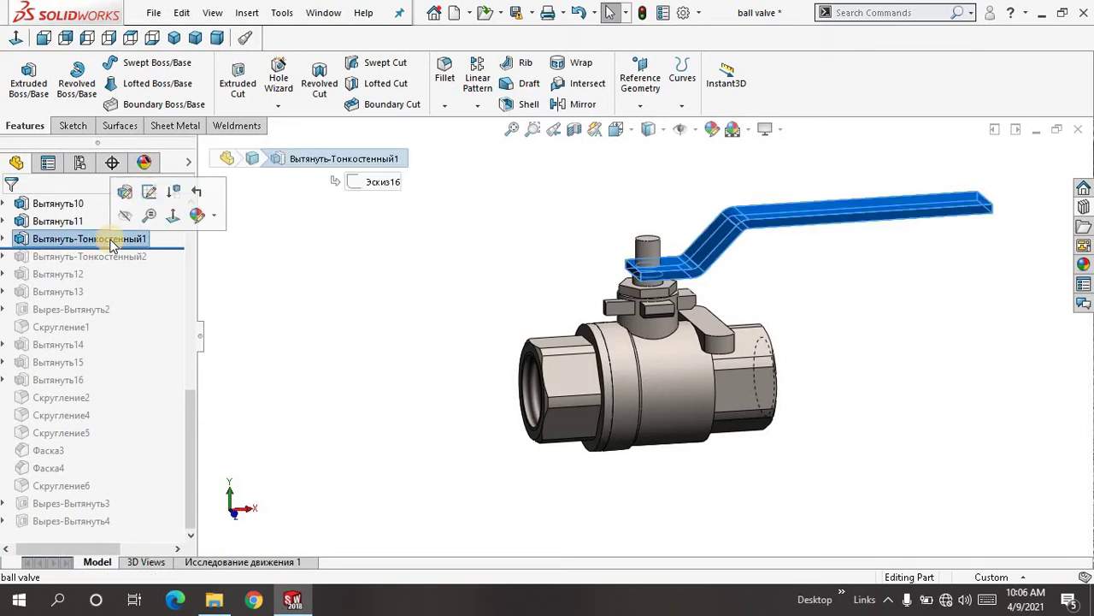
{"action": "left_click", "coordinate": [126, 197]}
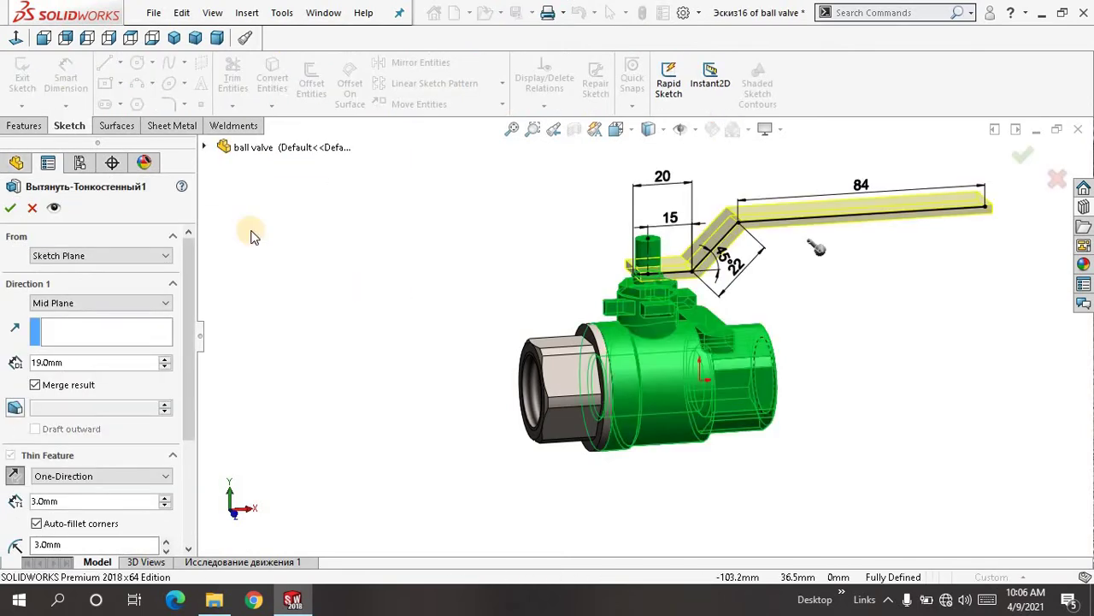
{"action": "left_click", "coordinate": [17, 41]}
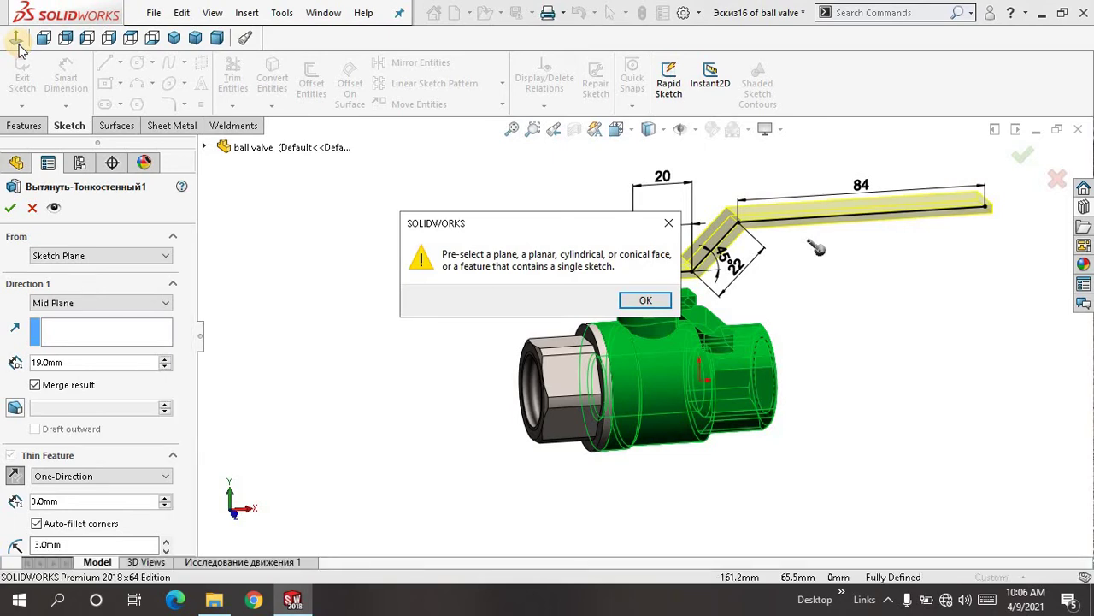
{"action": "left_click", "coordinate": [666, 228]}
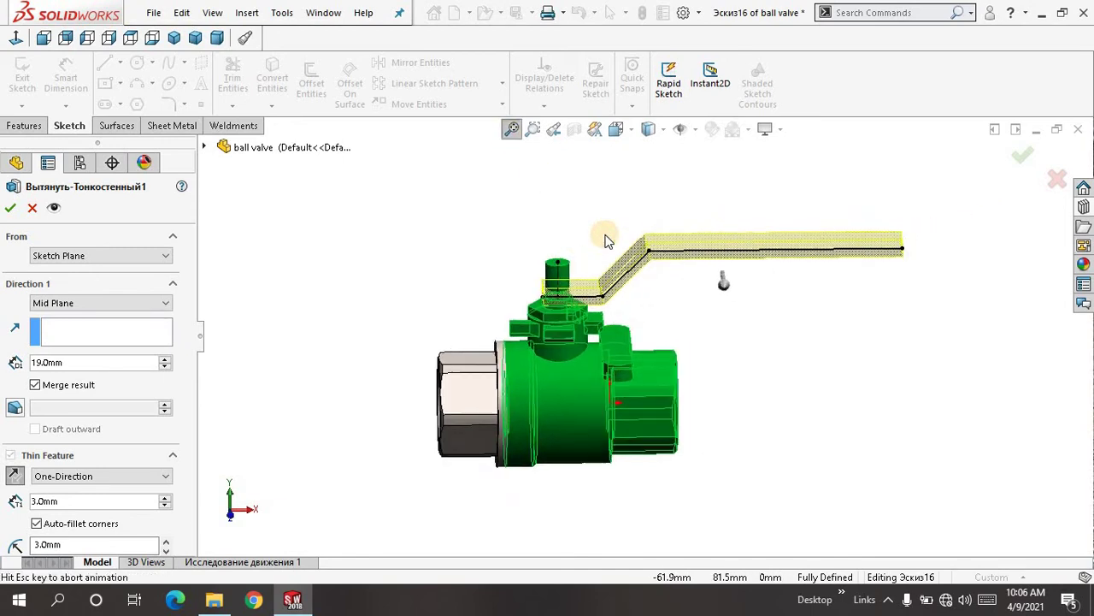
{"action": "mouse_move", "coordinate": [608, 194]}
{"action": "middle_mouse_down"}
{"action": "mouse_move", "coordinate": [630, 171]}
{"action": "mouse_move", "coordinate": [611, 182]}
{"action": "mouse_move", "coordinate": [606, 201]}
{"action": "middle_mouse_up"}
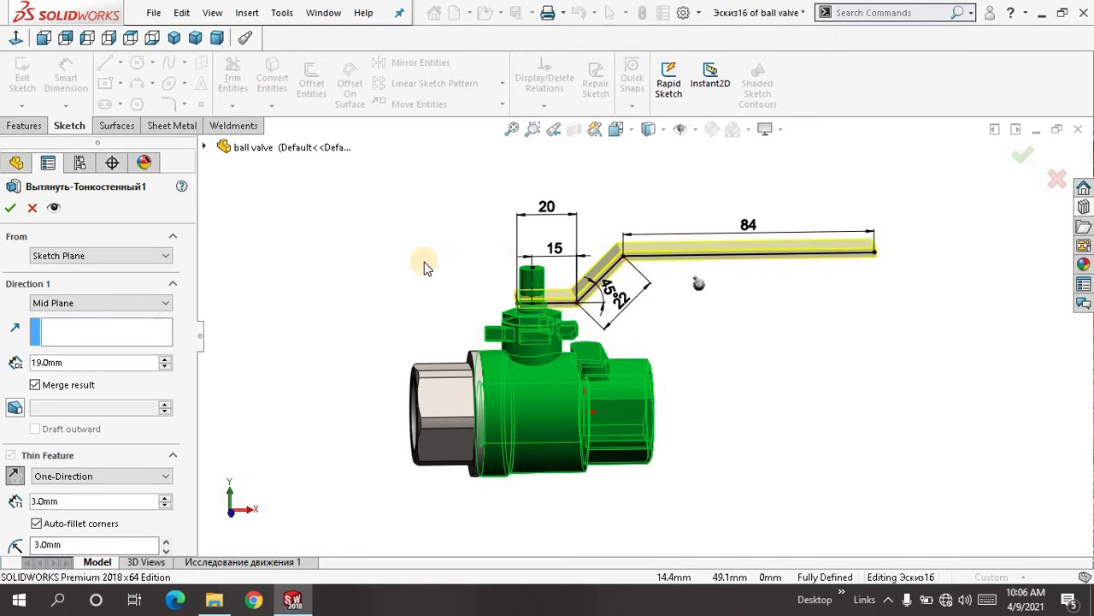
{"action": "middle_click_drag", "start_coordinate": [426, 261], "coordinate": [377, 278]}
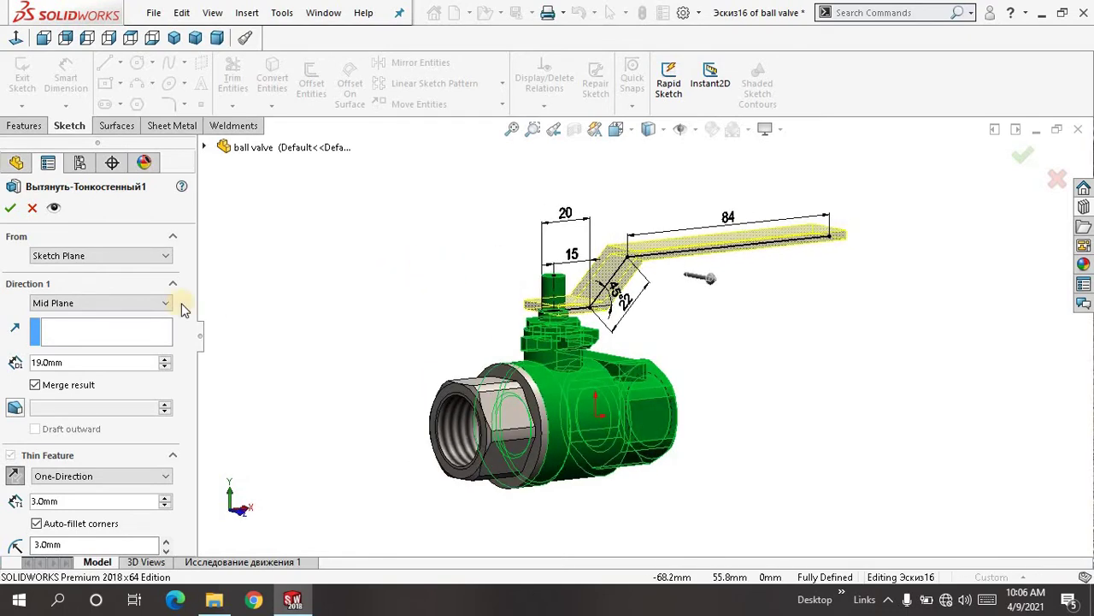
Review the handle extrusion's Mid Plane end condition, width and thin-wall settings, and accept the definition unchanged
{"action": "left_click", "coordinate": [157, 306]}
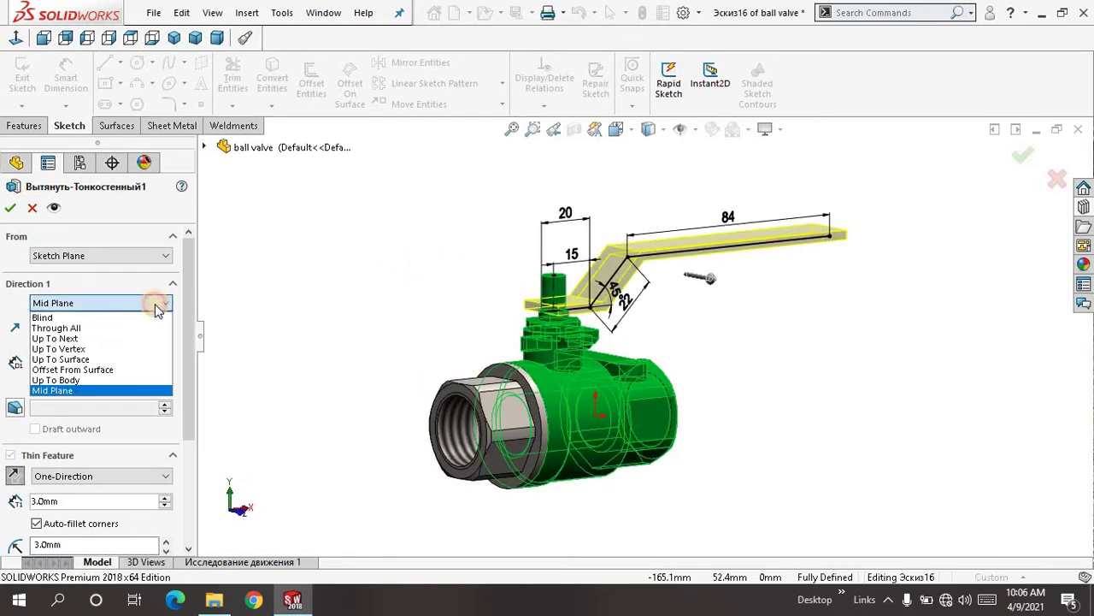
{"action": "left_click", "coordinate": [154, 391]}
{"action": "middle_click_drag", "start_coordinate": [326, 289], "coordinate": [275, 328]}
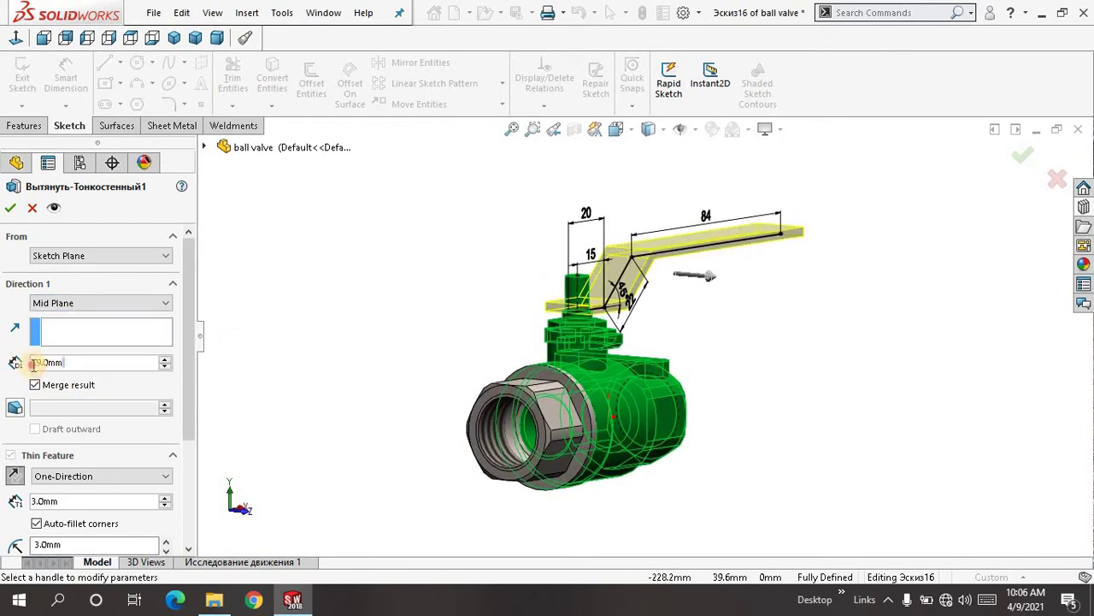
{"action": "middle_click_drag", "start_coordinate": [360, 273], "coordinate": [330, 317]}
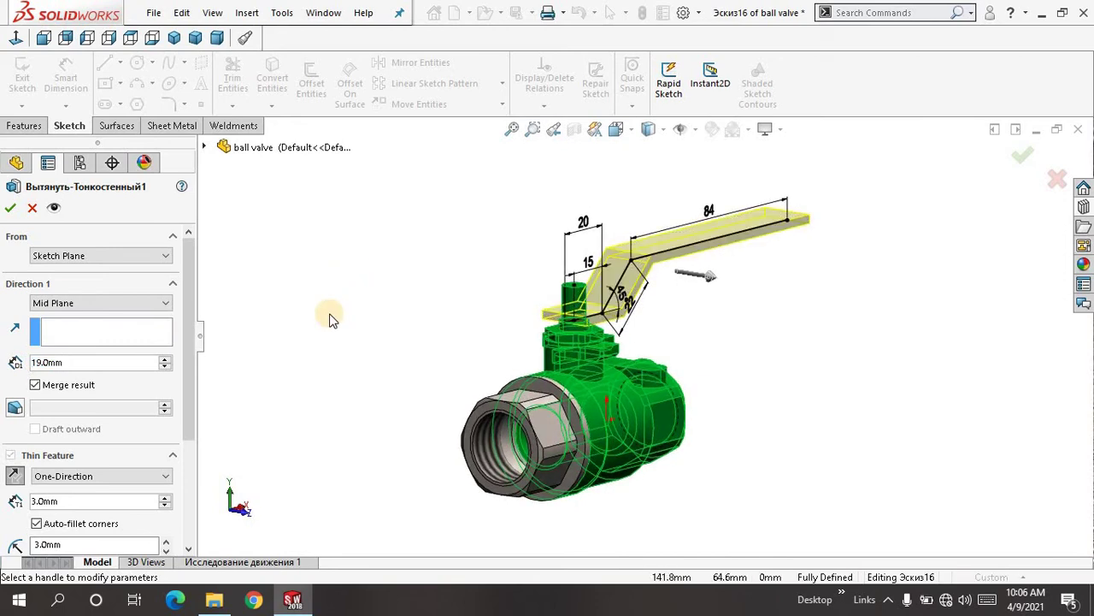
{"action": "right_click", "coordinate": [351, 207]}
{"action": "left_click", "coordinate": [276, 234]}
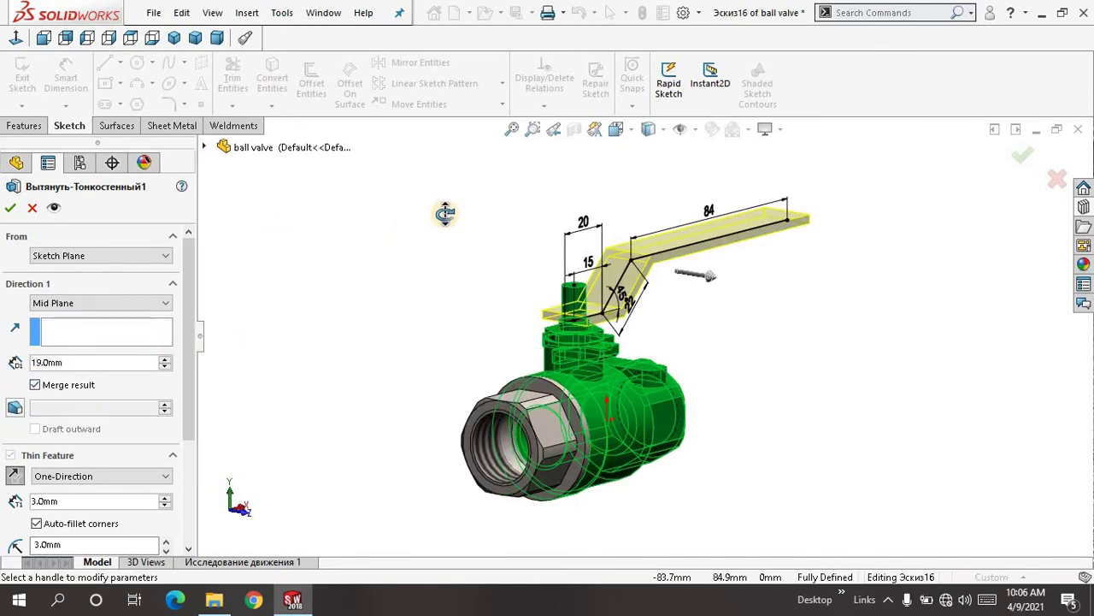
{"action": "middle_click_drag", "start_coordinate": [445, 213], "coordinate": [399, 215]}
{"action": "right_click", "coordinate": [399, 215]}
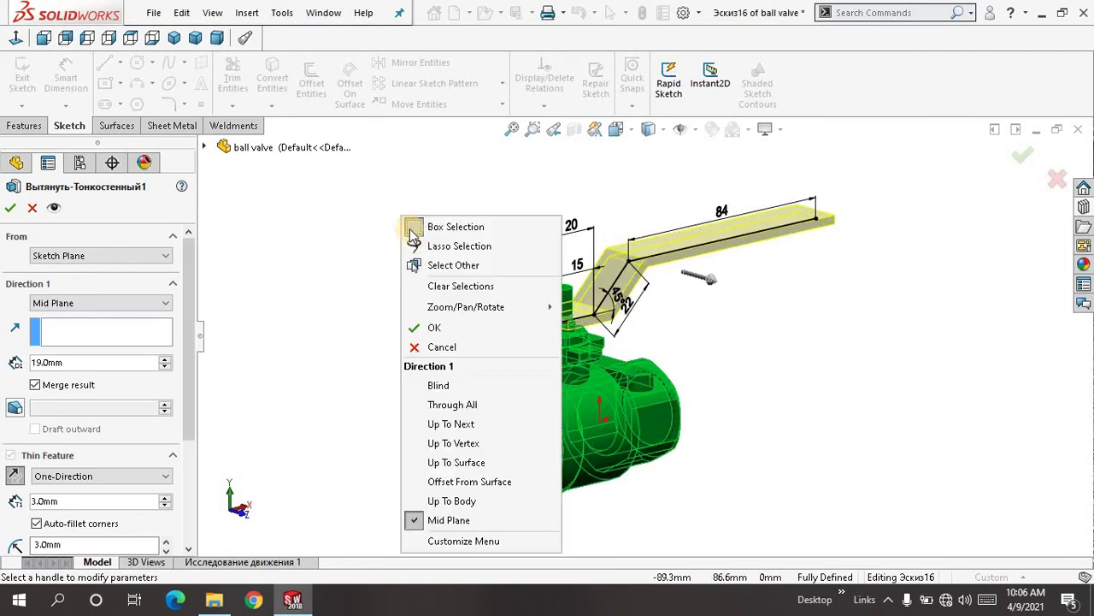
{"action": "left_click", "coordinate": [436, 328]}
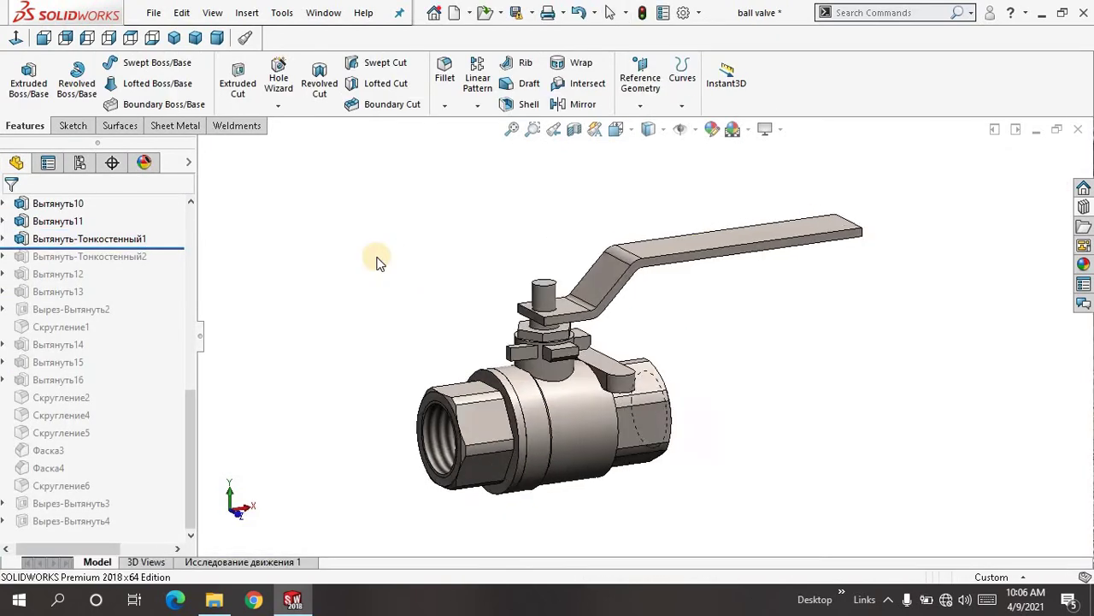
Roll the model forward to include Вытянуть-Тонкостенный2, the bent tab at the lever's stem end, and open its definition
{"action": "left_click_drag", "start_coordinate": [177, 247], "coordinate": [174, 264]}
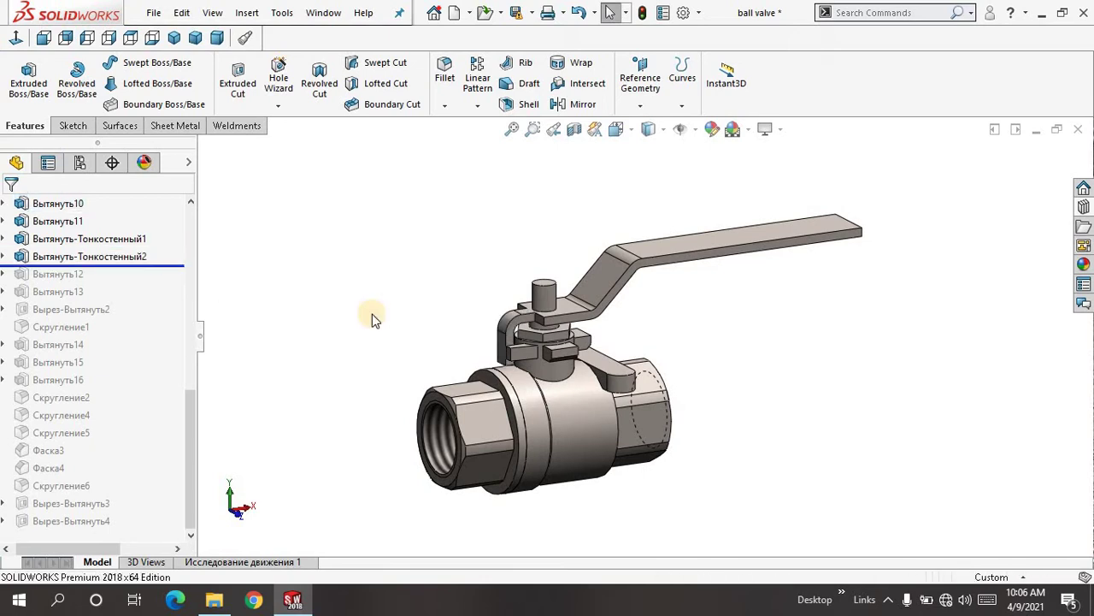
{"action": "left_click", "coordinate": [75, 262]}
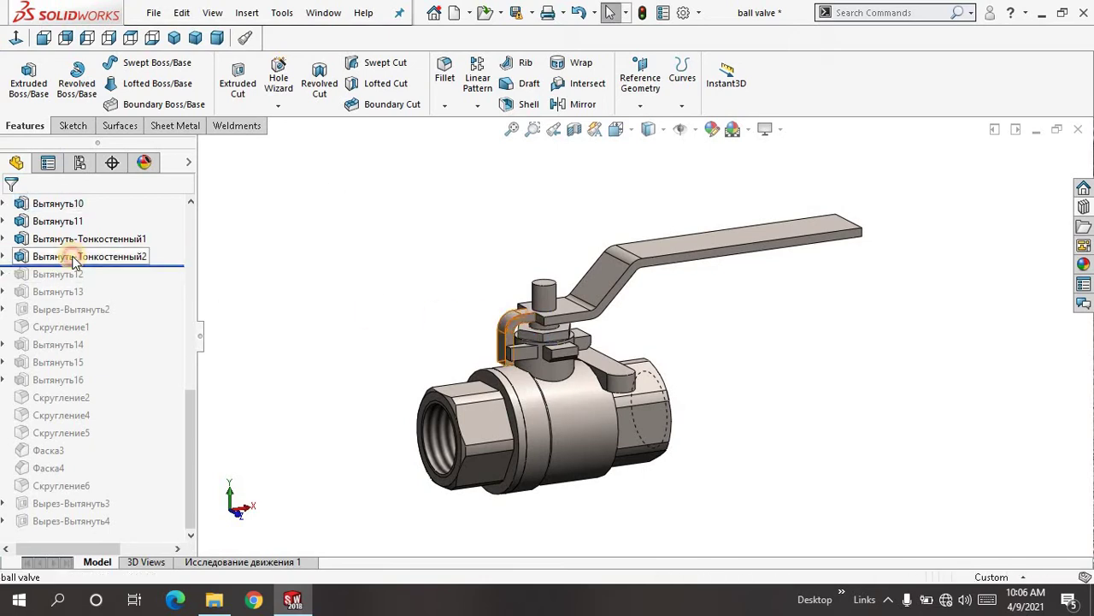
{"action": "left_click", "coordinate": [87, 206]}
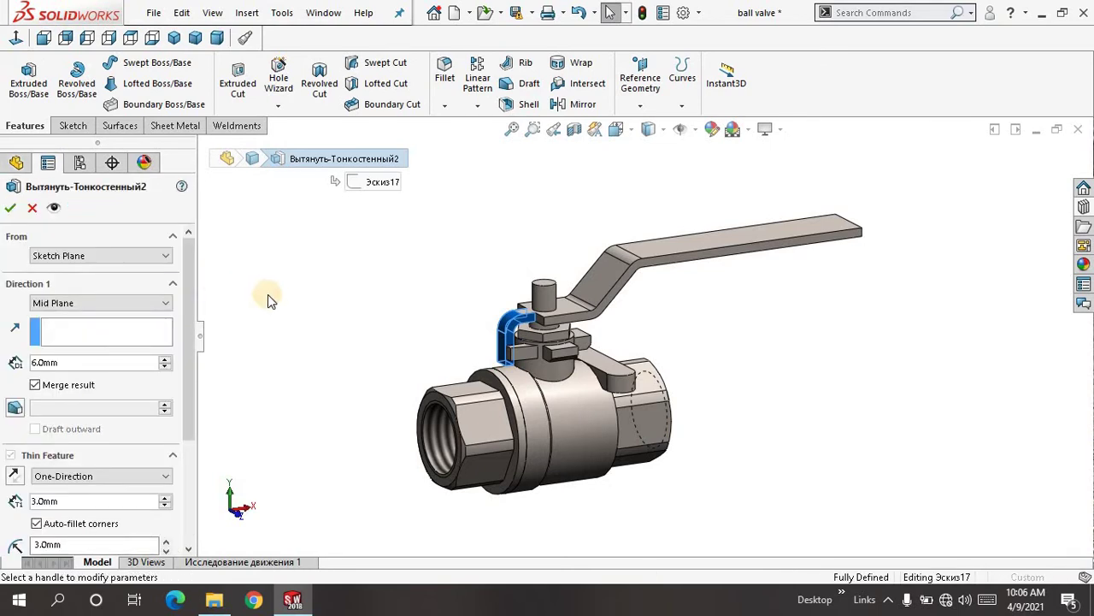
Examine the bent tab's dimensioned L-shaped profile sketch from the front and at an angle, trying to orient the view normal to it
{"action": "middle_click_drag", "start_coordinate": [270, 294], "coordinate": [454, 317]}
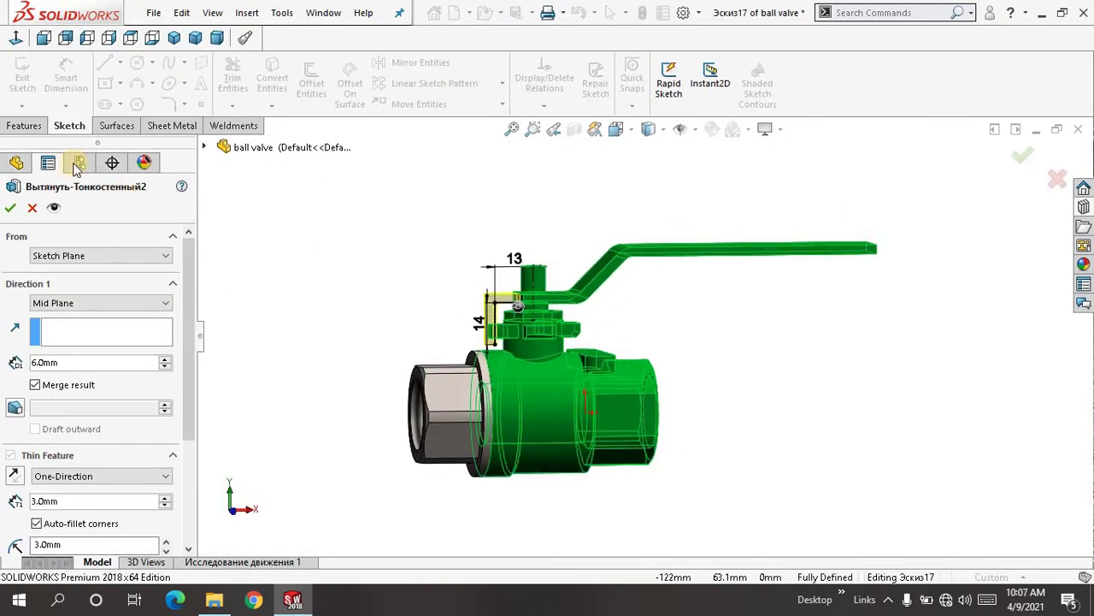
{"action": "left_click", "coordinate": [17, 40]}
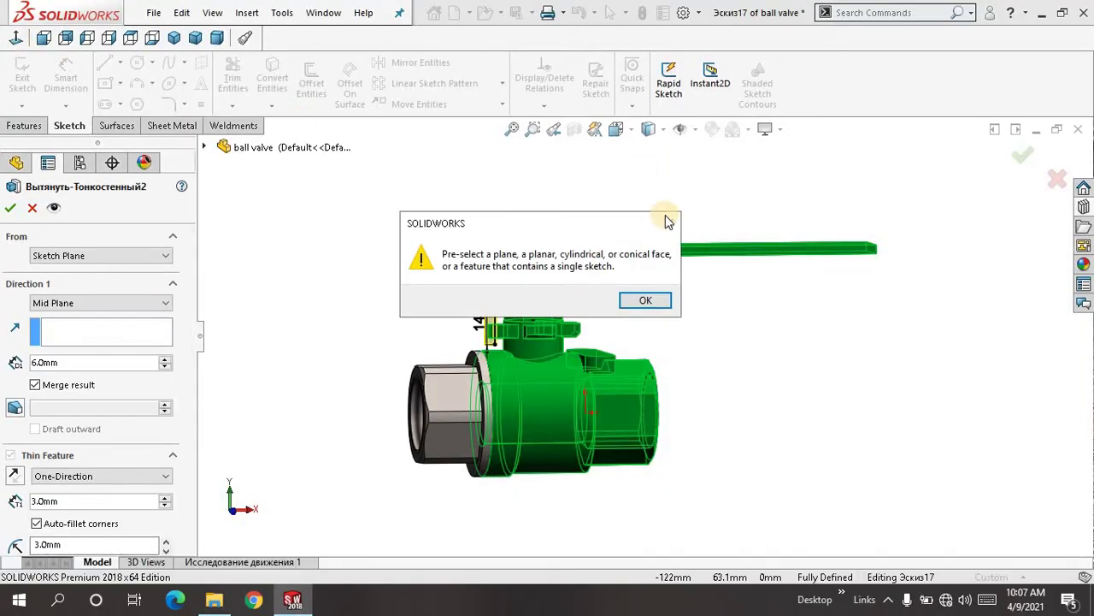
{"action": "left_click", "coordinate": [668, 223]}
{"action": "scroll", "coordinate": [532, 303], "scroll_direction": "down", "scroll_amount": 3}
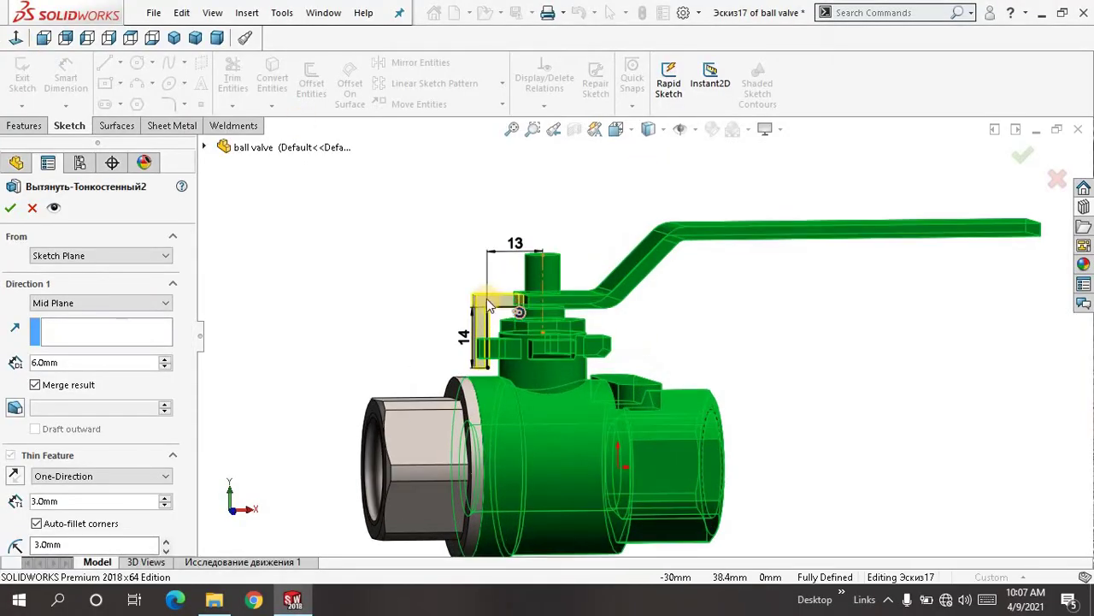
{"action": "middle_click_drag", "start_coordinate": [372, 289], "coordinate": [358, 305]}
{"action": "middle_click_drag", "start_coordinate": [358, 291], "coordinate": [430, 332]}
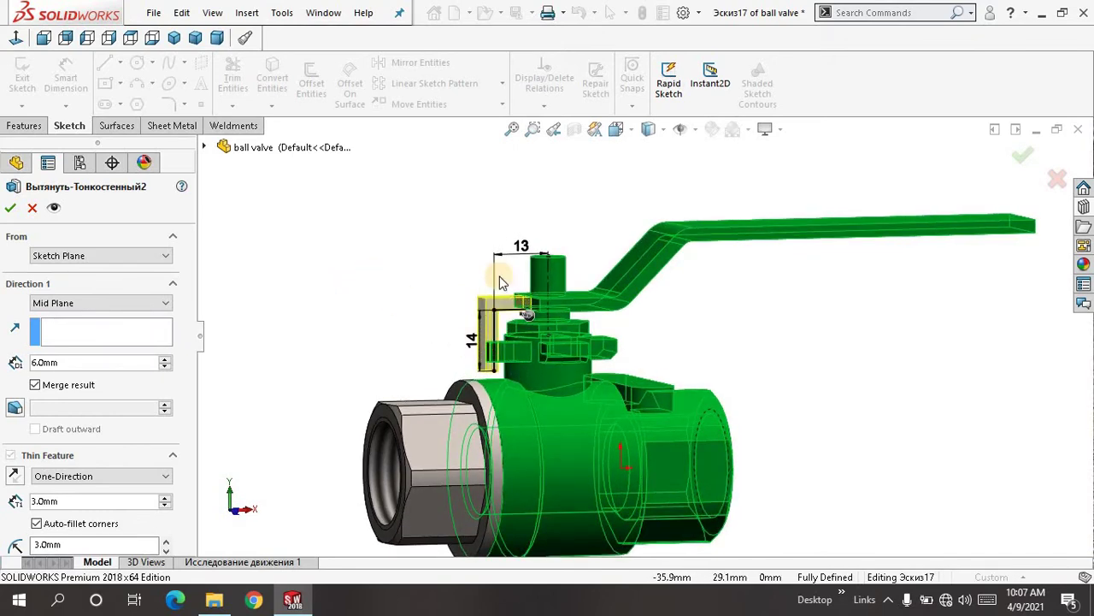
Review the bent tab's Mid Plane end condition and extrusion width, accept the definition unchanged, and fit the whole valve in view
{"action": "left_click", "coordinate": [165, 303]}
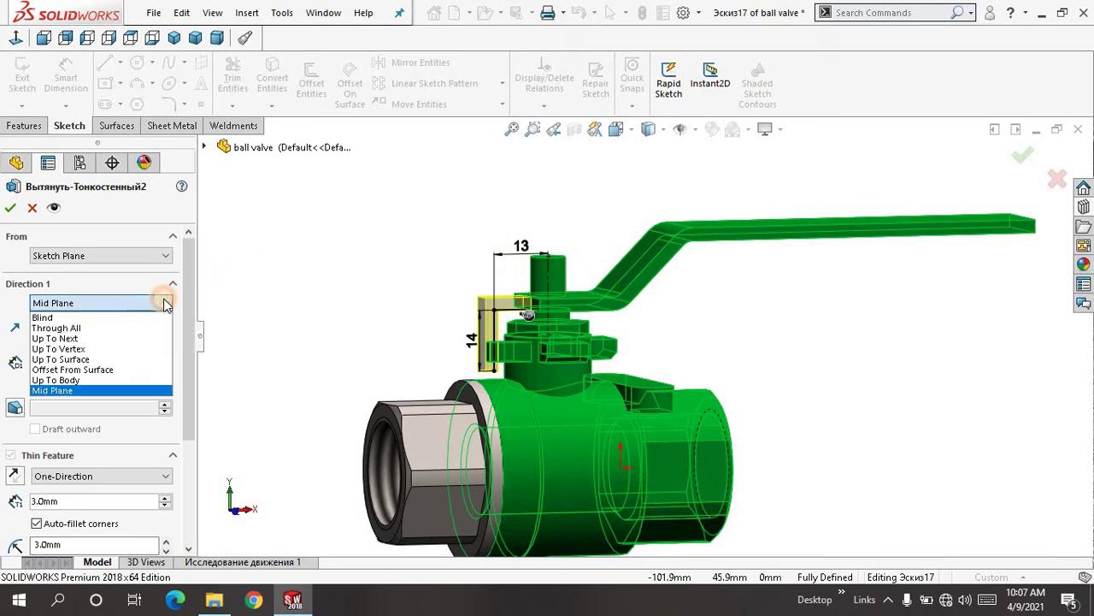
{"action": "left_click", "coordinate": [156, 389]}
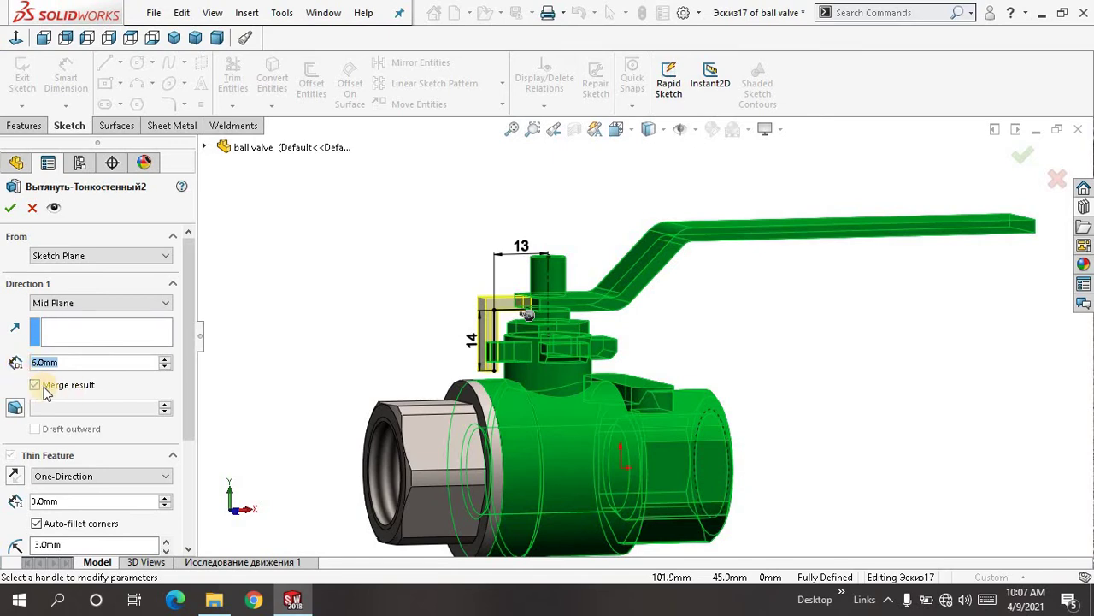
{"action": "right_click", "coordinate": [291, 219]}
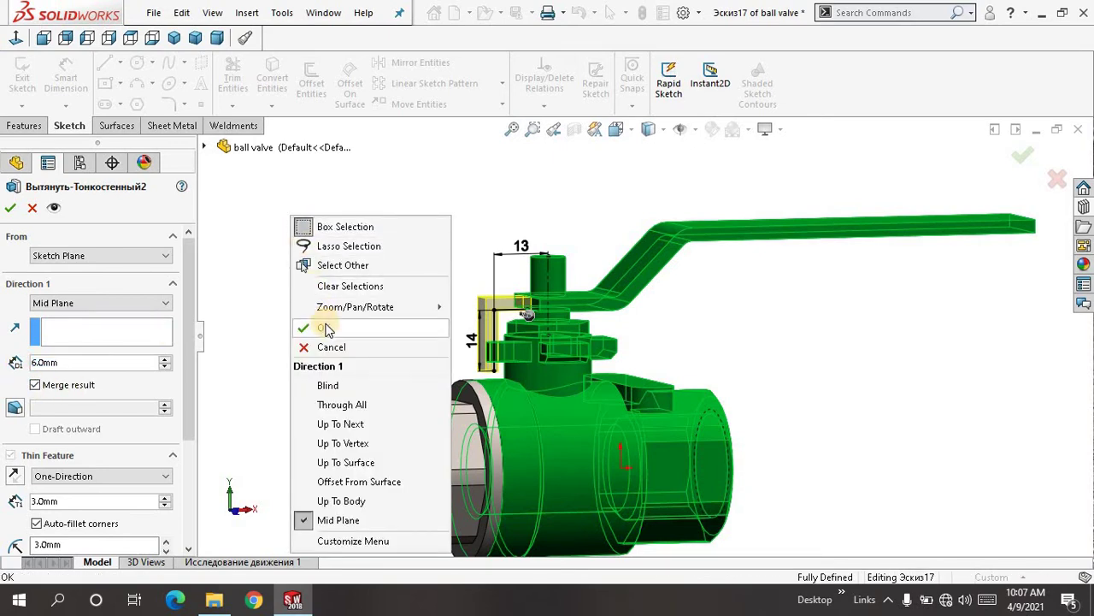
{"action": "left_click", "coordinate": [325, 323]}
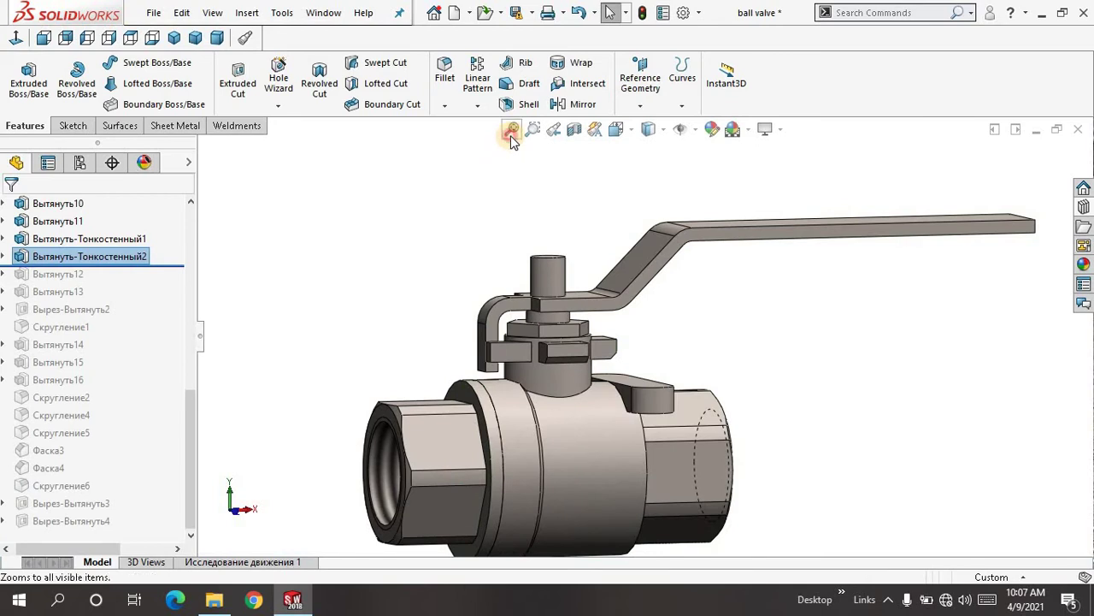
{"action": "left_click", "coordinate": [511, 129]}
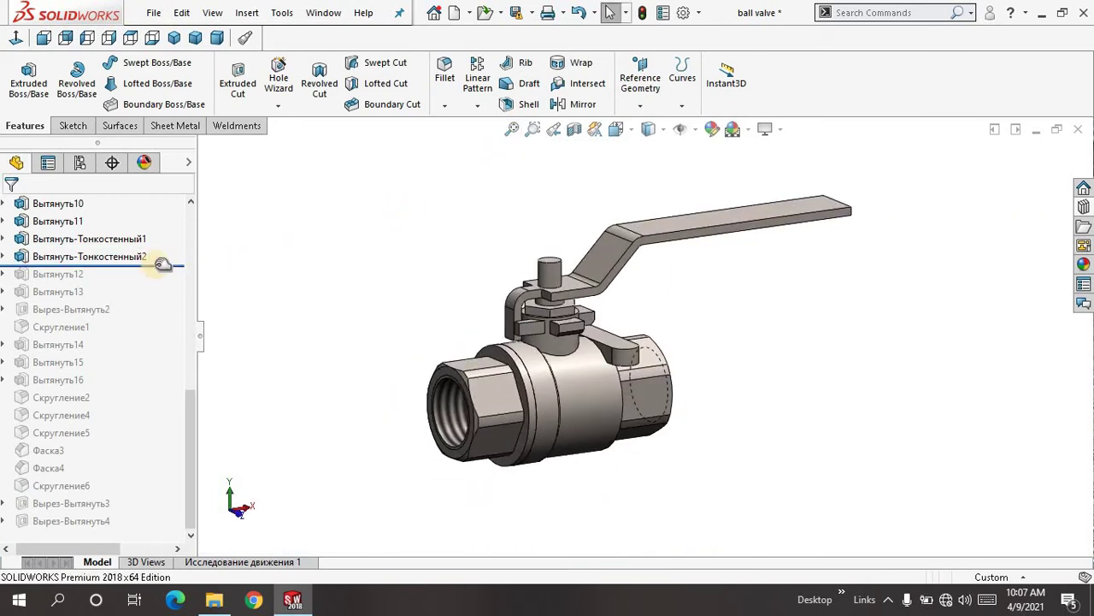
Roll the model forward to include Вытянуть12, the corner fill beside the bent tab, and open its definition
{"action": "left_click_drag", "start_coordinate": [162, 265], "coordinate": [158, 282]}
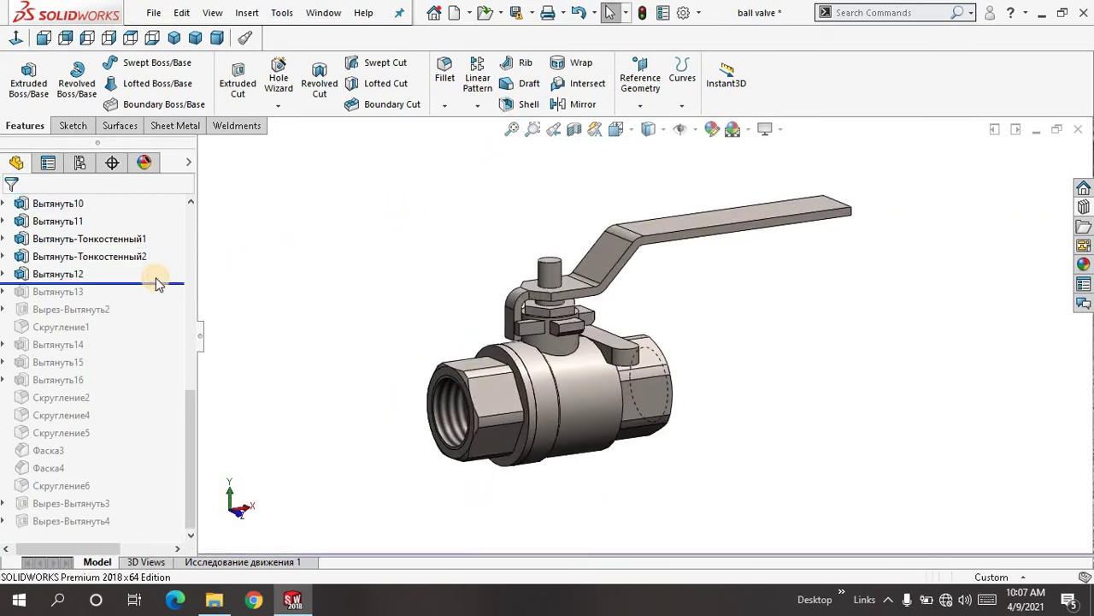
{"action": "left_click", "coordinate": [58, 276]}
{"action": "left_click", "coordinate": [71, 229]}
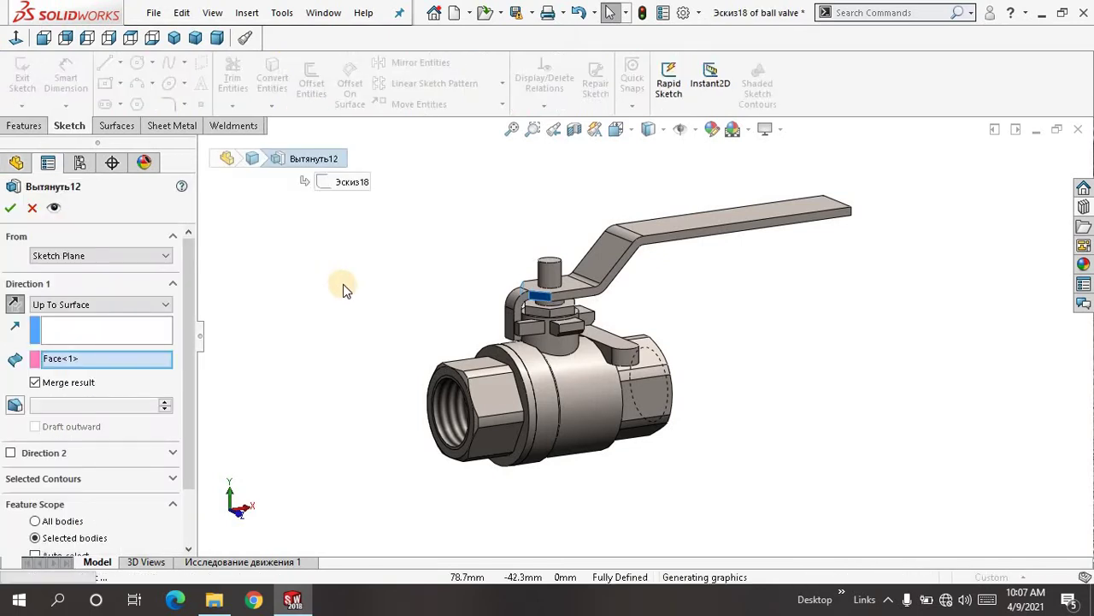
Examine the Up To Surface extrusion of Вытянуть12 and its triangular profiles from above, and cancel the definition
{"action": "middle_click_drag", "start_coordinate": [342, 283], "coordinate": [338, 354]}
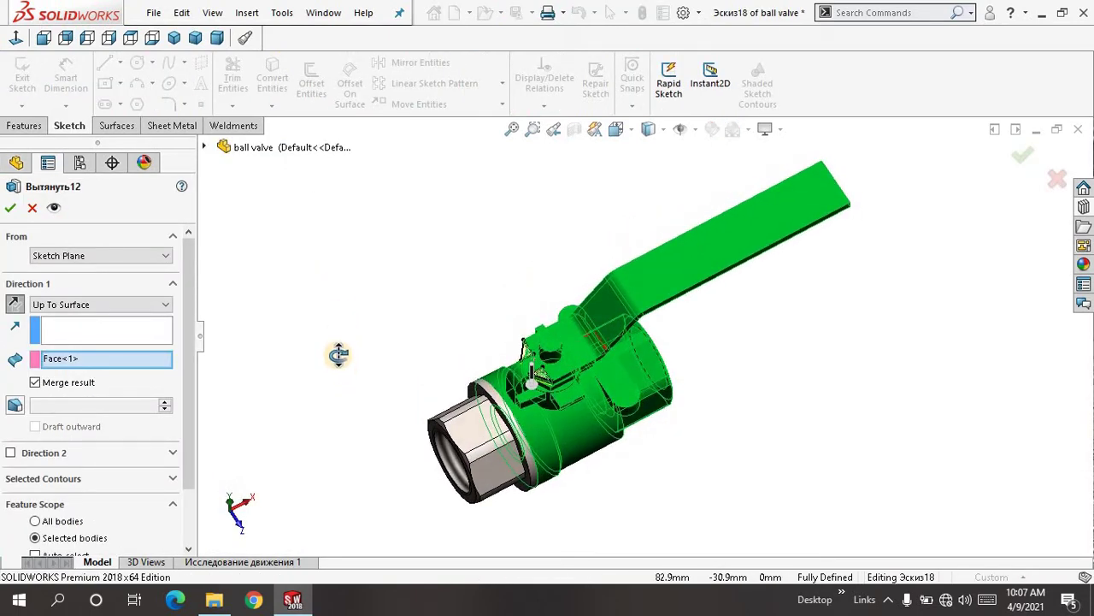
{"action": "scroll", "coordinate": [526, 359], "scroll_direction": "down", "scroll_amount": 5}
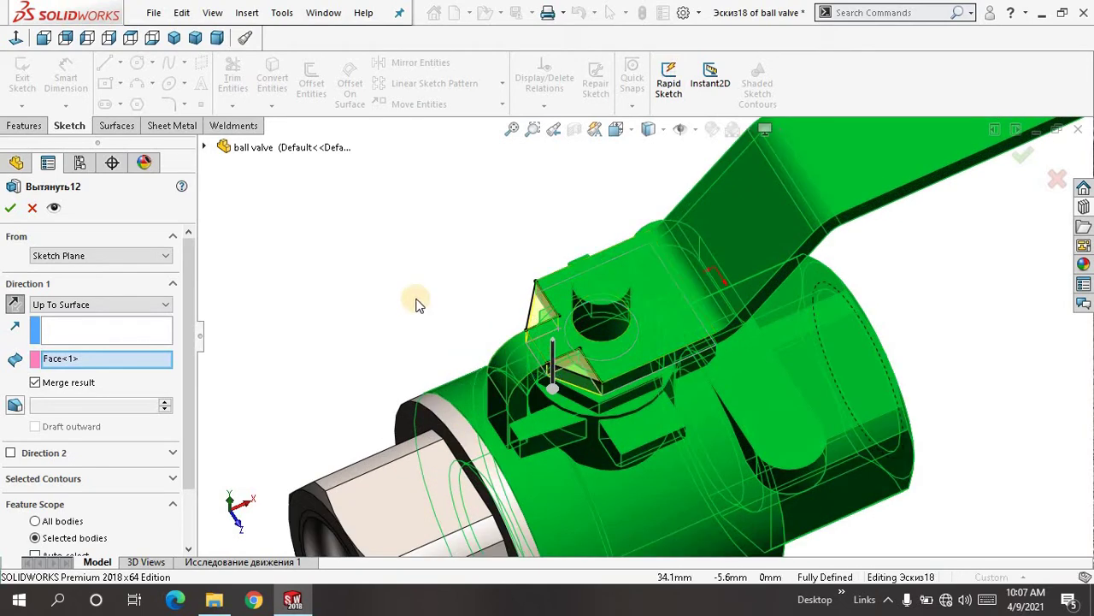
{"action": "middle_click_drag", "start_coordinate": [419, 306], "coordinate": [403, 330]}
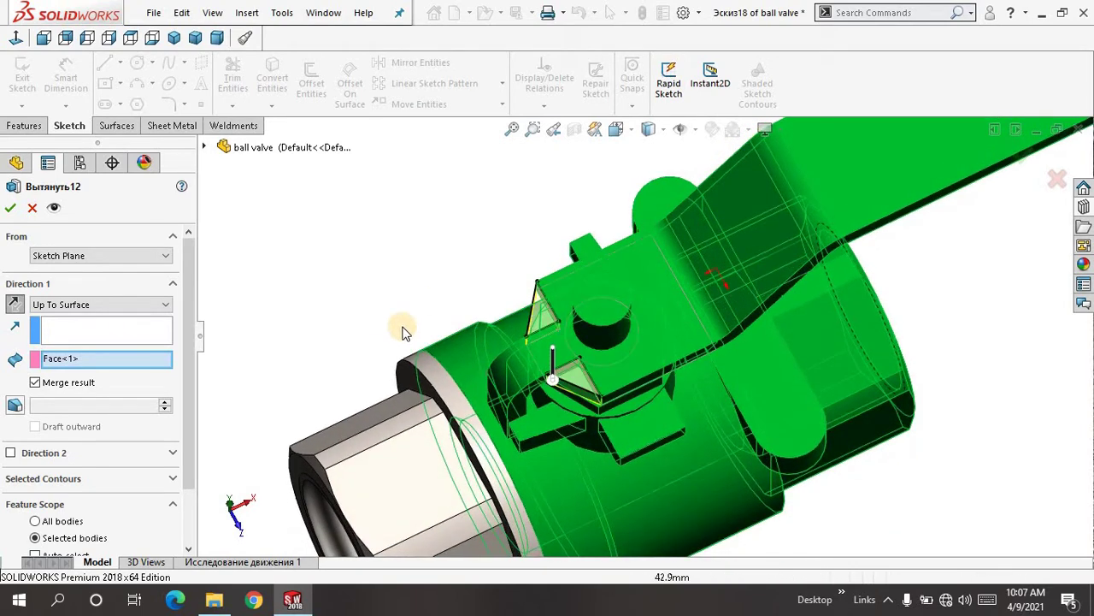
{"action": "left_click", "coordinate": [31, 210]}
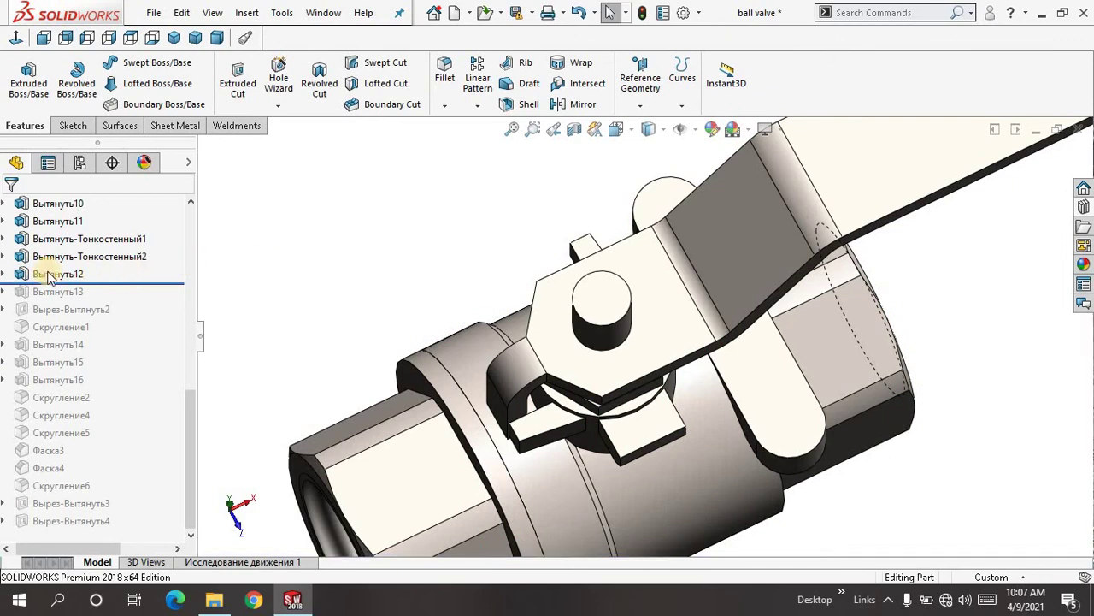
Open Эскиз18 under Вытянуть12 for editing, examine its two triangular profiles on the lever end, and exit the sketch unchanged
{"action": "left_click", "coordinate": [4, 273]}
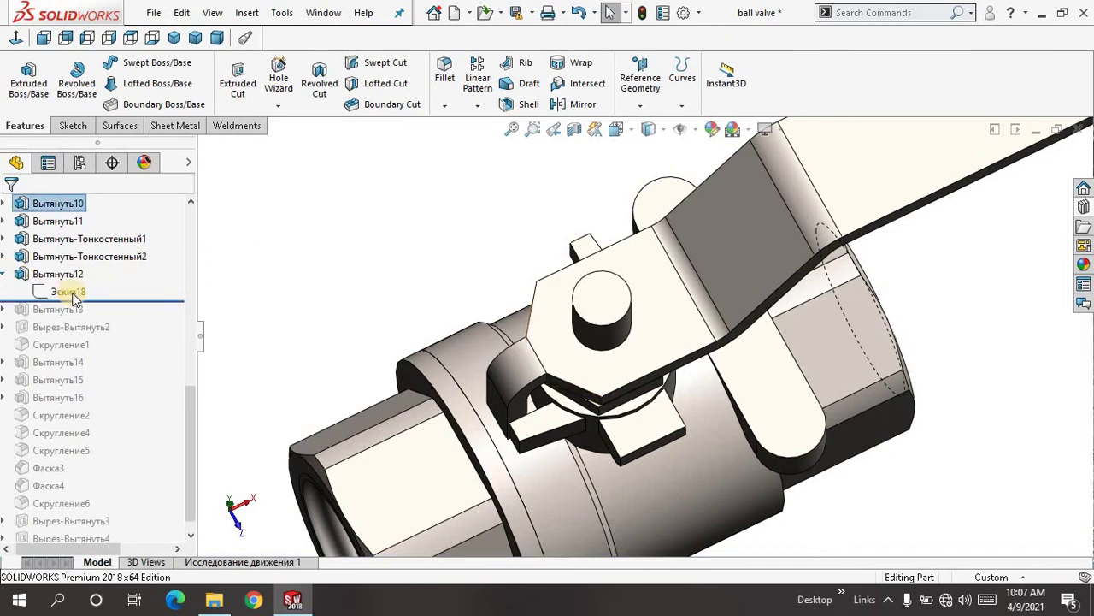
{"action": "left_click", "coordinate": [68, 292]}
{"action": "left_click", "coordinate": [86, 246]}
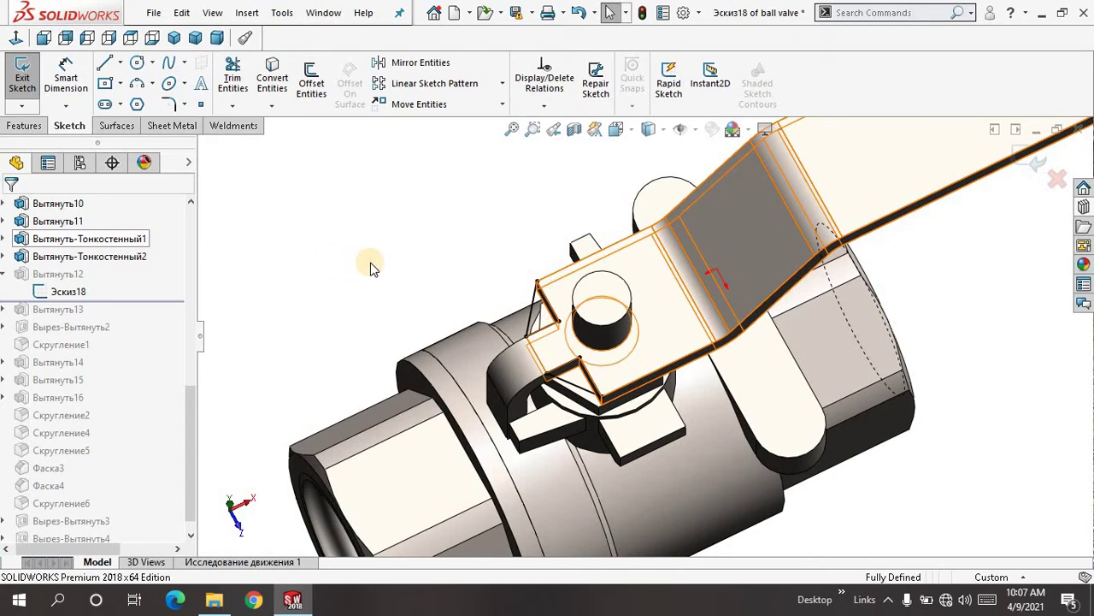
{"action": "scroll", "coordinate": [390, 268], "scroll_direction": "up", "scroll_amount": 5}
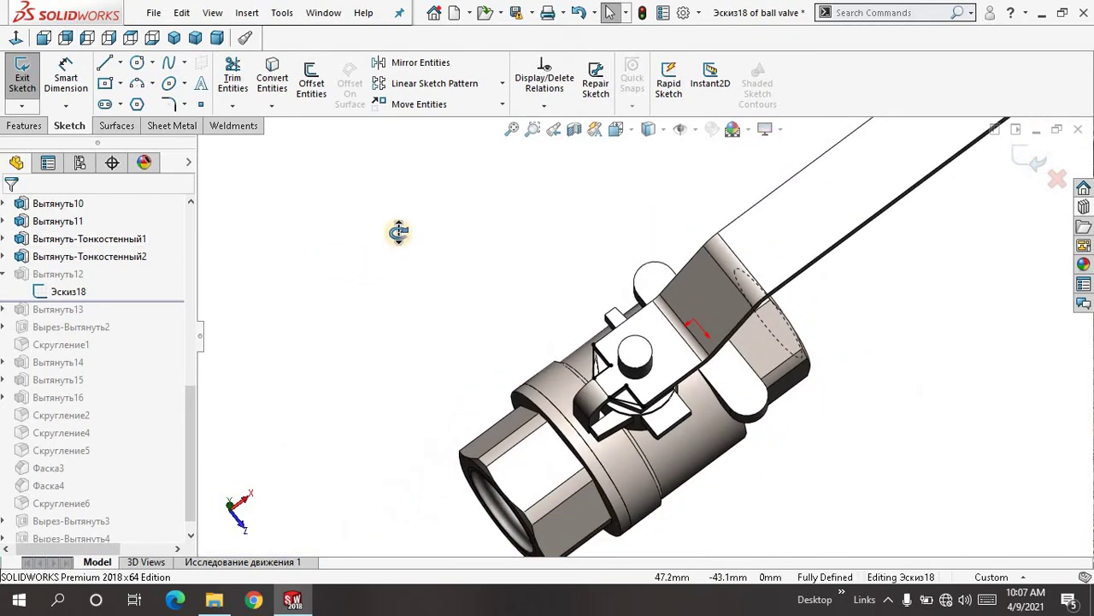
{"action": "middle_click_drag", "start_coordinate": [396, 231], "coordinate": [551, 245]}
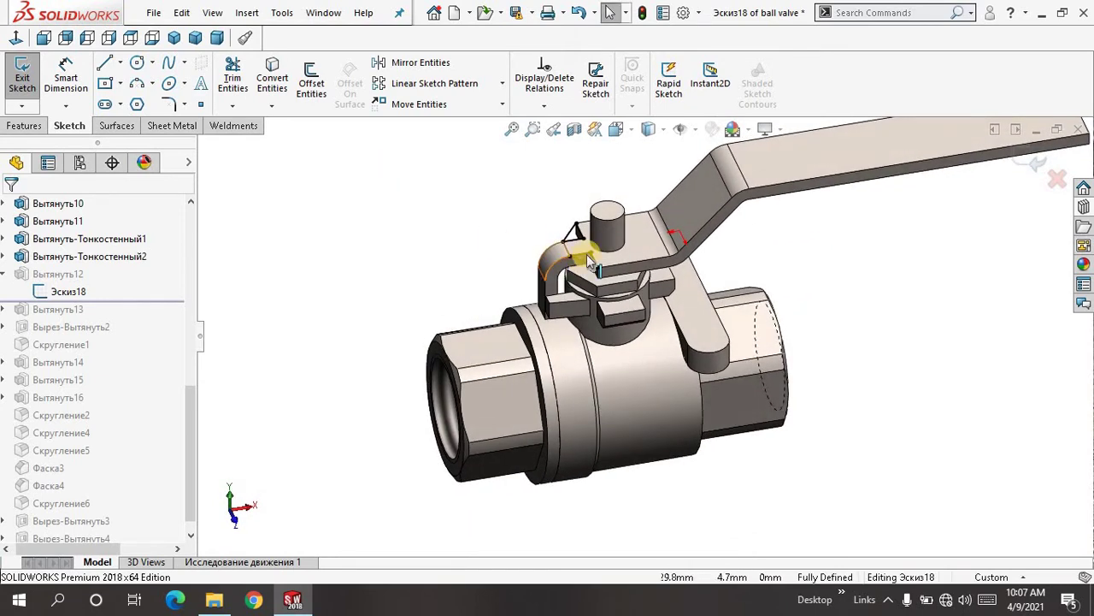
{"action": "scroll", "coordinate": [596, 257], "scroll_direction": "down", "scroll_amount": 4}
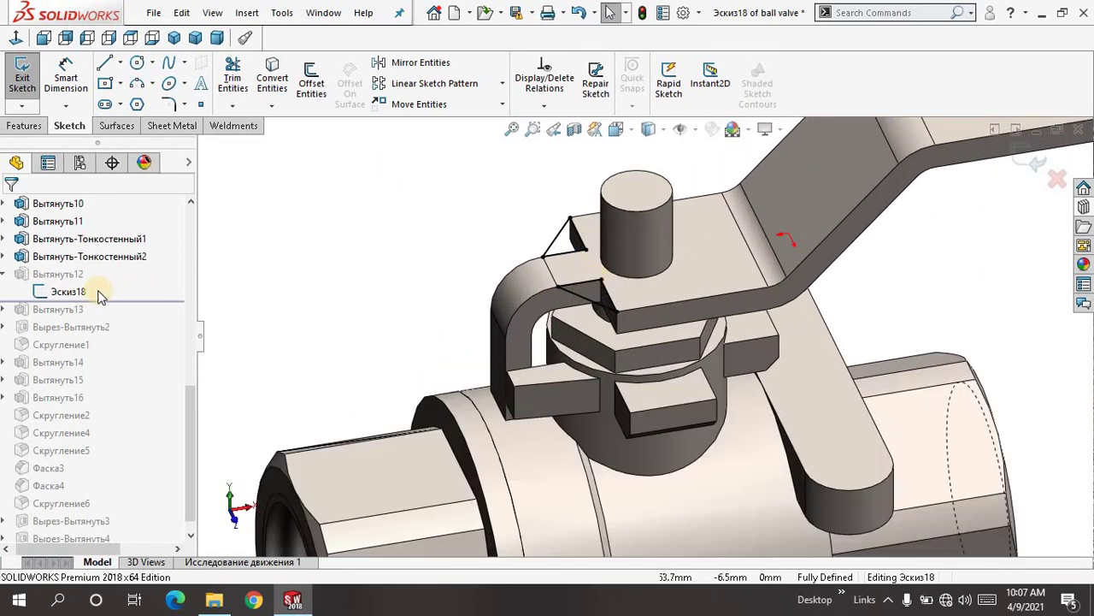
{"action": "left_click", "coordinate": [1033, 161]}
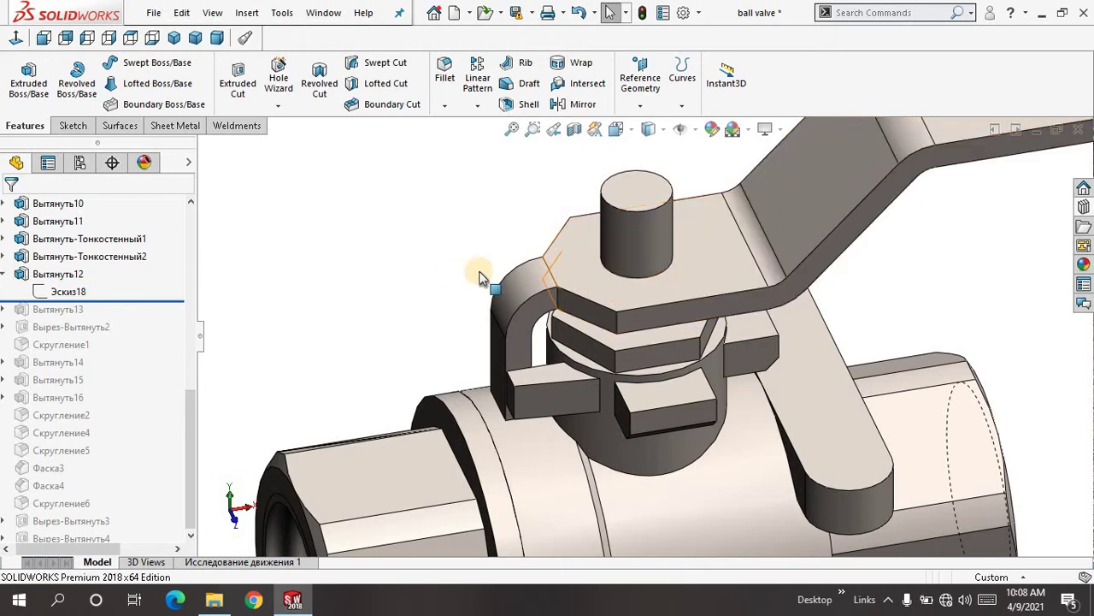
Collapse the feature tree, fit the model in view, and roll forward to include Вытянуть13, the blue handle grip
{"action": "key", "text": "shift+c"}
{"action": "scroll", "coordinate": [399, 279], "scroll_direction": "up", "scroll_amount": 5}
{"action": "left_click", "coordinate": [512, 129]}
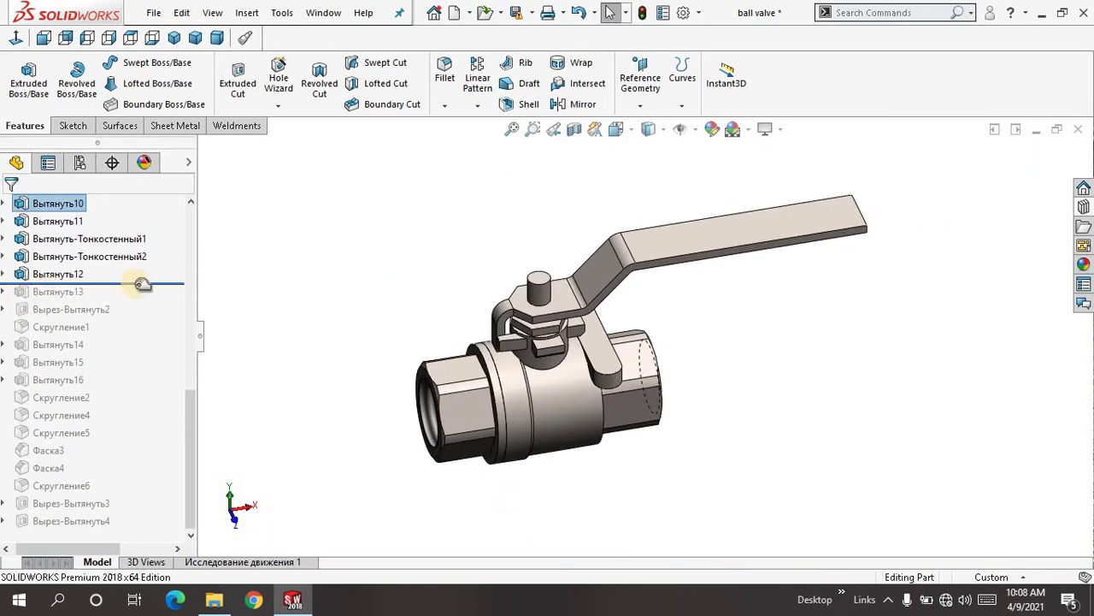
{"action": "left_click_drag", "start_coordinate": [142, 291], "coordinate": [136, 297]}
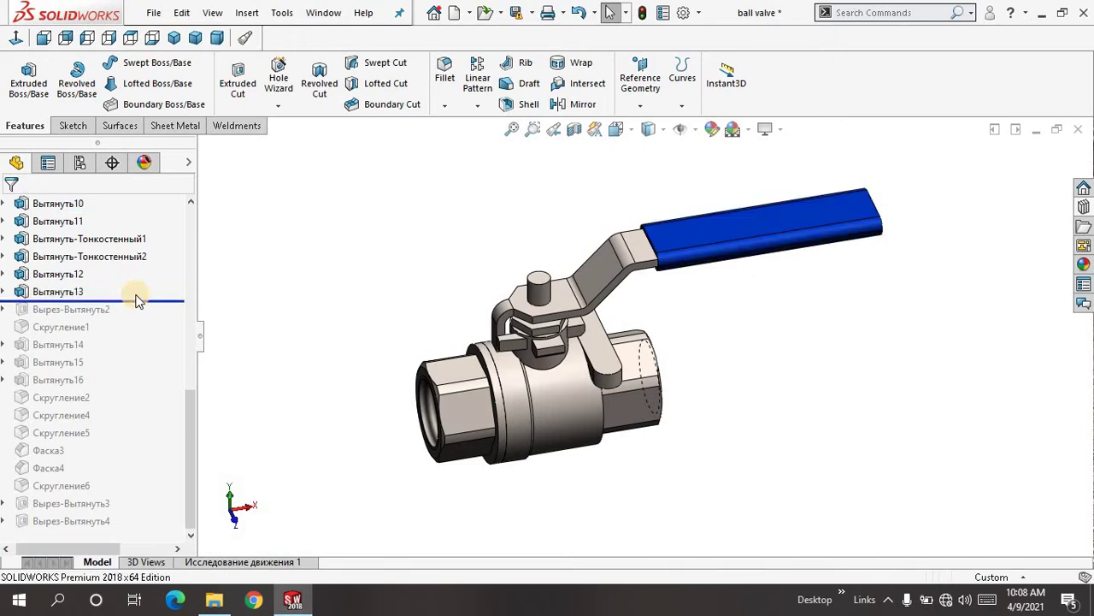
{"action": "middle_click_drag", "start_coordinate": [253, 248], "coordinate": [247, 201]}
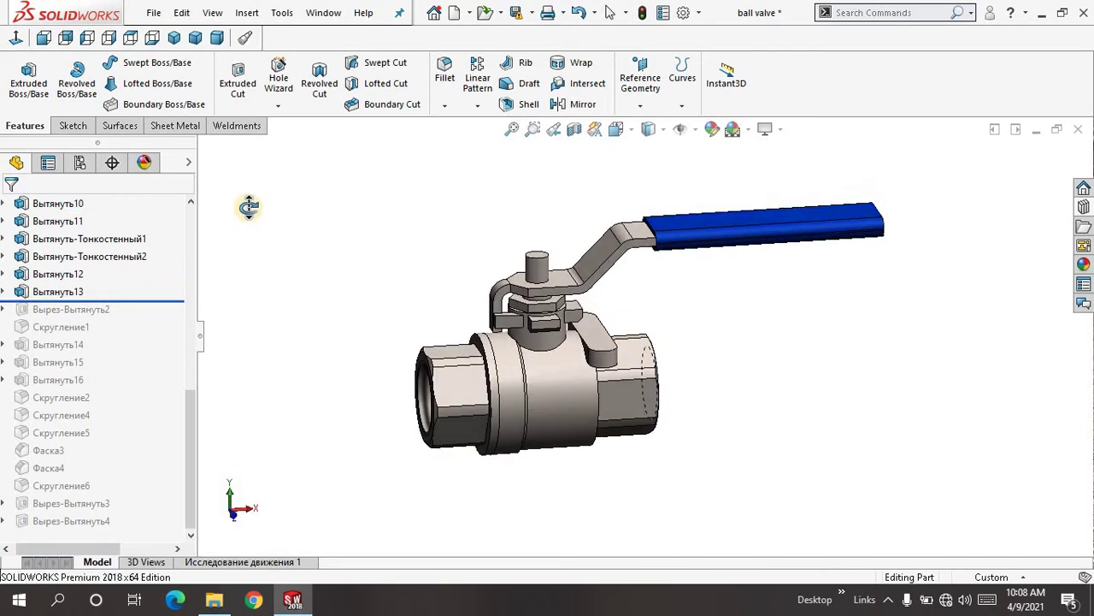
Open the definition of Вытянуть13 and examine the handle grip's rounded slot profile and its dimensions from the lever's end
{"action": "left_click", "coordinate": [58, 294]}
{"action": "left_click", "coordinate": [76, 239]}
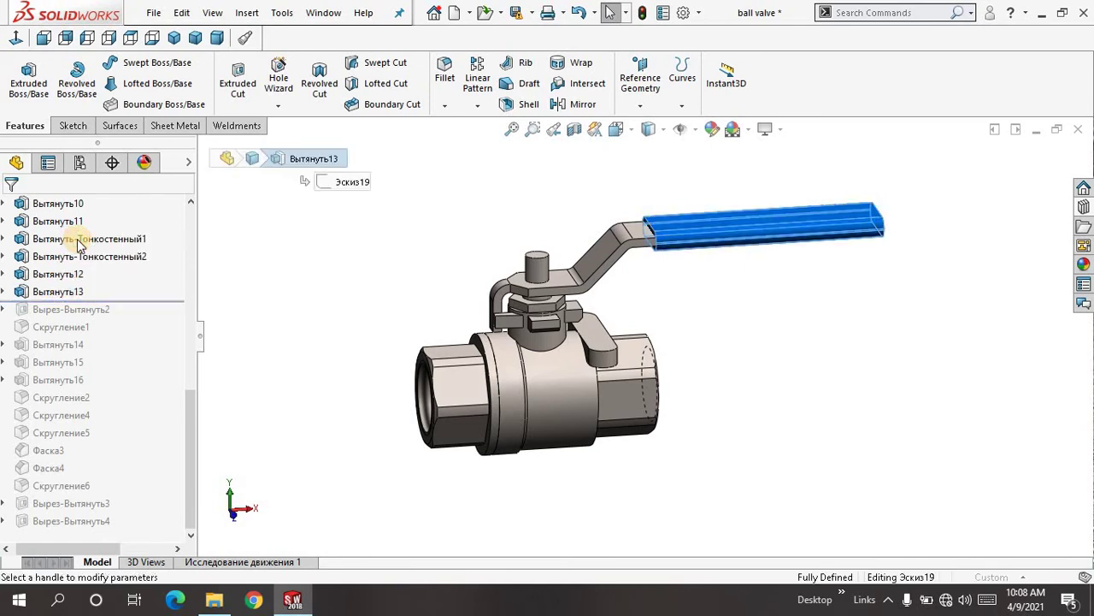
{"action": "middle_click_drag", "start_coordinate": [384, 268], "coordinate": [370, 249]}
{"action": "scroll", "coordinate": [667, 249], "scroll_direction": "down", "scroll_amount": 5}
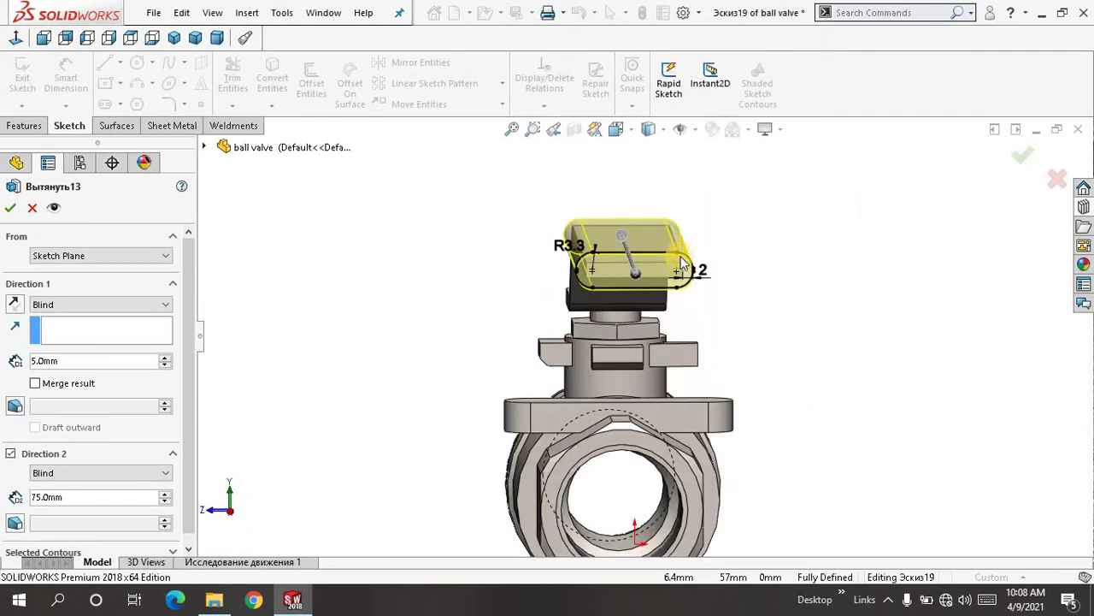
{"action": "middle_click_drag", "start_coordinate": [438, 283], "coordinate": [522, 284]}
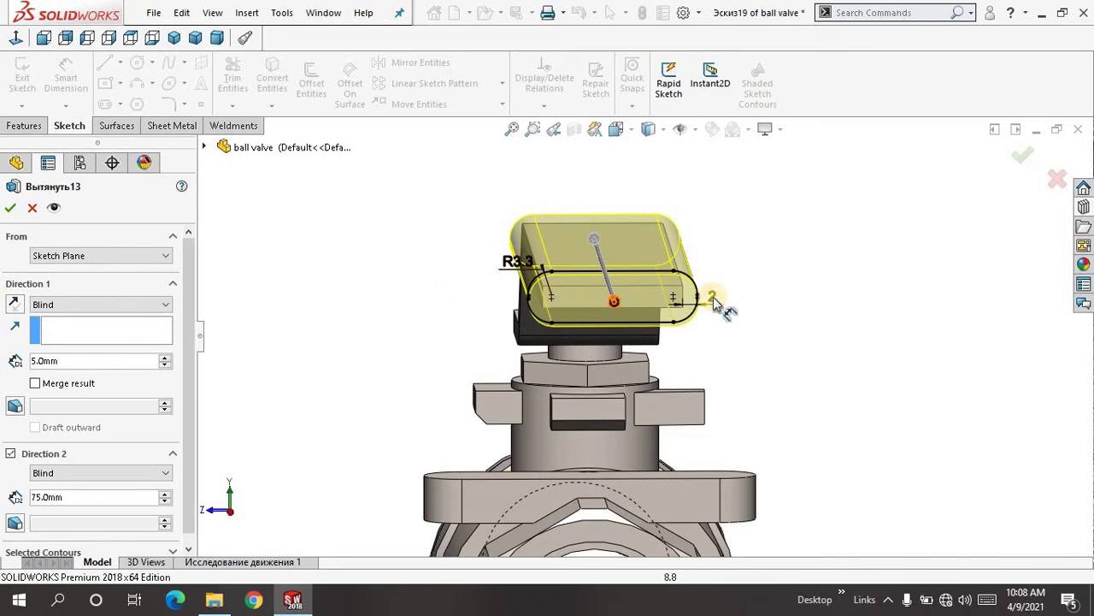
{"action": "mouse_move", "coordinate": [491, 320]}
{"action": "middle_mouse_down"}
{"action": "mouse_move", "coordinate": [454, 293]}
{"action": "mouse_move", "coordinate": [488, 319]}
{"action": "middle_mouse_up"}
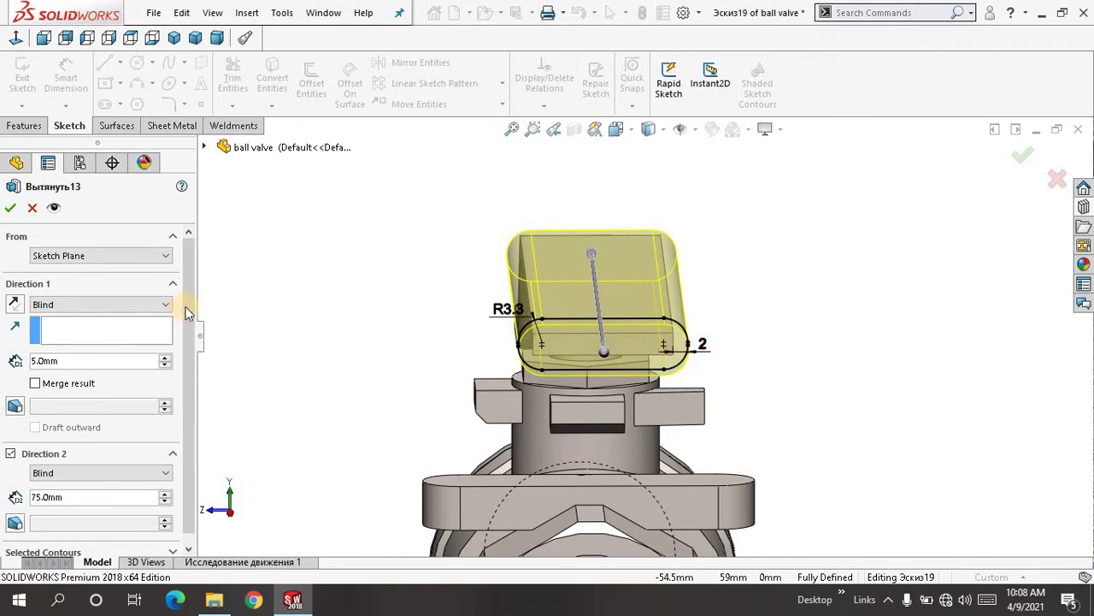
Review the handle grip's two-direction Blind depths and Merge result option, view its extent along the lever, and close the definition unchanged
{"action": "scroll", "coordinate": [185, 327], "scroll_direction": "down", "scroll_amount": 1}
{"action": "middle_click_drag", "start_coordinate": [313, 330], "coordinate": [230, 357]}
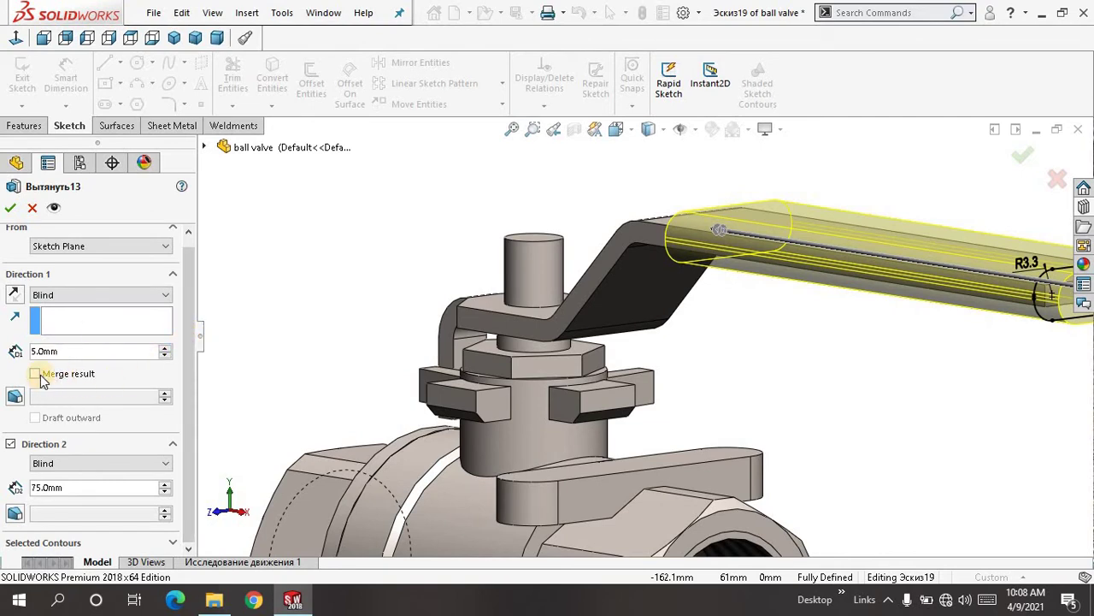
{"action": "scroll", "coordinate": [317, 242], "scroll_direction": "up", "scroll_amount": 5}
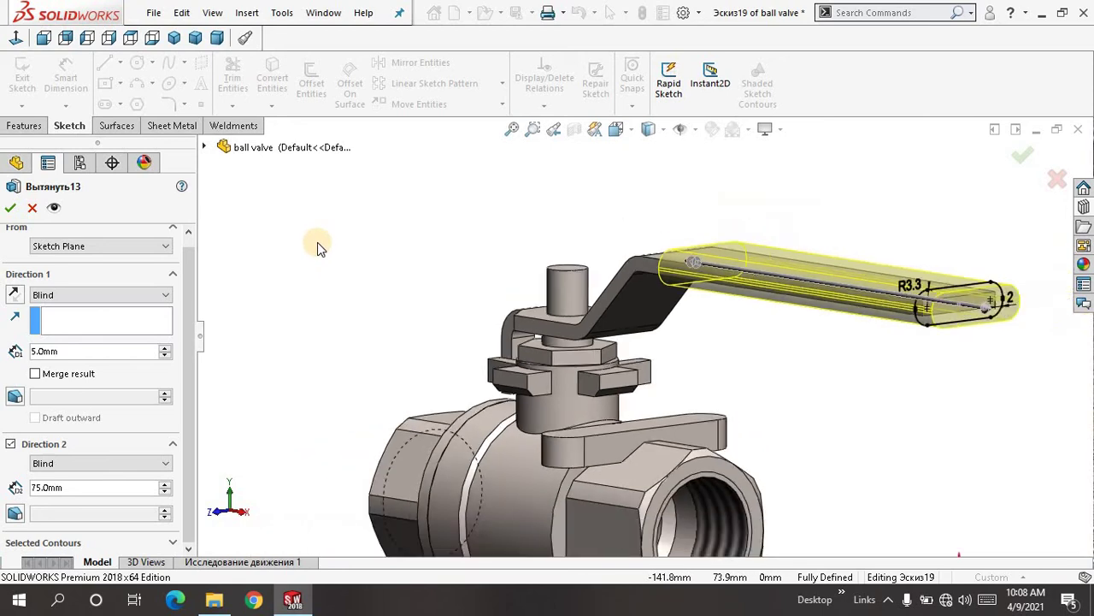
{"action": "middle_click_drag", "start_coordinate": [317, 242], "coordinate": [530, 254]}
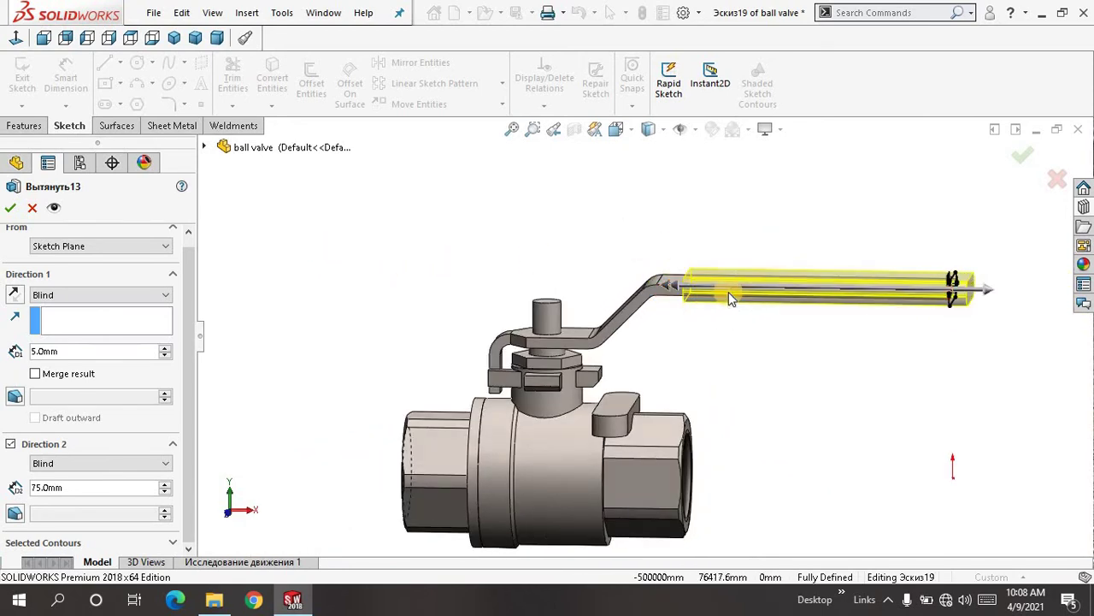
{"action": "right_click", "coordinate": [321, 235]}
{"action": "left_click", "coordinate": [350, 184]}
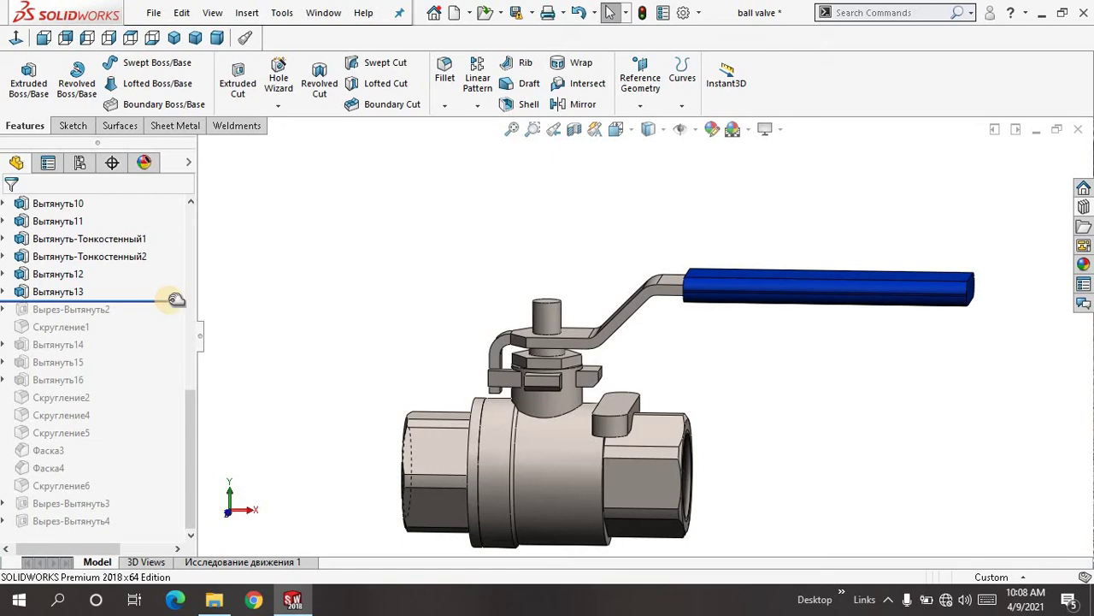
Roll the history forward to include Вырез-Вытянуть2 and view the cut at the end of the blue handle grip
{"action": "left_click_drag", "start_coordinate": [176, 299], "coordinate": [171, 317]}
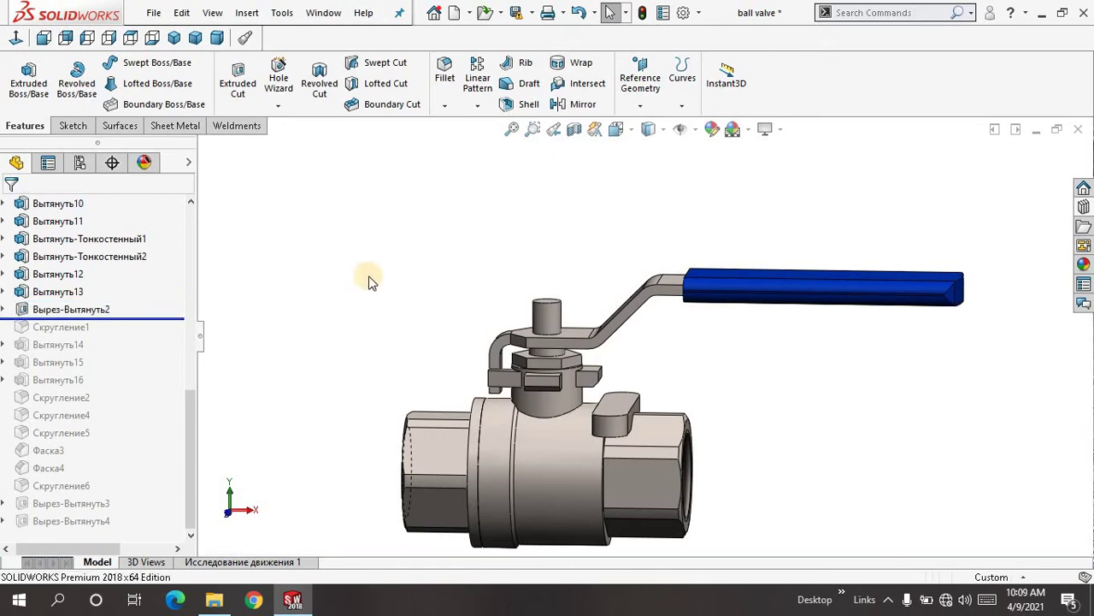
{"action": "middle_click_drag", "start_coordinate": [369, 282], "coordinate": [359, 296]}
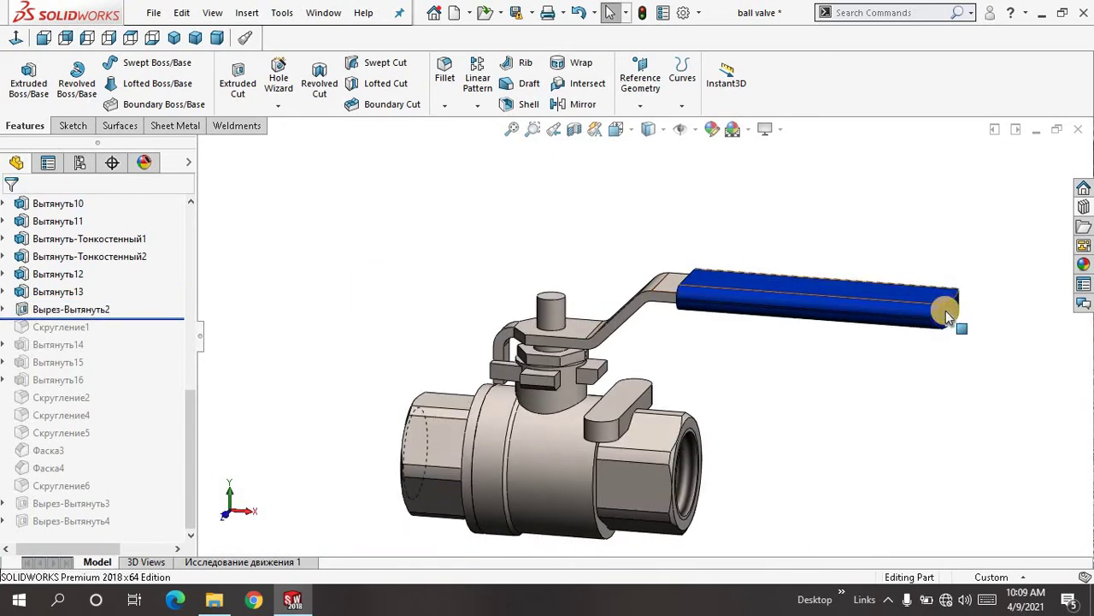
{"action": "scroll", "coordinate": [953, 313], "scroll_direction": "down", "scroll_amount": 2}
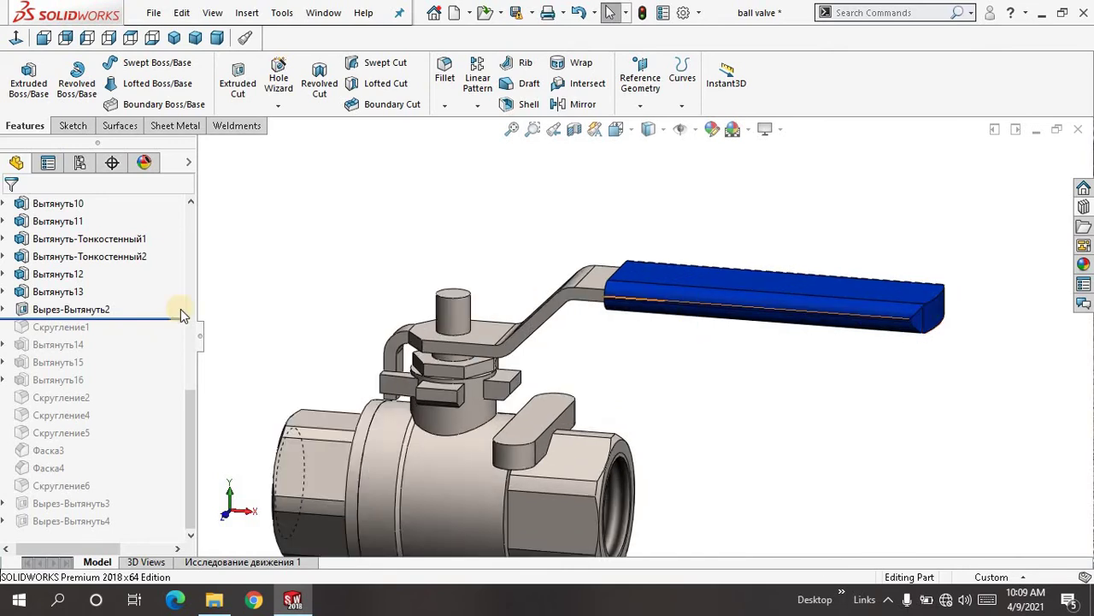
Open the definition of Вырез-Вытянуть2 and examine the curved cut profile and its dimensions at the grip's free end
{"action": "left_click", "coordinate": [92, 310]}
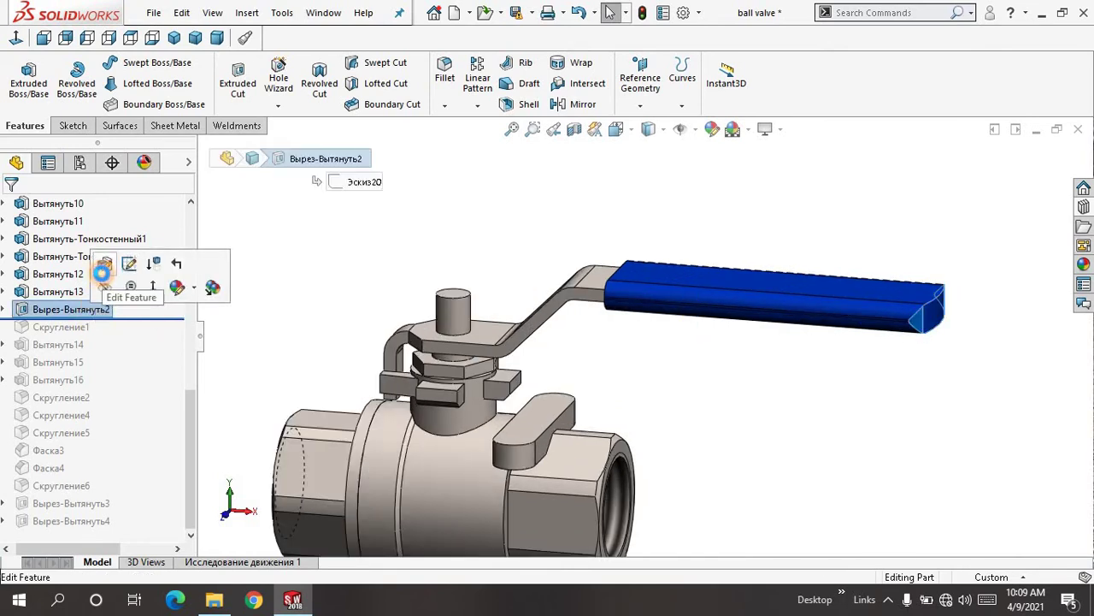
{"action": "left_click", "coordinate": [106, 262]}
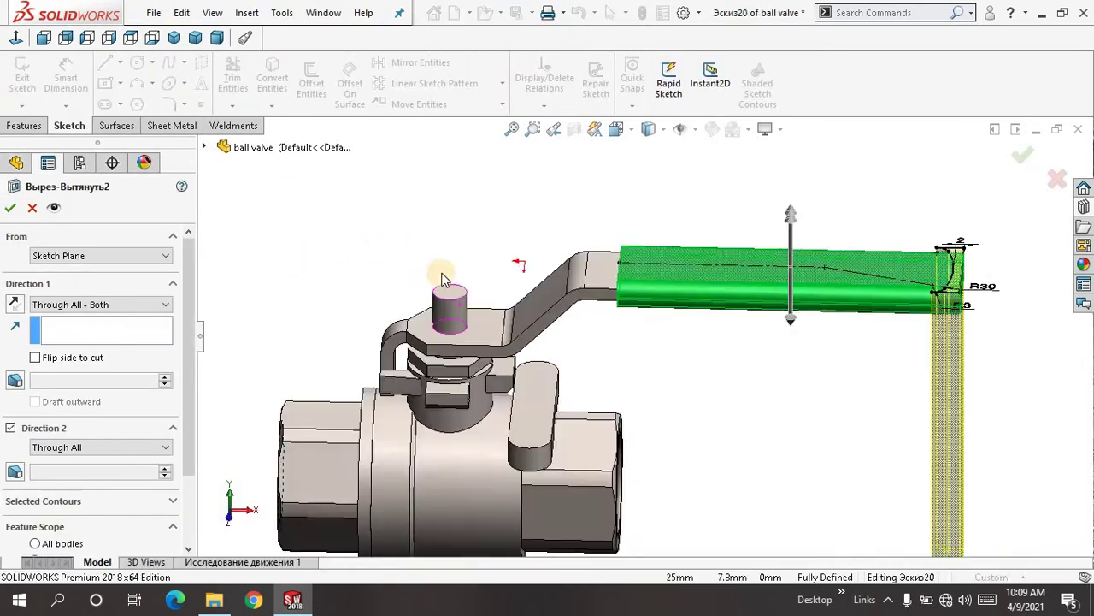
{"action": "left_click", "coordinate": [516, 136]}
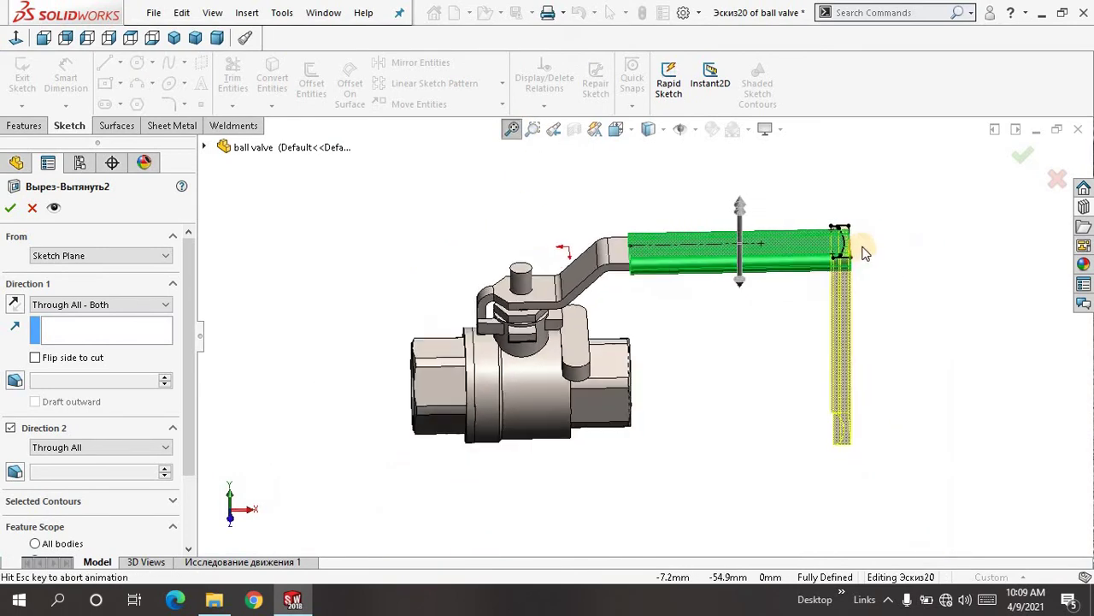
{"action": "scroll", "coordinate": [861, 247], "scroll_direction": "down", "scroll_amount": 3}
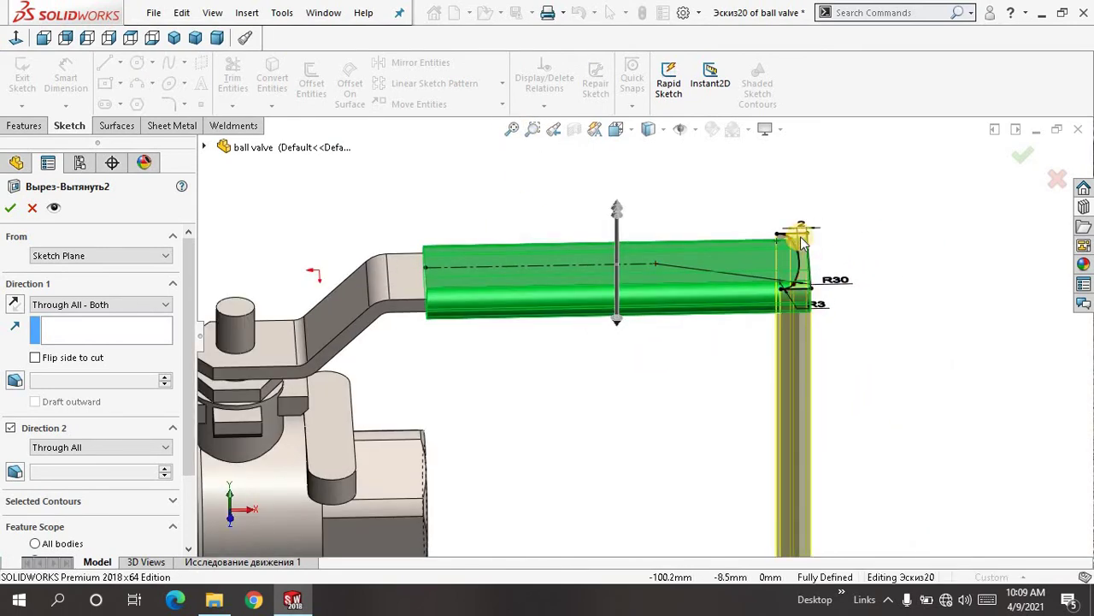
{"action": "scroll", "coordinate": [808, 274], "scroll_direction": "down", "scroll_amount": 3}
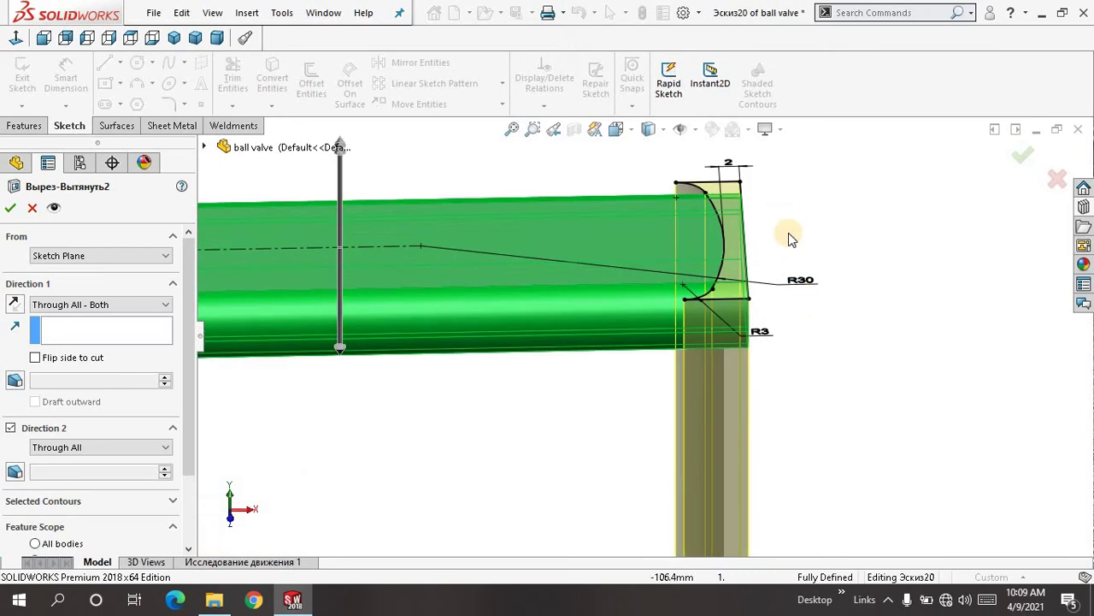
{"action": "middle_click_drag", "start_coordinate": [791, 239], "coordinate": [795, 282]}
{"action": "scroll", "coordinate": [633, 265], "scroll_direction": "up", "scroll_amount": 3}
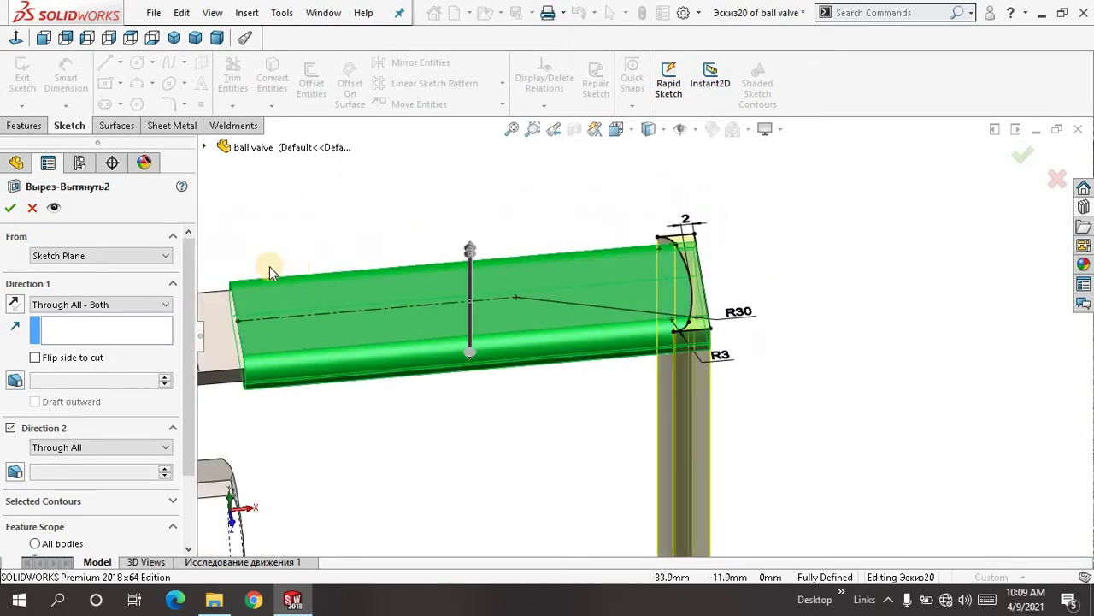
{"action": "scroll", "coordinate": [270, 272], "scroll_direction": "up", "scroll_amount": 5}
{"action": "left_click", "coordinate": [511, 128]}
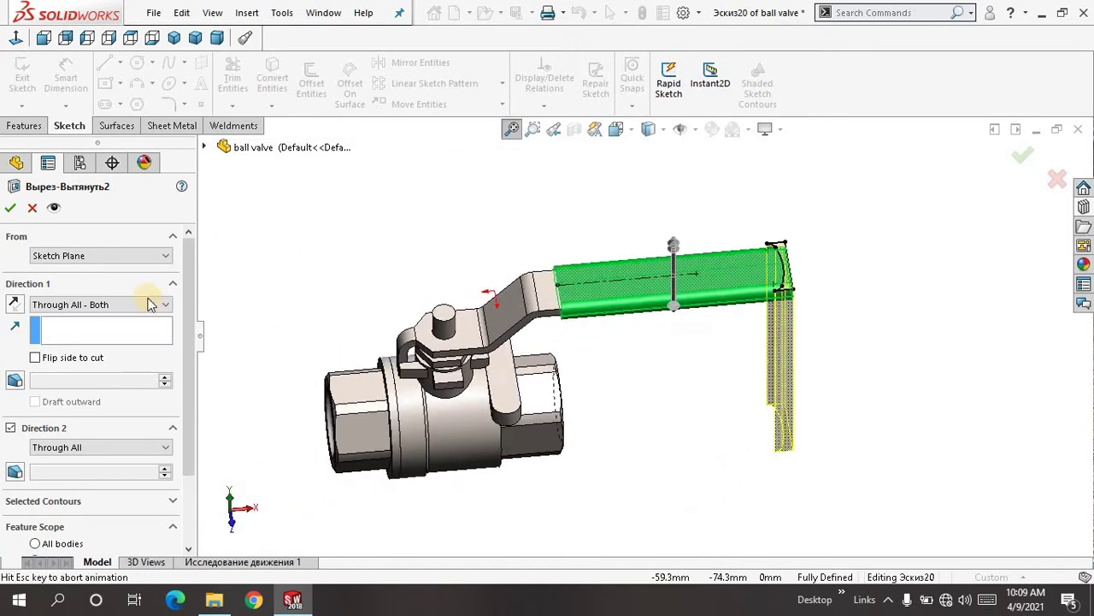
Set Direction 1 of the grip-end cut to Through All, reverse its direction, and accept the feature
{"action": "left_click", "coordinate": [161, 305]}
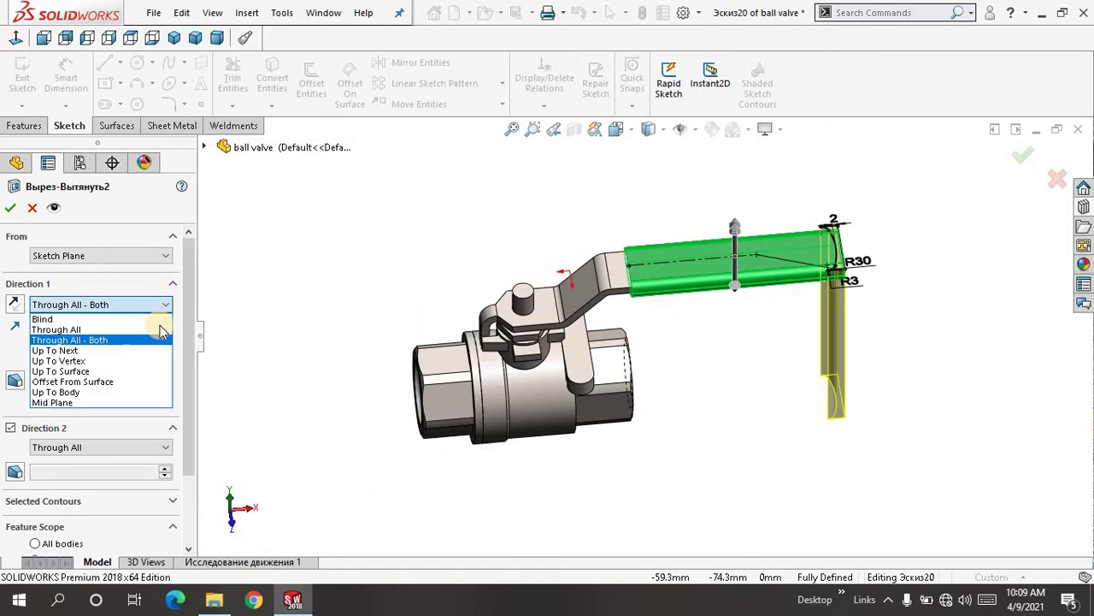
{"action": "left_click", "coordinate": [162, 330]}
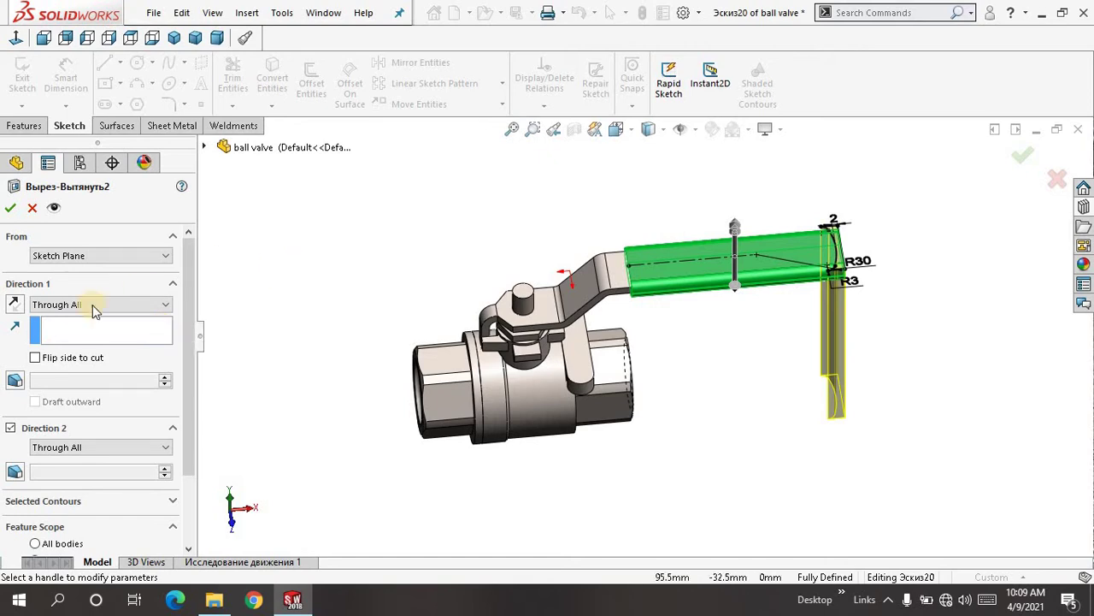
{"action": "left_click", "coordinate": [21, 304]}
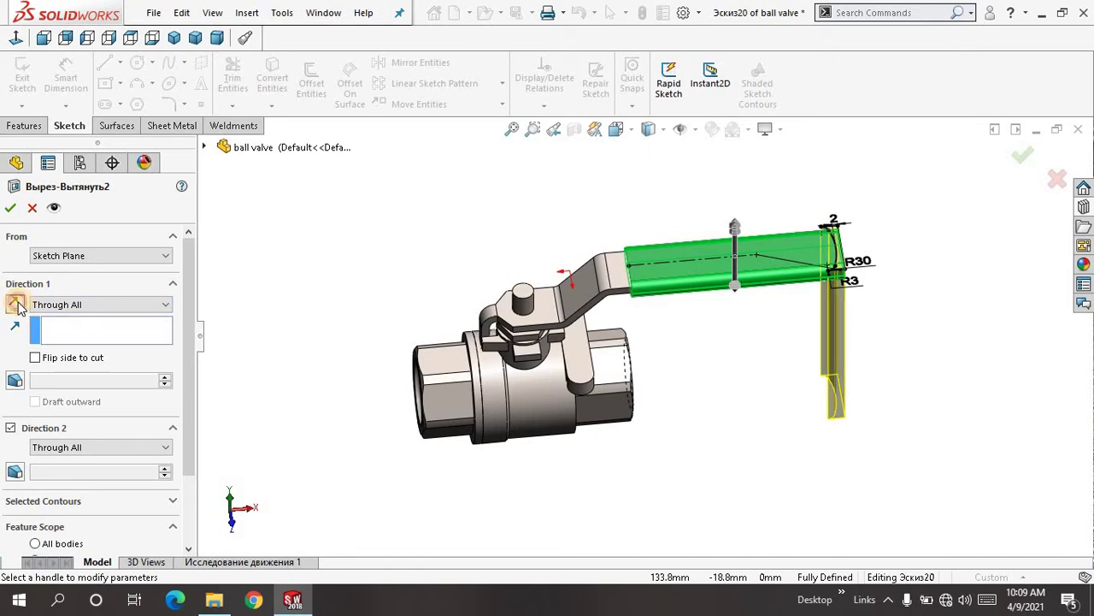
{"action": "right_click", "coordinate": [318, 240]}
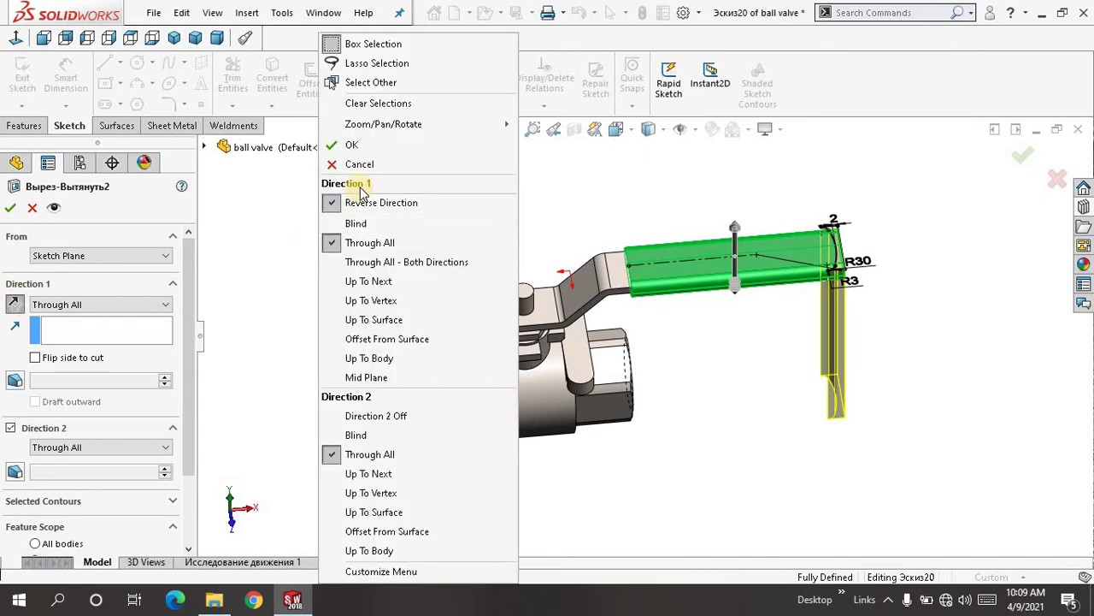
{"action": "left_click", "coordinate": [381, 146]}
{"action": "left_click", "coordinate": [511, 128]}
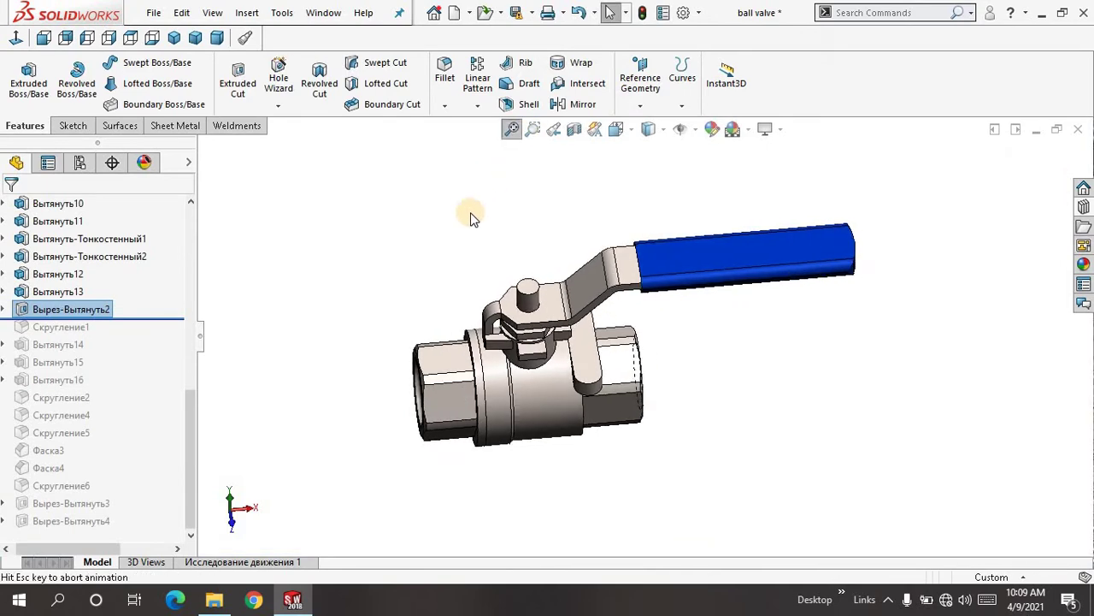
Try red and light orange as the colour of the handle grip's body, and cancel the appearance edit
{"action": "middle_click_drag", "start_coordinate": [470, 212], "coordinate": [503, 152]}
{"action": "left_click", "coordinate": [747, 250]}
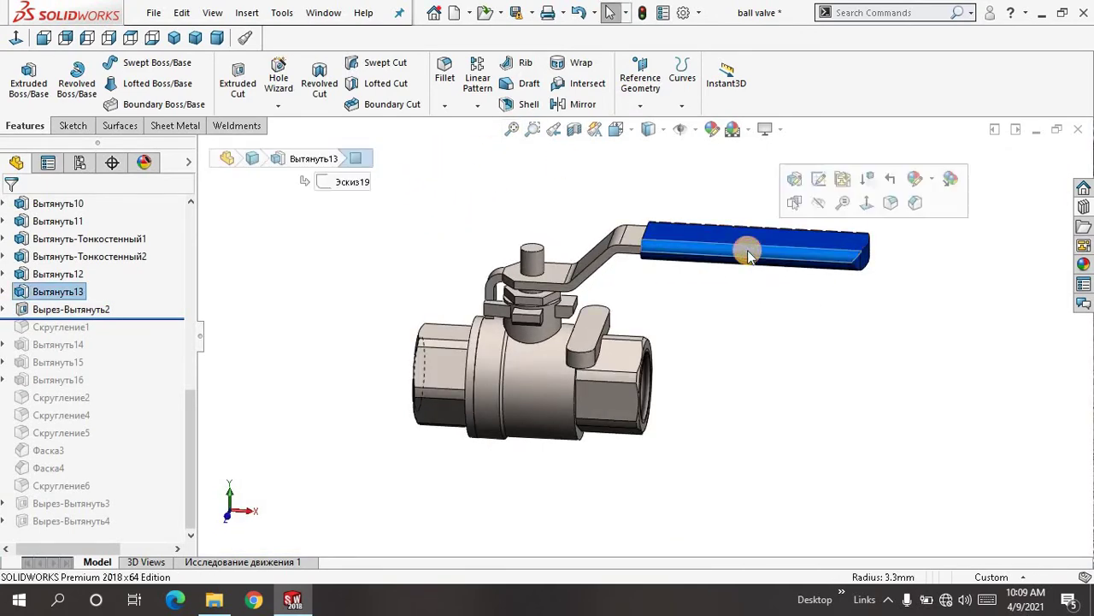
{"action": "left_click", "coordinate": [931, 178]}
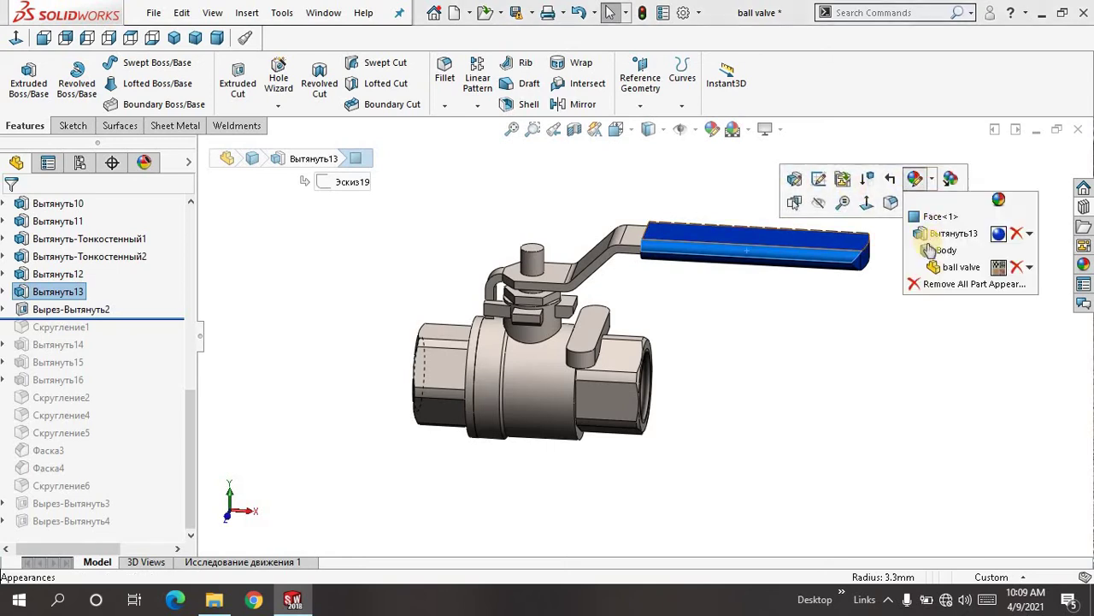
{"action": "left_click", "coordinate": [936, 253]}
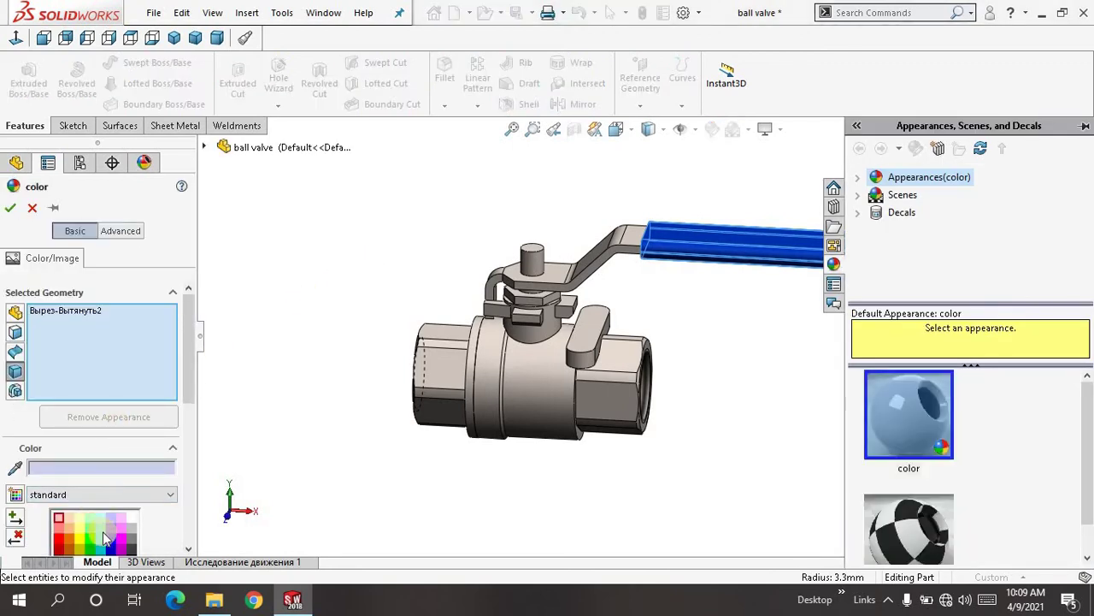
{"action": "scroll", "coordinate": [105, 537], "scroll_direction": "down", "scroll_amount": 2}
{"action": "left_click", "coordinate": [62, 472]}
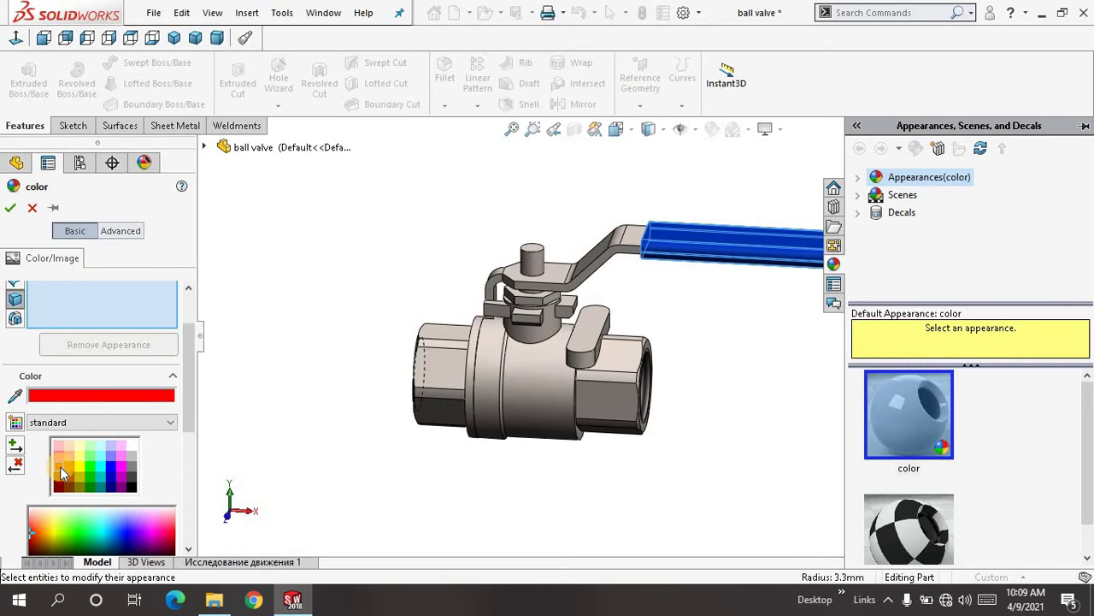
{"action": "left_click", "coordinate": [72, 457]}
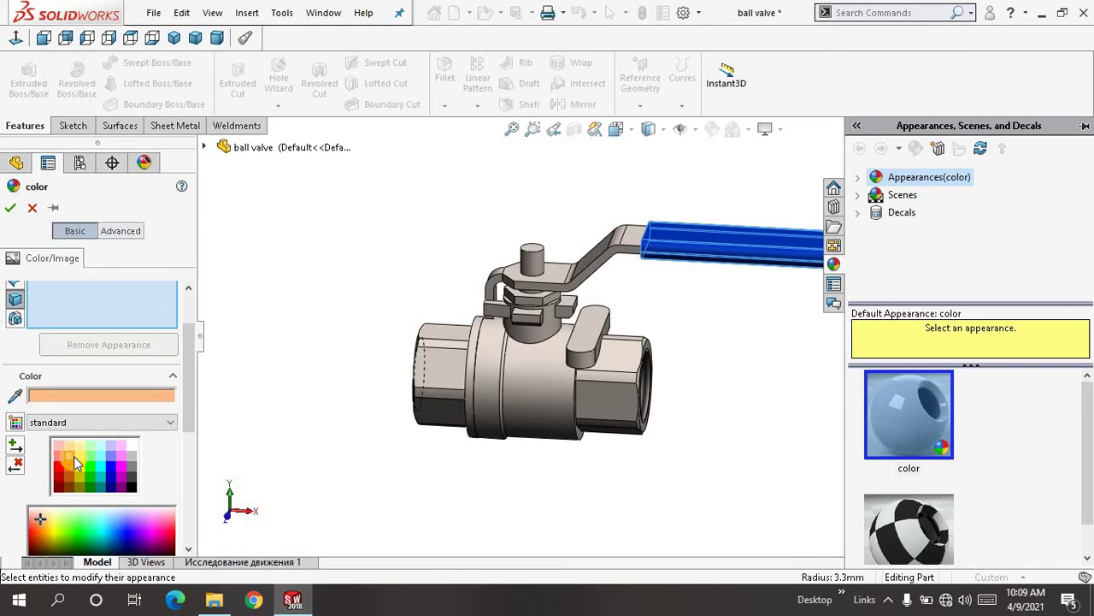
{"action": "left_click", "coordinate": [32, 208]}
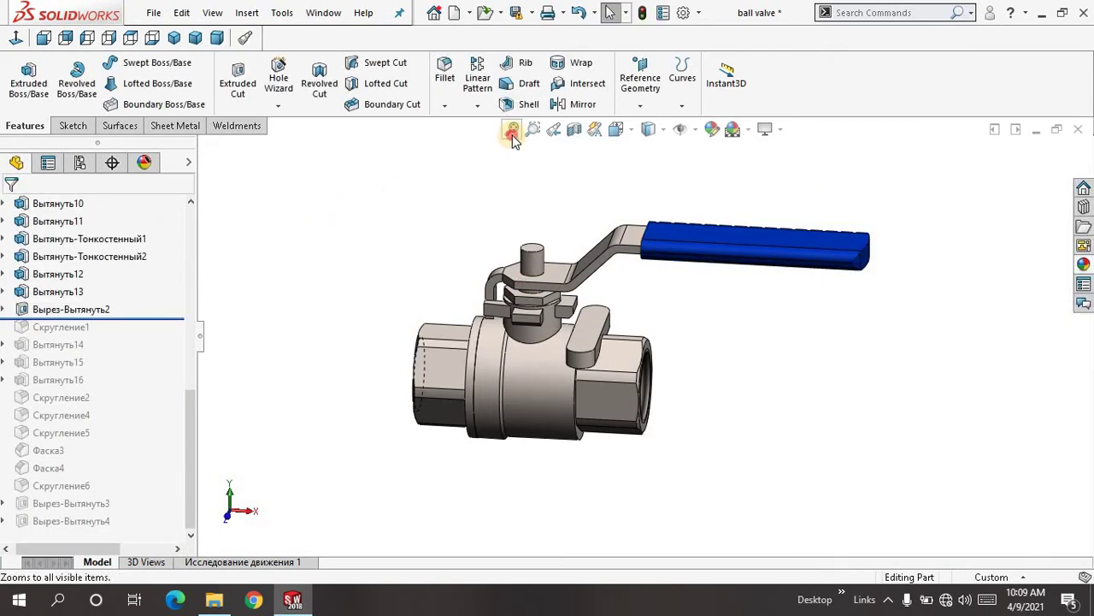
{"action": "left_click", "coordinate": [512, 135]}
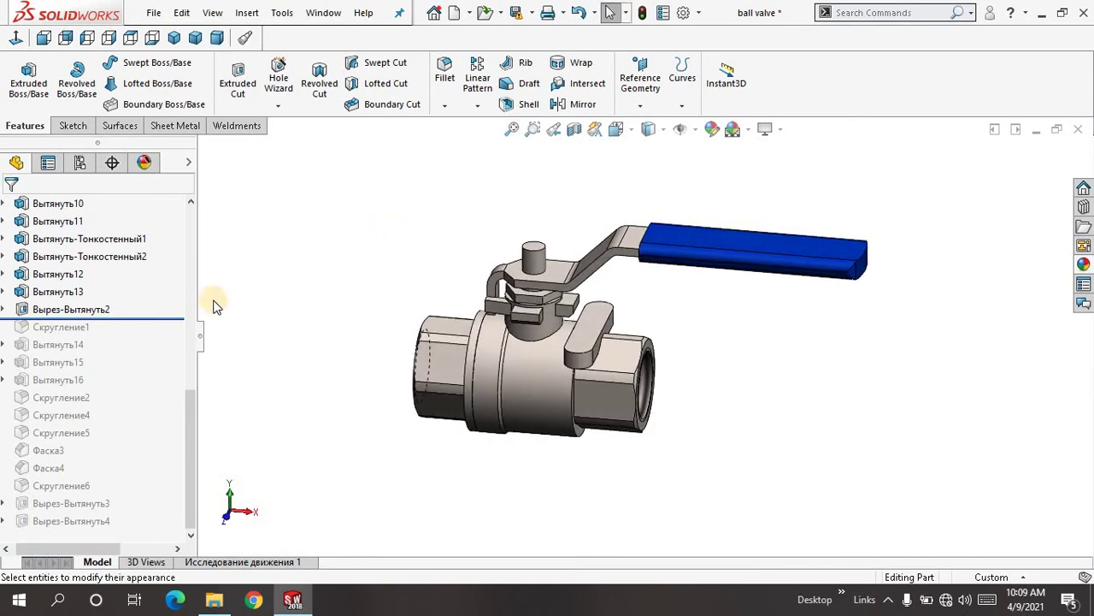
Roll forward to include Скругление1 and review the grip-end fillet's selected edges, radius and profile settings, closing the definition unchanged
{"action": "left_click_drag", "start_coordinate": [181, 319], "coordinate": [172, 330]}
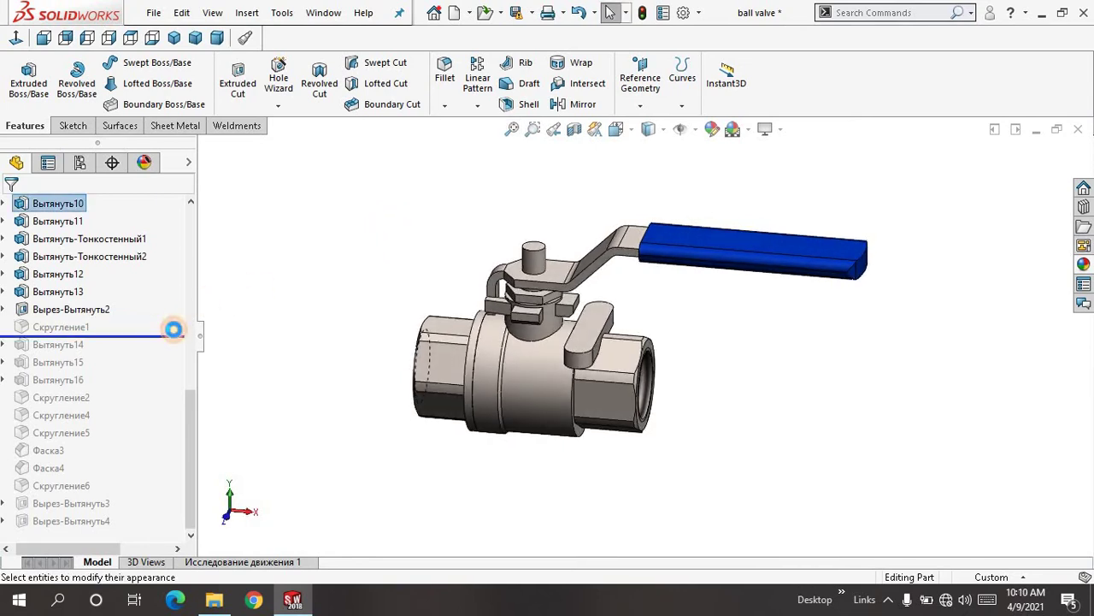
{"action": "left_click", "coordinate": [51, 328]}
{"action": "left_click", "coordinate": [65, 287]}
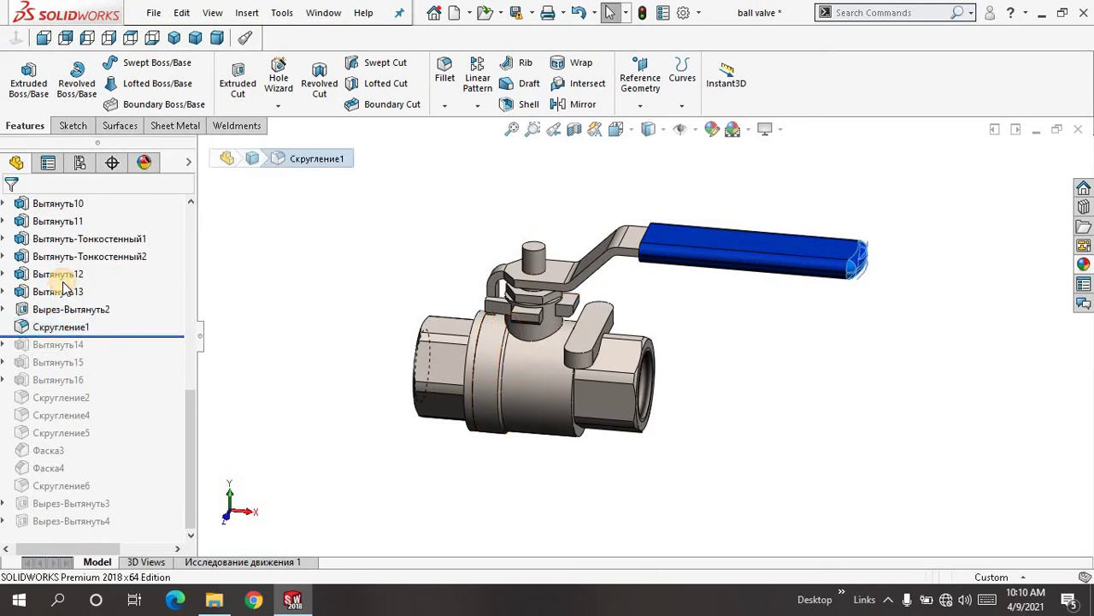
{"action": "scroll", "coordinate": [189, 329], "scroll_direction": "down", "scroll_amount": 3}
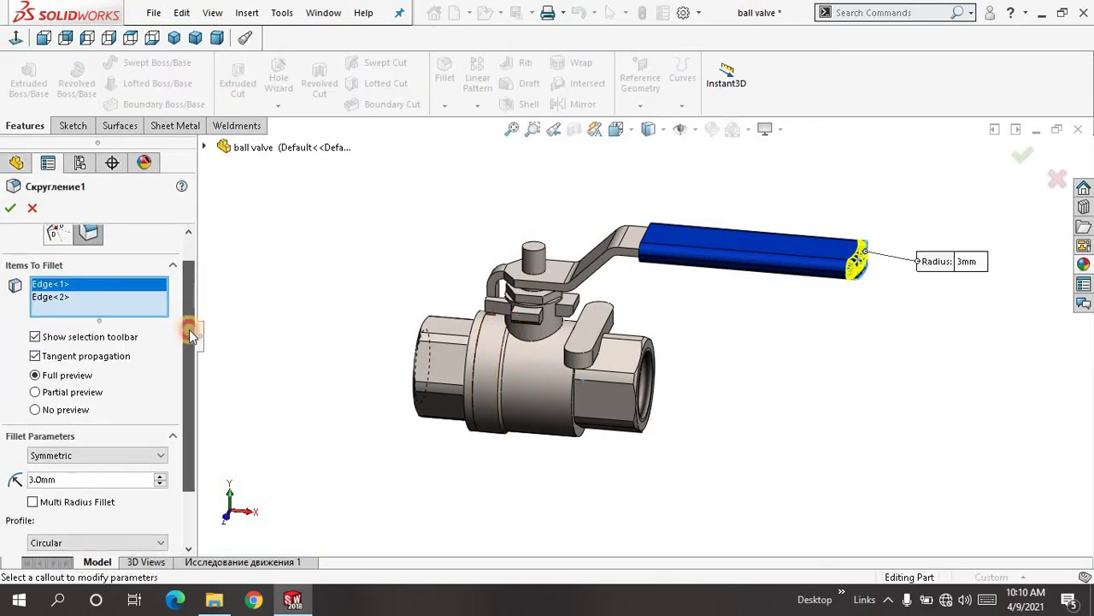
{"action": "scroll", "coordinate": [191, 340], "scroll_direction": "down", "scroll_amount": 1}
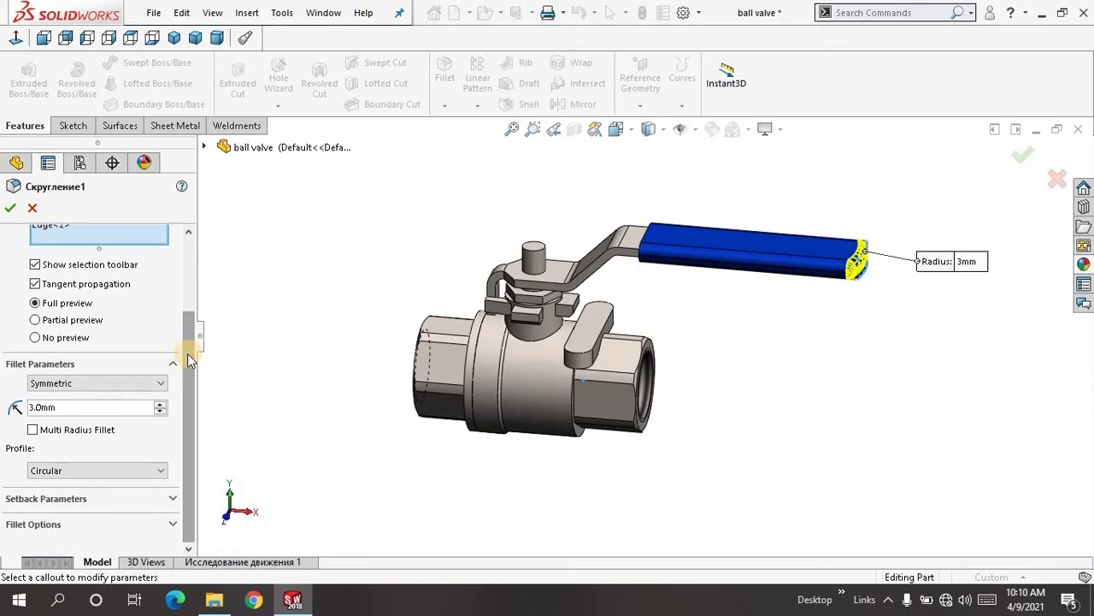
{"action": "right_click", "coordinate": [321, 260]}
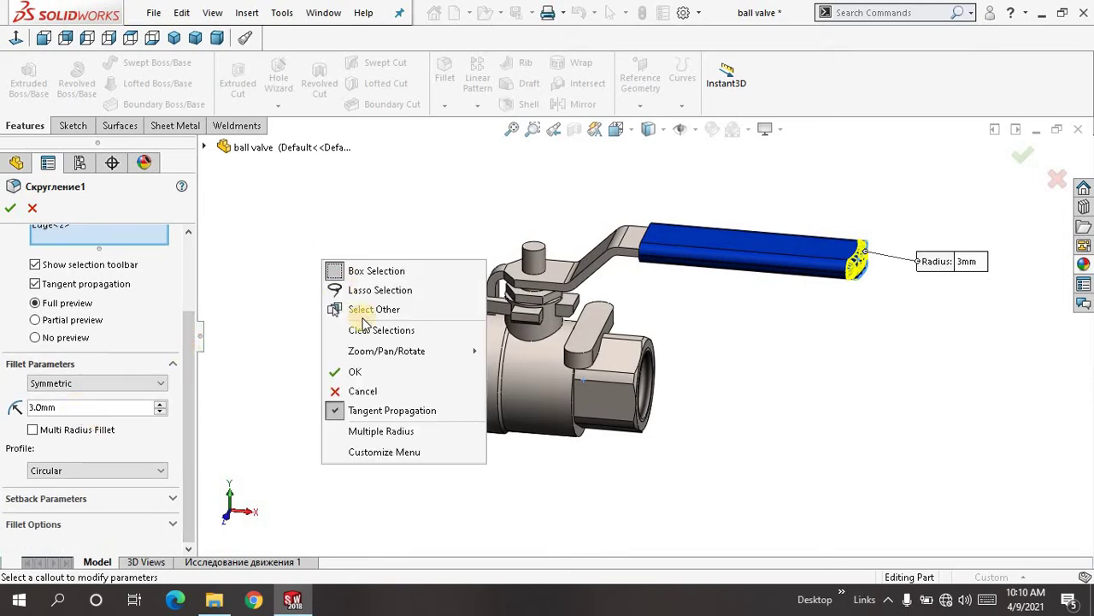
{"action": "left_click", "coordinate": [370, 373]}
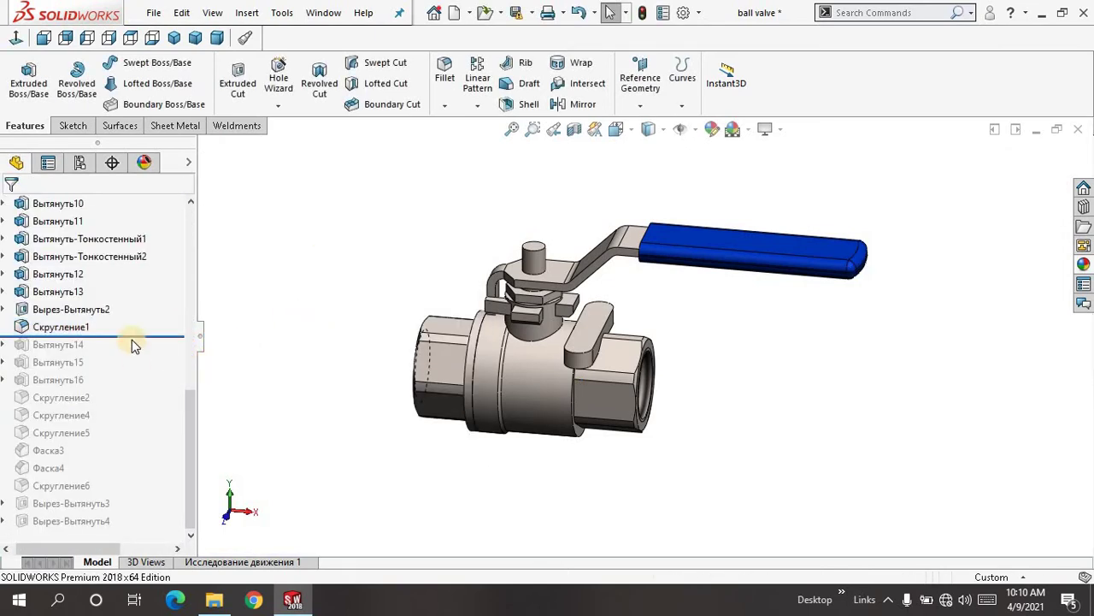
Roll forward to include Вытянуть14 and review the circular collar's sketch and Blind depth around the stem, closing the definition unchanged
{"action": "left_click_drag", "start_coordinate": [139, 336], "coordinate": [134, 353]}
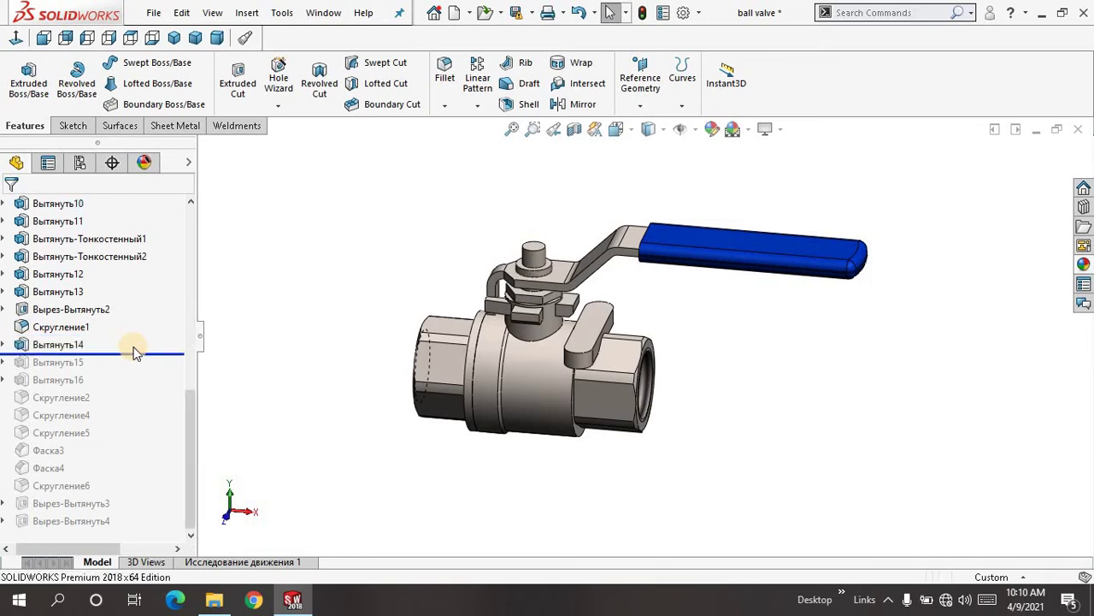
{"action": "left_click", "coordinate": [72, 349]}
{"action": "left_click", "coordinate": [81, 303]}
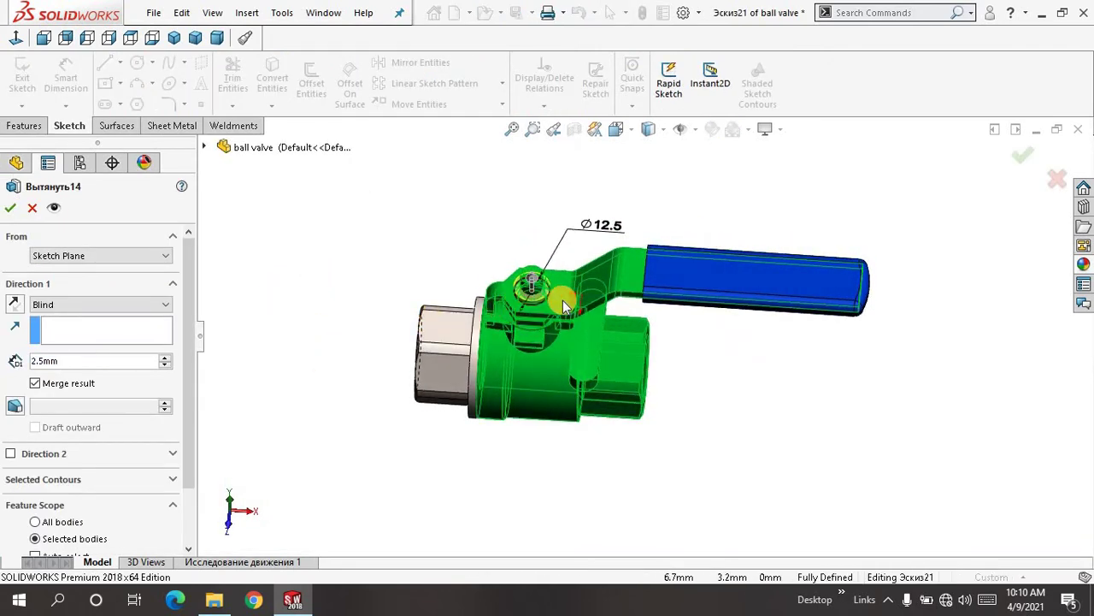
{"action": "scroll", "coordinate": [563, 300], "scroll_direction": "down", "scroll_amount": 2}
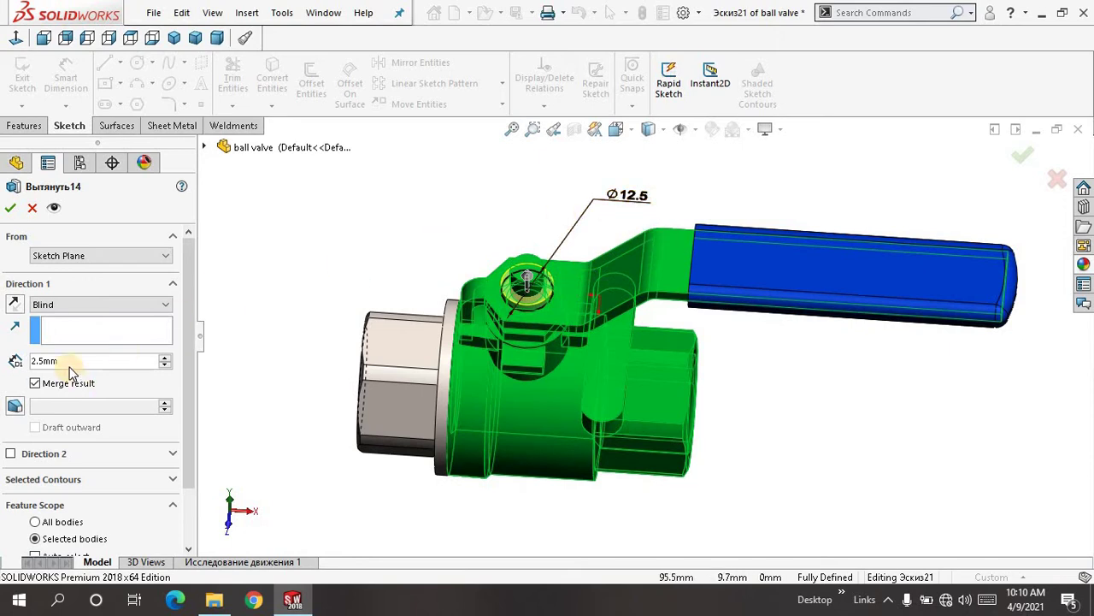
{"action": "right_click", "coordinate": [279, 218]}
{"action": "left_click", "coordinate": [311, 190]}
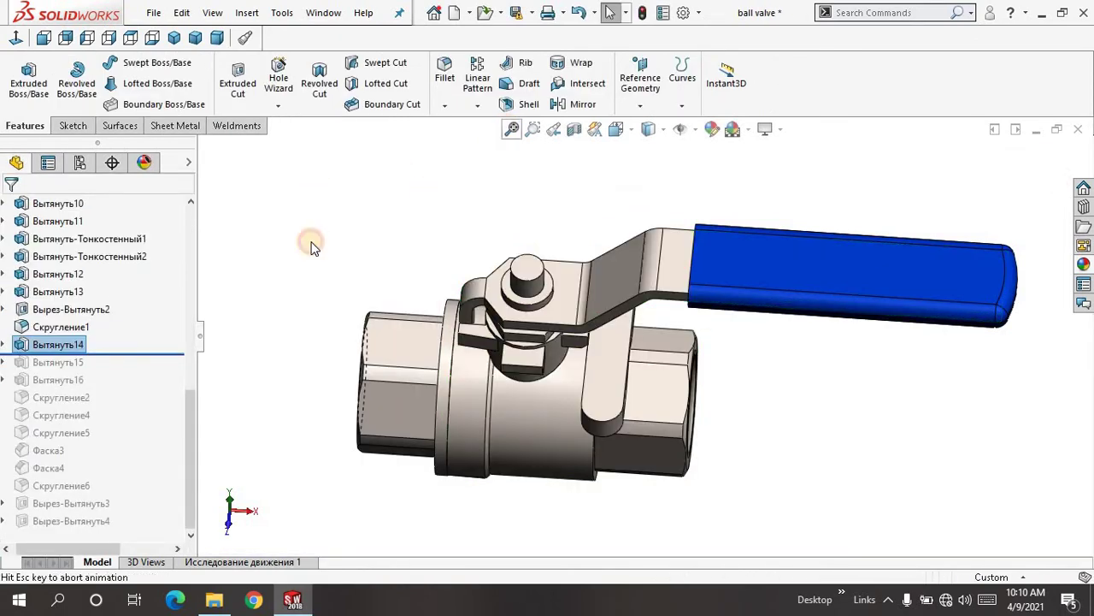
Roll forward to include Вытянуть15 and review the hexagonal nut's sketch, Blind depth and merge setting in its definition
{"action": "left_click_drag", "start_coordinate": [149, 354], "coordinate": [144, 369]}
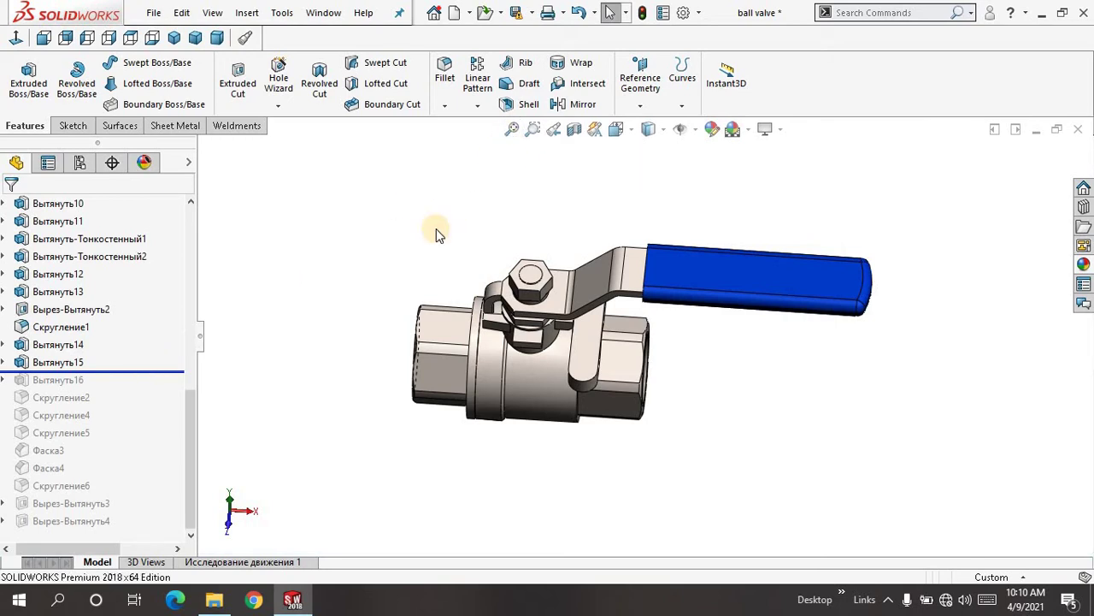
{"action": "middle_click_drag", "start_coordinate": [440, 232], "coordinate": [540, 263]}
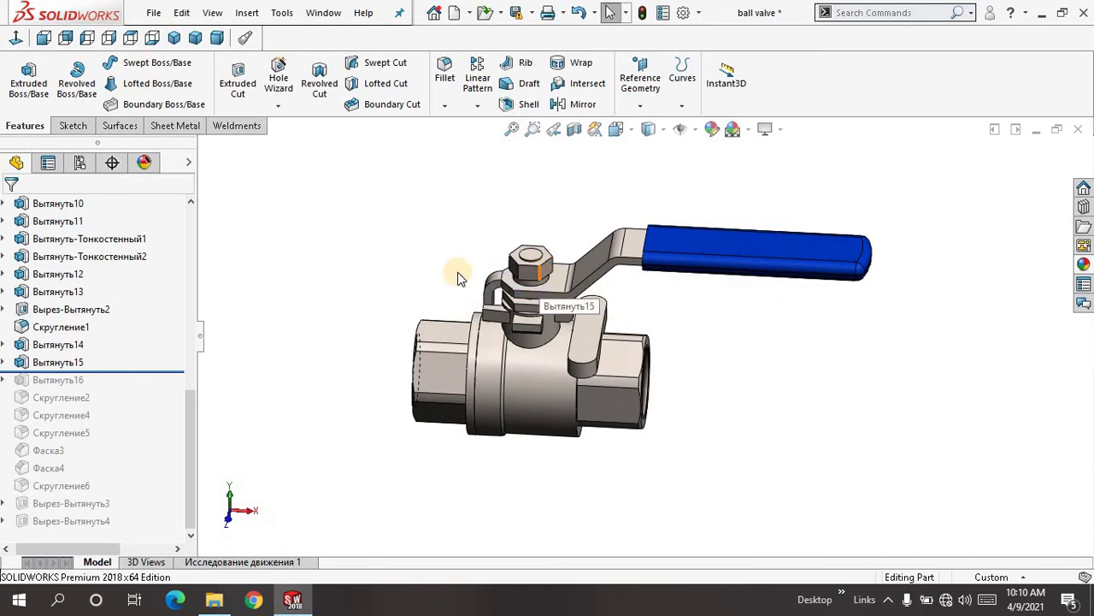
{"action": "left_click", "coordinate": [68, 363]}
{"action": "left_click", "coordinate": [79, 315]}
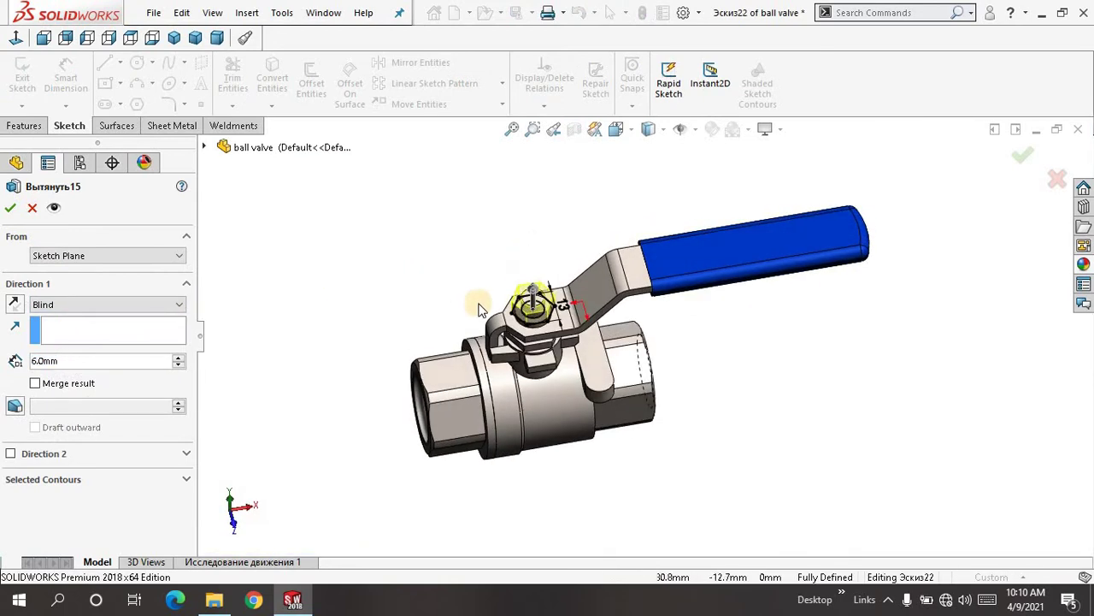
{"action": "scroll", "coordinate": [531, 310], "scroll_direction": "up", "scroll_amount": 5}
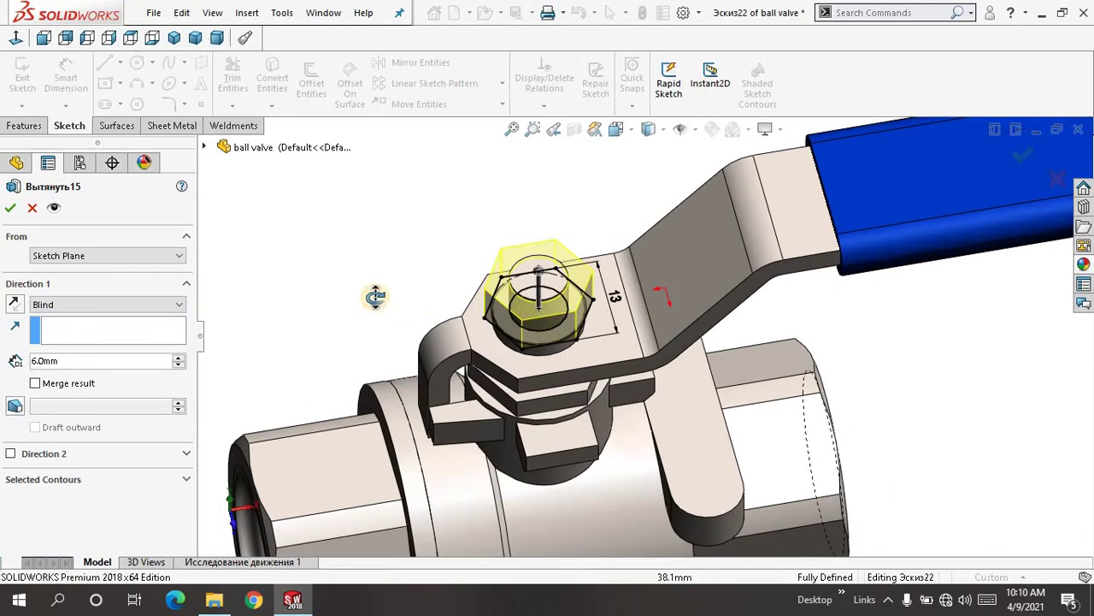
{"action": "middle_click_drag", "start_coordinate": [375, 297], "coordinate": [384, 334]}
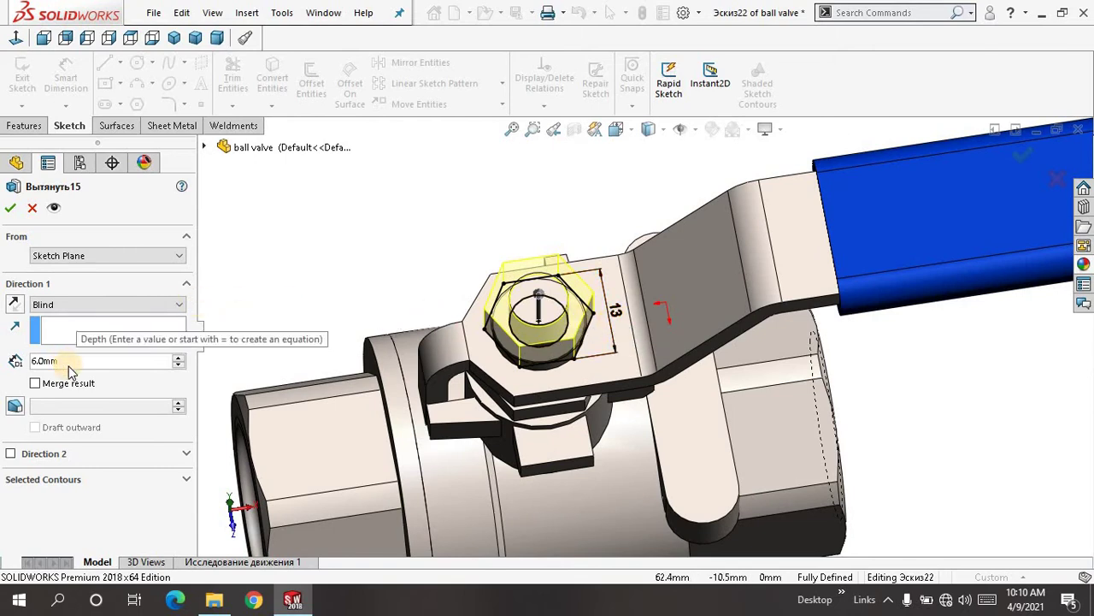
{"action": "scroll", "coordinate": [338, 277], "scroll_direction": "up", "scroll_amount": 2}
{"action": "middle_click_drag", "start_coordinate": [324, 294], "coordinate": [327, 198]}
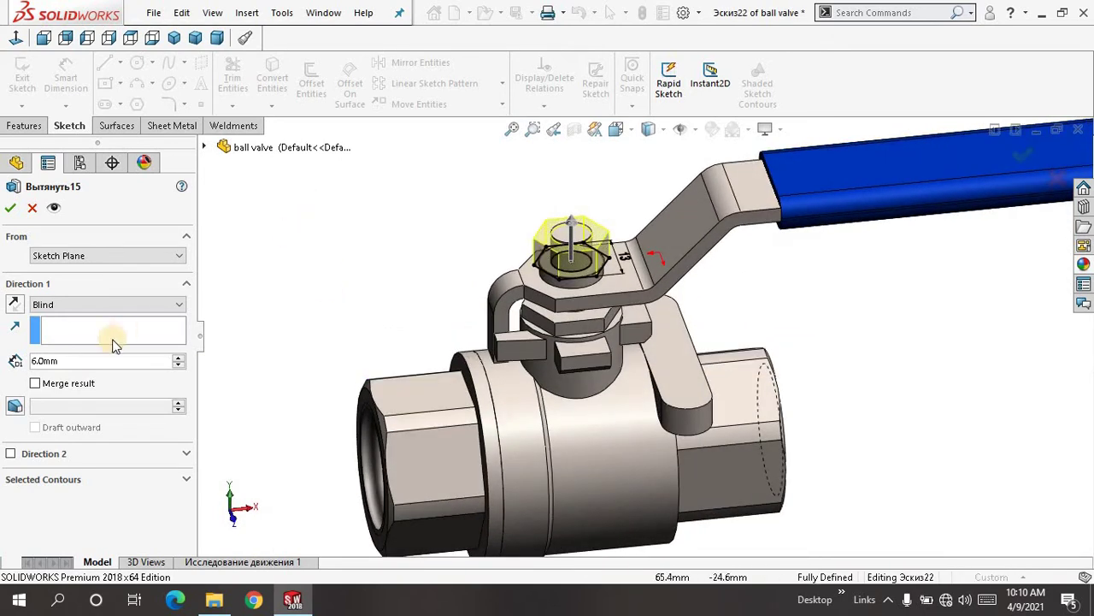
Try a 7 mm depth for the hexagonal nut's extrusion, set it back to 6 mm, and accept the feature
{"action": "left_click_drag", "start_coordinate": [66, 361], "coordinate": [25, 366]}
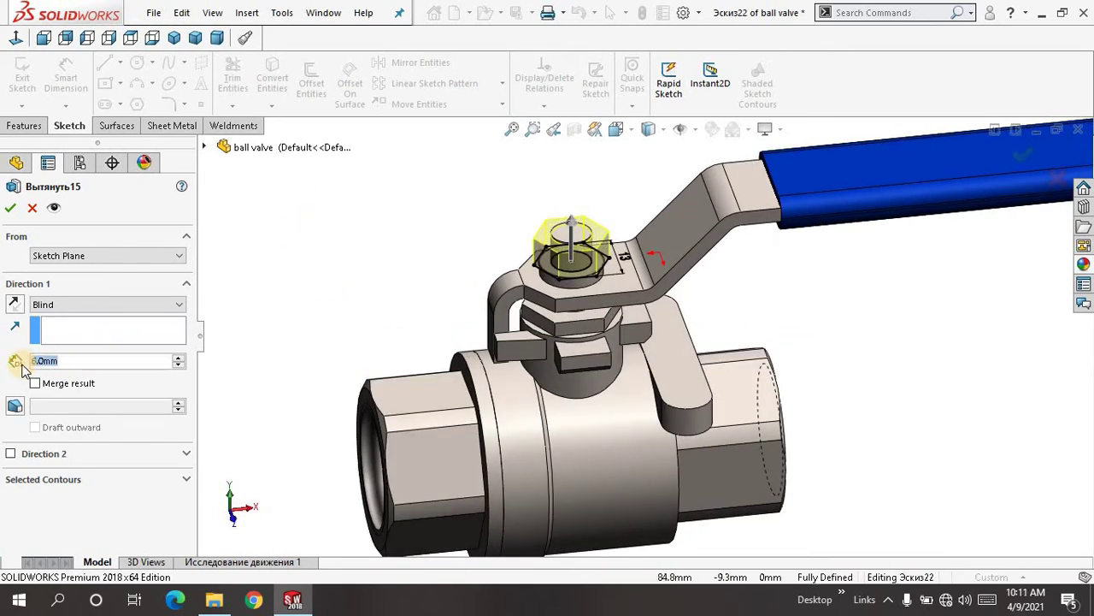
{"action": "type", "text": "7"}
{"action": "key", "text": "Return"}
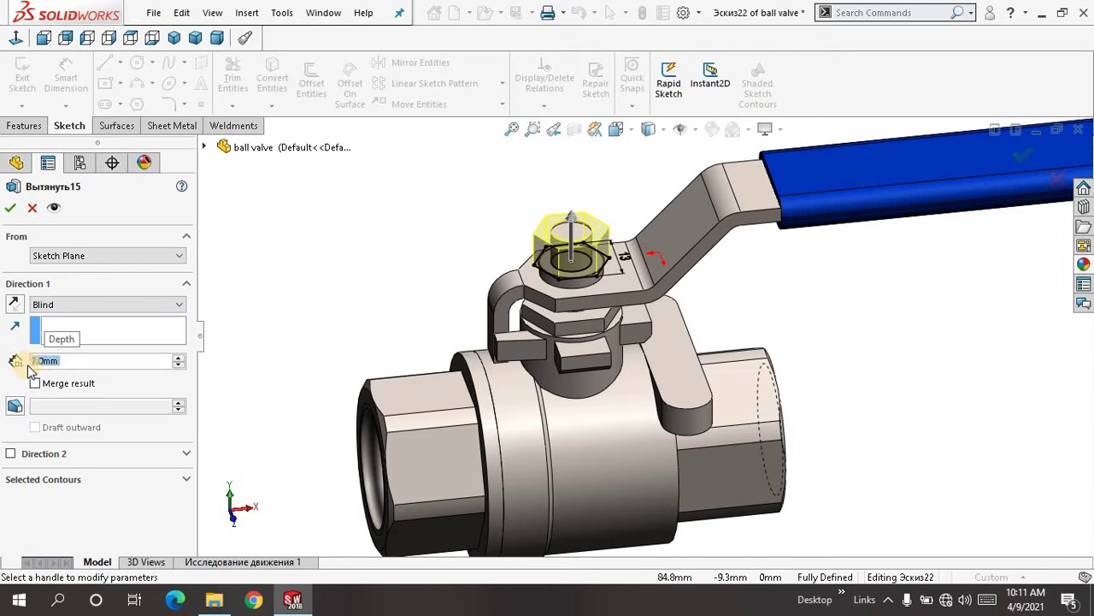
{"action": "type", "text": "6"}
{"action": "key", "text": "Return"}
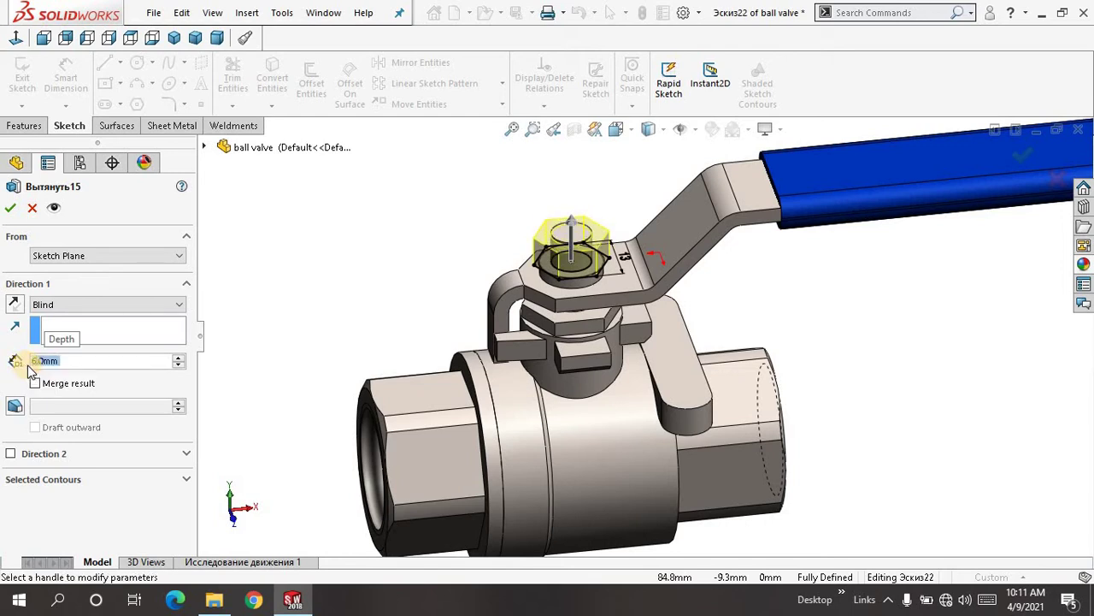
{"action": "right_click", "coordinate": [299, 246]}
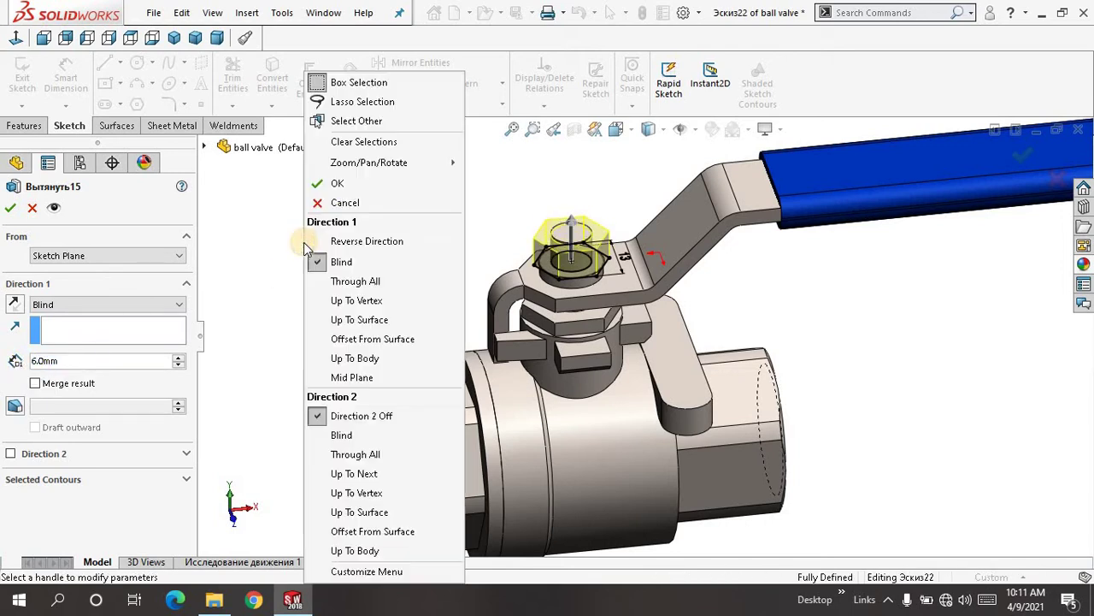
{"action": "left_click", "coordinate": [339, 186]}
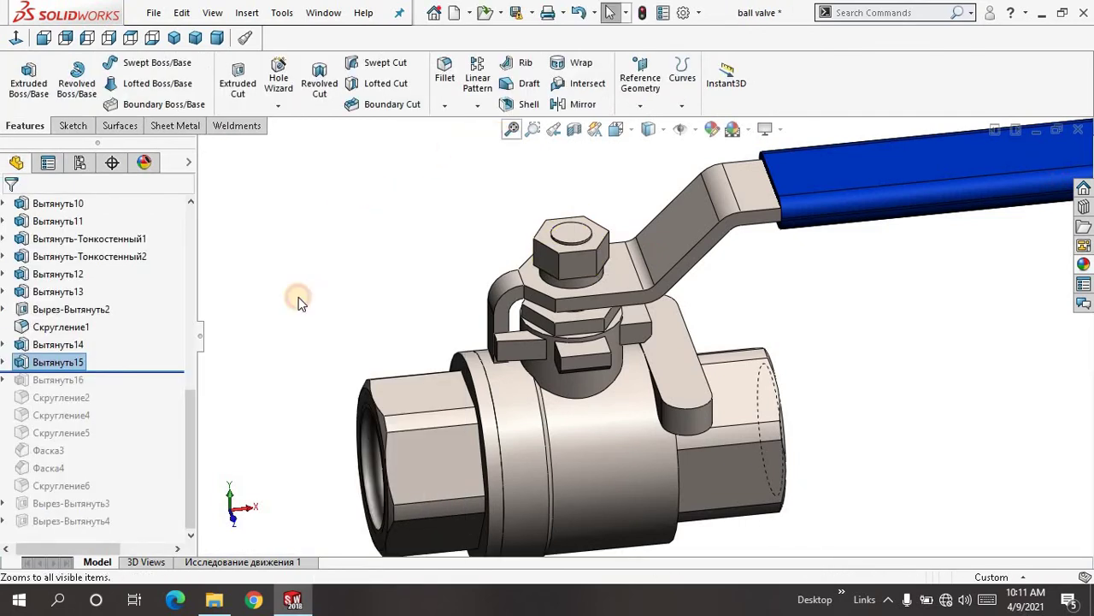
{"action": "key", "text": "f"}
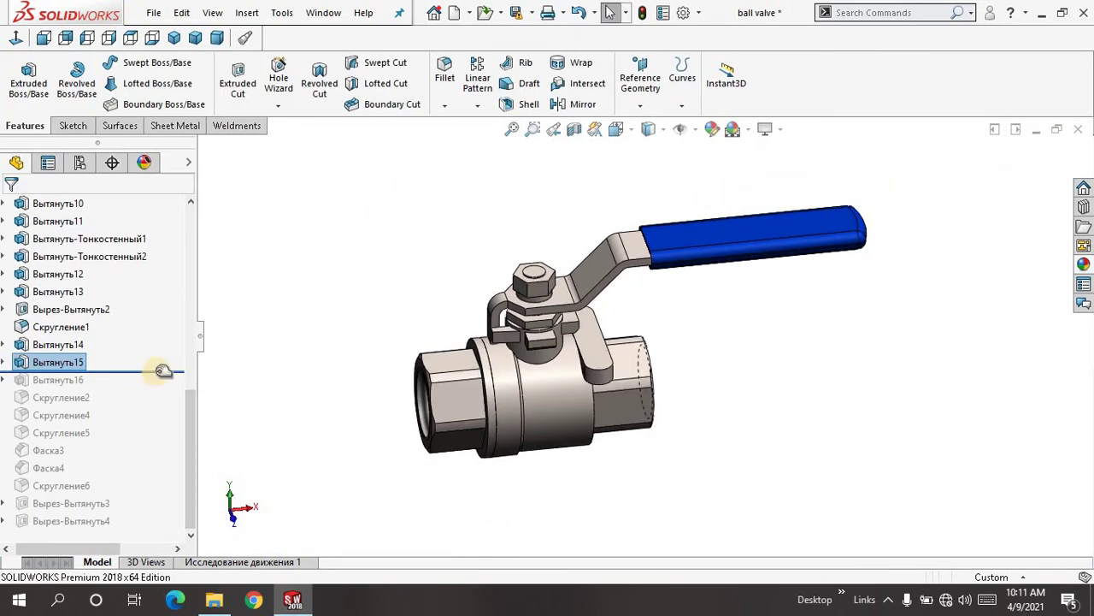
Roll forward to include Вытянуть16 and review the stop lug extrusion's Up To Vertex end condition and feature scope, closing the definition unchanged
{"action": "left_click_drag", "start_coordinate": [163, 371], "coordinate": [157, 384]}
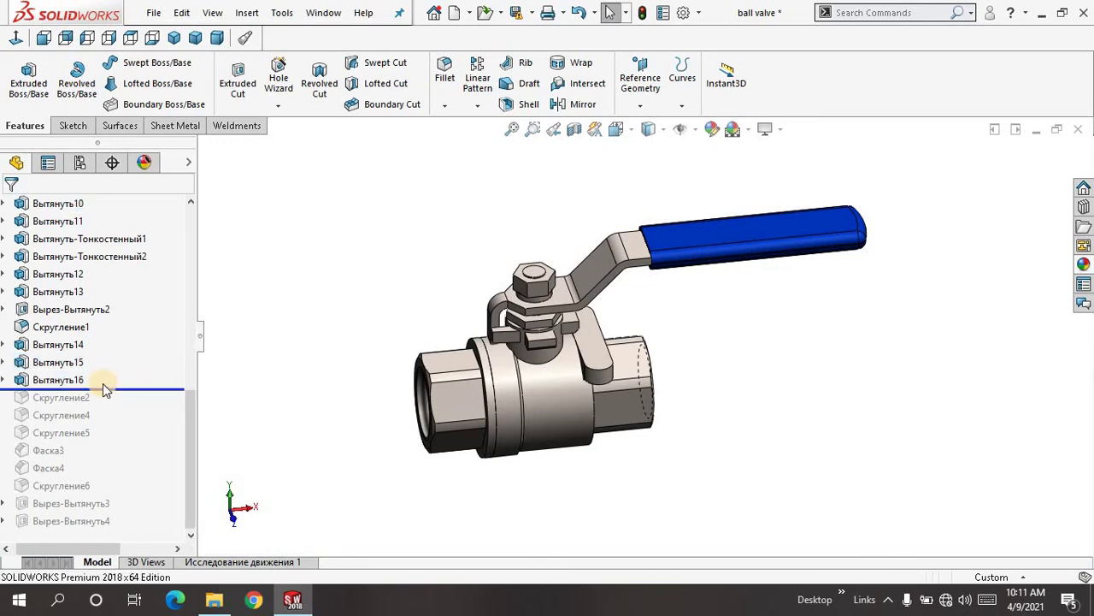
{"action": "left_click", "coordinate": [67, 382]}
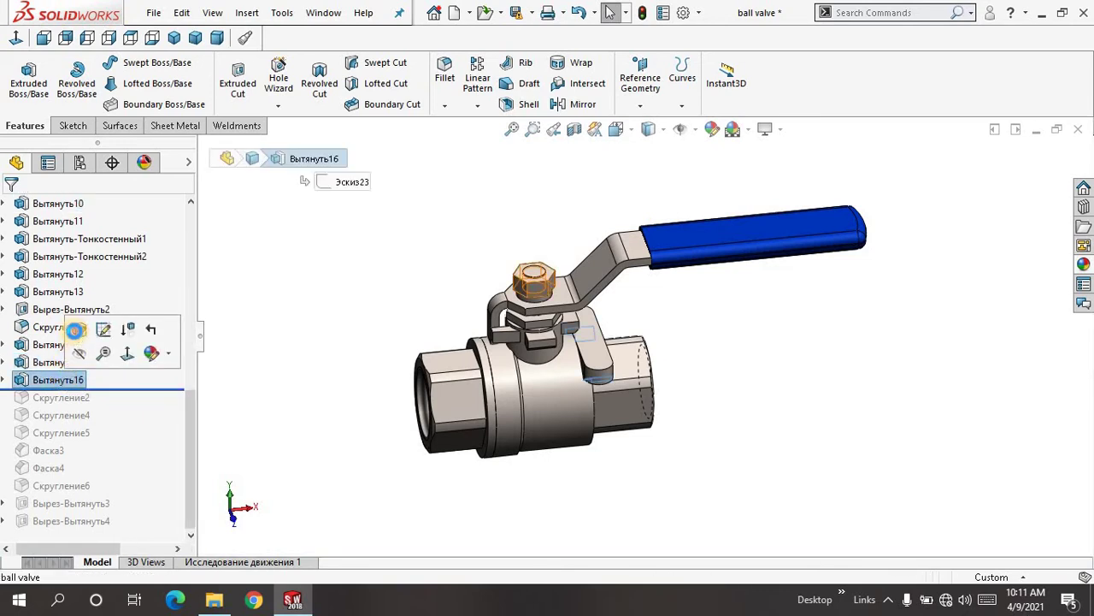
{"action": "left_click", "coordinate": [76, 330]}
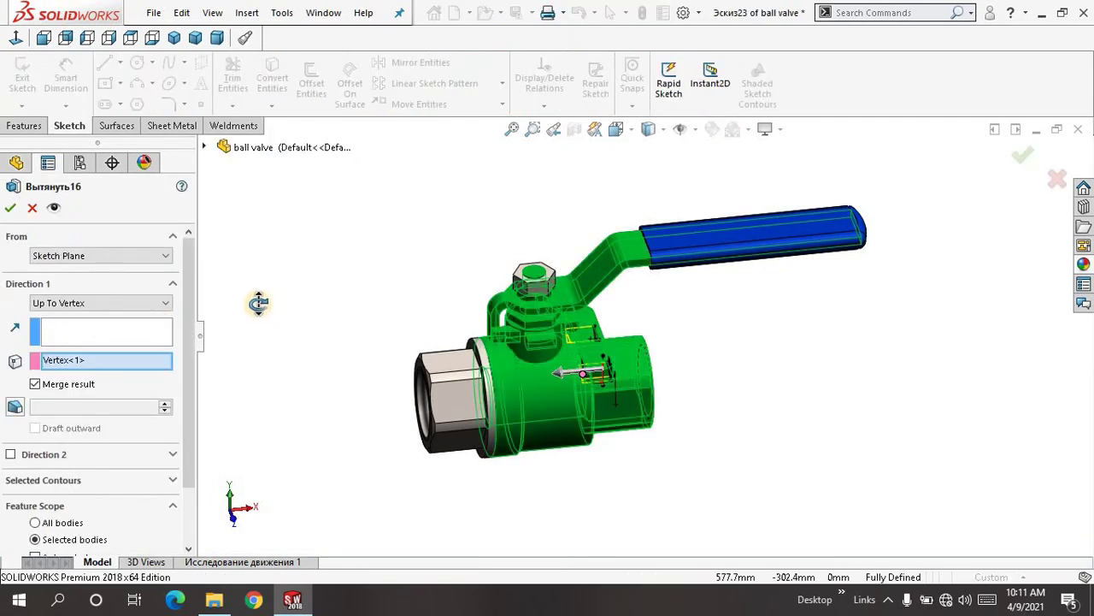
{"action": "middle_click_drag", "start_coordinate": [258, 303], "coordinate": [284, 311]}
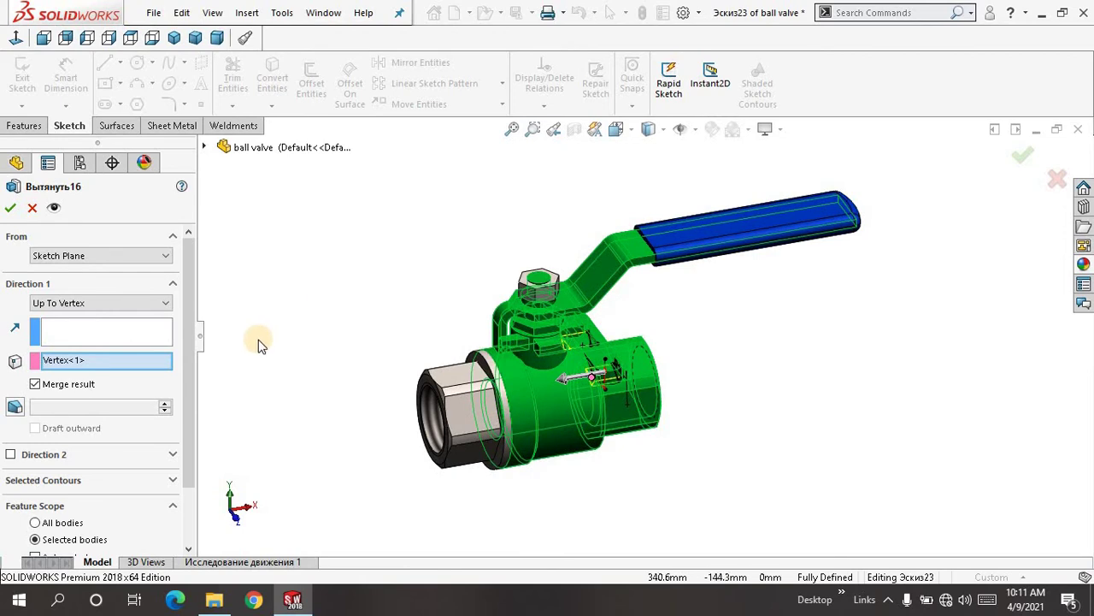
{"action": "scroll", "coordinate": [189, 376], "scroll_direction": "down", "scroll_amount": 2}
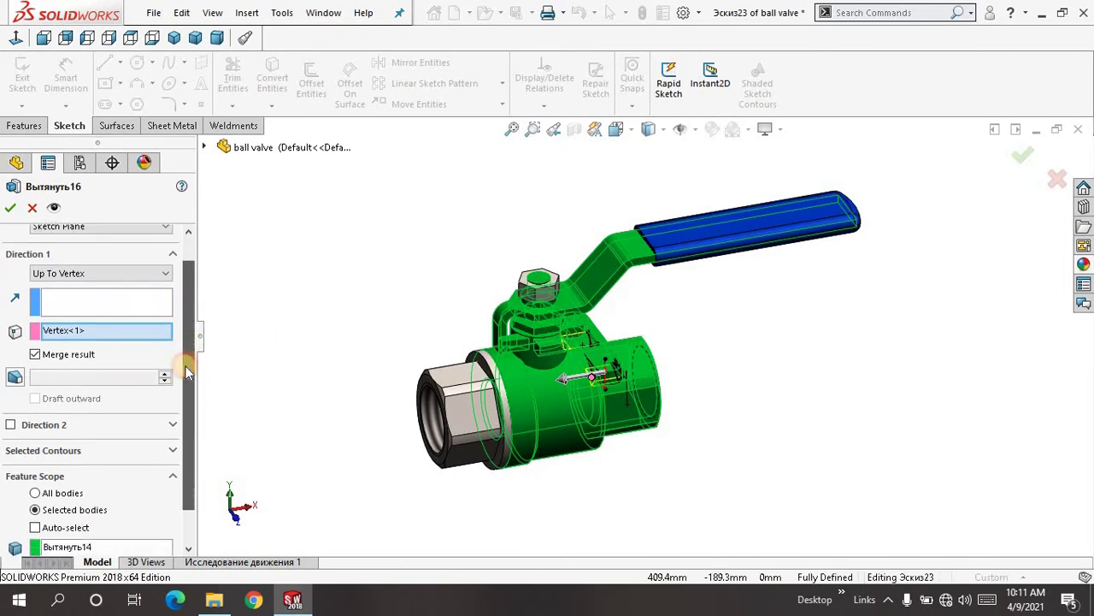
{"action": "scroll", "coordinate": [190, 344], "scroll_direction": "up", "scroll_amount": 2}
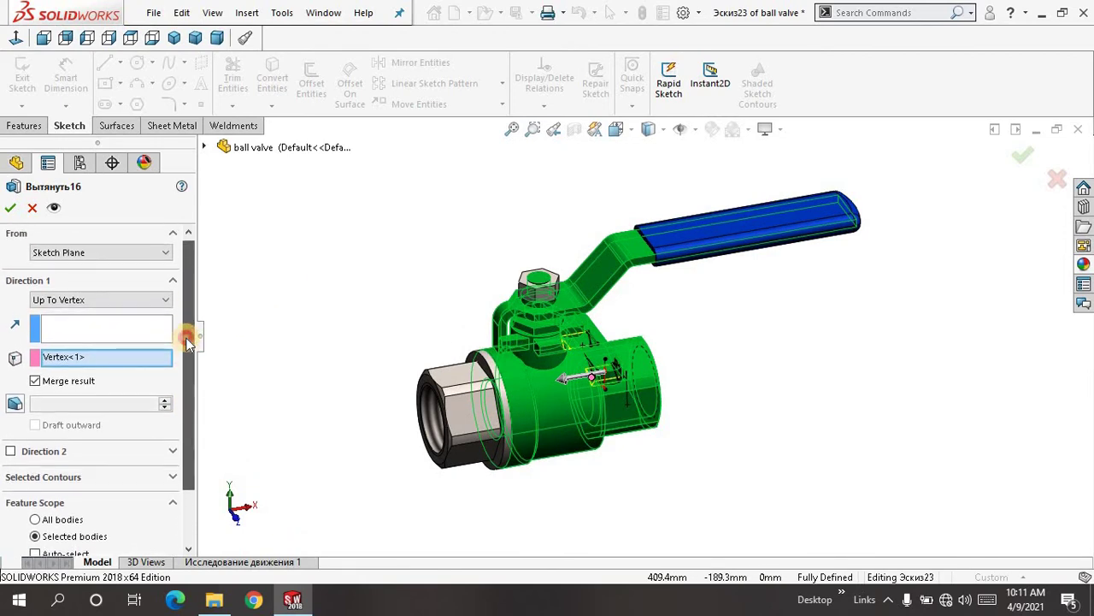
{"action": "left_click", "coordinate": [10, 209]}
{"action": "middle_click_drag", "start_coordinate": [367, 285], "coordinate": [269, 321]}
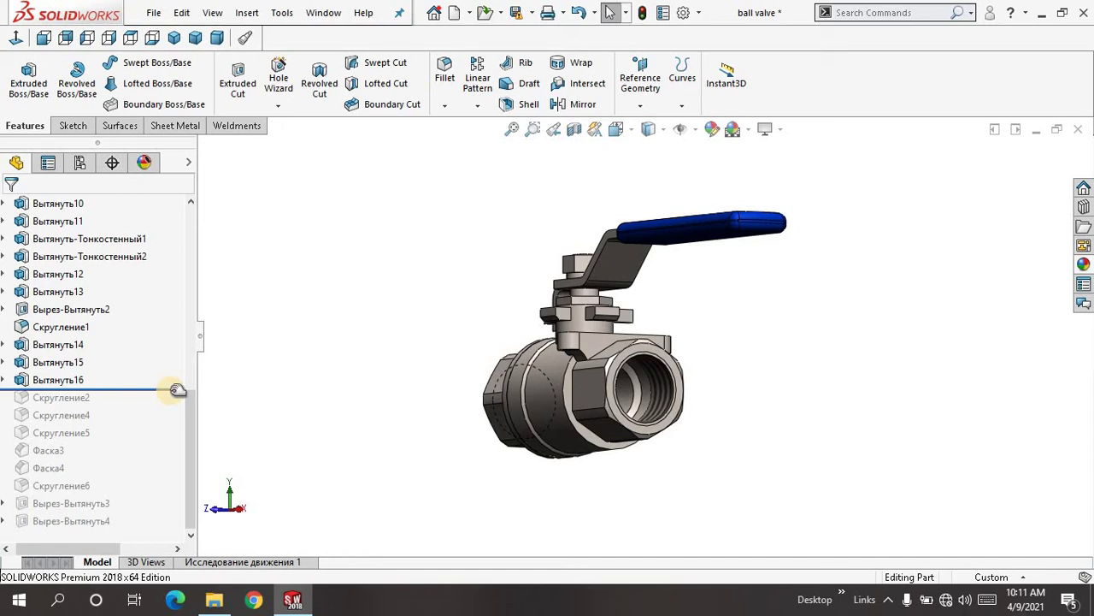
{"action": "key", "text": "ctrl+1"}
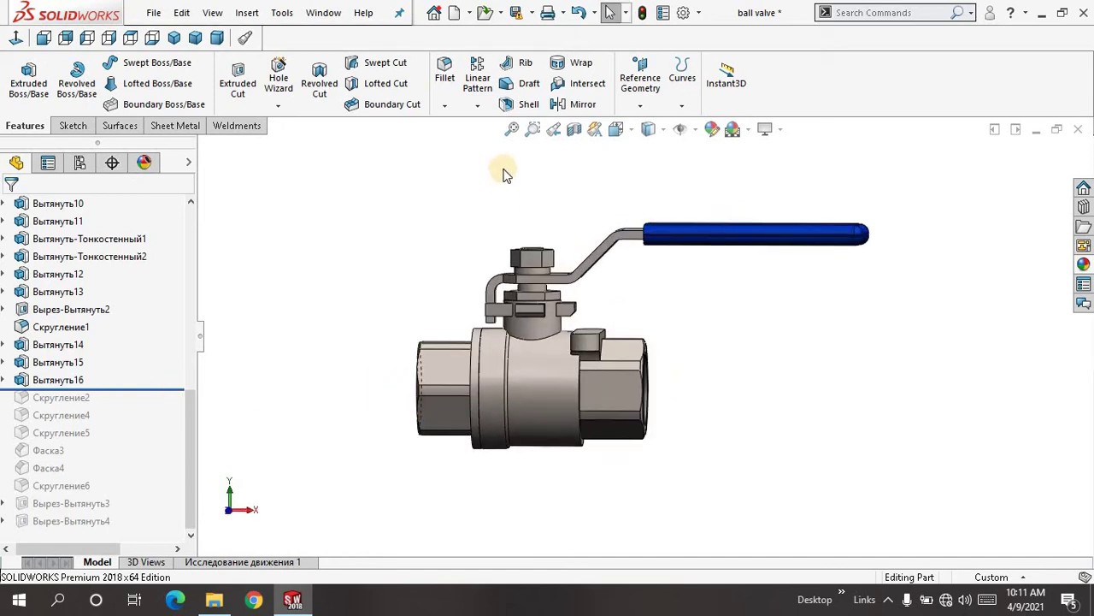
{"action": "left_click", "coordinate": [444, 91]}
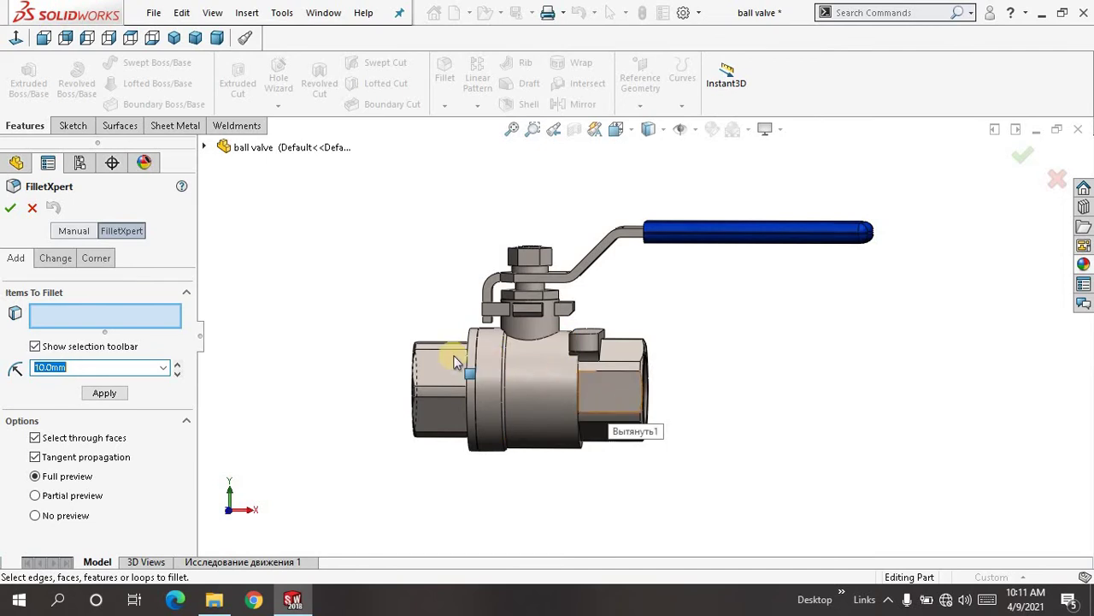
{"action": "left_click", "coordinate": [32, 209]}
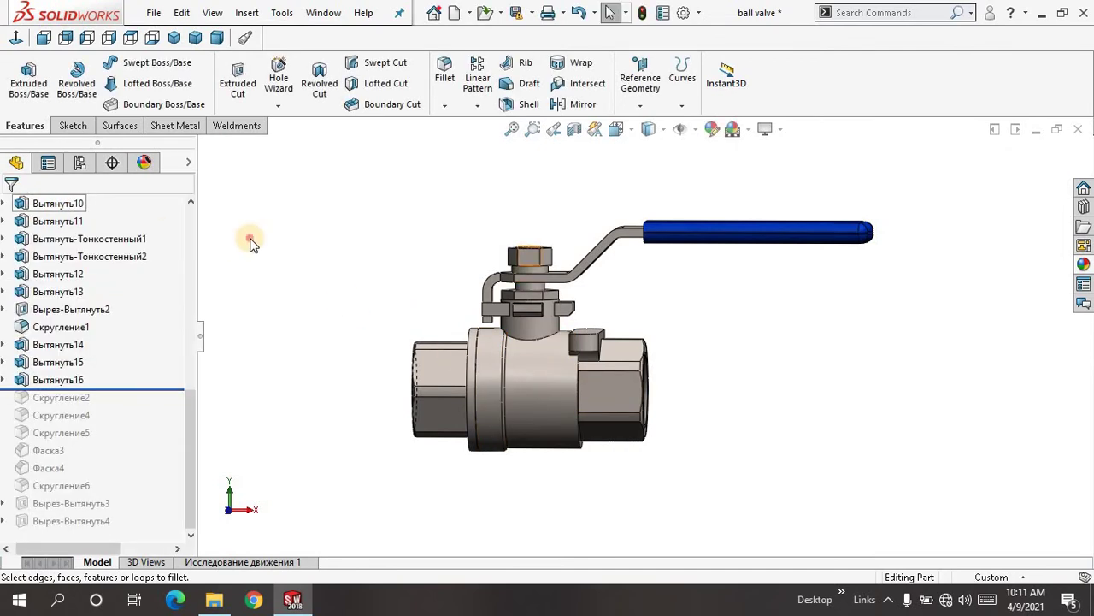
{"action": "middle_click_drag", "start_coordinate": [324, 317], "coordinate": [317, 399]}
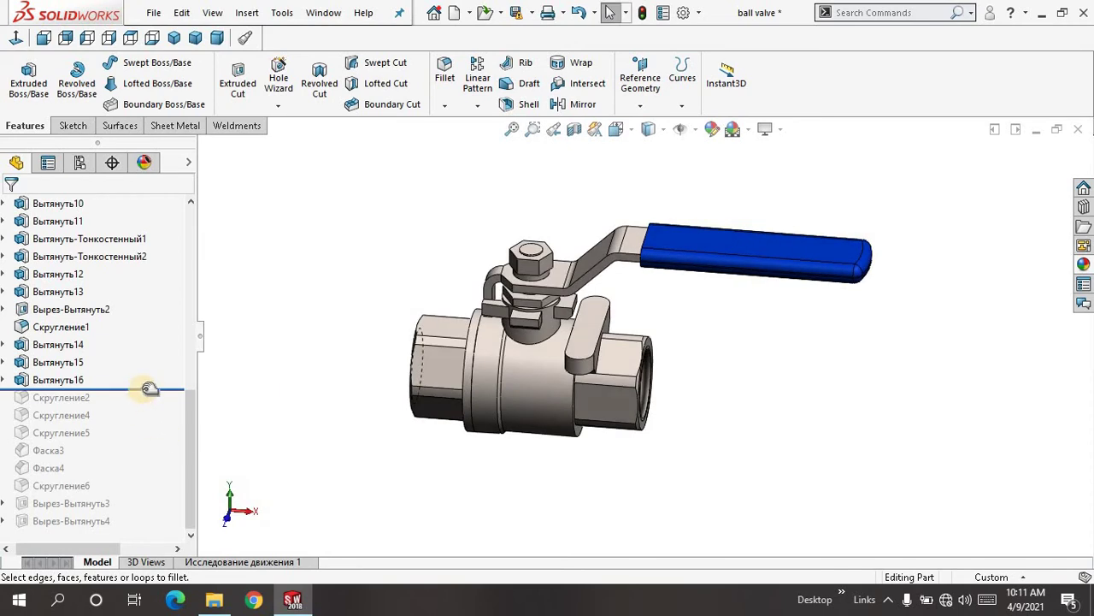
Roll forward to include Скругление2 and review the multi-radius fillet's edges and parameters around the stem base and stop lug, closing it unchanged
{"action": "left_click_drag", "start_coordinate": [148, 389], "coordinate": [147, 407]}
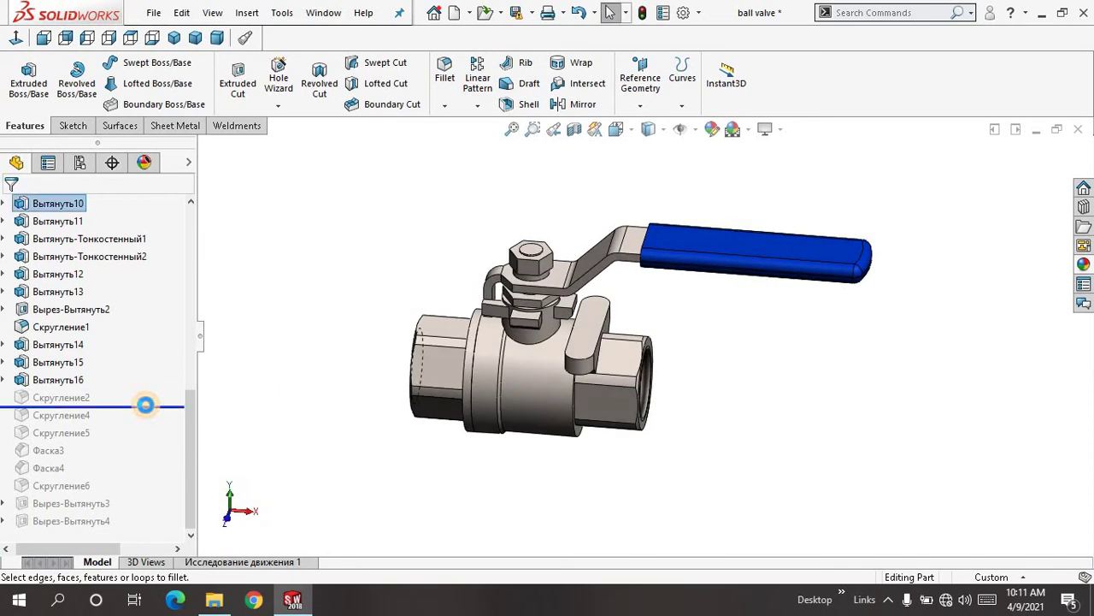
{"action": "left_click", "coordinate": [75, 400]}
{"action": "left_click", "coordinate": [90, 353]}
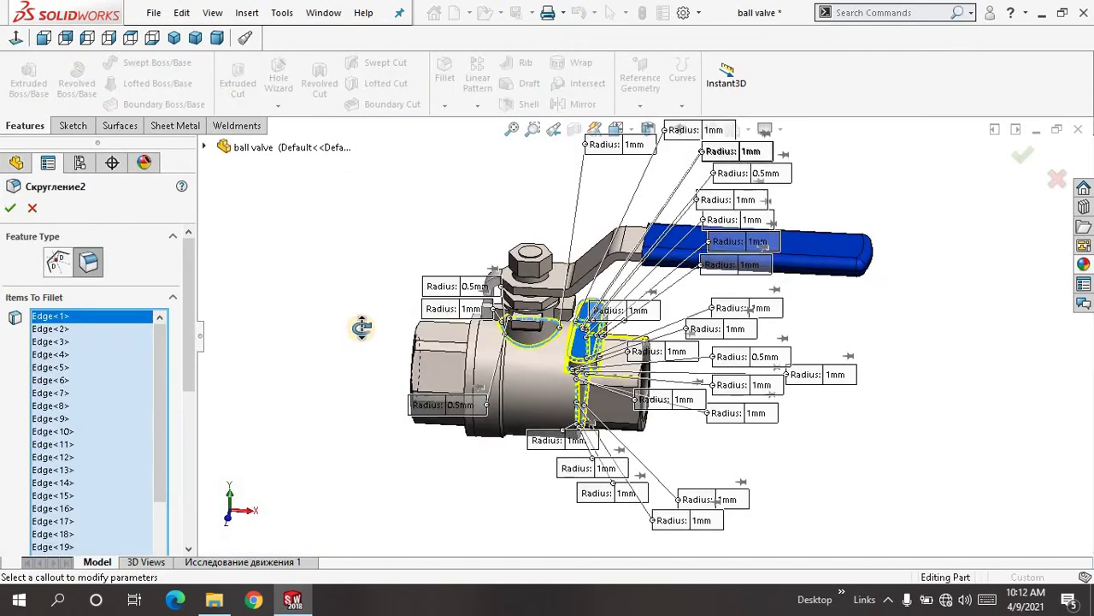
{"action": "middle_click_drag", "start_coordinate": [362, 327], "coordinate": [342, 308]}
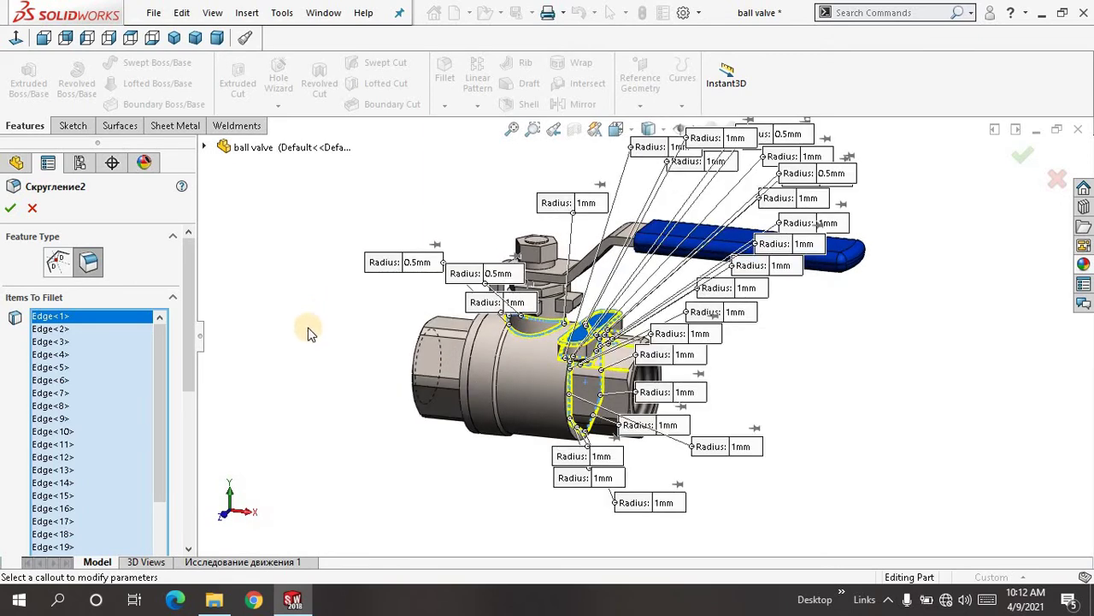
{"action": "left_click_drag", "start_coordinate": [192, 319], "coordinate": [214, 478]}
{"action": "left_click", "coordinate": [73, 409]}
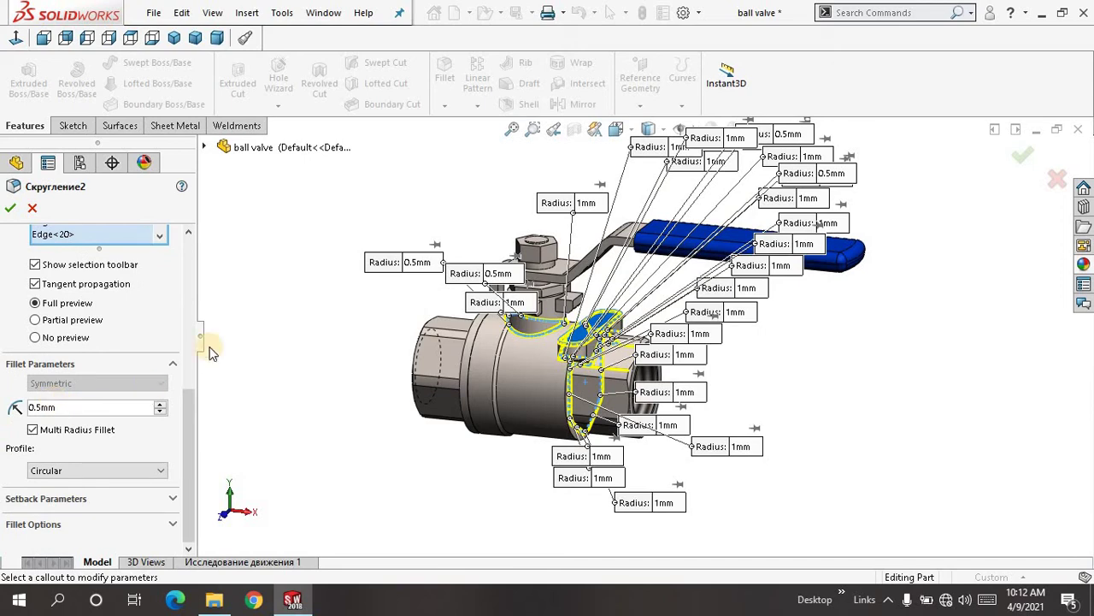
{"action": "right_click", "coordinate": [237, 248]}
{"action": "left_click", "coordinate": [278, 351]}
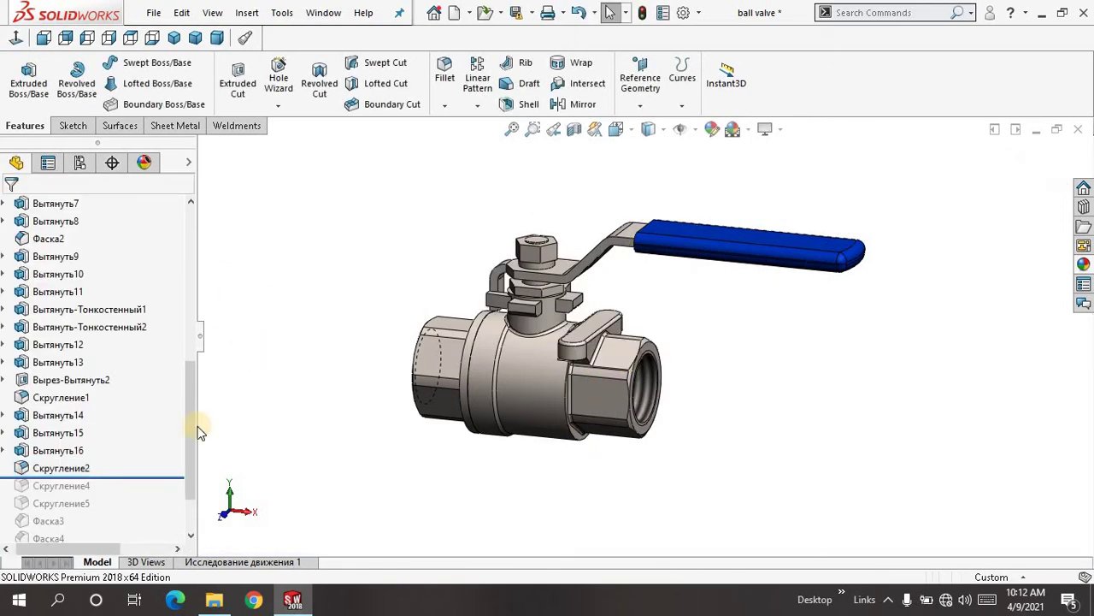
Roll forward to include Скругление4 and review the fillet's edges, radius and profile where the body meets the hexagonal end, closing it unchanged
{"action": "scroll", "coordinate": [165, 384], "scroll_direction": "down", "scroll_amount": 2}
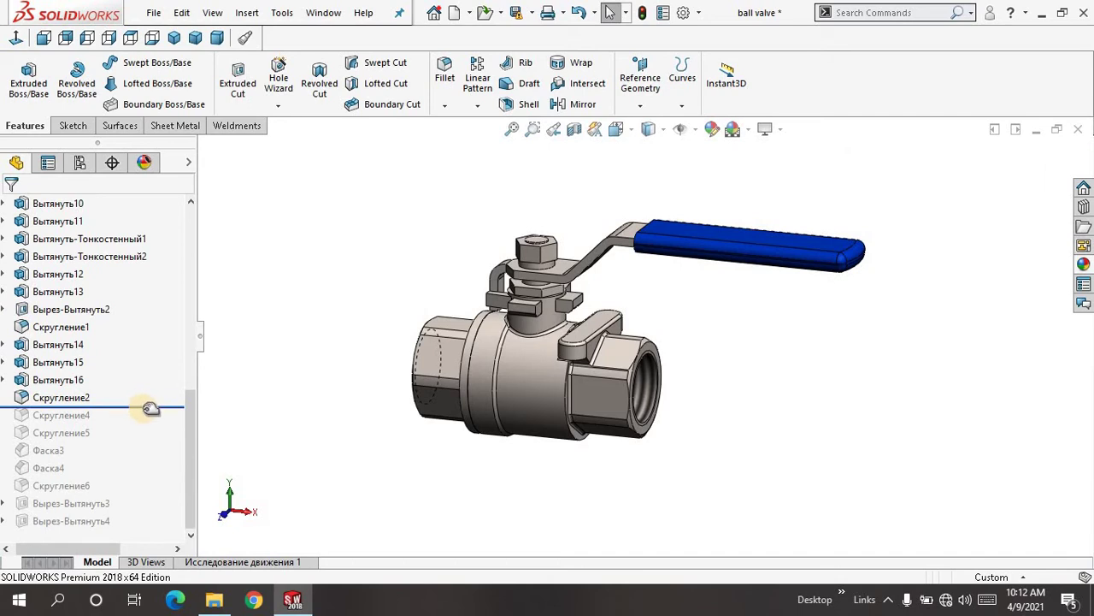
{"action": "left_click_drag", "start_coordinate": [150, 409], "coordinate": [143, 419]}
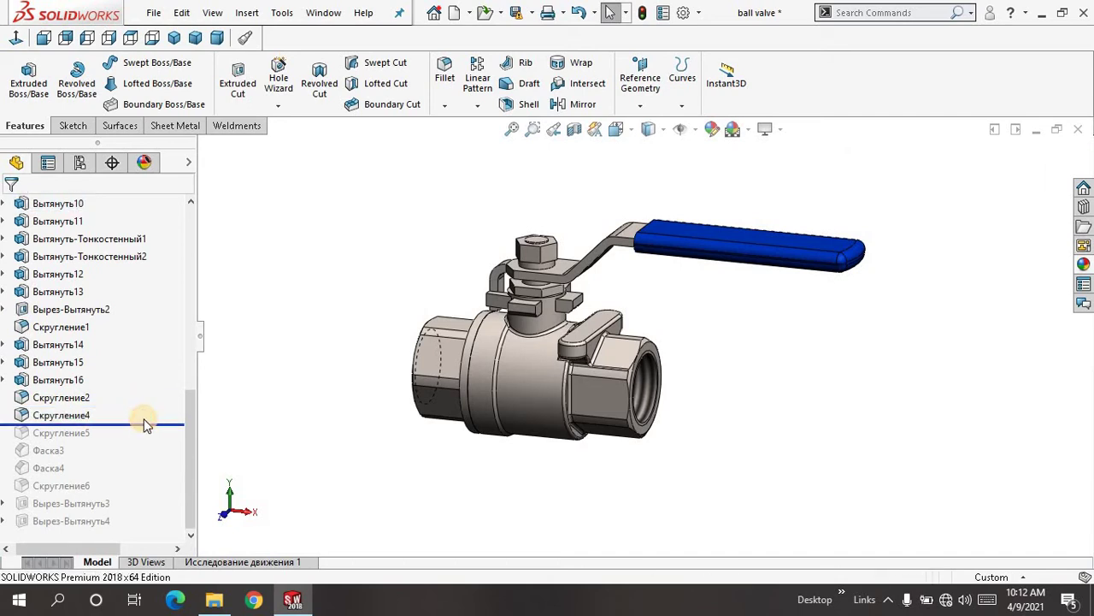
{"action": "left_click", "coordinate": [79, 418]}
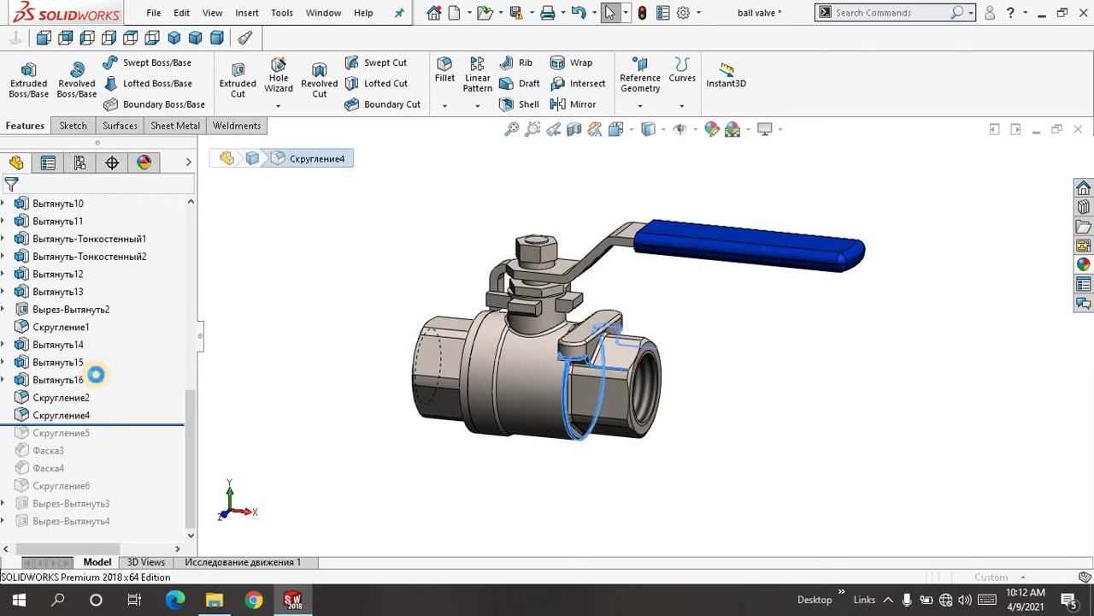
{"action": "mouse_move", "coordinate": [307, 318]}
{"action": "middle_mouse_down"}
{"action": "mouse_move", "coordinate": [279, 303]}
{"action": "mouse_move", "coordinate": [330, 296]}
{"action": "mouse_move", "coordinate": [310, 317]}
{"action": "middle_mouse_up"}
{"action": "left_click_drag", "start_coordinate": [185, 326], "coordinate": [190, 430]}
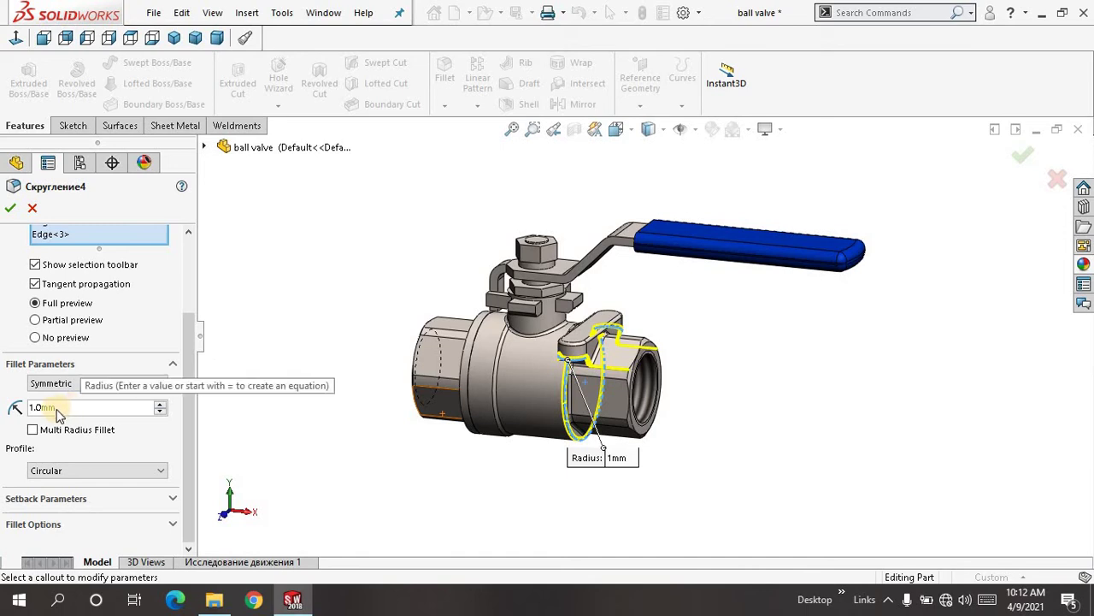
{"action": "right_click", "coordinate": [325, 248]}
{"action": "left_click", "coordinate": [351, 354]}
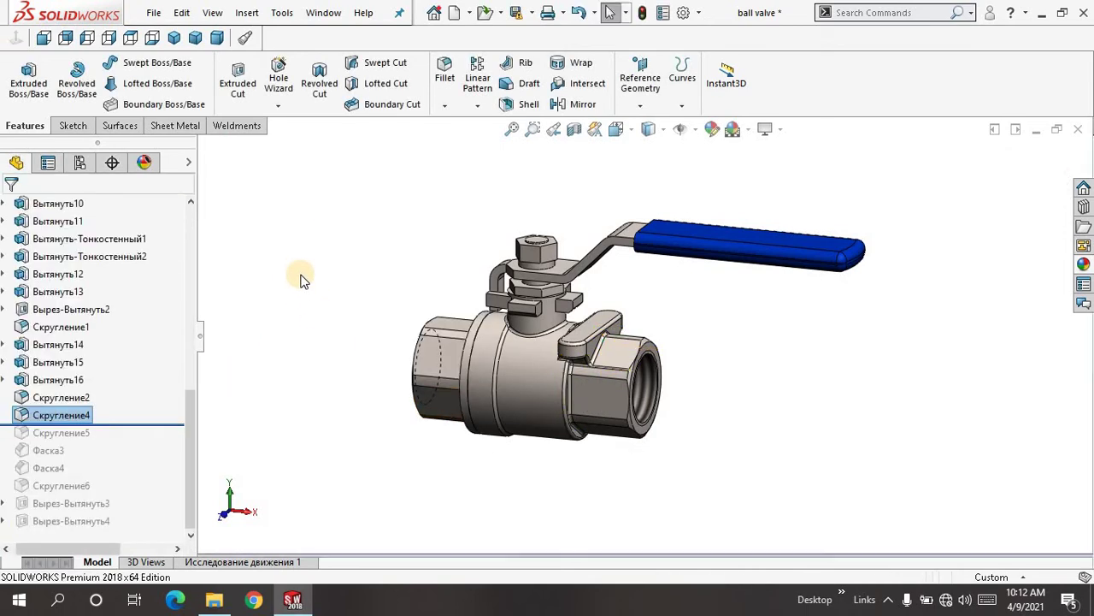
{"action": "left_click", "coordinate": [301, 276]}
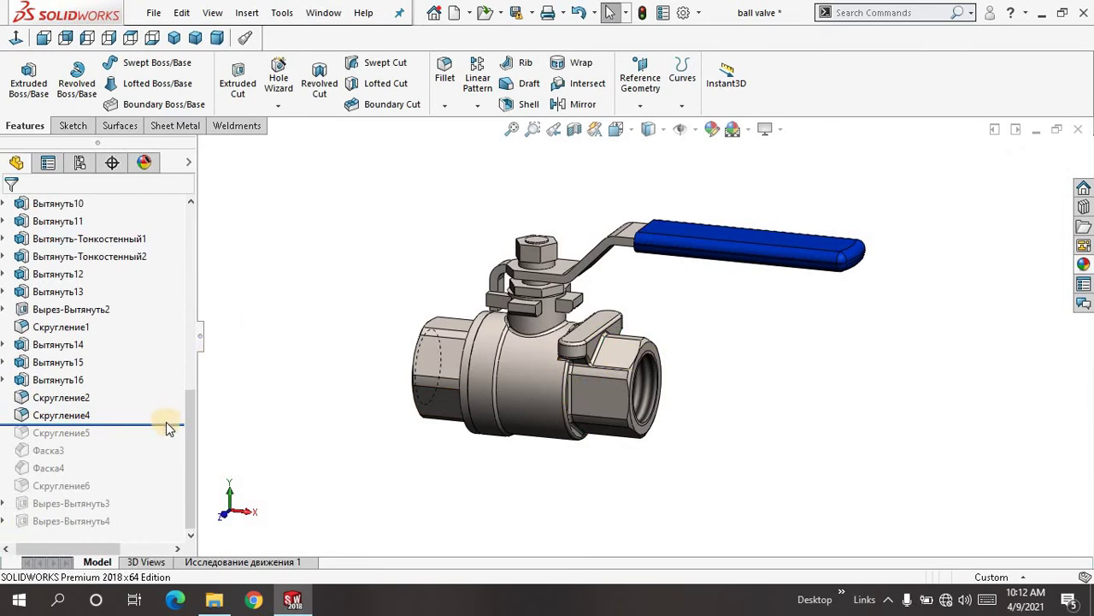
Roll forward to include Скругление5 and review the fillet's edges, radius and profile on the hexagonal end beside the body, closing it unchanged
{"action": "left_click_drag", "start_coordinate": [173, 424], "coordinate": [168, 440]}
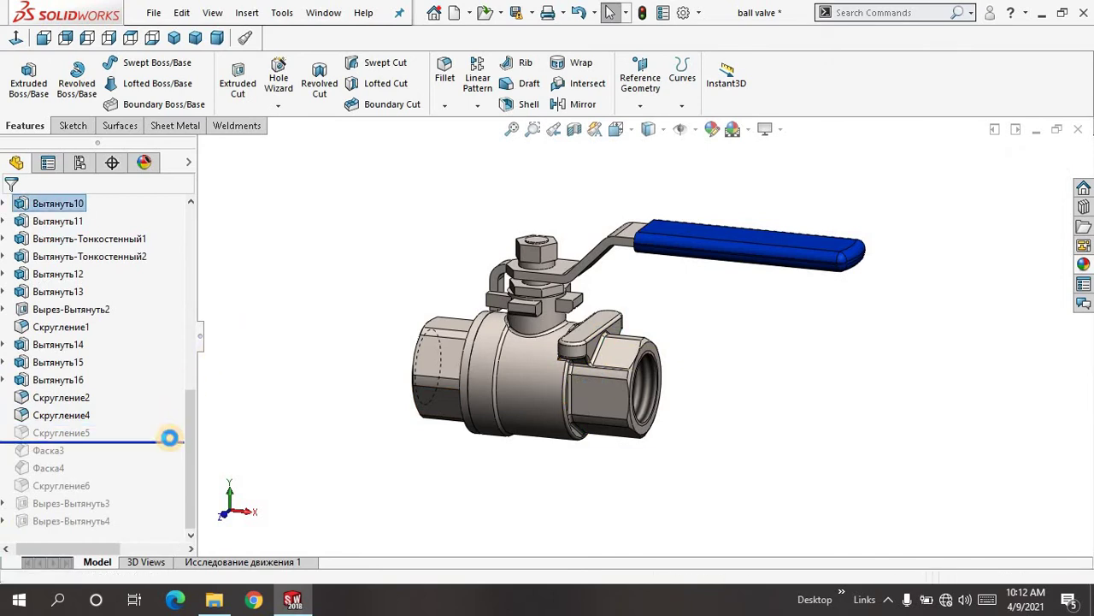
{"action": "left_click", "coordinate": [76, 436]}
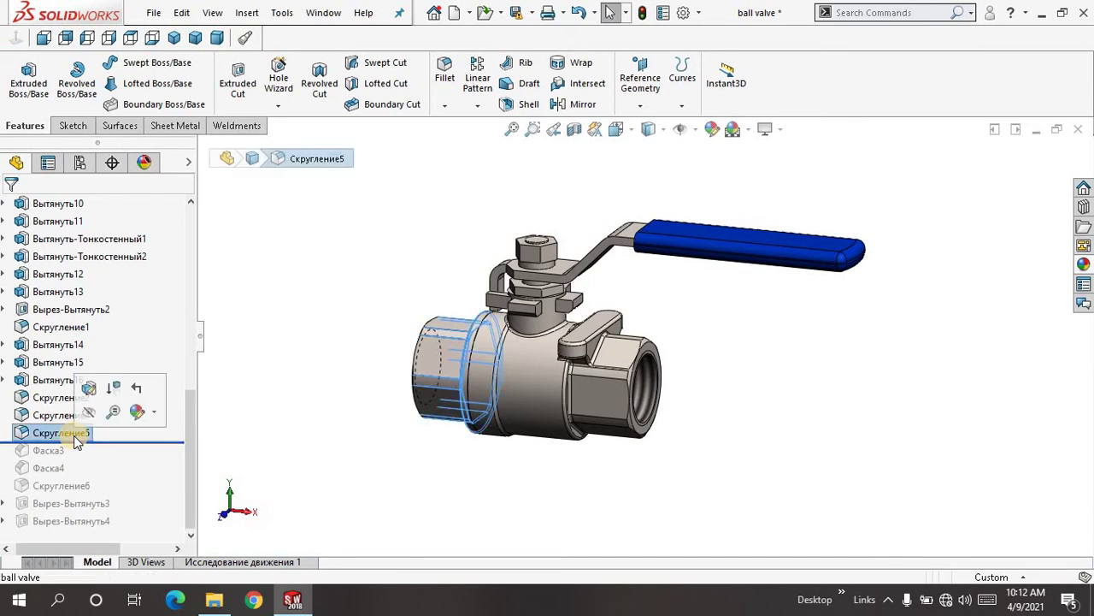
{"action": "left_click", "coordinate": [89, 392]}
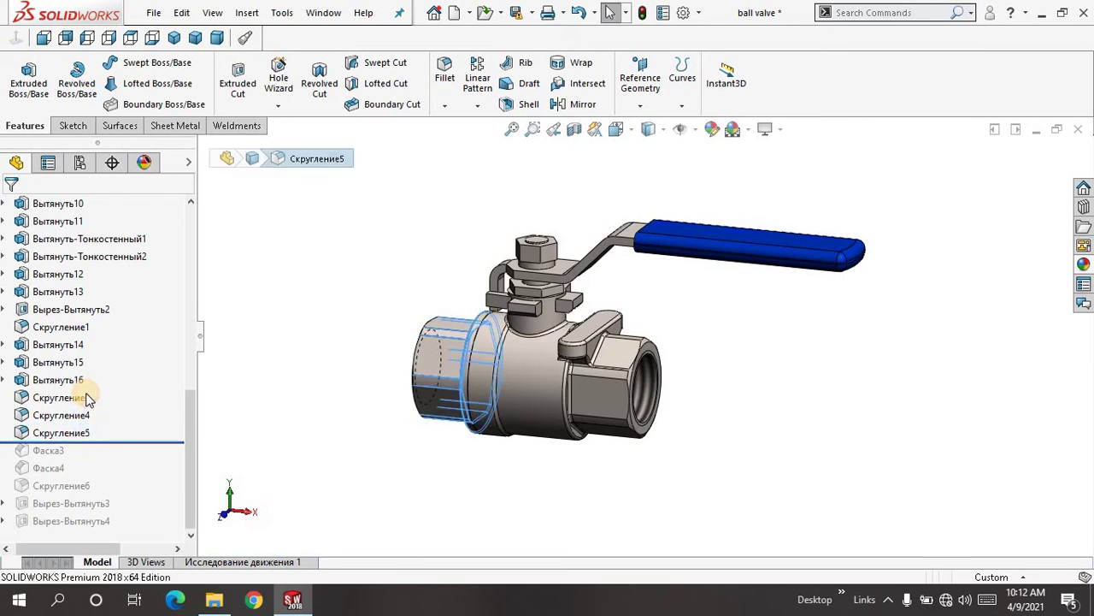
{"action": "middle_click_drag", "start_coordinate": [294, 271], "coordinate": [313, 281]}
{"action": "left_click_drag", "start_coordinate": [188, 334], "coordinate": [187, 367]}
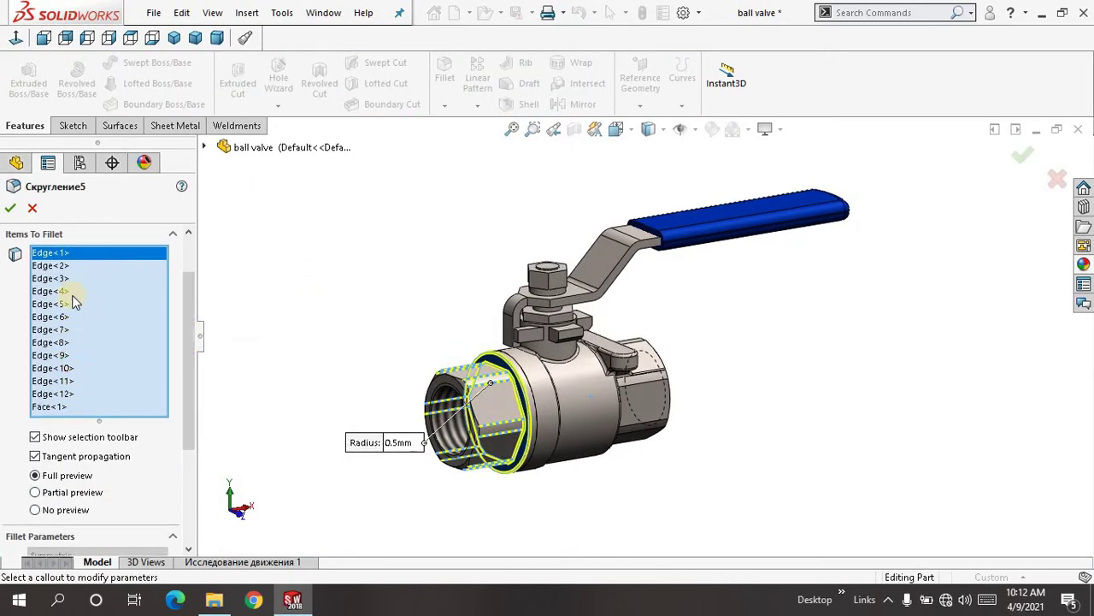
{"action": "left_click_drag", "start_coordinate": [190, 327], "coordinate": [191, 400]}
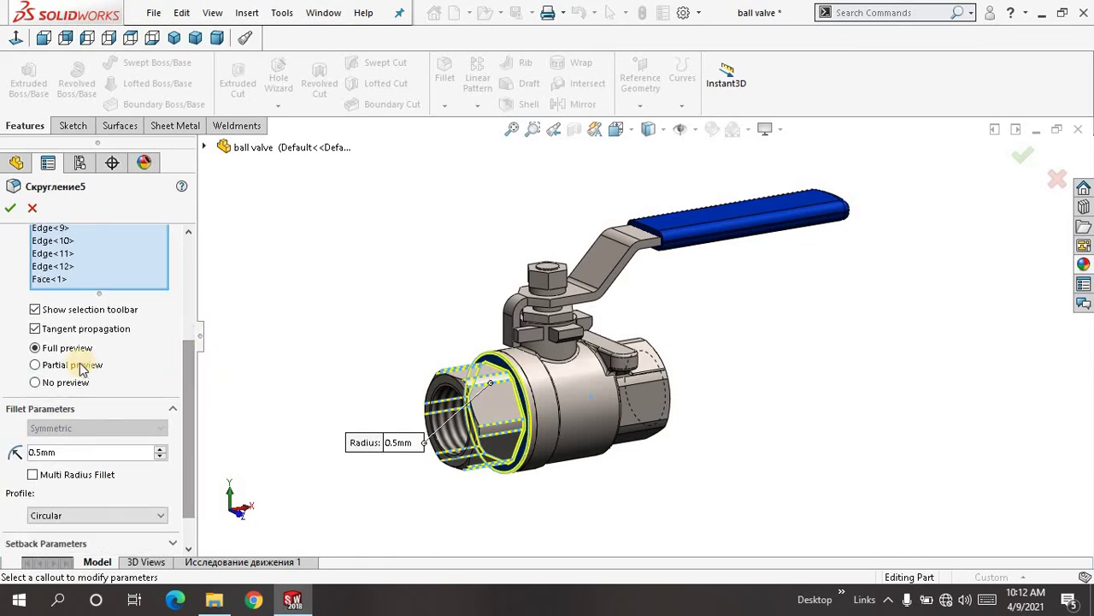
{"action": "scroll", "coordinate": [185, 374], "scroll_direction": "down", "scroll_amount": 1}
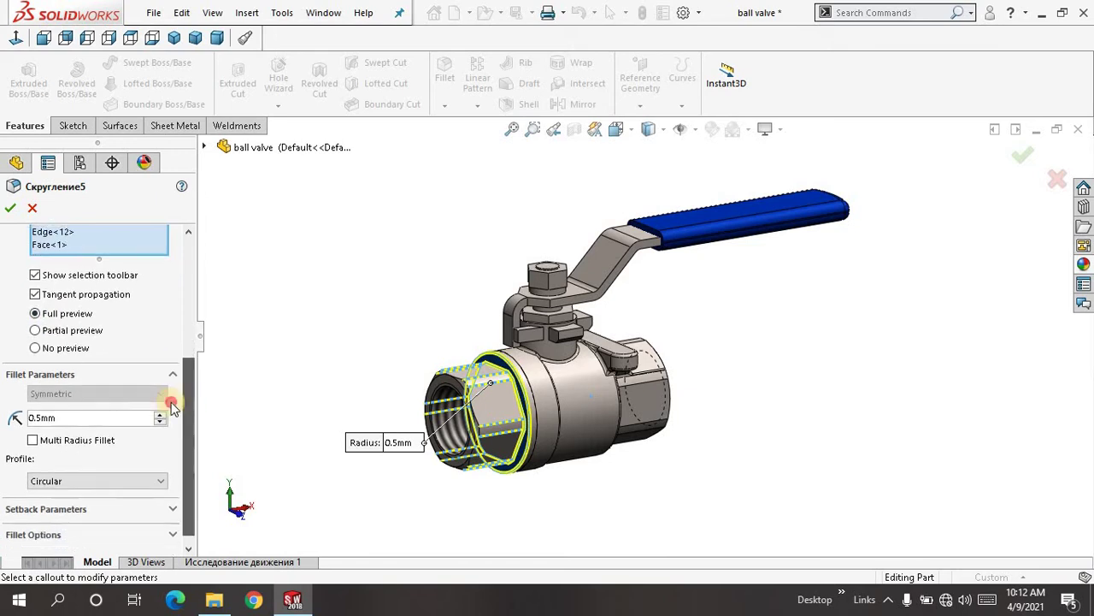
{"action": "left_click", "coordinate": [55, 419]}
{"action": "double_click", "coordinate": [55, 419]}
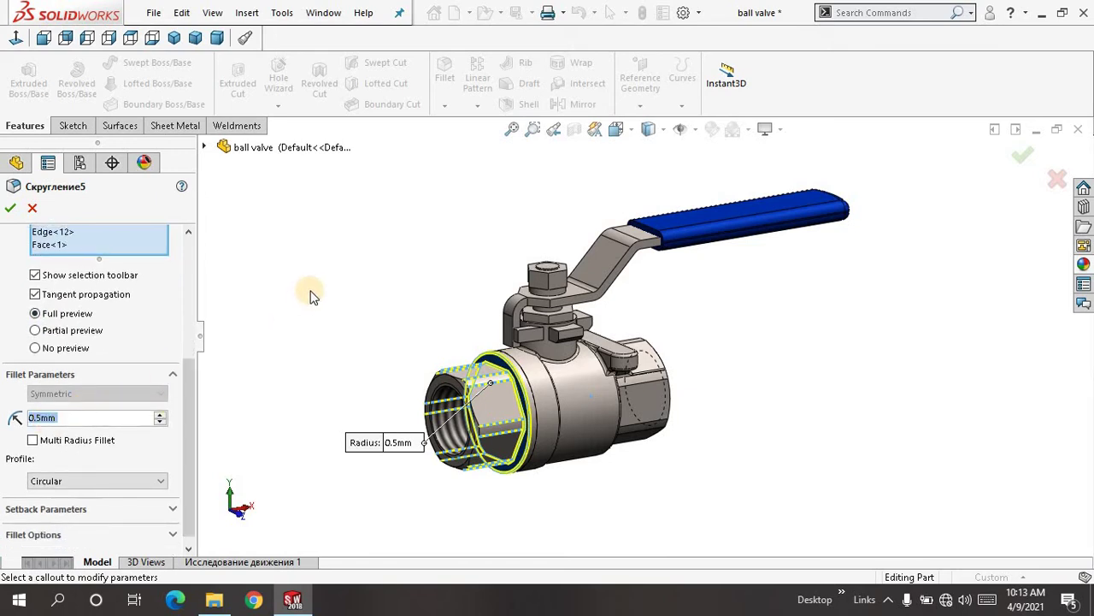
{"action": "right_click", "coordinate": [302, 255]}
{"action": "left_click", "coordinate": [344, 369]}
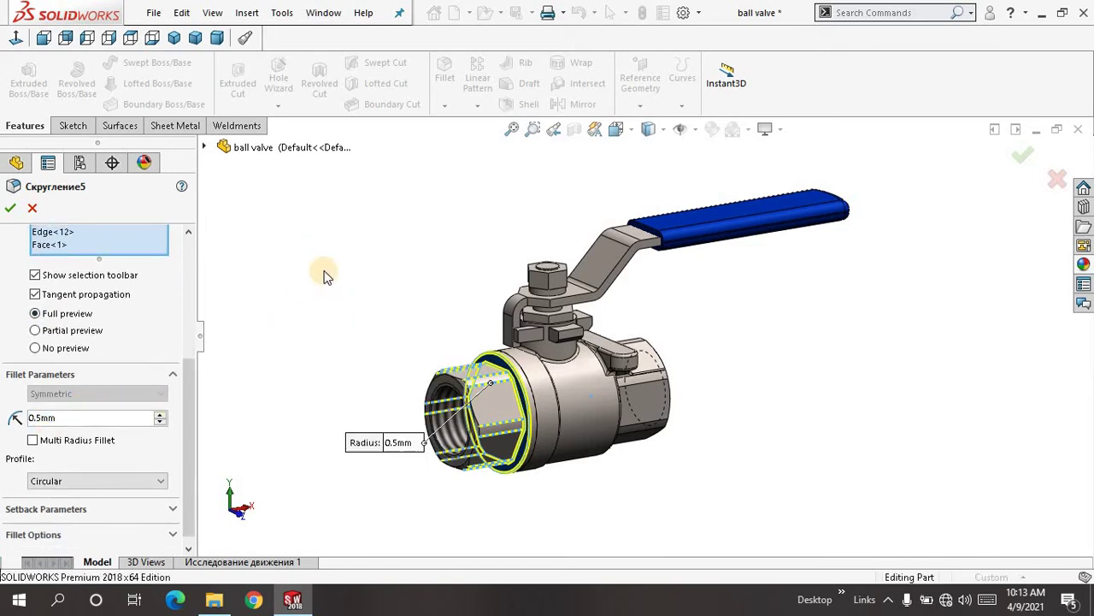
{"action": "middle_click_drag", "start_coordinate": [325, 274], "coordinate": [328, 309]}
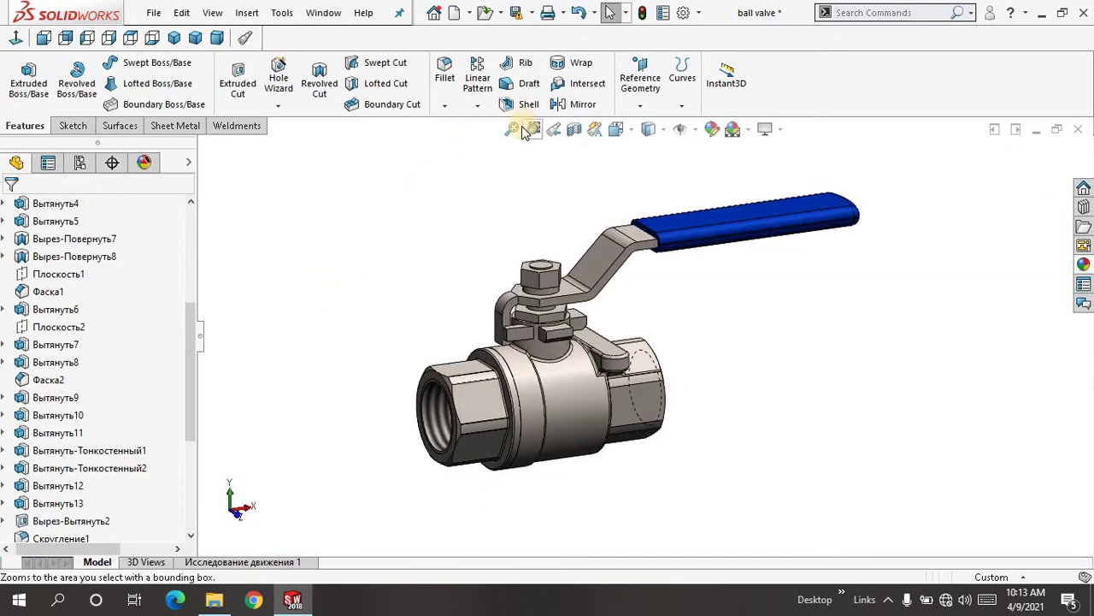
Roll forward to include Фаска3 and open its definition to review the port chamfer's edge, distance and angle
{"action": "key", "text": "ctrl+1"}
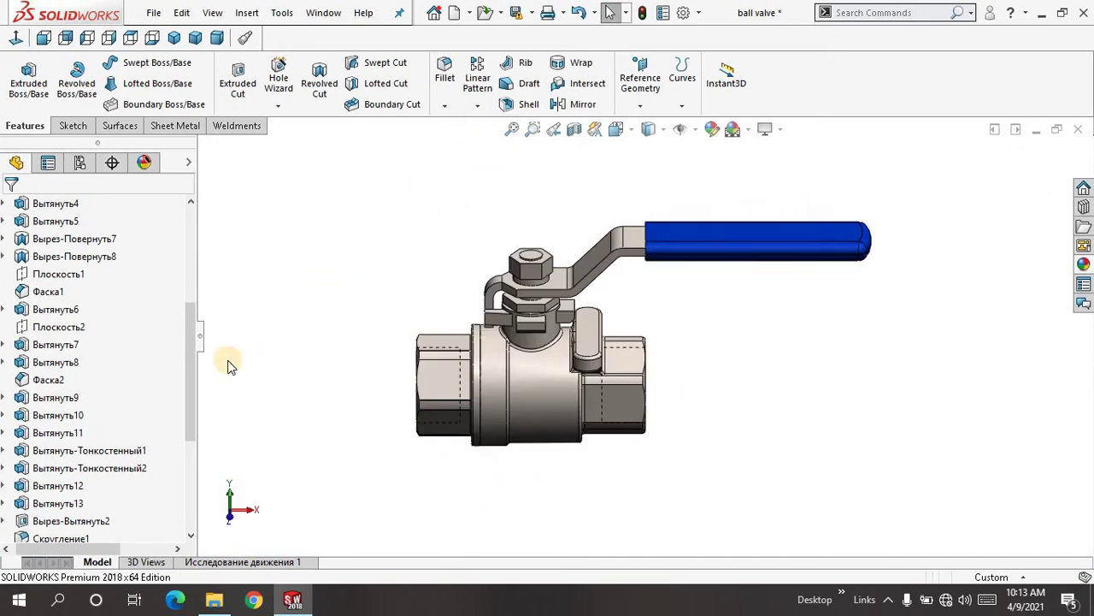
{"action": "left_click_drag", "start_coordinate": [193, 424], "coordinate": [196, 504]}
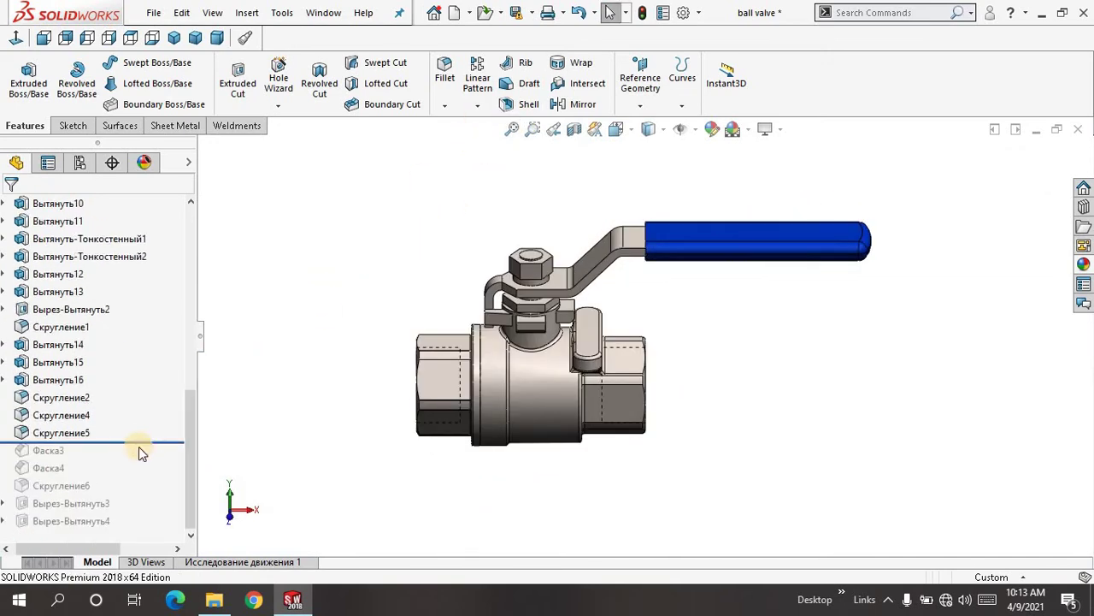
{"action": "left_click_drag", "start_coordinate": [147, 443], "coordinate": [141, 458]}
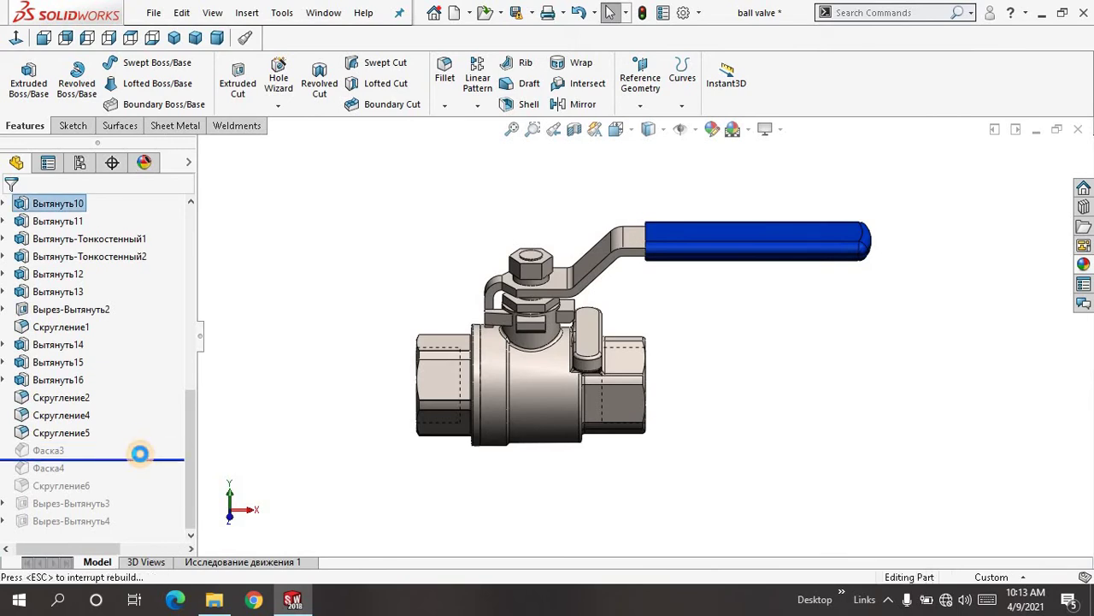
{"action": "left_click", "coordinate": [49, 450]}
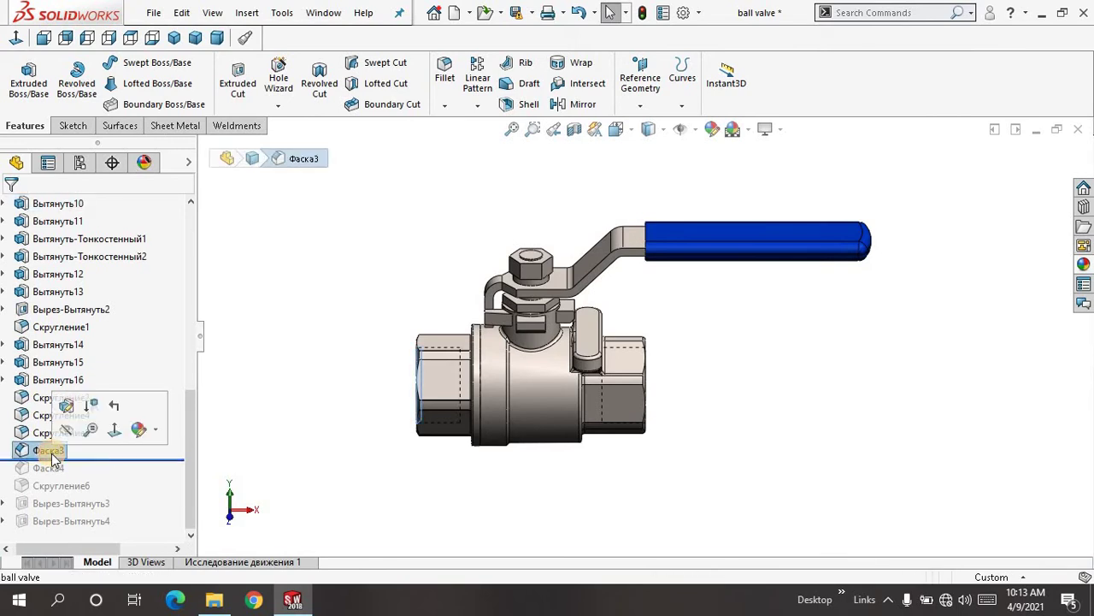
{"action": "left_click", "coordinate": [67, 405]}
{"action": "middle_click_drag", "start_coordinate": [301, 329], "coordinate": [396, 313]}
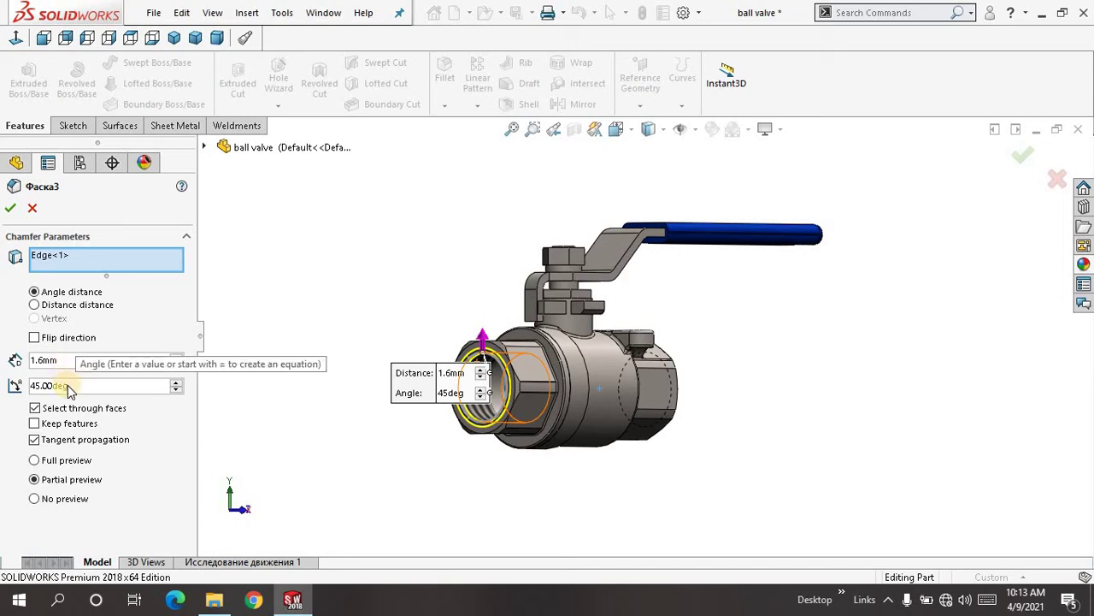
{"action": "right_click", "coordinate": [260, 244]}
{"action": "left_click", "coordinate": [229, 246]}
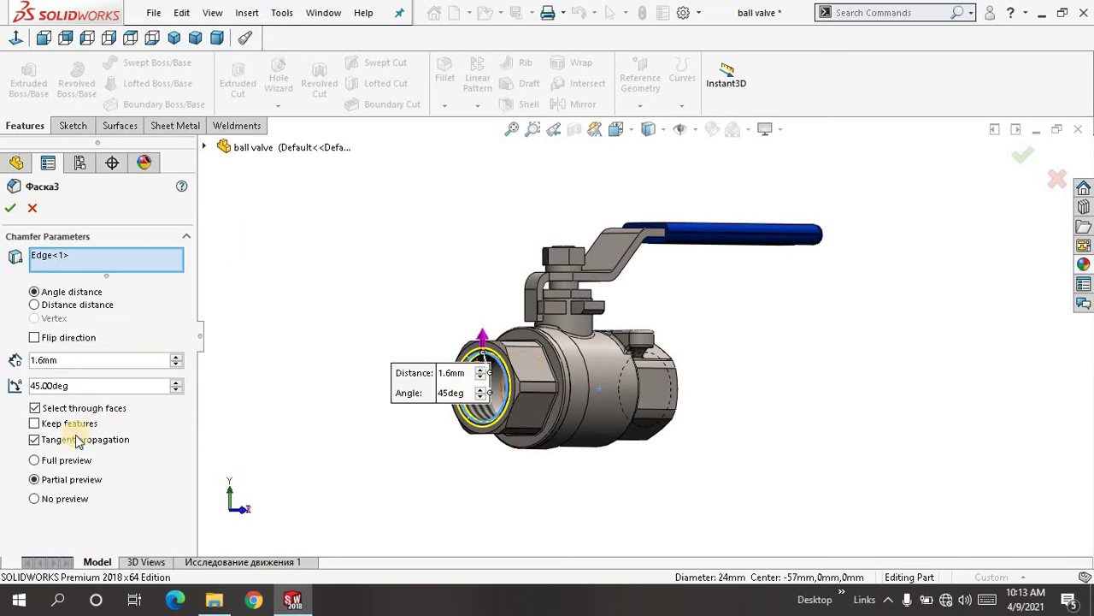
Switch the chamfer to full preview, accept the feature, and inspect the chamfered edge of the threaded port up close
{"action": "left_click", "coordinate": [35, 461]}
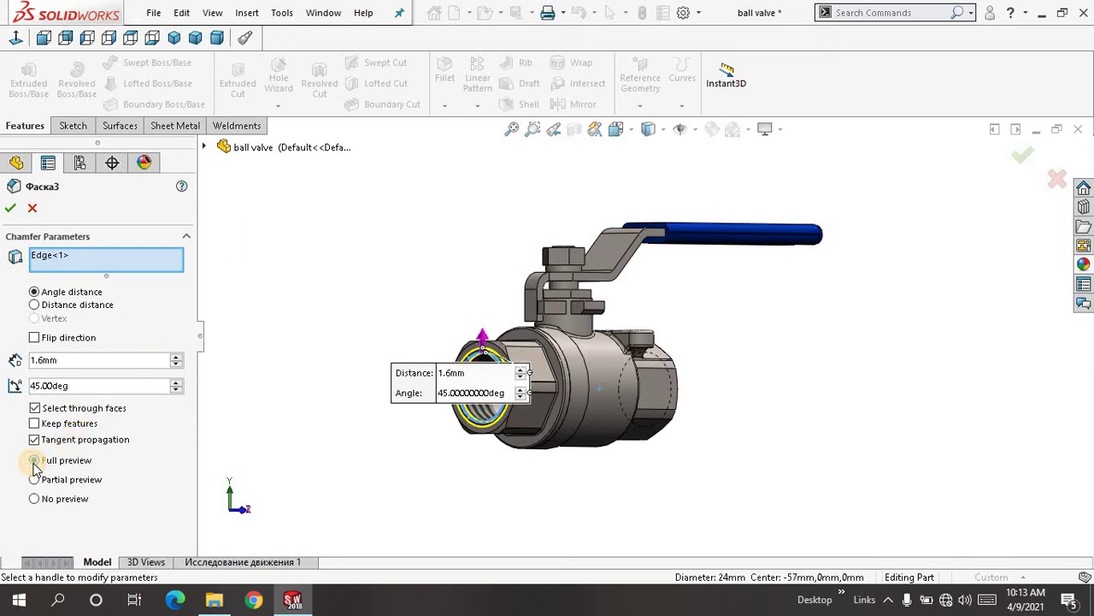
{"action": "right_click", "coordinate": [273, 226]}
{"action": "left_click", "coordinate": [303, 335]}
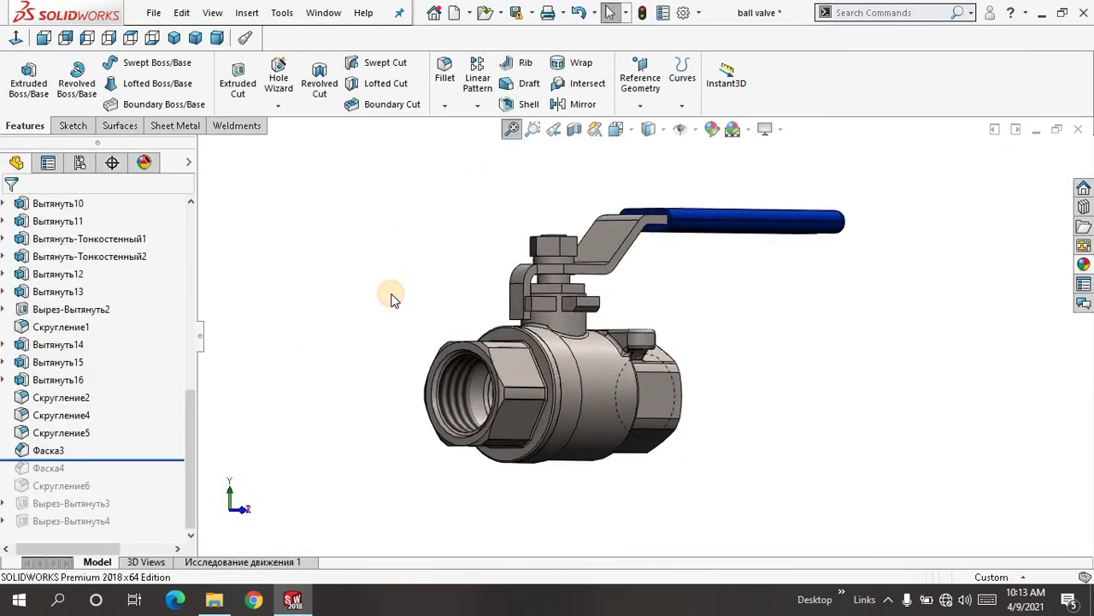
{"action": "scroll", "coordinate": [502, 390], "scroll_direction": "down", "scroll_amount": 5}
{"action": "middle_click_drag", "start_coordinate": [448, 361], "coordinate": [435, 347]}
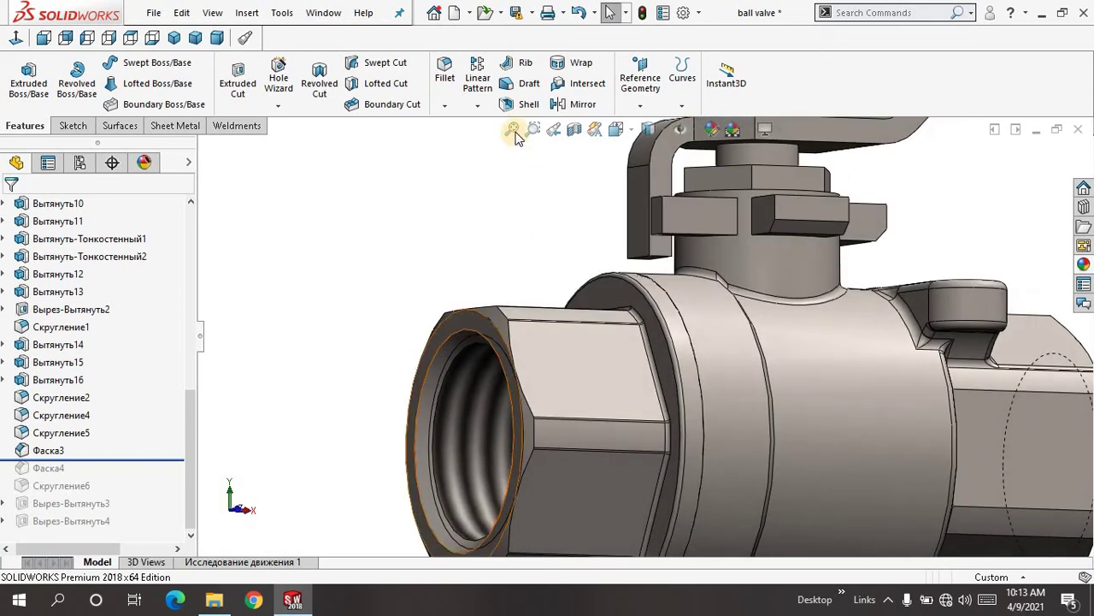
{"action": "left_click", "coordinate": [512, 128]}
{"action": "middle_click_drag", "start_coordinate": [396, 260], "coordinate": [298, 323]}
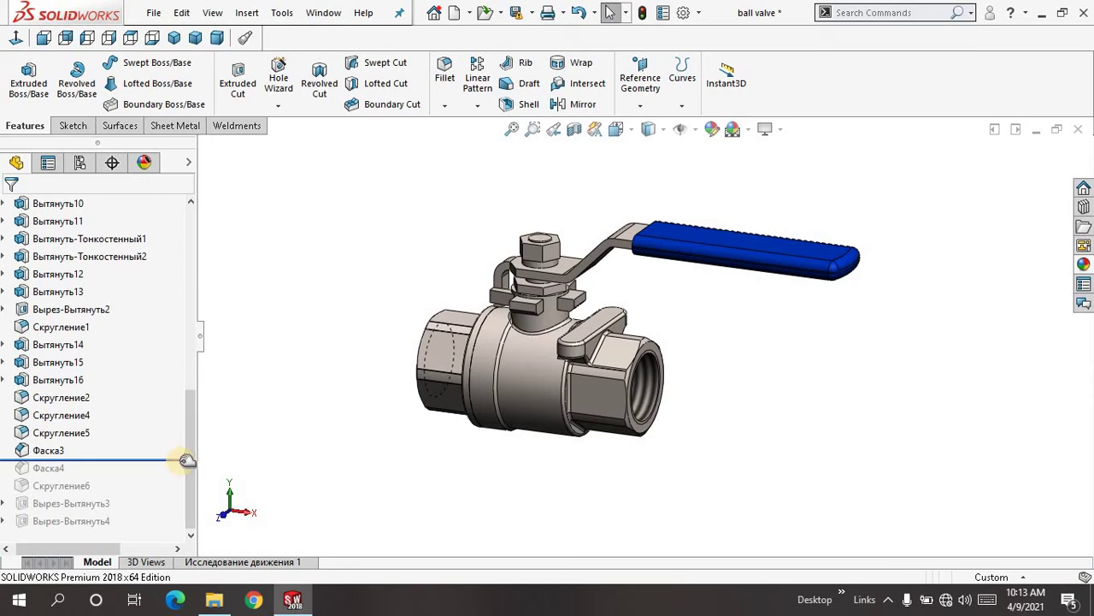
Roll forward through Фаска4 and Скругление6 and review the latter fillet's edges, faces, radius and profile, accepting it unchanged
{"action": "left_click_drag", "start_coordinate": [186, 460], "coordinate": [178, 468]}
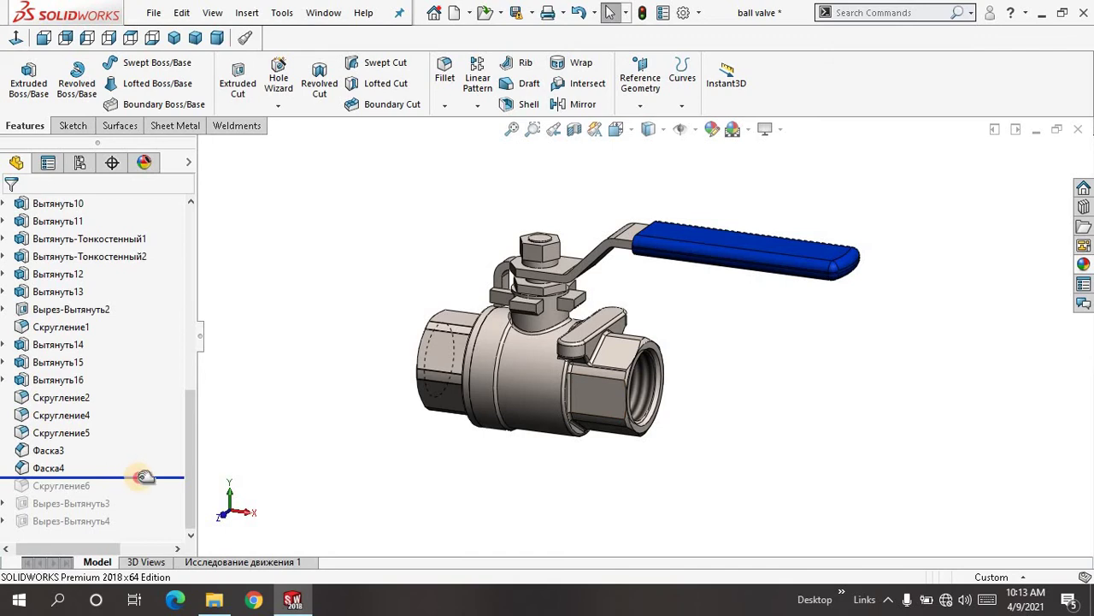
{"action": "left_click_drag", "start_coordinate": [143, 476], "coordinate": [139, 486]}
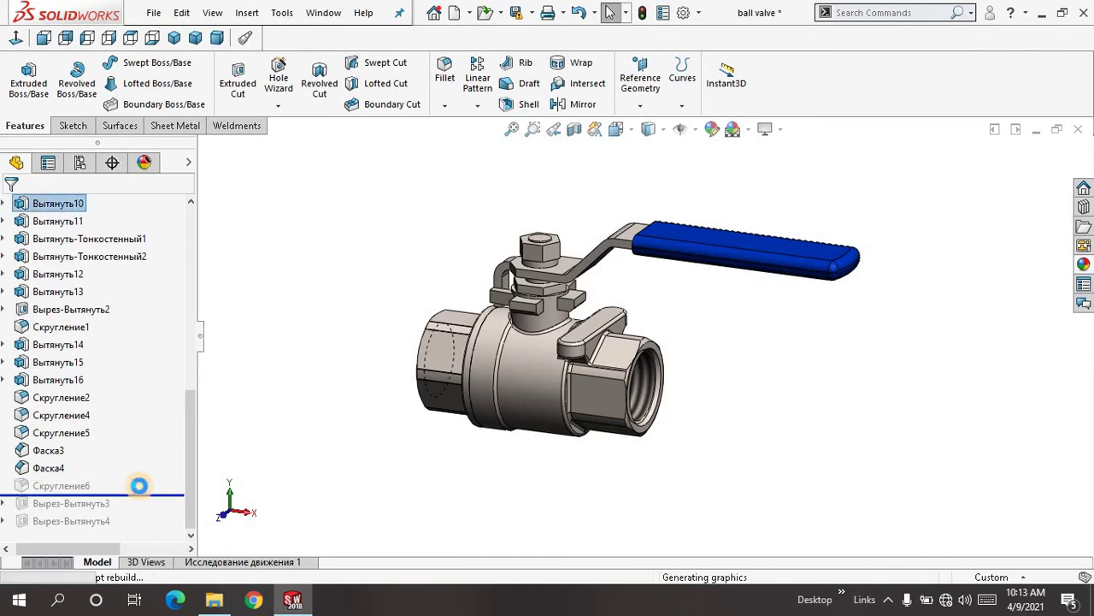
{"action": "left_click", "coordinate": [74, 490]}
{"action": "left_click", "coordinate": [89, 441]}
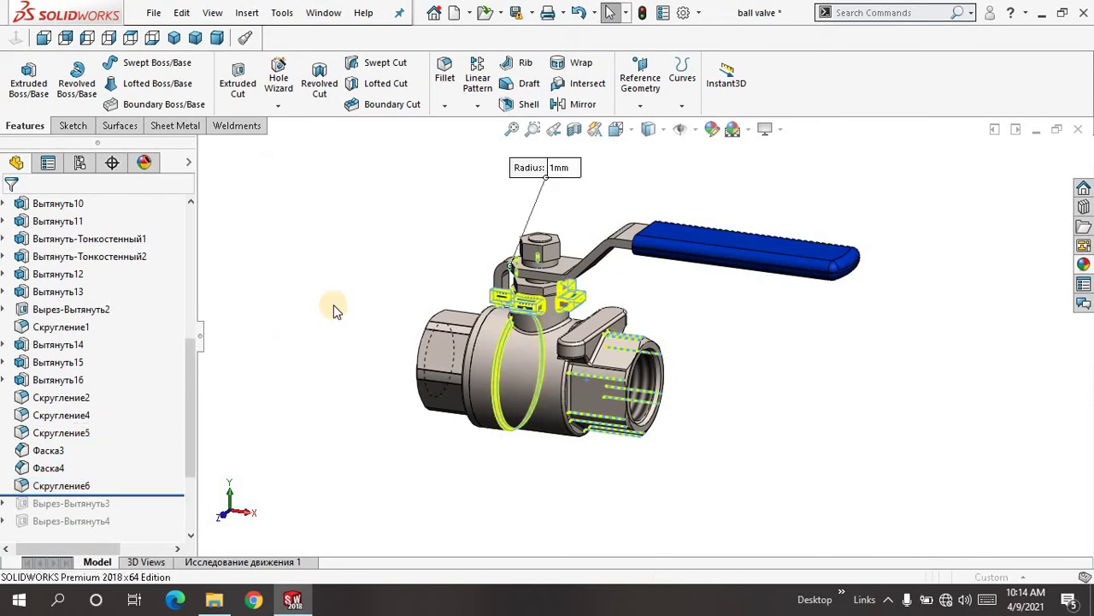
{"action": "middle_click_drag", "start_coordinate": [319, 305], "coordinate": [359, 295]}
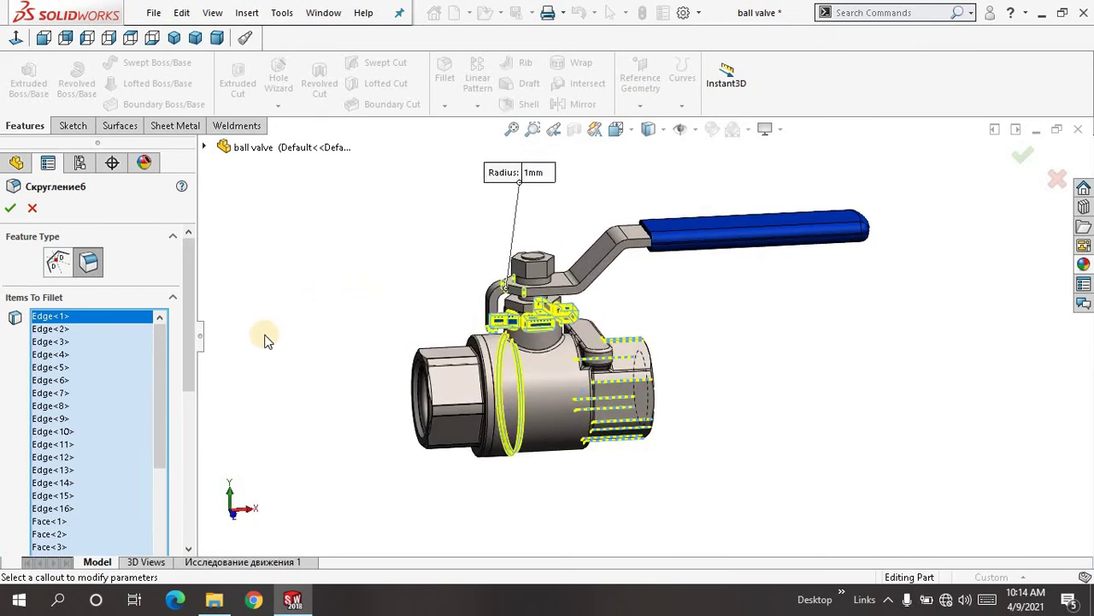
{"action": "left_click_drag", "start_coordinate": [189, 308], "coordinate": [191, 430]}
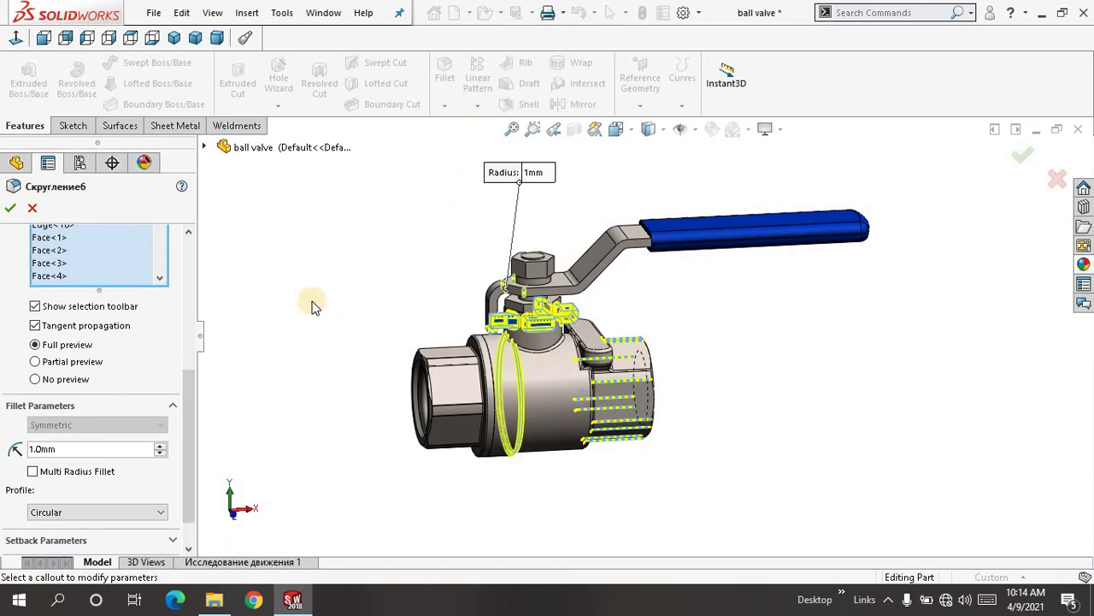
{"action": "scroll", "coordinate": [179, 408], "scroll_direction": "down", "scroll_amount": 2}
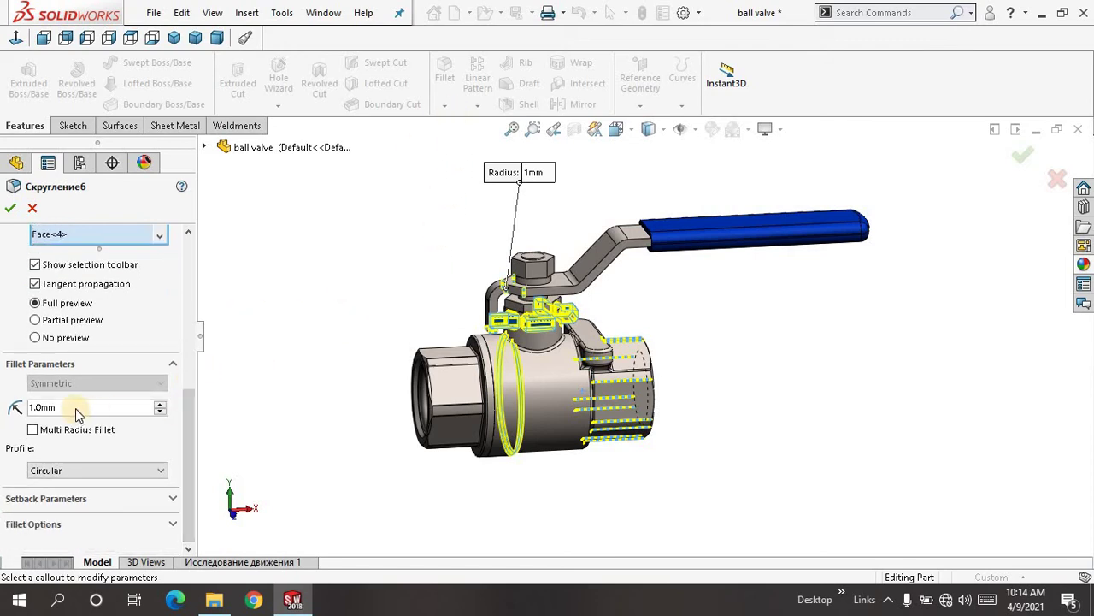
{"action": "right_click", "coordinate": [293, 251]}
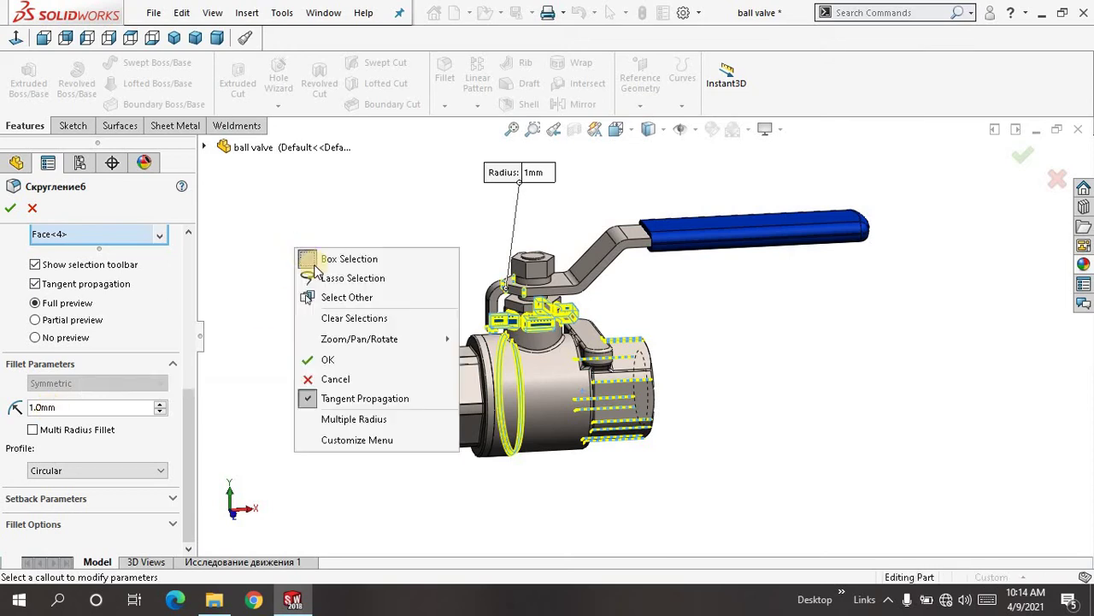
{"action": "left_click", "coordinate": [330, 360]}
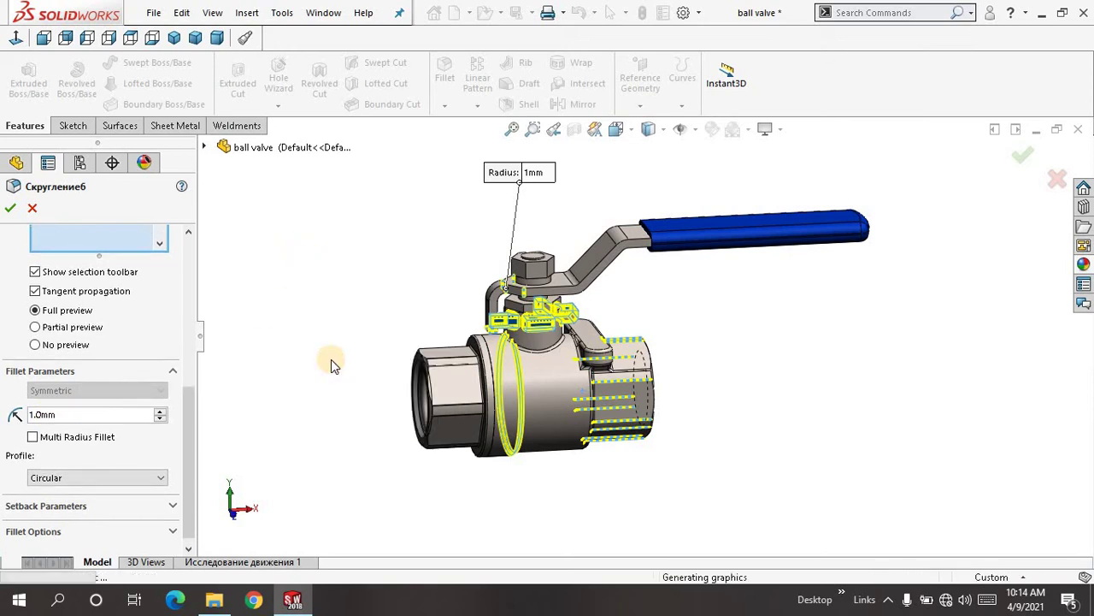
Roll forward to include Вырез-Вытянуть3 and inspect its cut on the upper corners of the hexagonal nut
{"action": "left_click", "coordinate": [284, 384]}
{"action": "left_click", "coordinate": [193, 323]}
{"action": "left_click_drag", "start_coordinate": [192, 317], "coordinate": [203, 503]}
{"action": "left_click", "coordinate": [171, 442]}
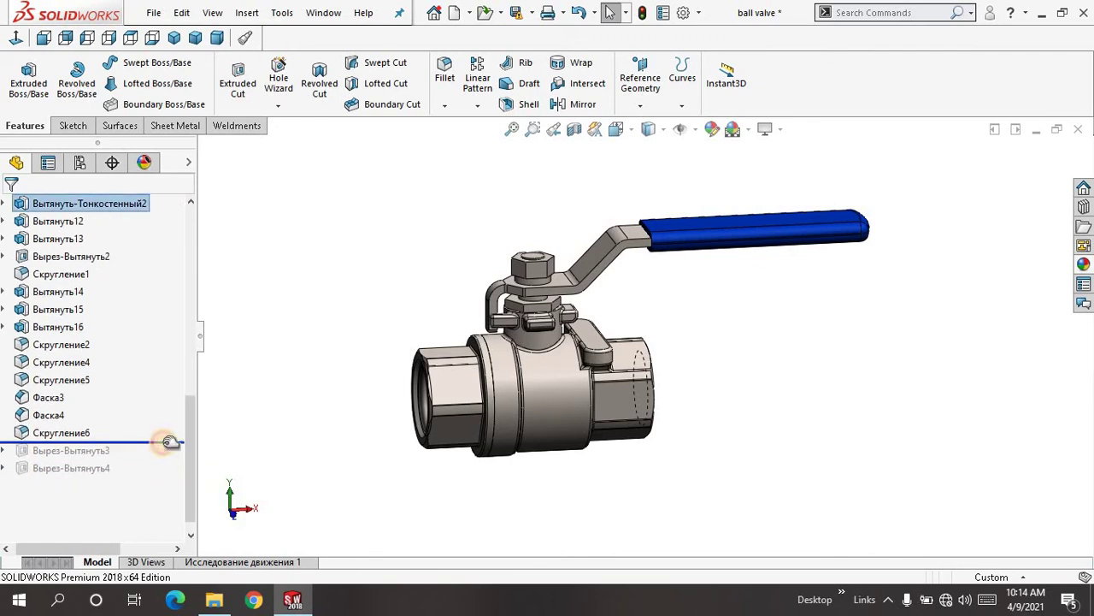
{"action": "left_click_drag", "start_coordinate": [171, 451], "coordinate": [161, 459]}
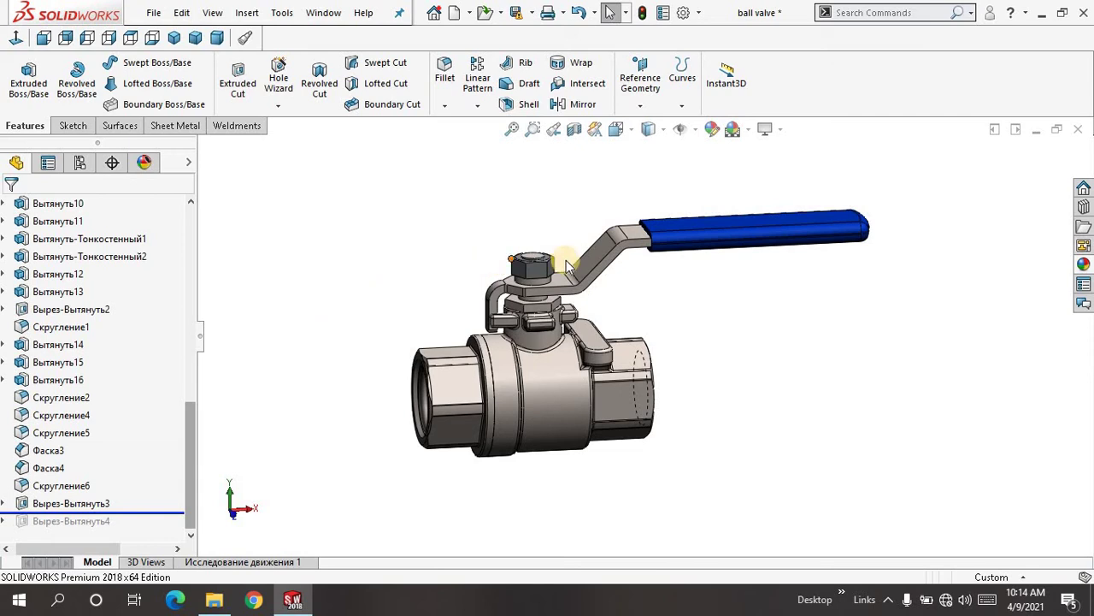
{"action": "scroll", "coordinate": [439, 269], "scroll_direction": "down", "scroll_amount": 6}
{"action": "middle_click_drag", "start_coordinate": [462, 259], "coordinate": [472, 317]}
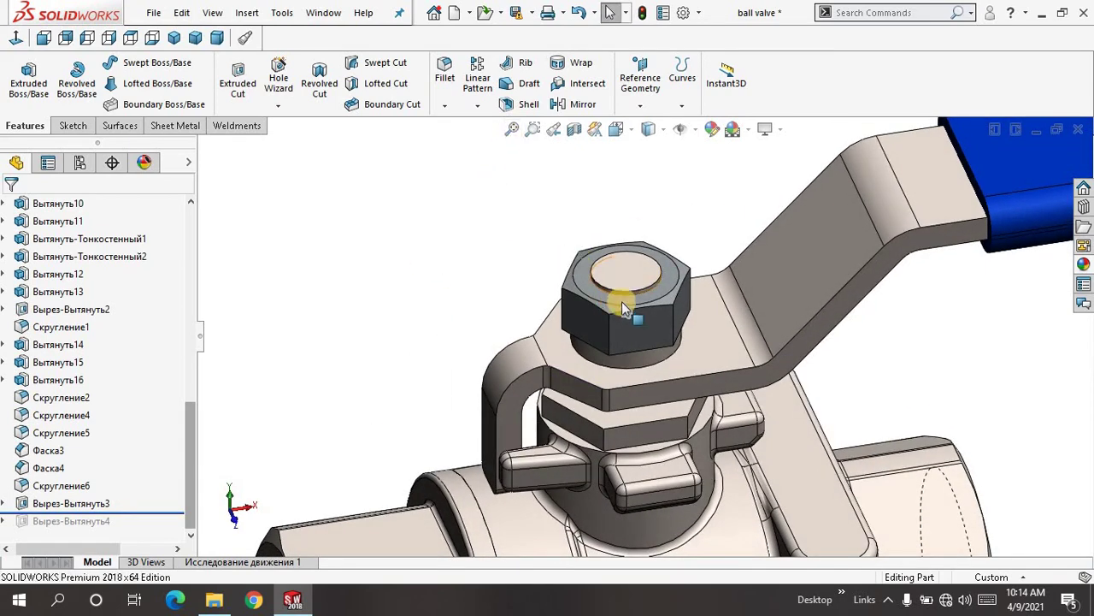
Open the definition of Вырез-Вытянуть3, review its circular profile, end condition, depth and draft angle, and leave without changes
{"action": "left_click", "coordinate": [90, 510]}
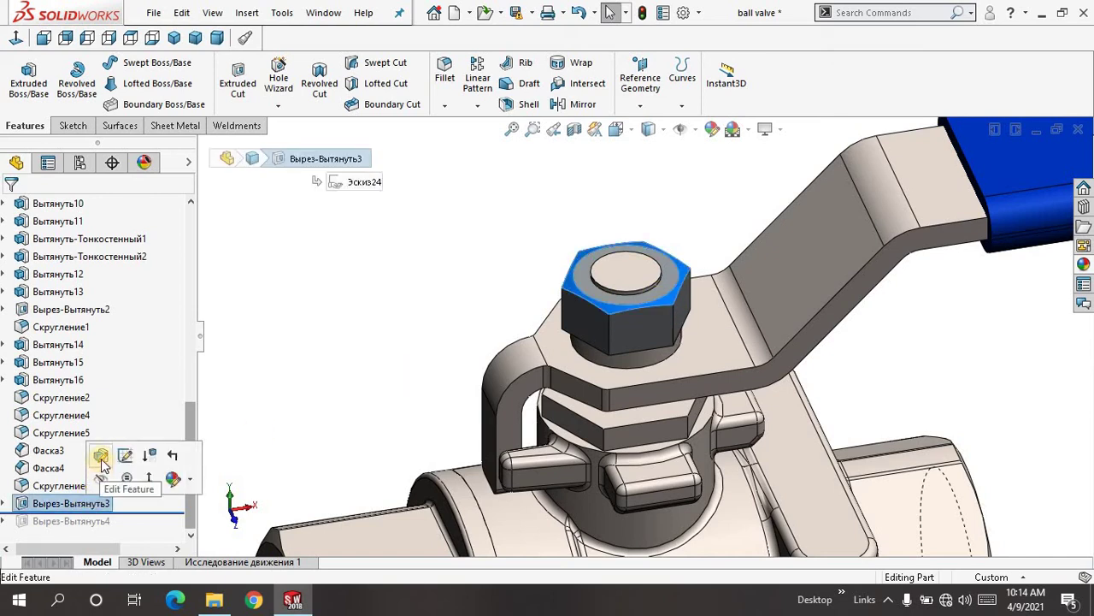
{"action": "left_click", "coordinate": [101, 458]}
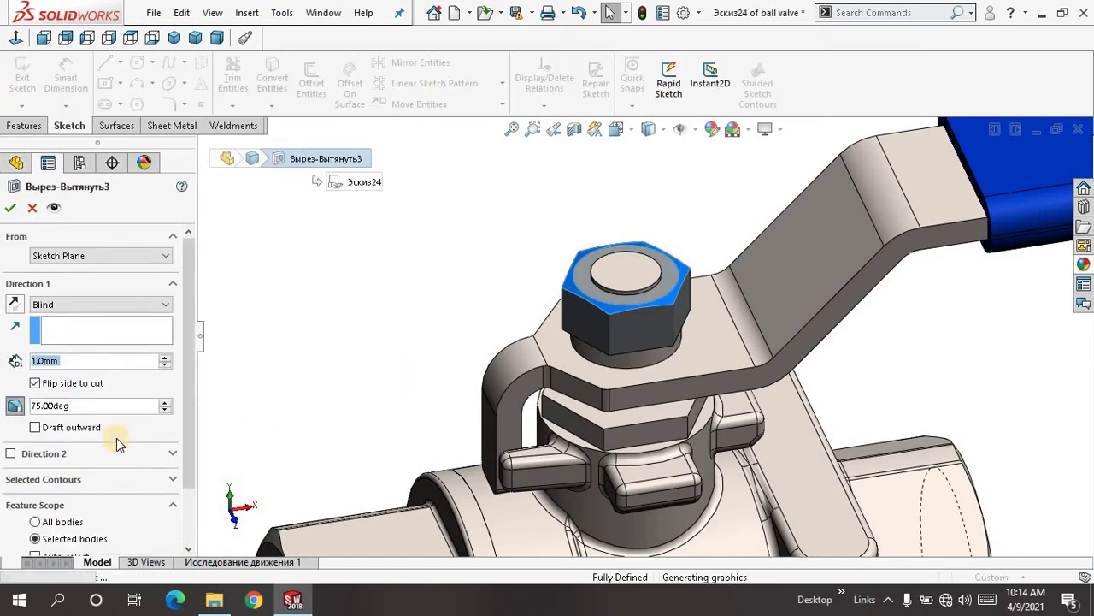
{"action": "mouse_move", "coordinate": [339, 314]}
{"action": "middle_mouse_down"}
{"action": "mouse_move", "coordinate": [337, 340]}
{"action": "mouse_move", "coordinate": [407, 301]}
{"action": "mouse_move", "coordinate": [412, 343]}
{"action": "middle_mouse_up"}
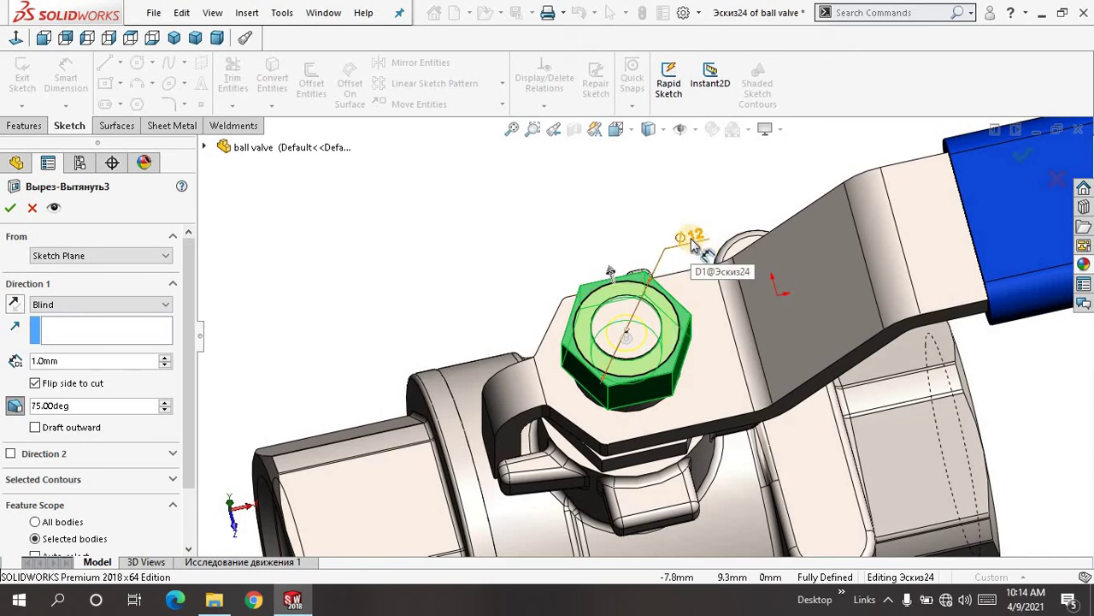
{"action": "left_click", "coordinate": [155, 307]}
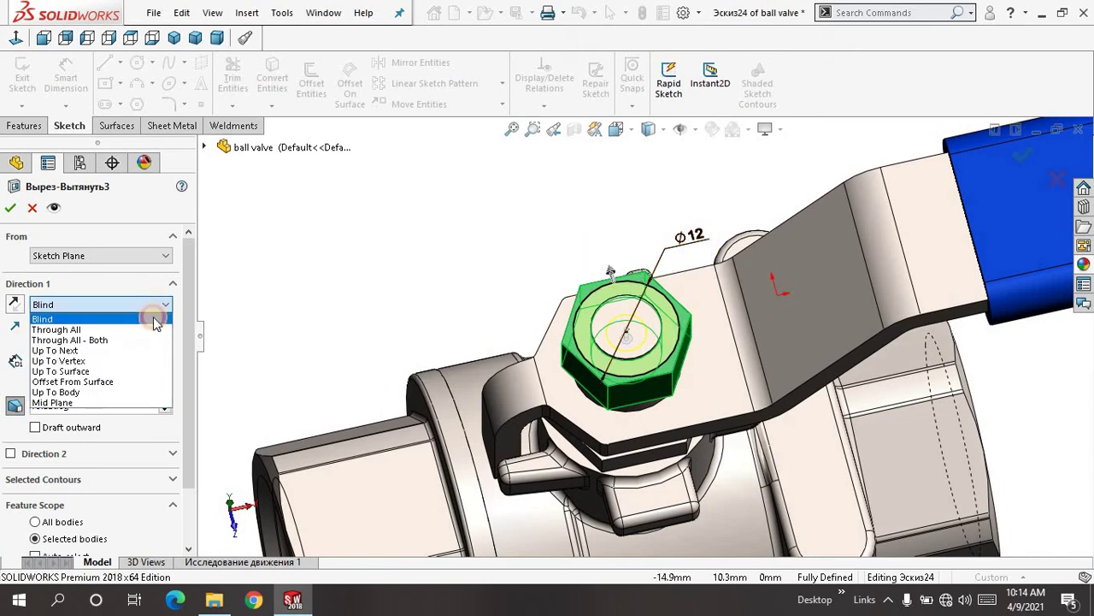
{"action": "left_click", "coordinate": [157, 320]}
{"action": "scroll", "coordinate": [183, 323], "scroll_direction": "down", "scroll_amount": 1}
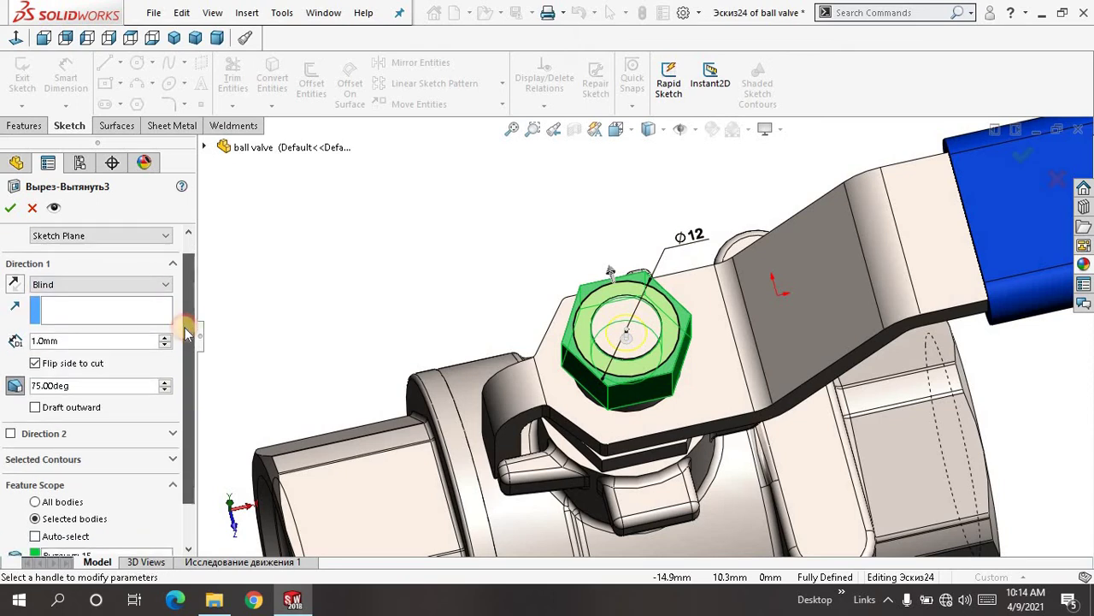
{"action": "left_click_drag", "start_coordinate": [99, 330], "coordinate": [12, 333]}
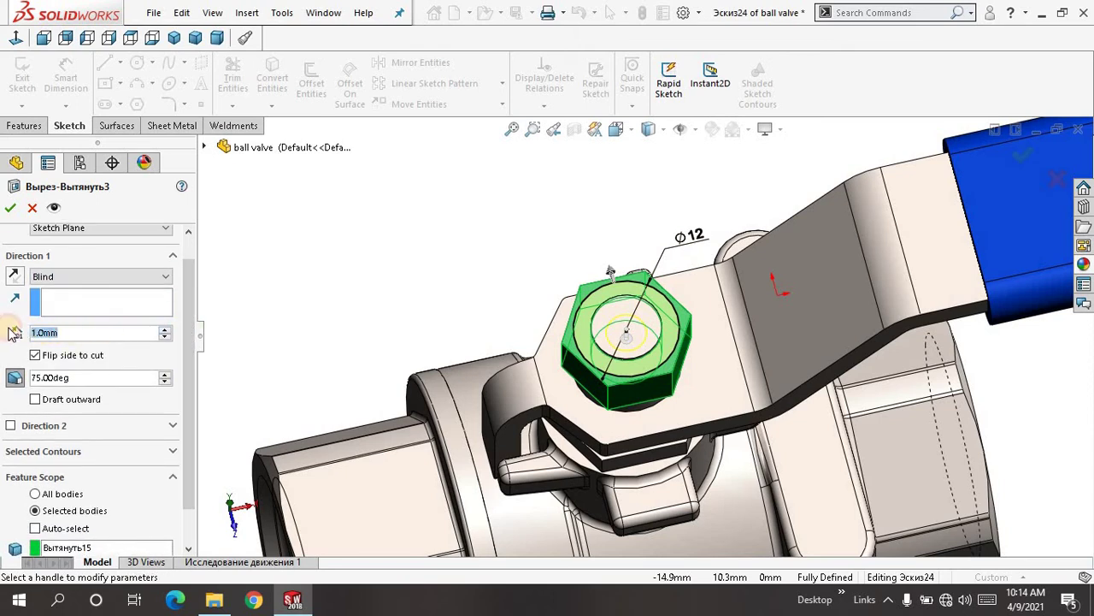
{"action": "left_click_drag", "start_coordinate": [193, 310], "coordinate": [193, 330]}
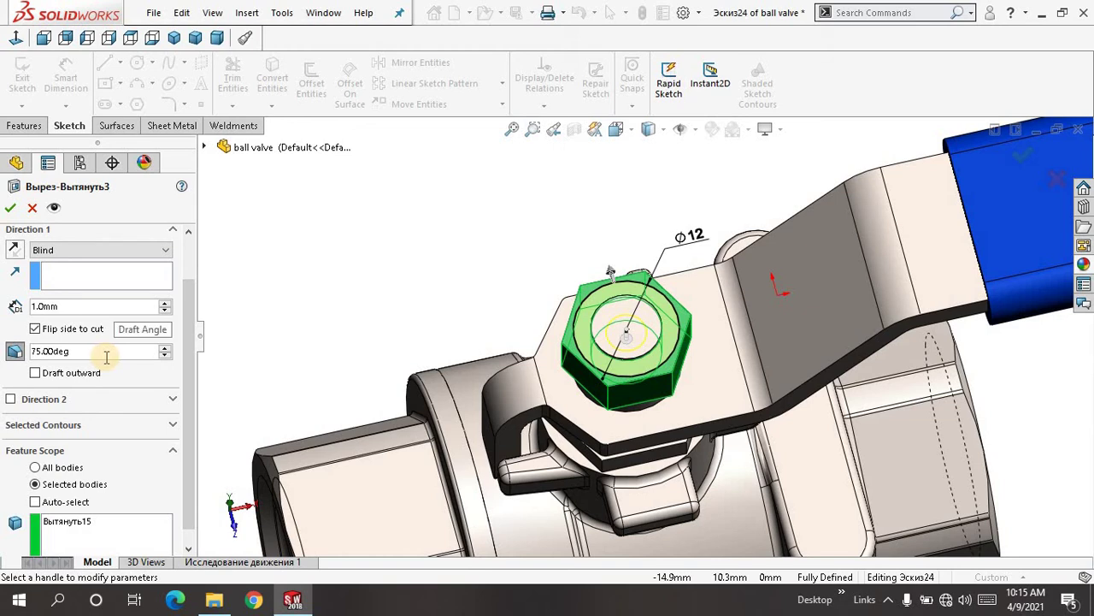
{"action": "left_click", "coordinate": [33, 210]}
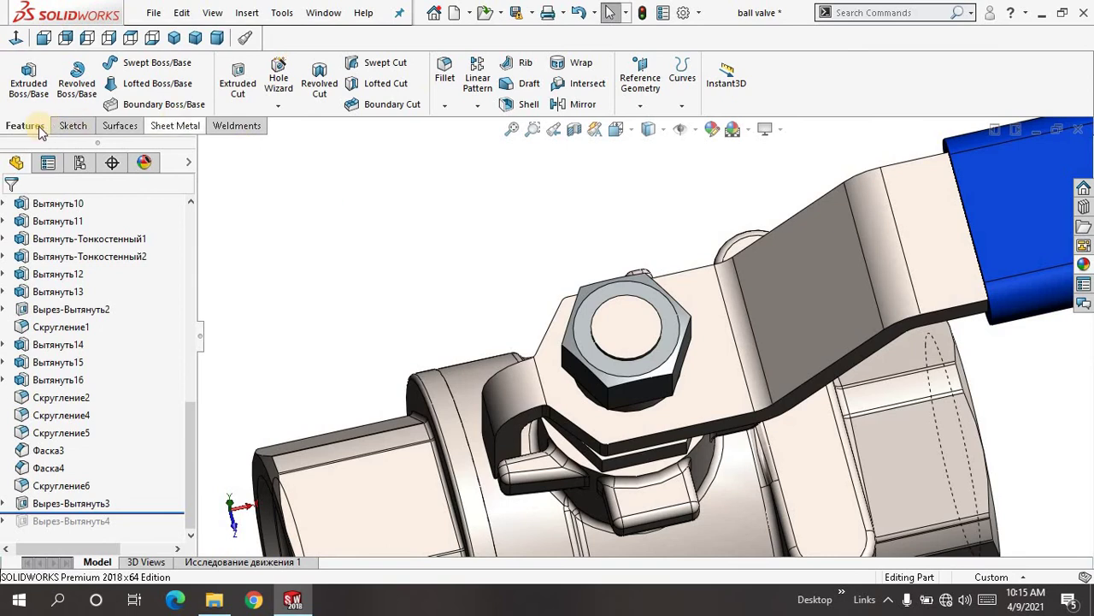
Start and dismiss the Extruded Cut command, then expand Вырез-Вытянуть3 to view its sketch Эскиз24 on the nut
{"action": "left_click", "coordinate": [238, 85]}
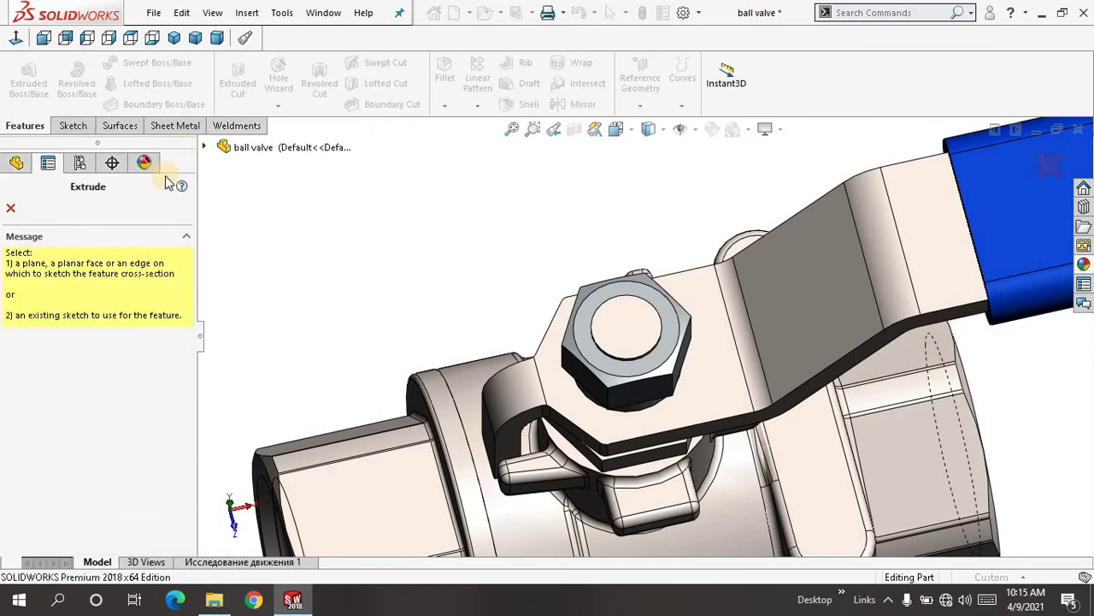
{"action": "left_click", "coordinate": [12, 212]}
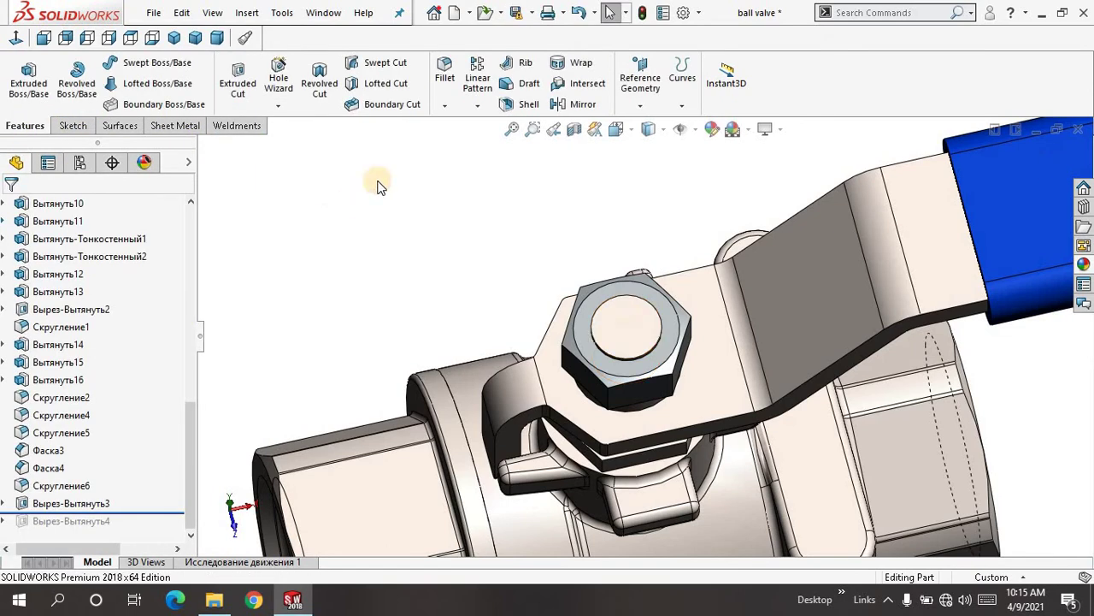
{"action": "left_click", "coordinate": [79, 504]}
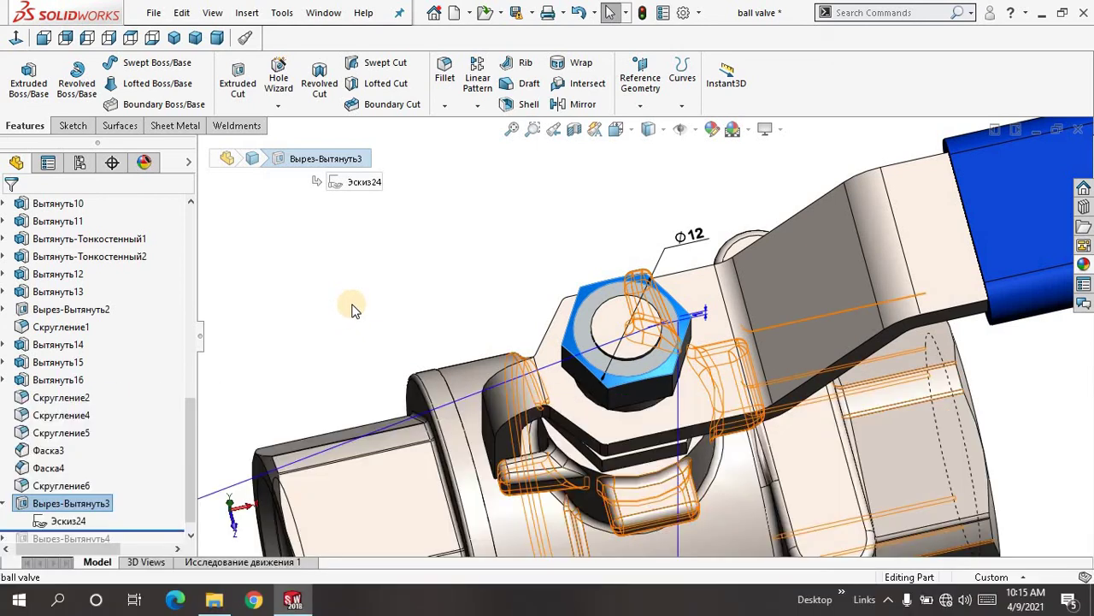
{"action": "left_click", "coordinate": [355, 308]}
{"action": "key", "text": "f"}
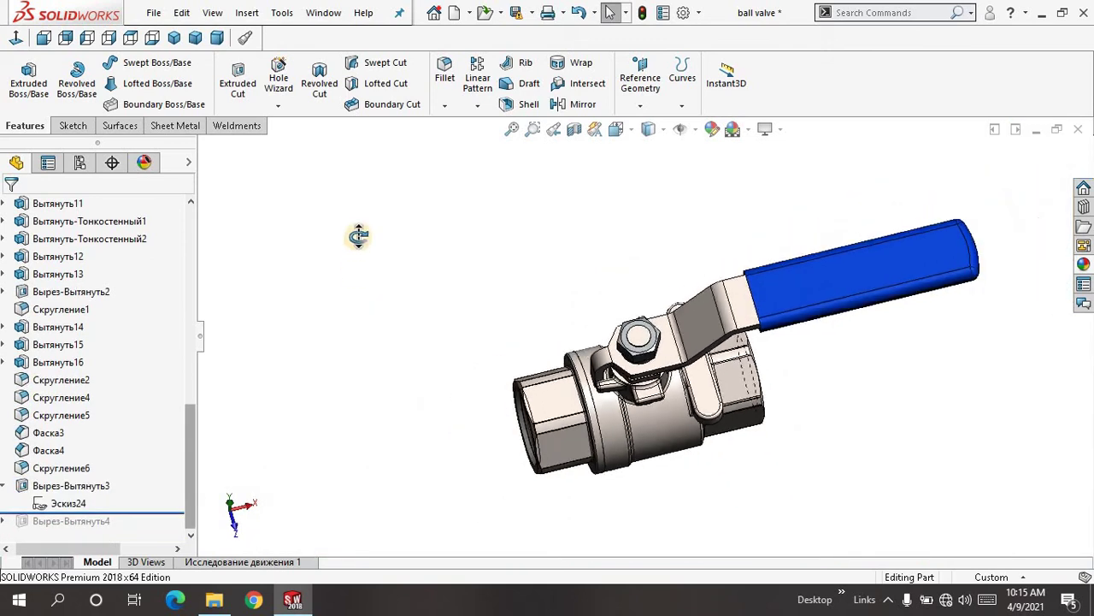
Reopen the definition of Вырез-Вытянуть3, review its flip side, draft angle and feature scope settings, and accept it unchanged
{"action": "left_click", "coordinate": [92, 486]}
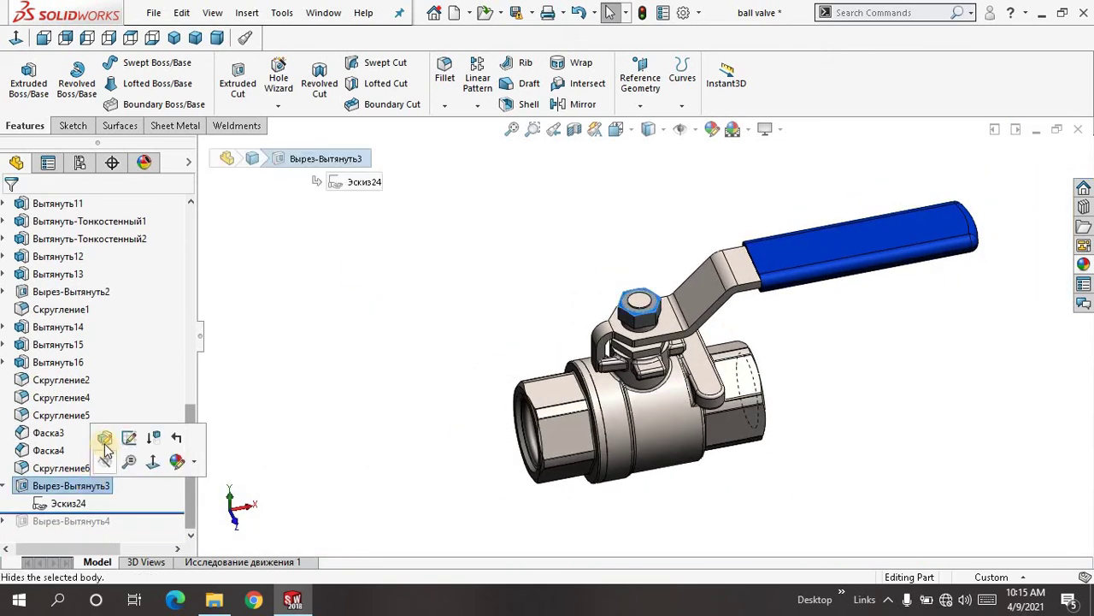
{"action": "left_click", "coordinate": [102, 439]}
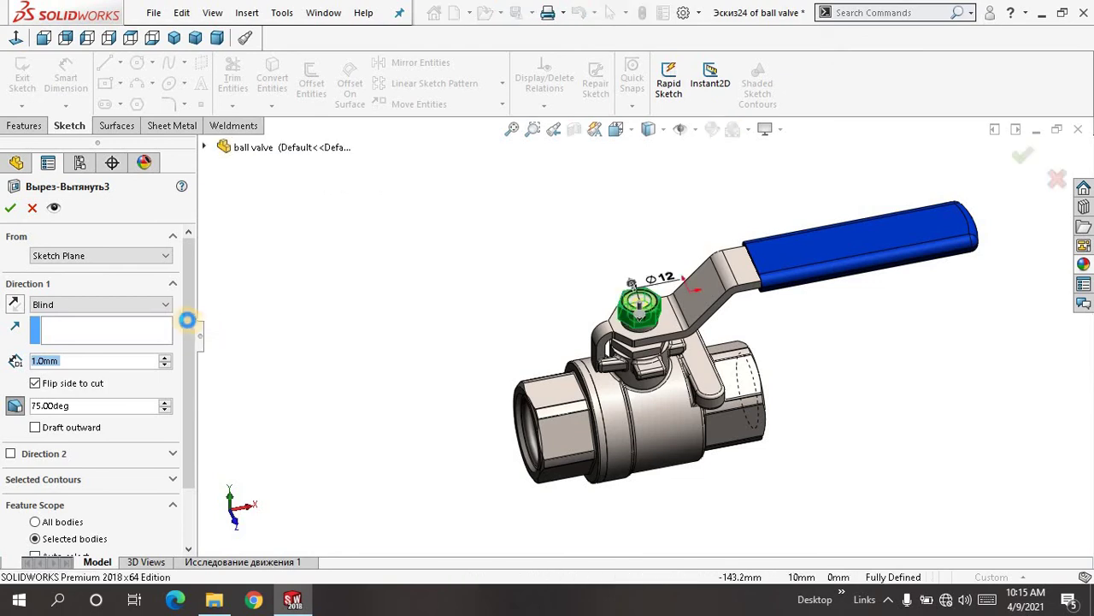
{"action": "left_click_drag", "start_coordinate": [189, 329], "coordinate": [189, 339]}
{"action": "scroll", "coordinate": [673, 309], "scroll_direction": "down", "scroll_amount": 4}
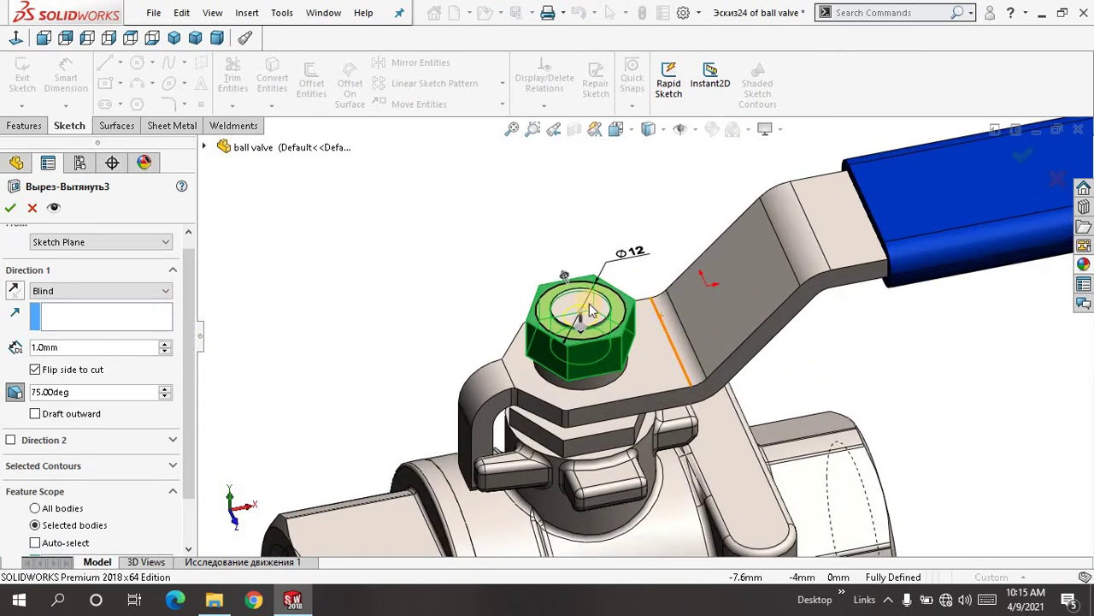
{"action": "scroll", "coordinate": [189, 360], "scroll_direction": "down", "scroll_amount": 1}
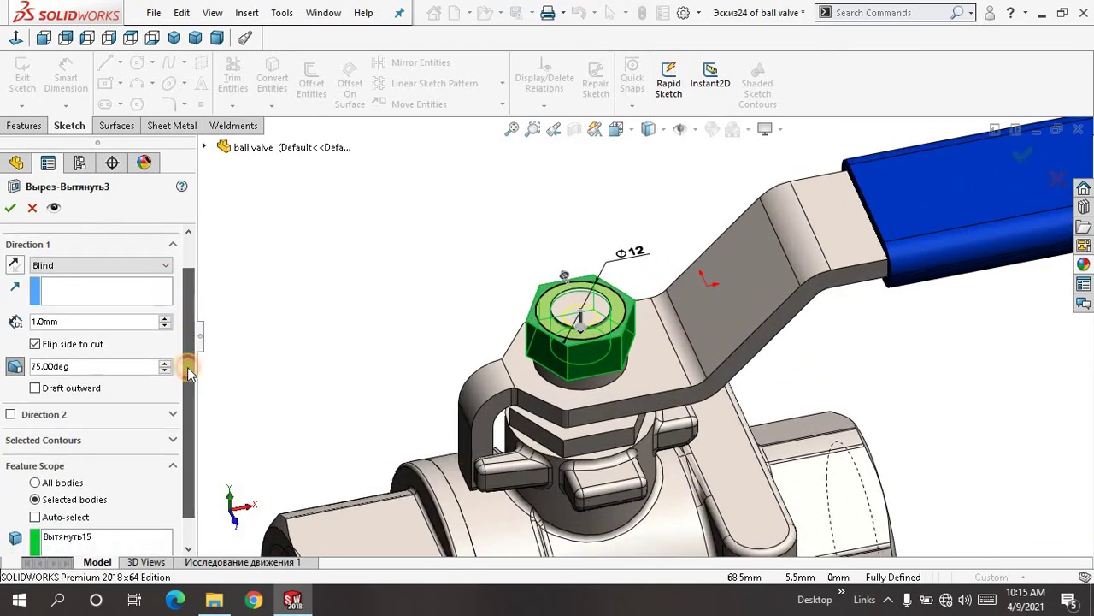
{"action": "left_click_drag", "start_coordinate": [102, 363], "coordinate": [15, 363]}
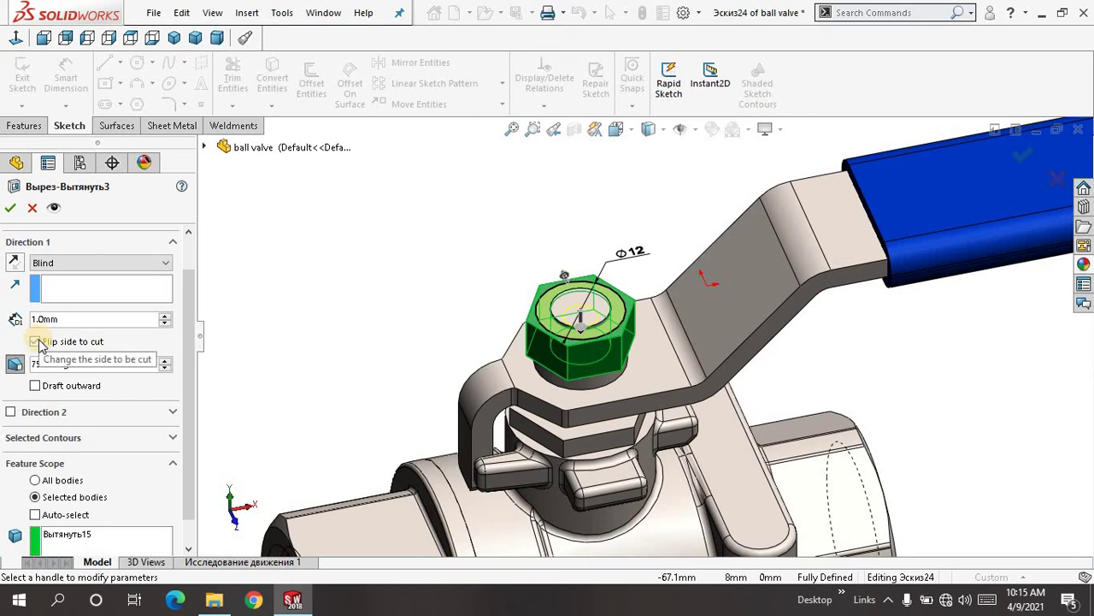
{"action": "left_click", "coordinate": [12, 212]}
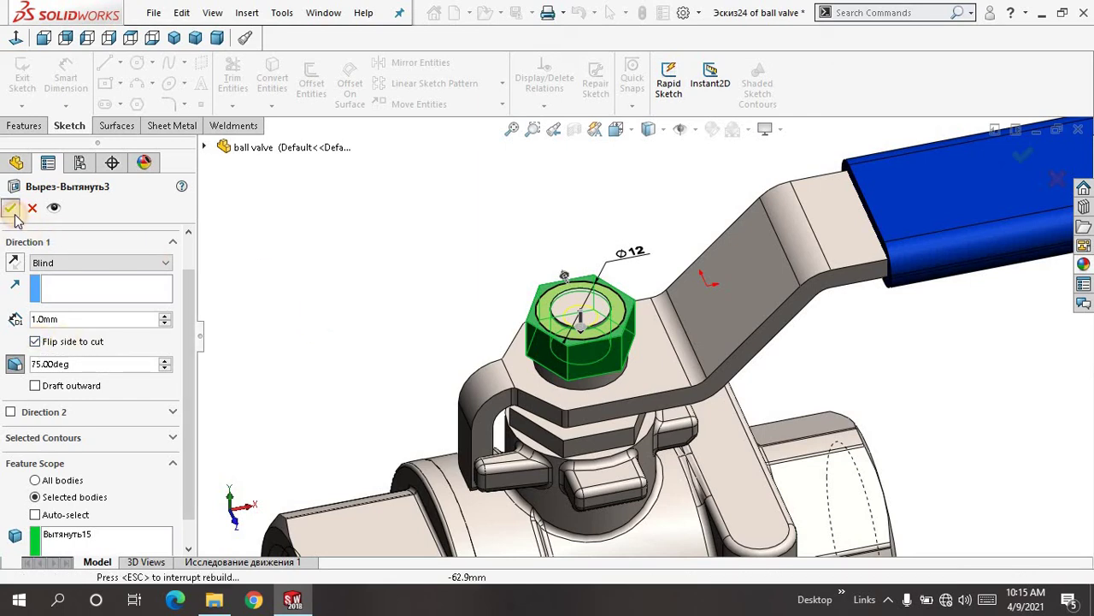
Inspect the beveled upper corners of the hexagonal nut up close, then view the whole valve
{"action": "scroll", "coordinate": [612, 329], "scroll_direction": "down", "scroll_amount": 5}
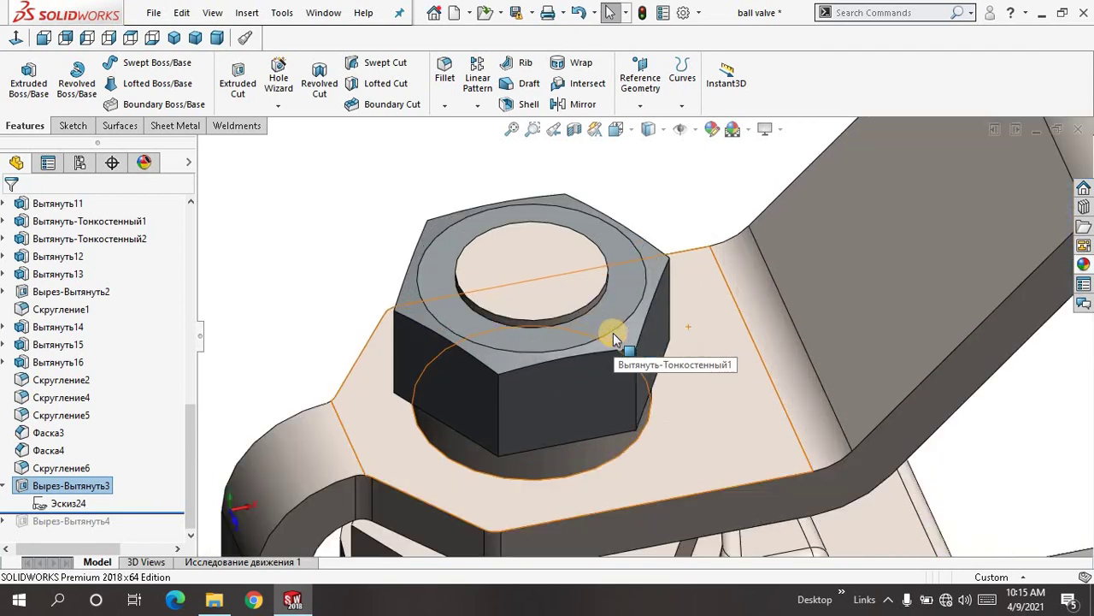
{"action": "scroll", "coordinate": [614, 338], "scroll_direction": "down", "scroll_amount": 2}
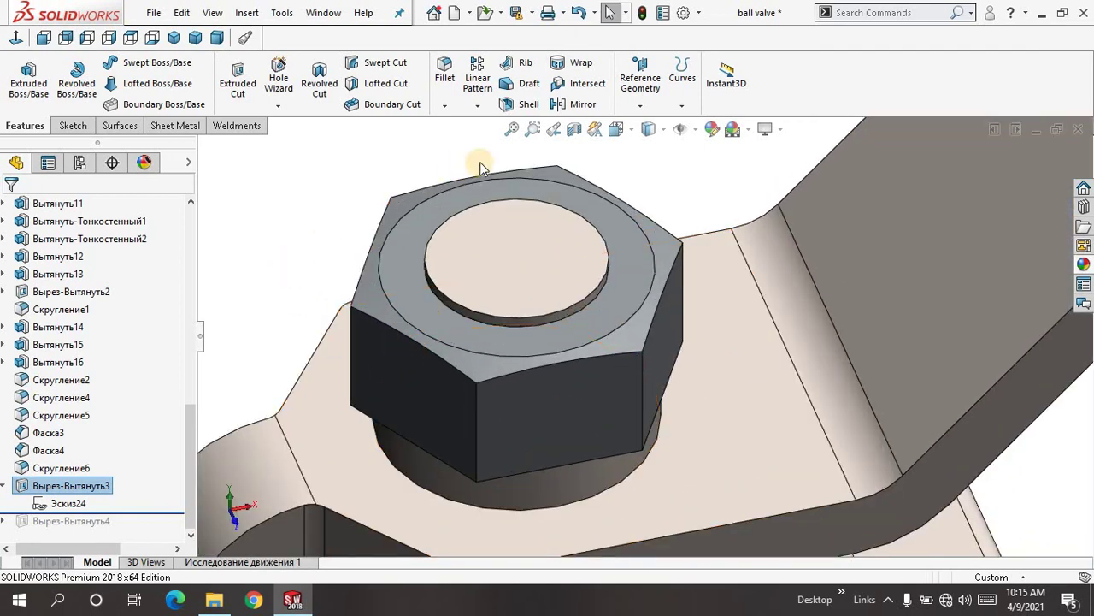
{"action": "left_click", "coordinate": [510, 131]}
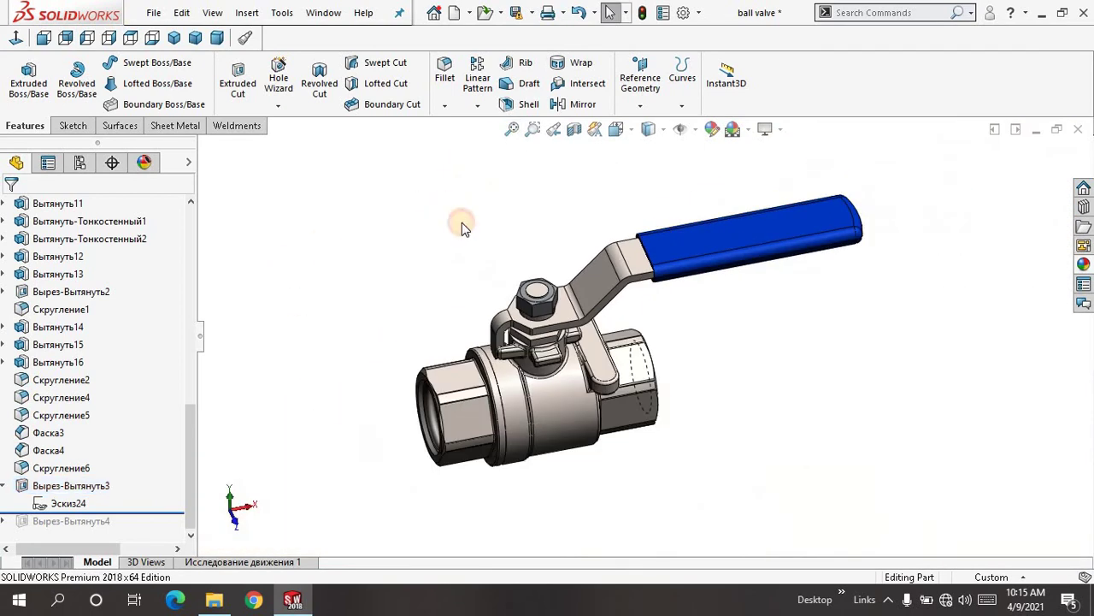
{"action": "middle_click_drag", "start_coordinate": [462, 222], "coordinate": [487, 174]}
{"action": "left_click", "coordinate": [514, 132]}
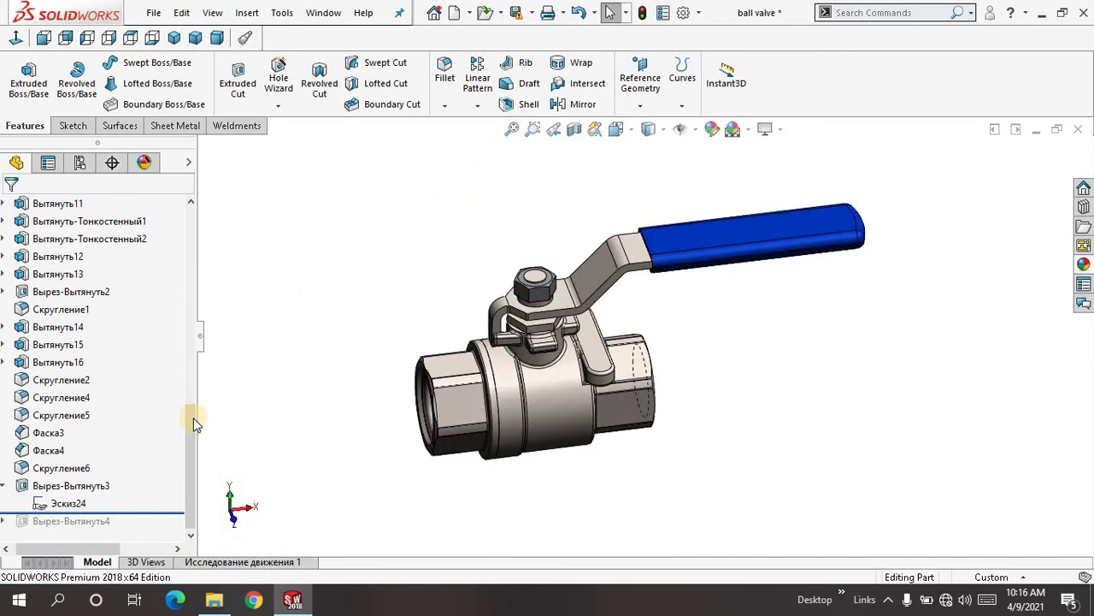
Roll forward to include Вырез-Вытянуть4 and inspect its cut on the lower corners of the hexagonal nut
{"action": "left_click_drag", "start_coordinate": [103, 509], "coordinate": [135, 520]}
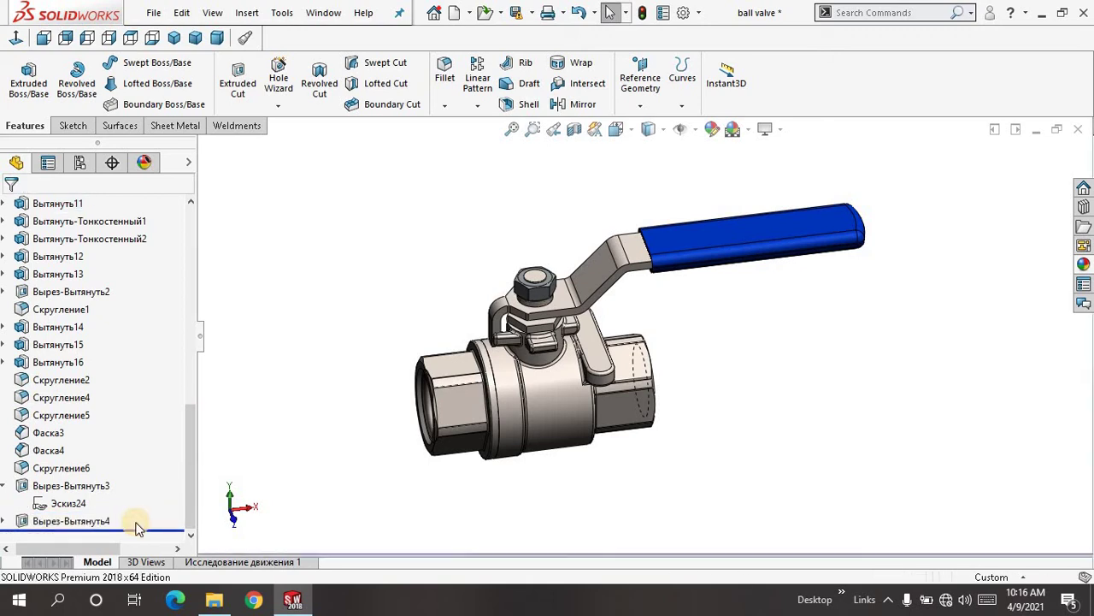
{"action": "scroll", "coordinate": [529, 298], "scroll_direction": "down", "scroll_amount": 5}
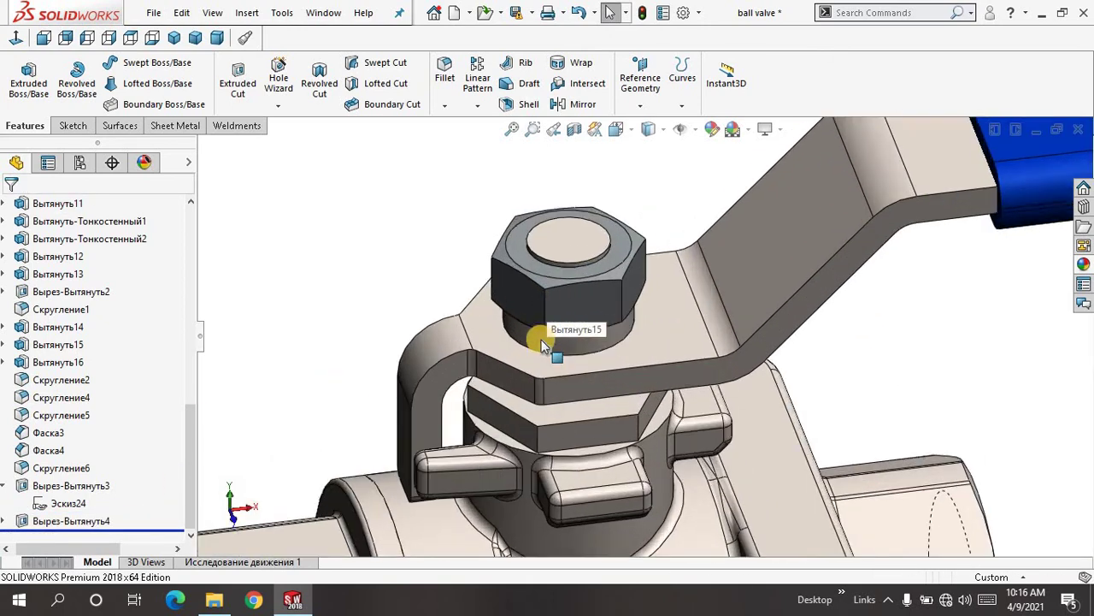
{"action": "middle_click_drag", "start_coordinate": [531, 268], "coordinate": [545, 203]}
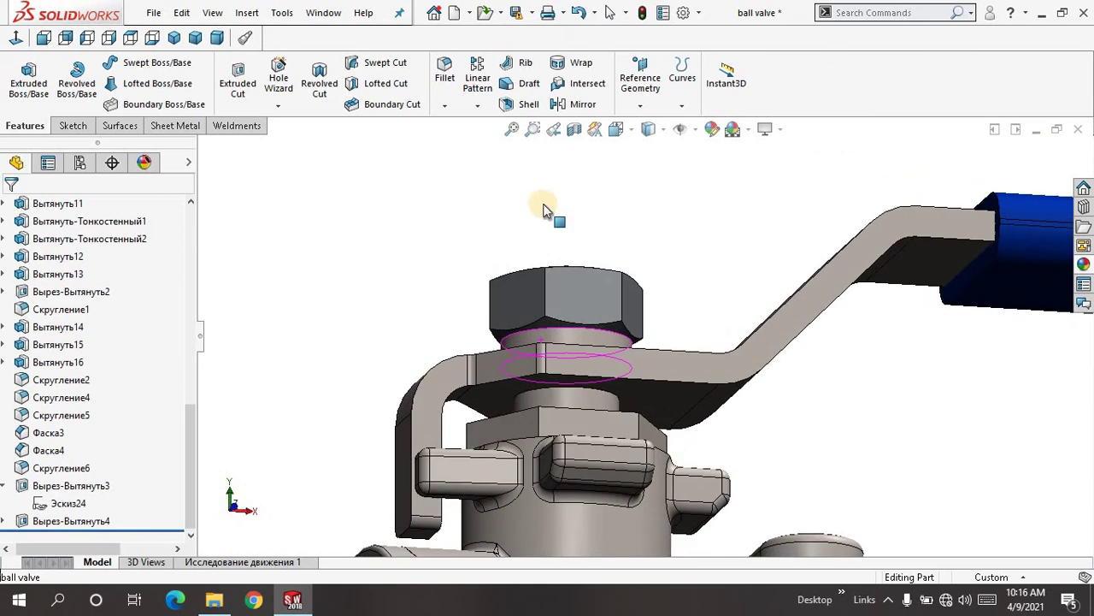
Open the definition of Вырез-Вытянуть4 and review its start offset, end condition and depth
{"action": "left_click", "coordinate": [92, 525]}
{"action": "left_click", "coordinate": [120, 469]}
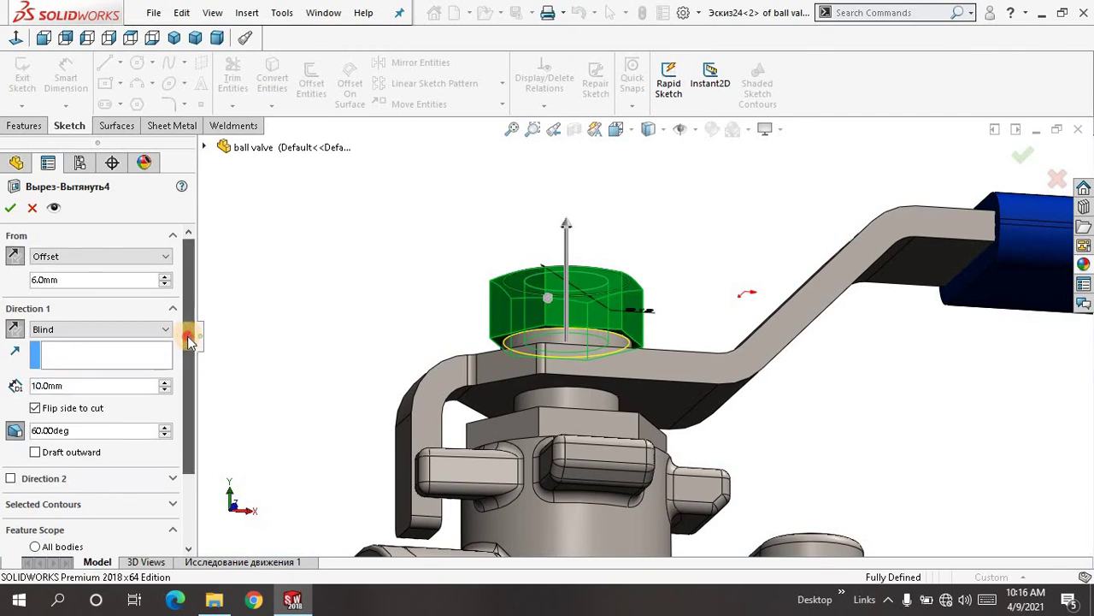
{"action": "scroll", "coordinate": [190, 335], "scroll_direction": "down", "scroll_amount": 3}
{"action": "scroll", "coordinate": [189, 323], "scroll_direction": "up", "scroll_amount": 3}
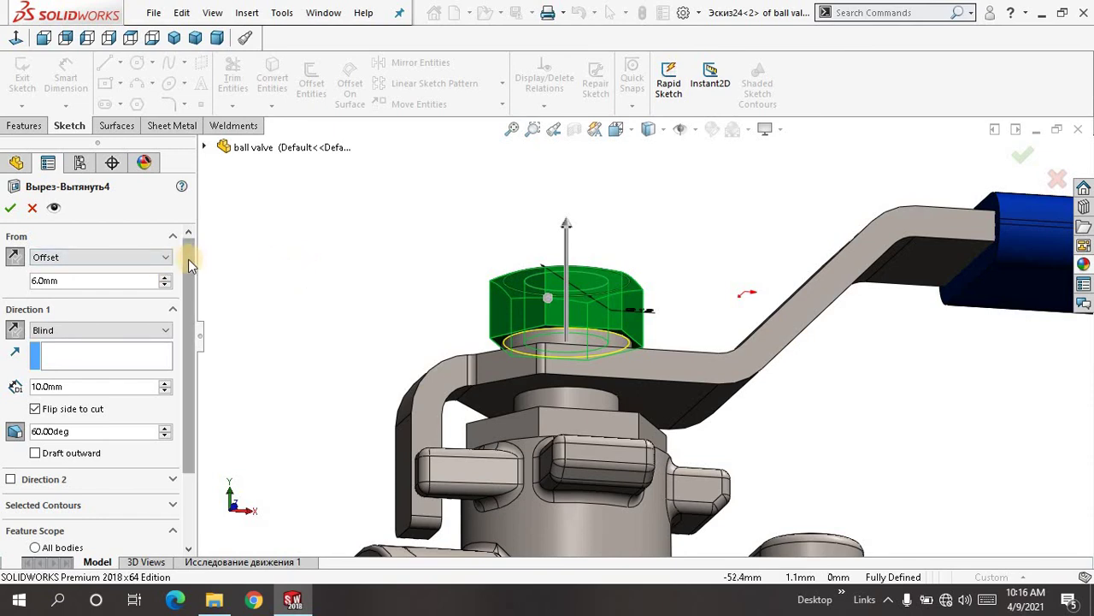
{"action": "left_click_drag", "start_coordinate": [190, 267], "coordinate": [190, 271]}
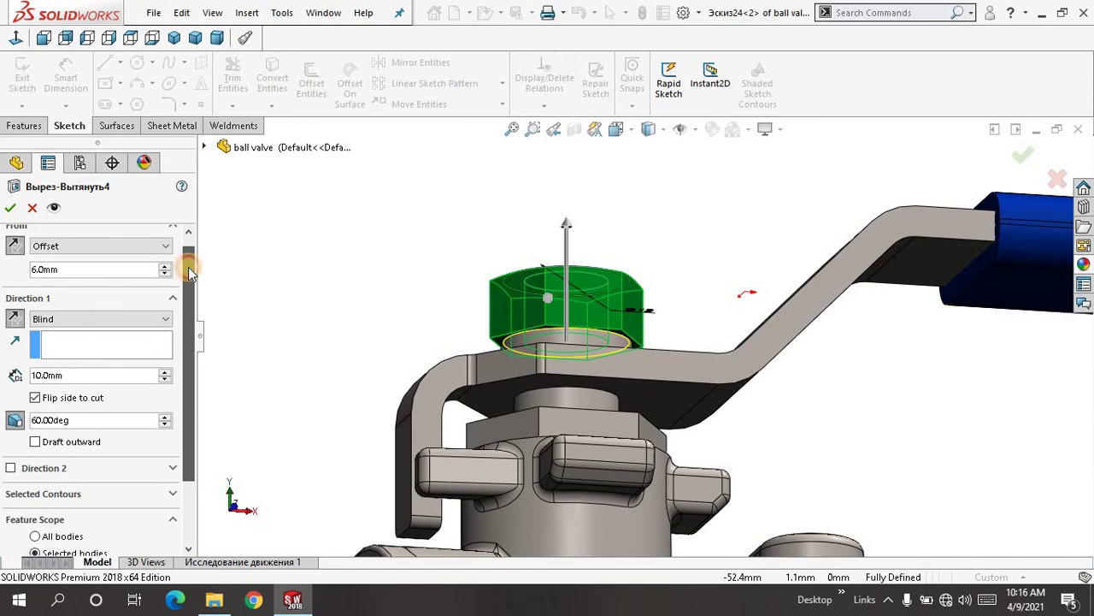
{"action": "left_click_drag", "start_coordinate": [190, 272], "coordinate": [190, 319]}
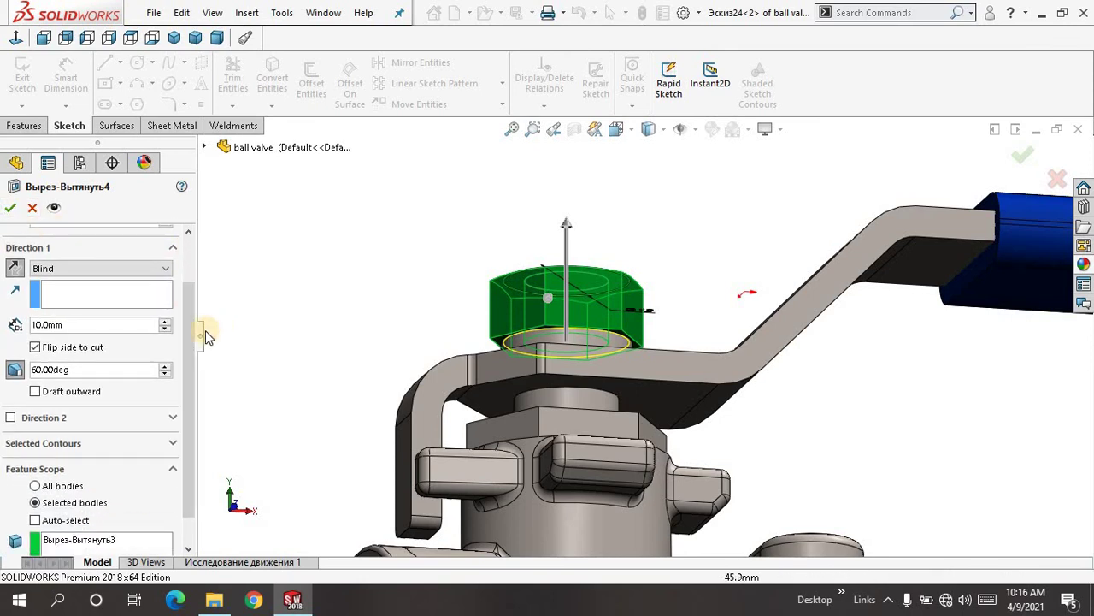
Review the draft angle, flip side and feature scope of Вырез-Вытянуть4 against the nut preview and accept it unchanged
{"action": "scroll", "coordinate": [91, 346], "scroll_direction": "down", "scroll_amount": 1}
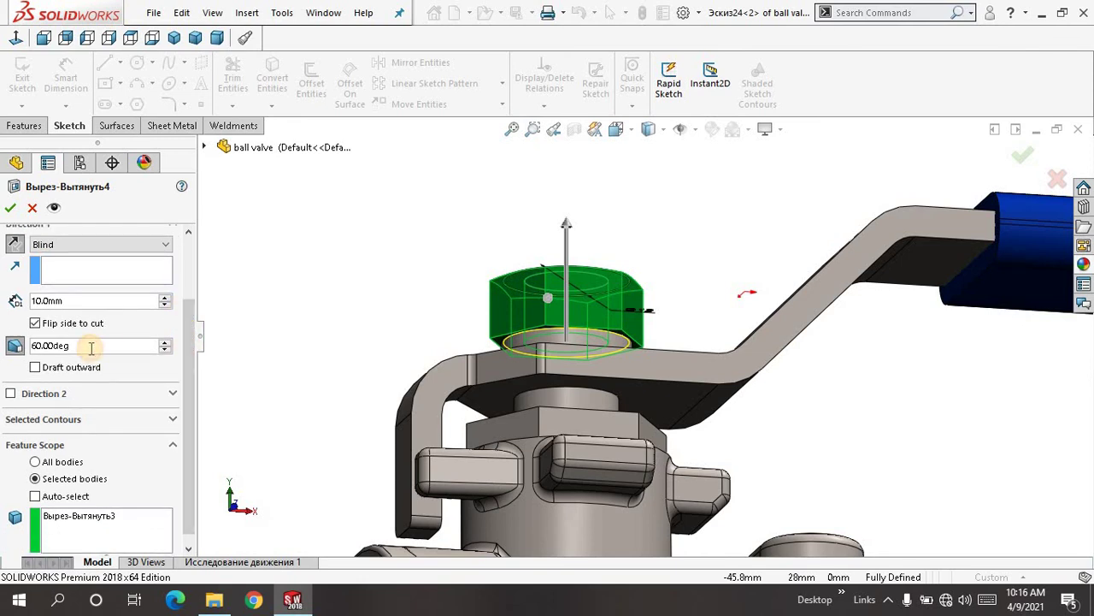
{"action": "double_click", "coordinate": [42, 346]}
{"action": "left_click", "coordinate": [15, 346]}
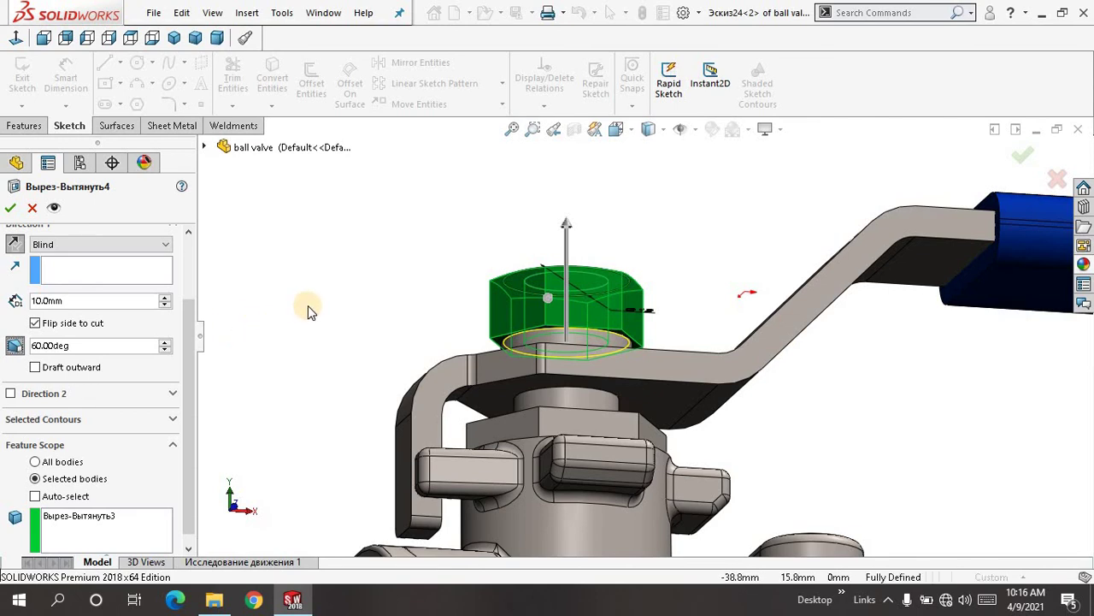
{"action": "middle_click_drag", "start_coordinate": [308, 308], "coordinate": [208, 314]}
{"action": "scroll", "coordinate": [191, 311], "scroll_direction": "up", "scroll_amount": 1}
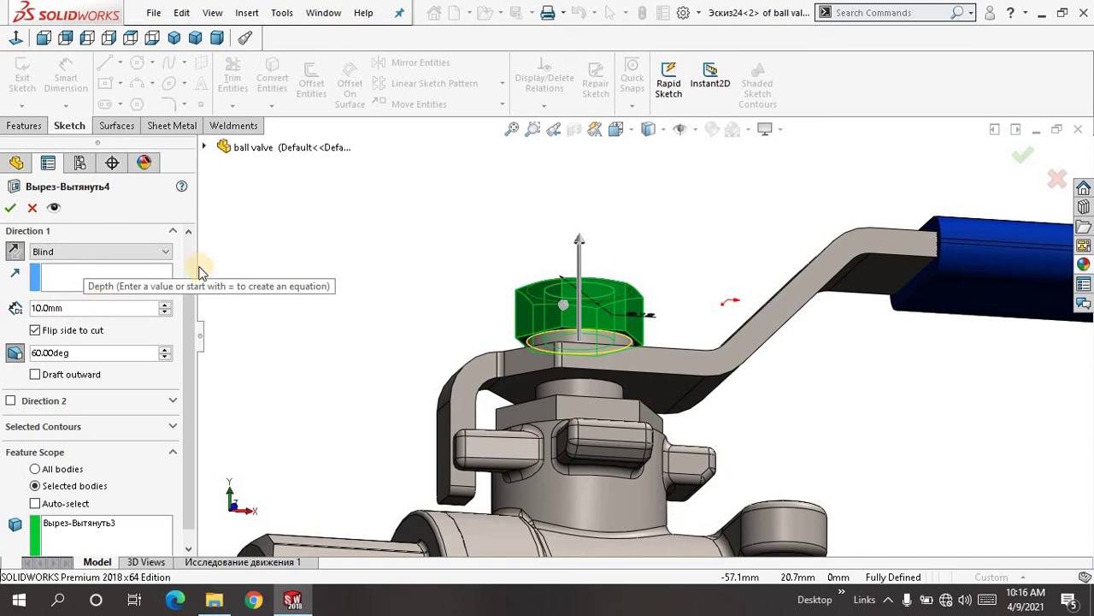
{"action": "left_click", "coordinate": [12, 208]}
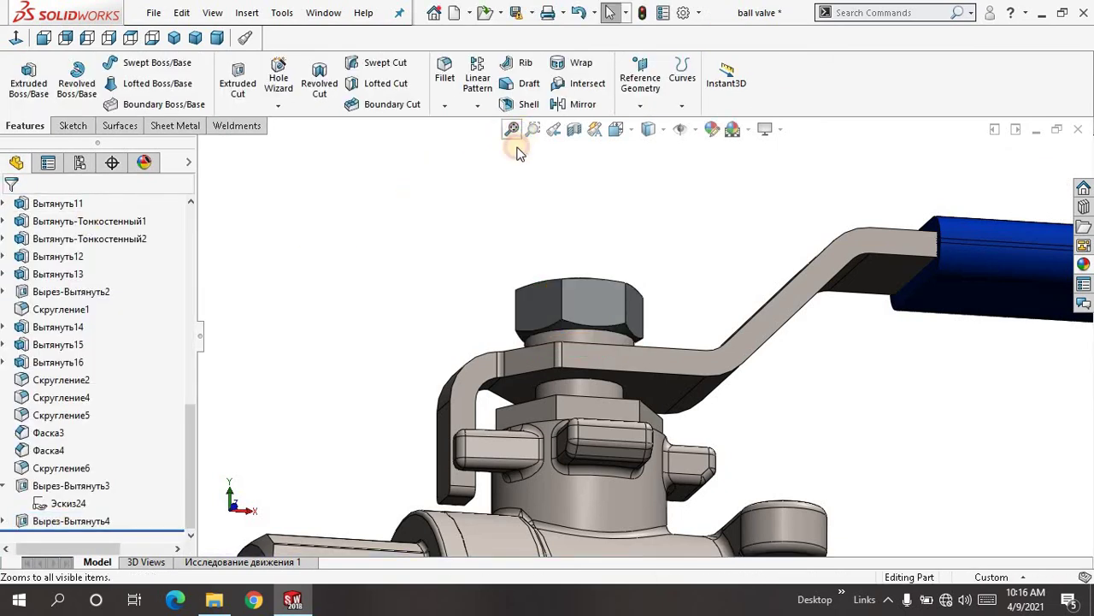
View the completed ball valve as a whole from the threaded port side
{"action": "left_click", "coordinate": [512, 129]}
{"action": "middle_click_drag", "start_coordinate": [403, 231], "coordinate": [368, 291]}
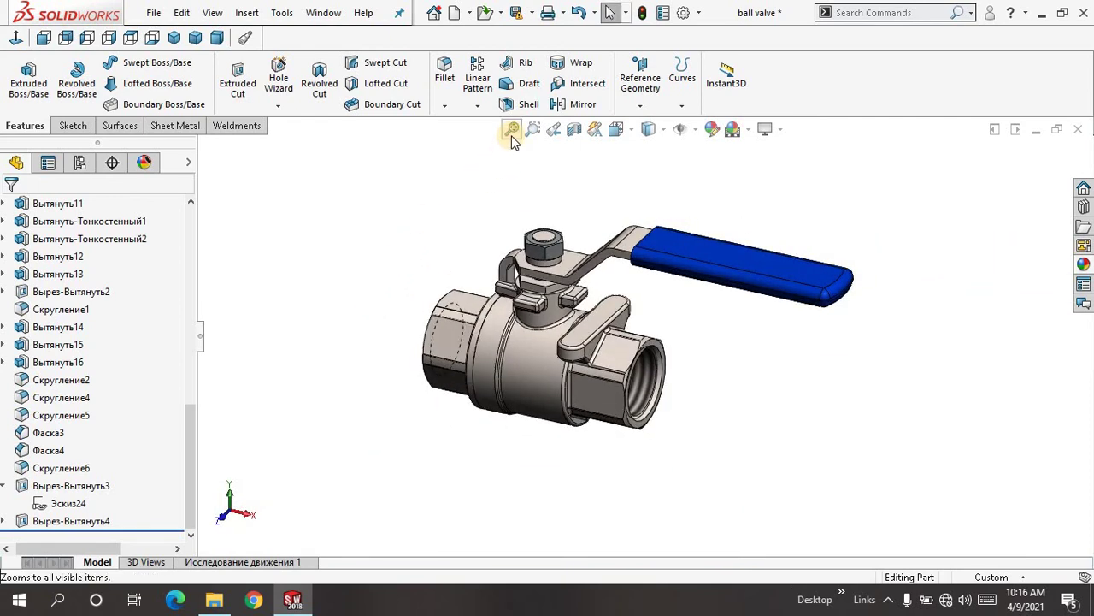
{"action": "scroll", "coordinate": [434, 224], "scroll_direction": "down", "scroll_amount": 1}
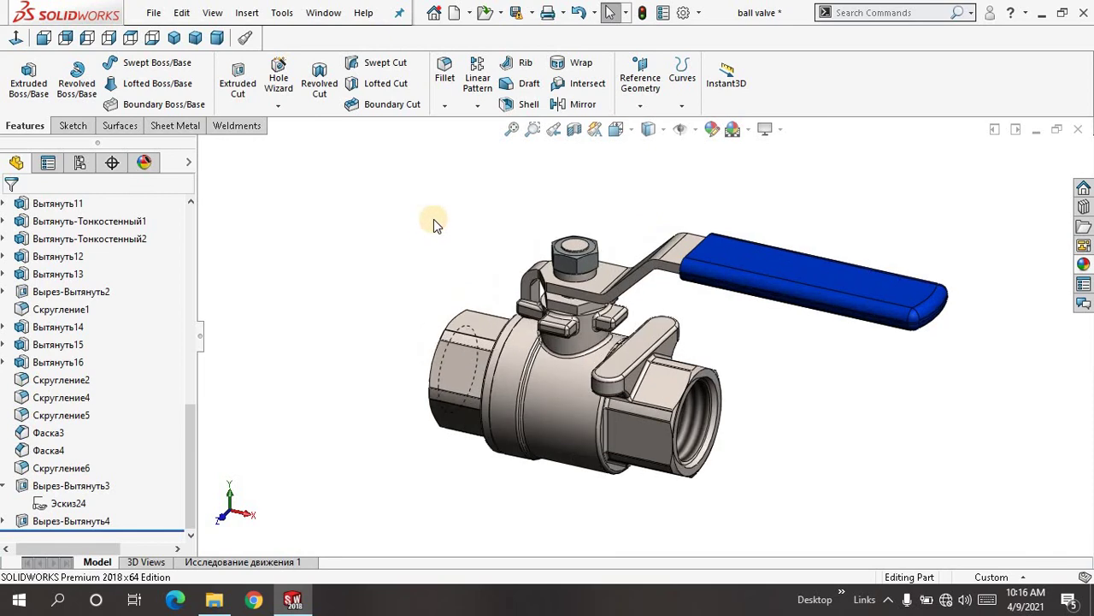
{"action": "left_click", "coordinate": [510, 130]}
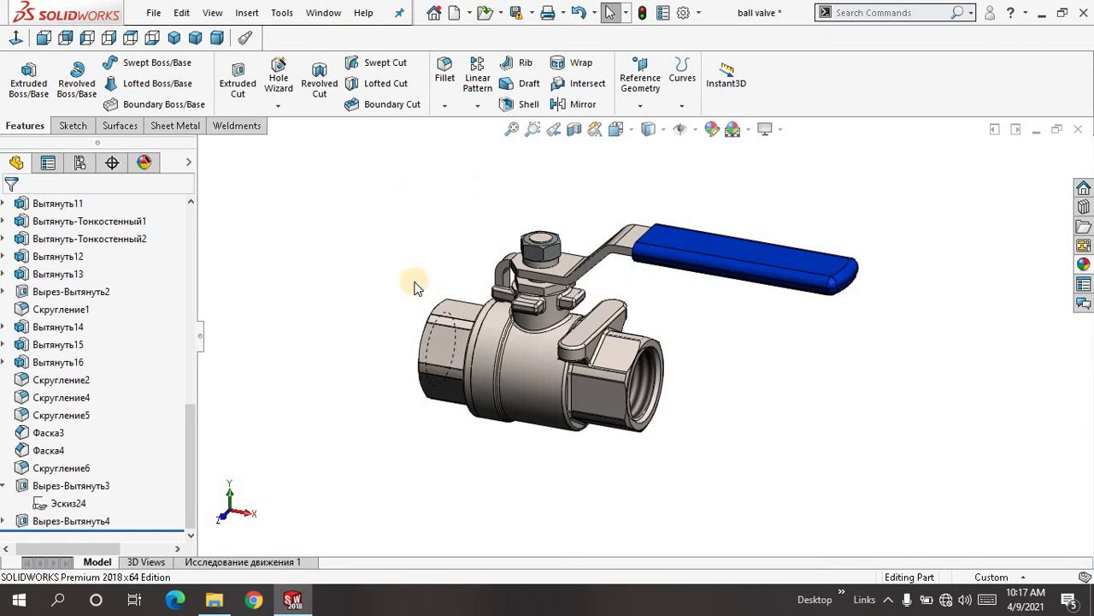
{"action": "middle_click_drag", "start_coordinate": [414, 287], "coordinate": [464, 212]}
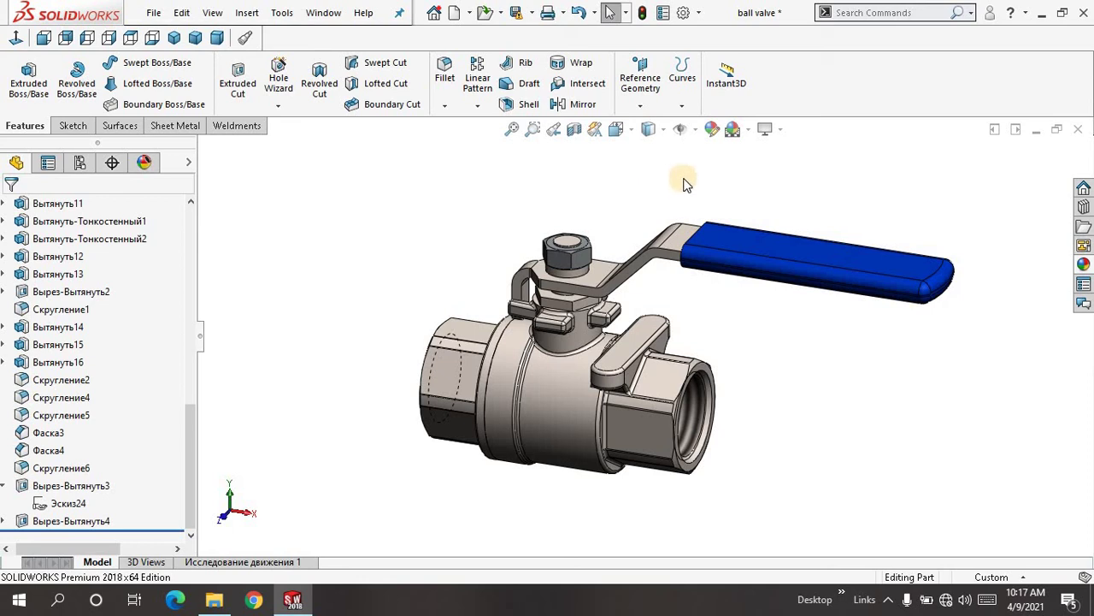
{"action": "scroll", "coordinate": [684, 182], "scroll_direction": "down", "scroll_amount": 1}
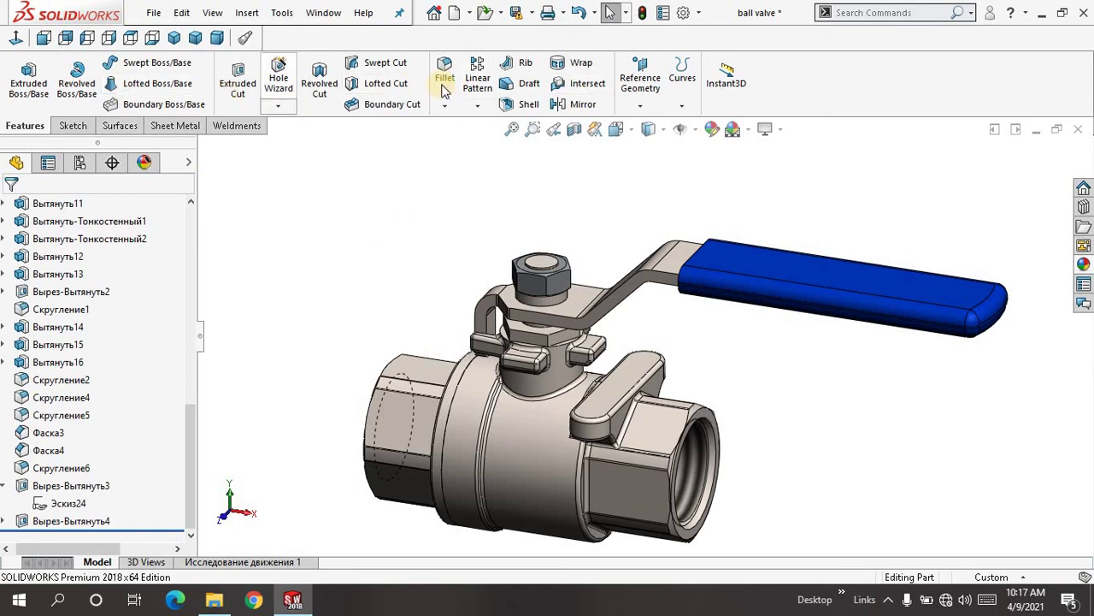
{"action": "scroll", "coordinate": [448, 184], "scroll_direction": "up", "scroll_amount": 3}
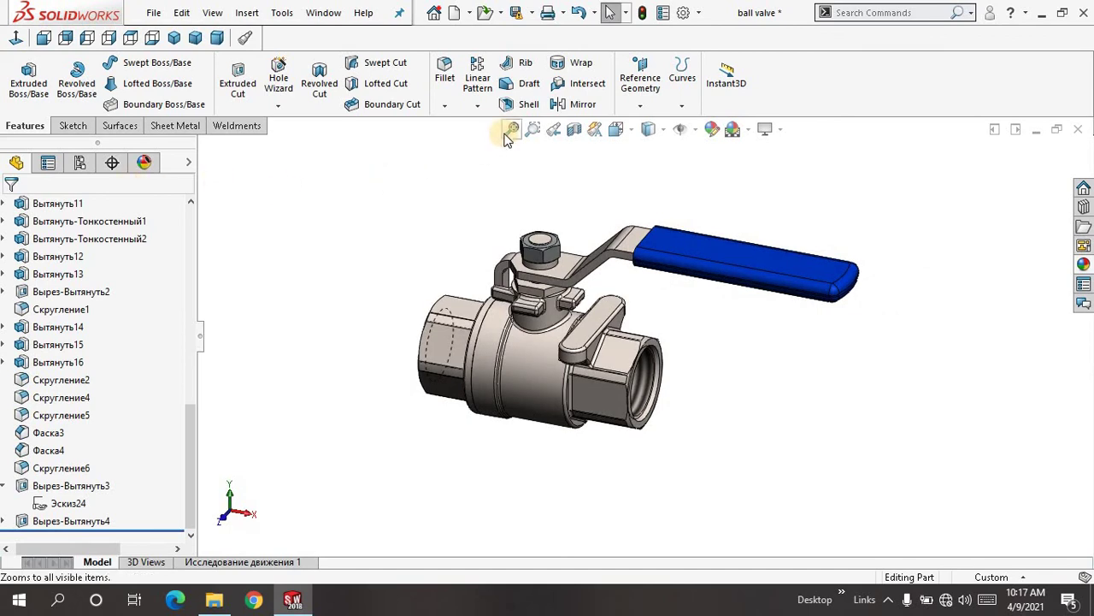
{"action": "mouse_move", "coordinate": [457, 208]}
{"action": "middle_mouse_down"}
{"action": "mouse_move", "coordinate": [440, 211]}
{"action": "mouse_move", "coordinate": [468, 194]}
{"action": "middle_mouse_up"}
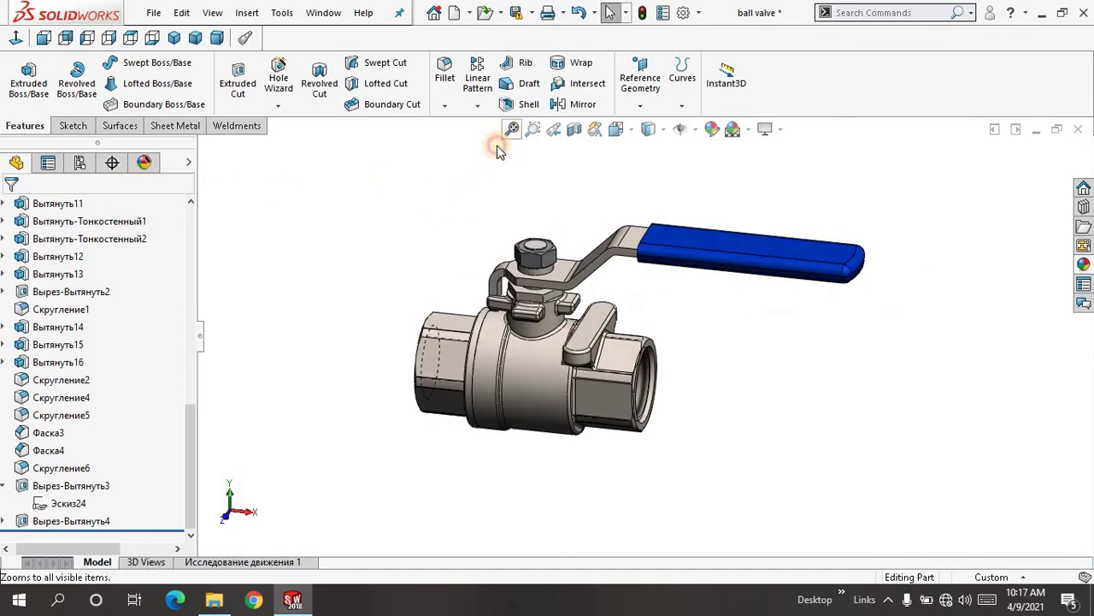
{"action": "left_click", "coordinate": [118, 126]}
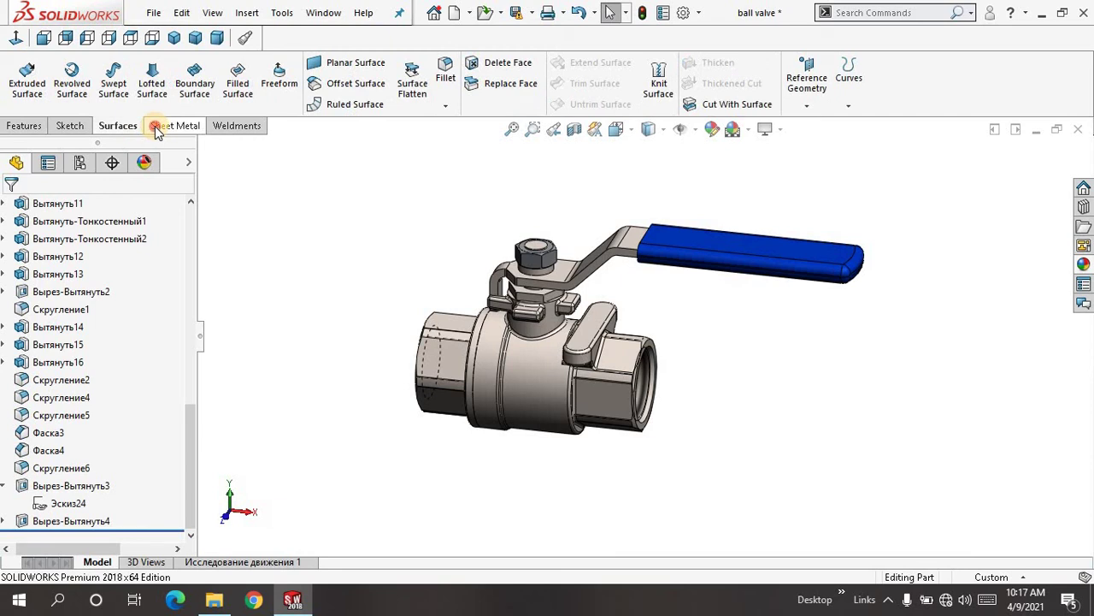
{"action": "left_click", "coordinate": [156, 126]}
{"action": "left_click", "coordinate": [225, 126]}
{"action": "left_click", "coordinate": [28, 126]}
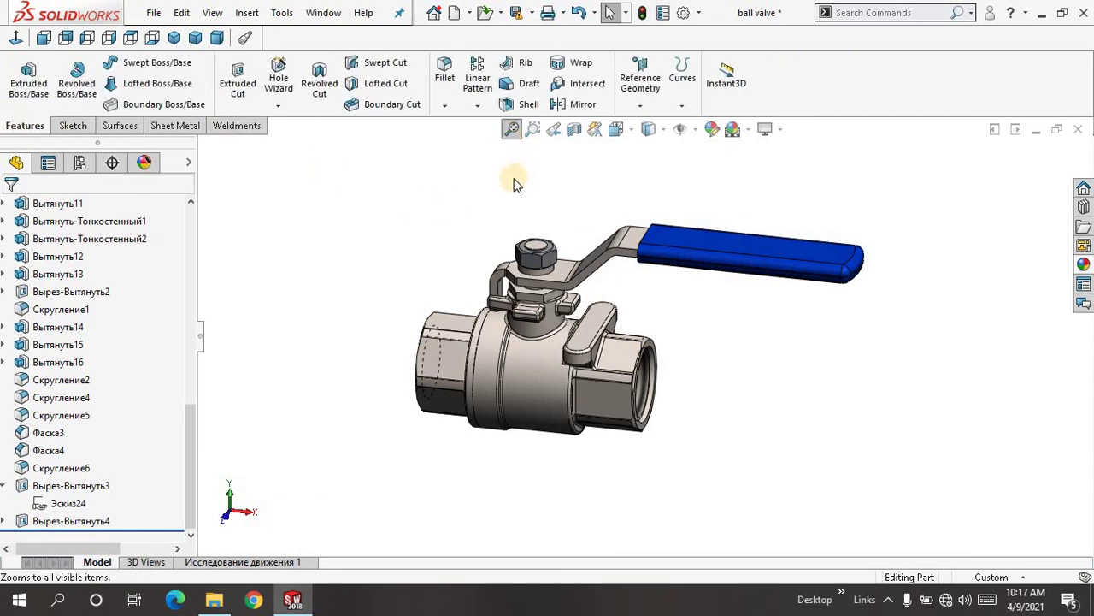
{"action": "middle_click_drag", "start_coordinate": [503, 183], "coordinate": [517, 161]}
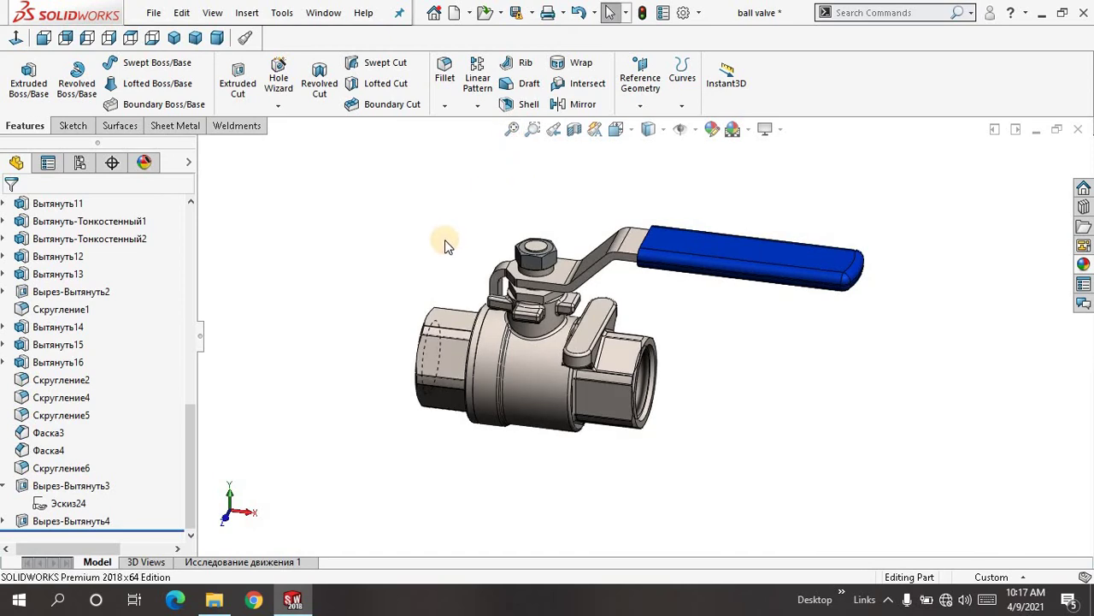
{"action": "scroll", "coordinate": [444, 246], "scroll_direction": "down", "scroll_amount": 2}
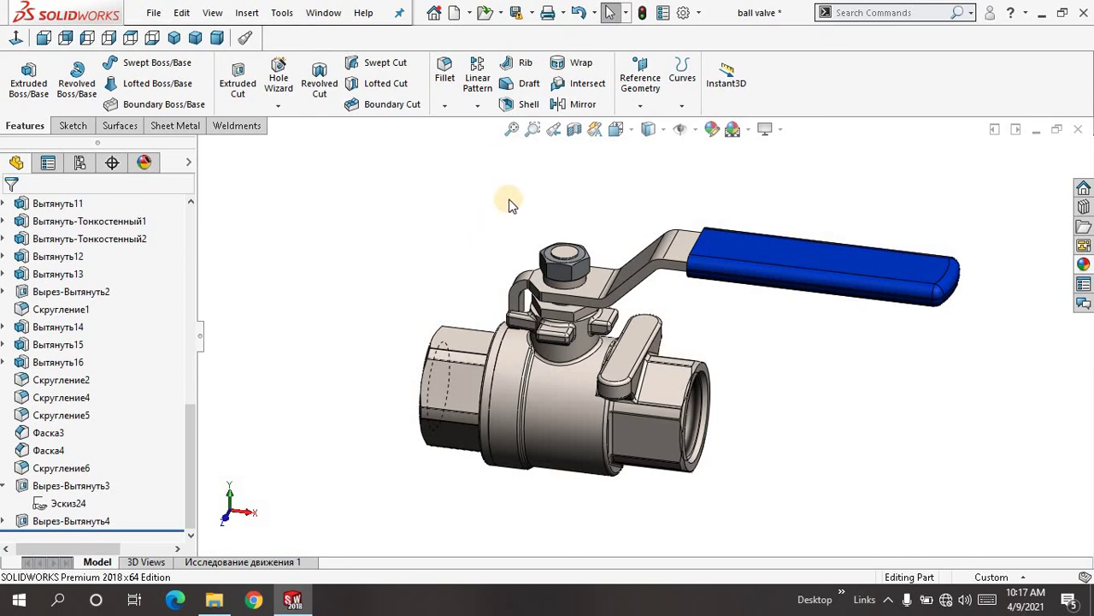
{"action": "middle_click_drag", "start_coordinate": [510, 203], "coordinate": [513, 175]}
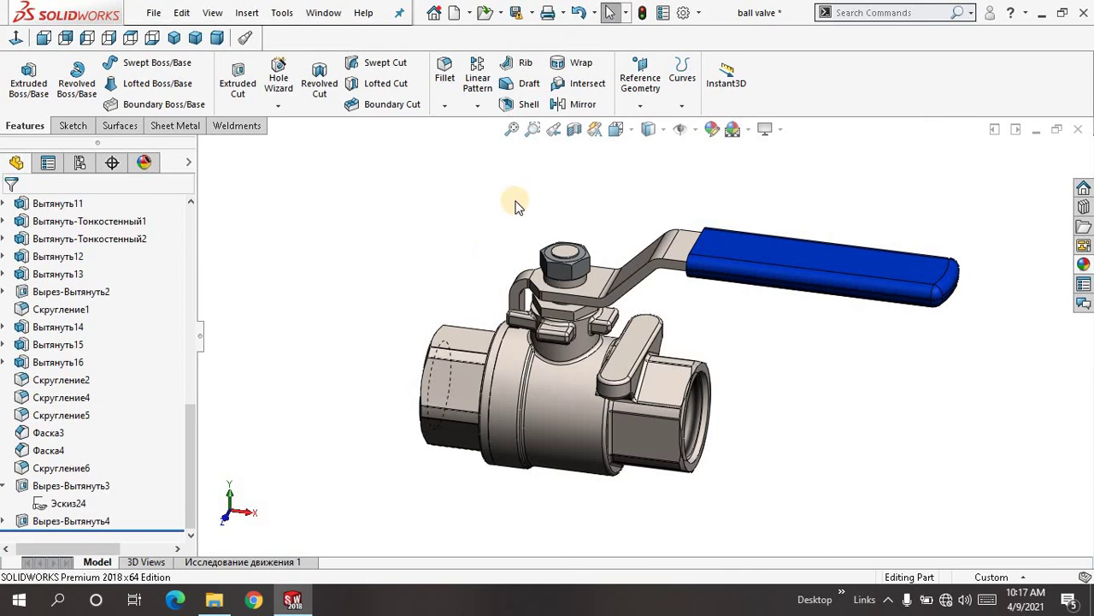
{"action": "left_click", "coordinate": [512, 129]}
{"action": "mouse_move", "coordinate": [463, 229]}
{"action": "middle_mouse_down"}
{"action": "mouse_move", "coordinate": [452, 228]}
{"action": "mouse_move", "coordinate": [474, 215]}
{"action": "mouse_move", "coordinate": [458, 246]}
{"action": "middle_mouse_up"}
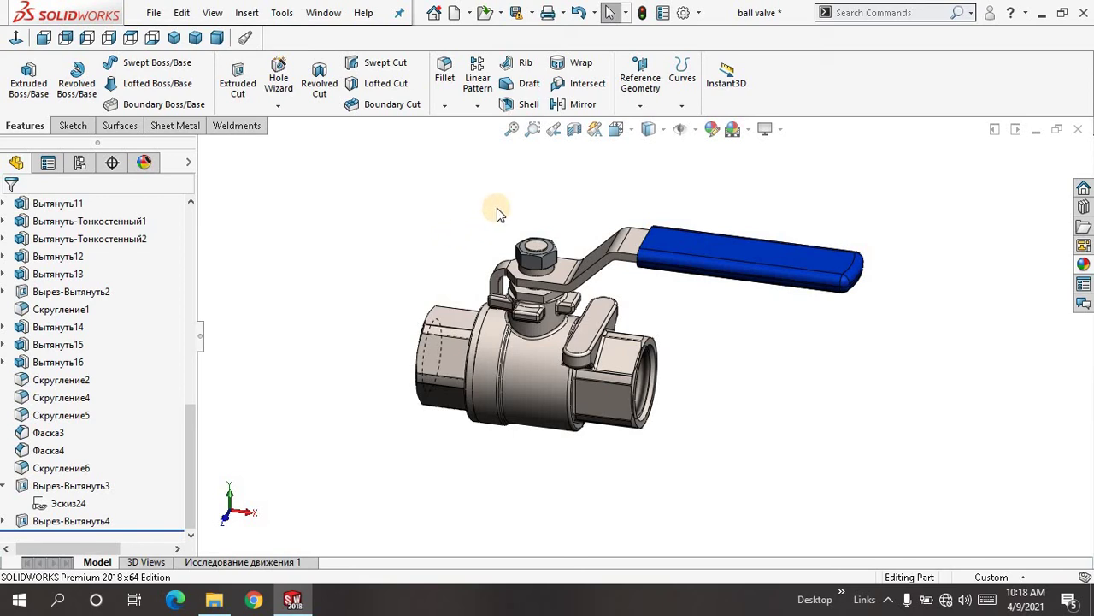
{"action": "scroll", "coordinate": [486, 222], "scroll_direction": "down", "scroll_amount": 2}
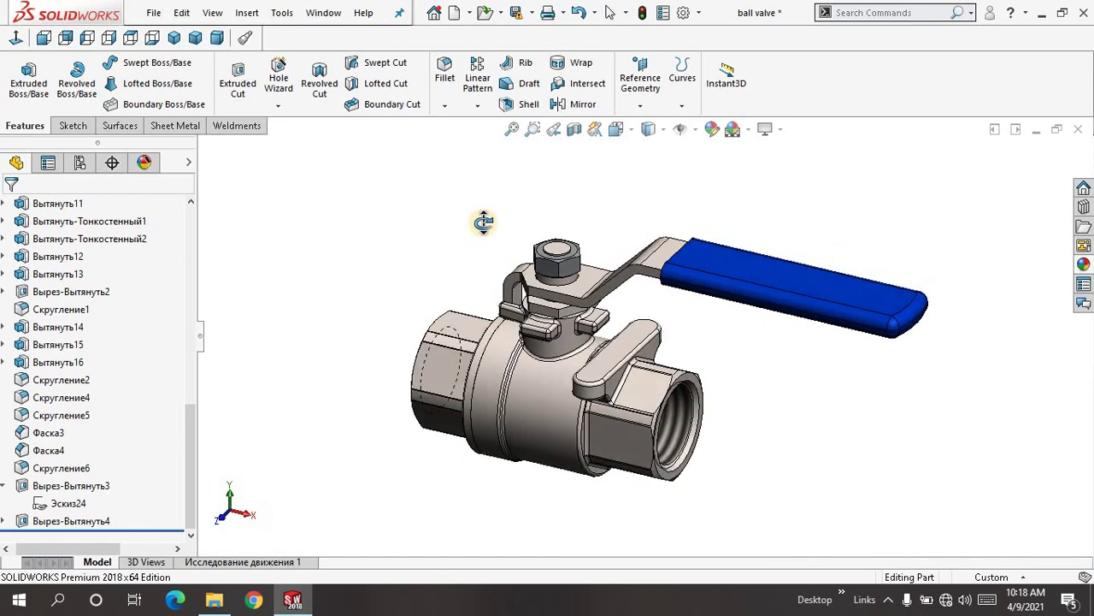